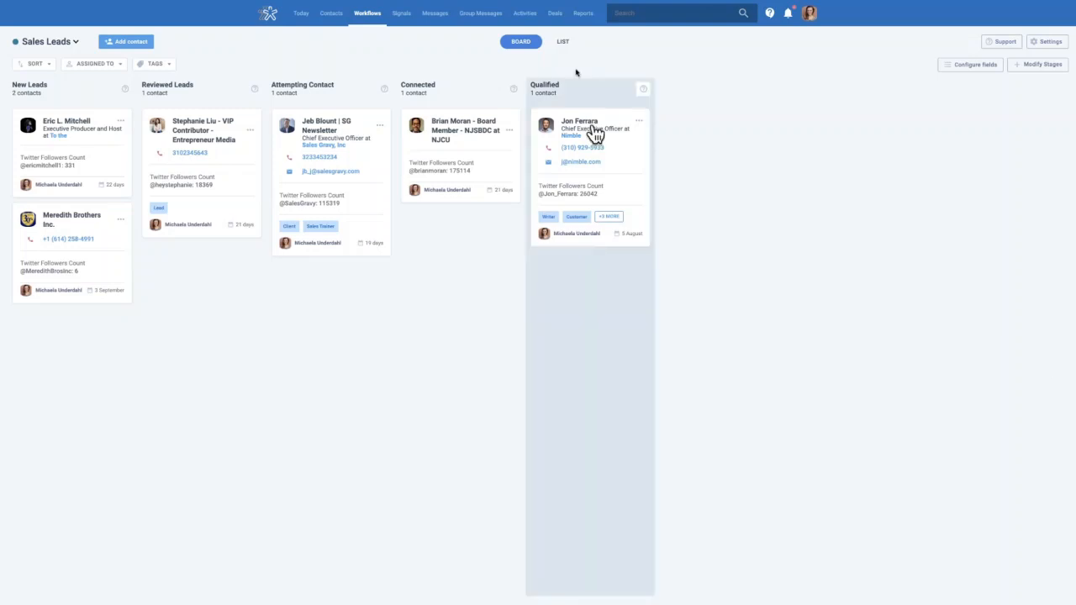
Preview the table view, then start a new Sales Leads person contact with the founder's name
left_click(565, 42)
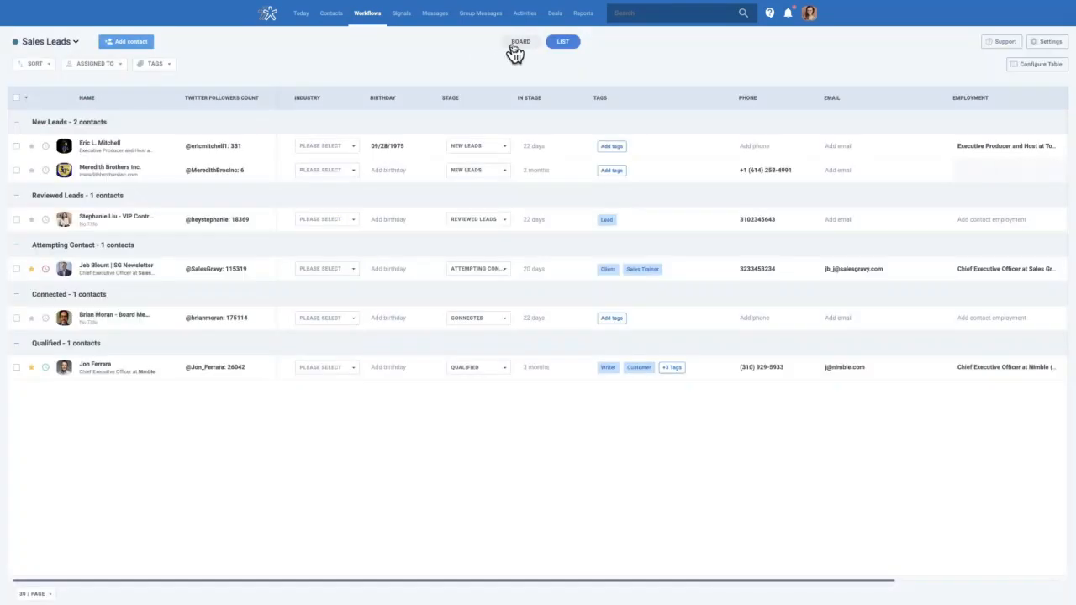
left_click(514, 46)
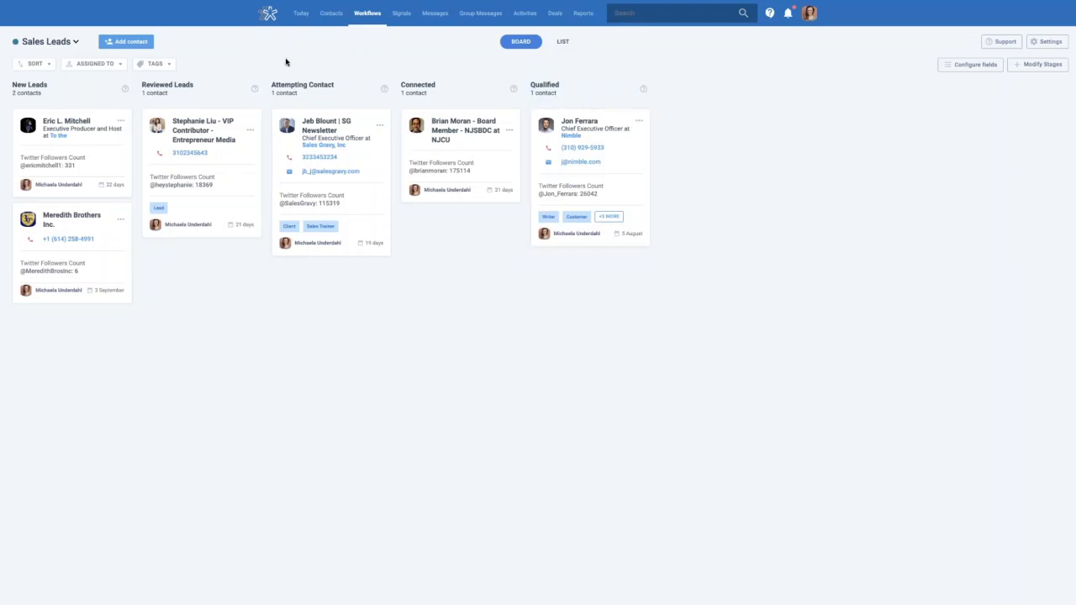
left_click(137, 49)
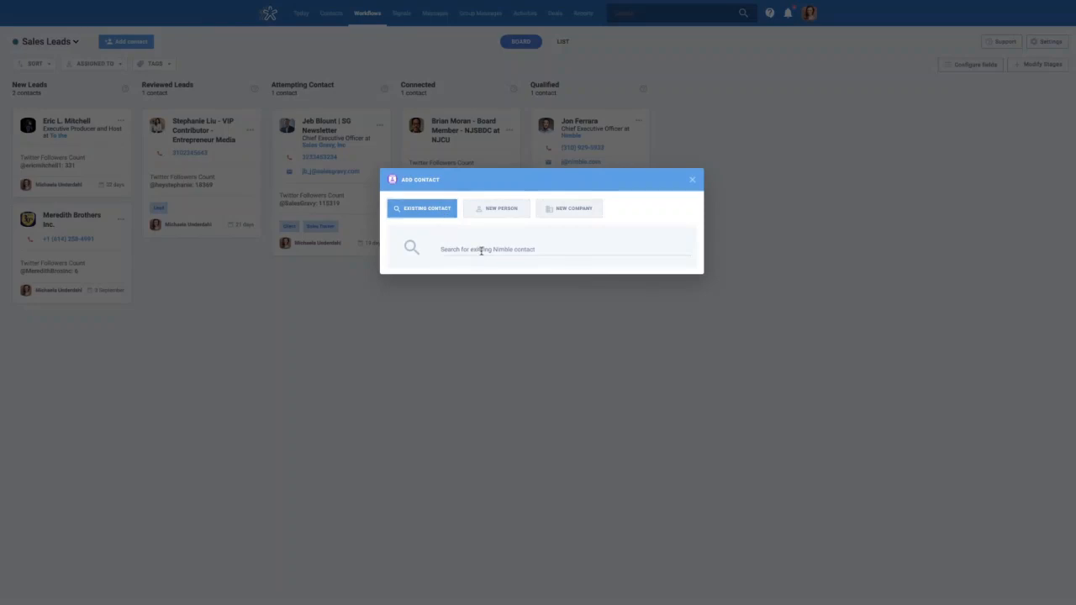
type("Jon Ferrara")
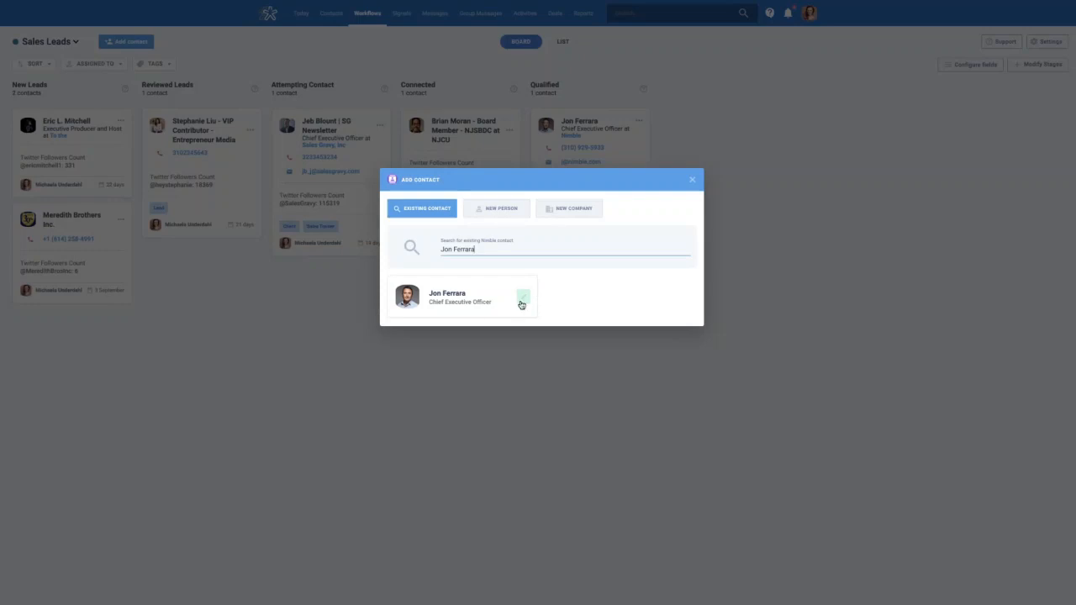
left_click(505, 211)
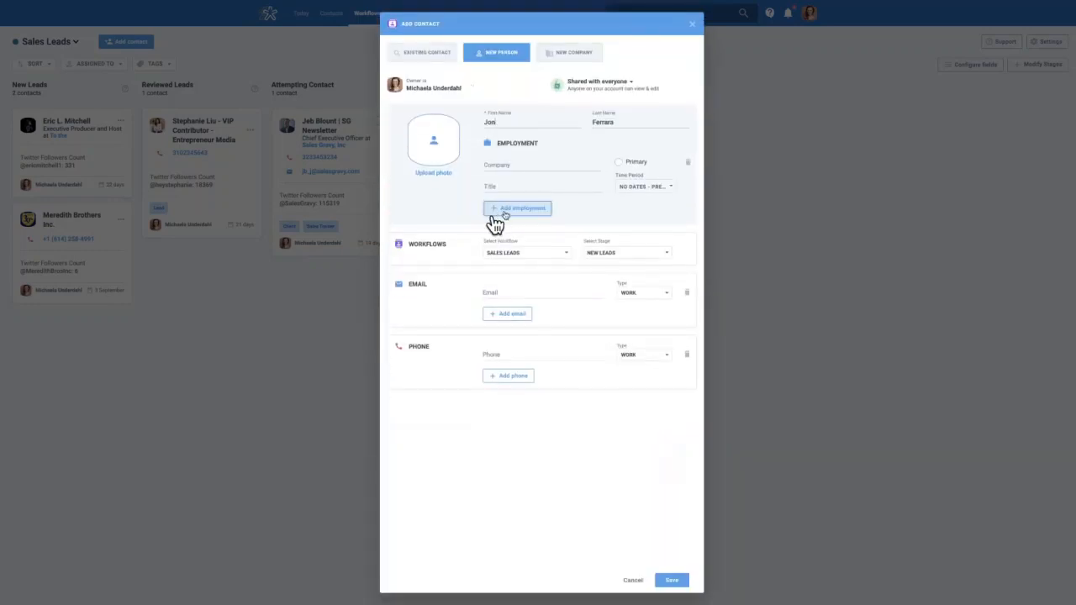
Abandon the draft 'Nimble' company contact and drag the first New Leads card into Reviewed Leads
left_click(575, 55)
left_click_drag(525, 122, 463, 113)
type("Nimble")
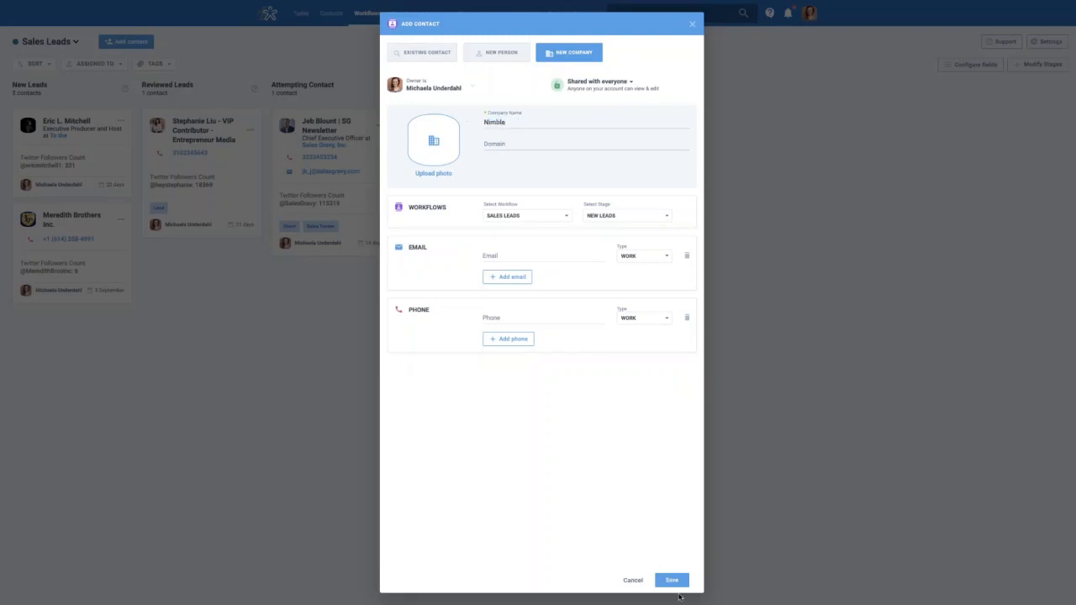
left_click(692, 23)
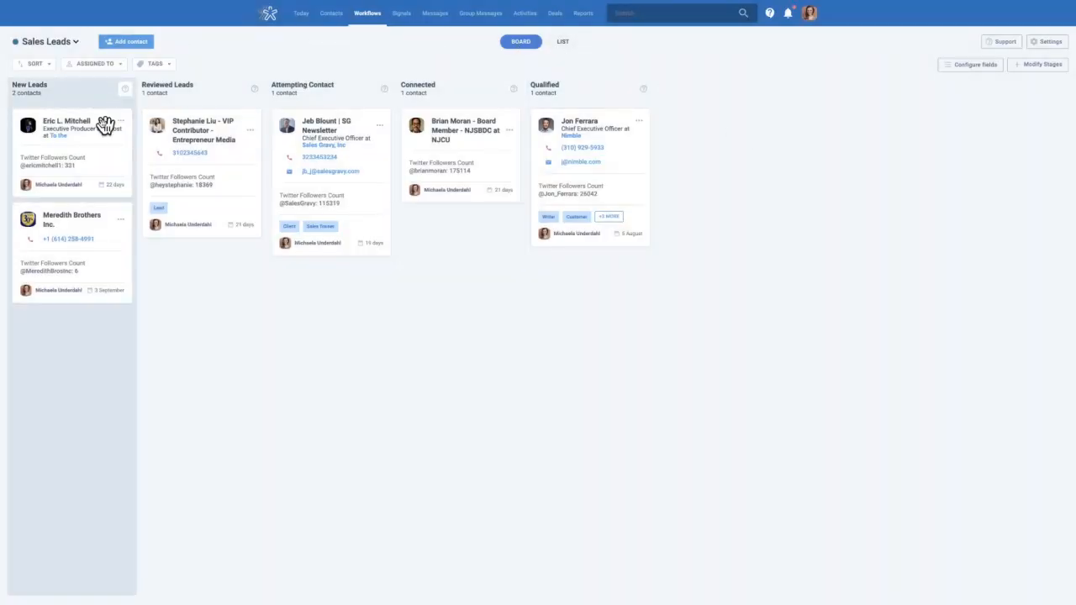
left_click_drag(92, 118, 234, 276)
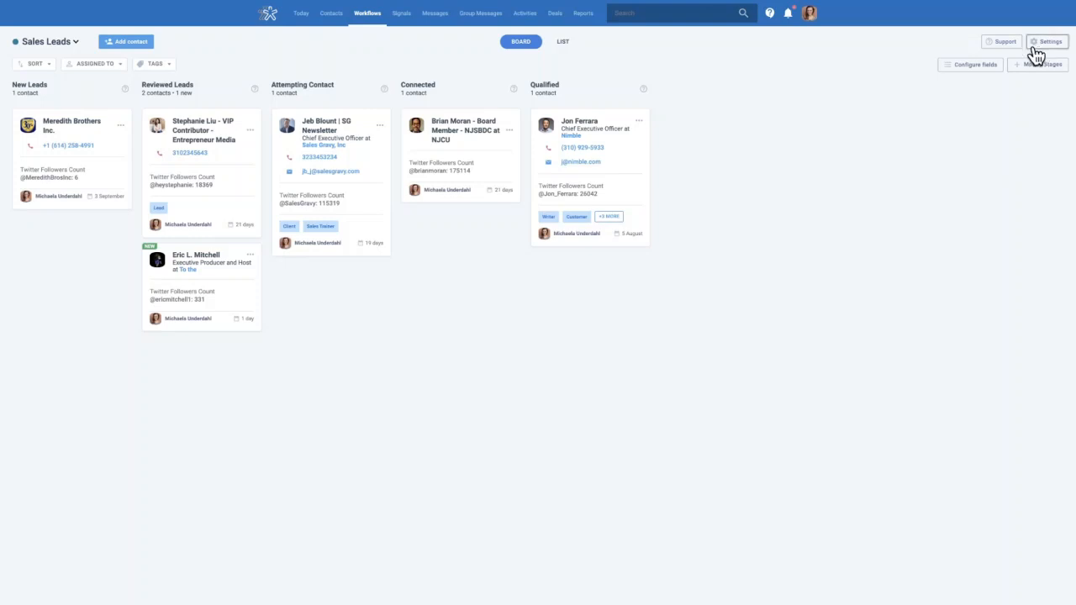
Uncheck Twitter Followers Count in Card Fields and delete it from the list
left_click(976, 67)
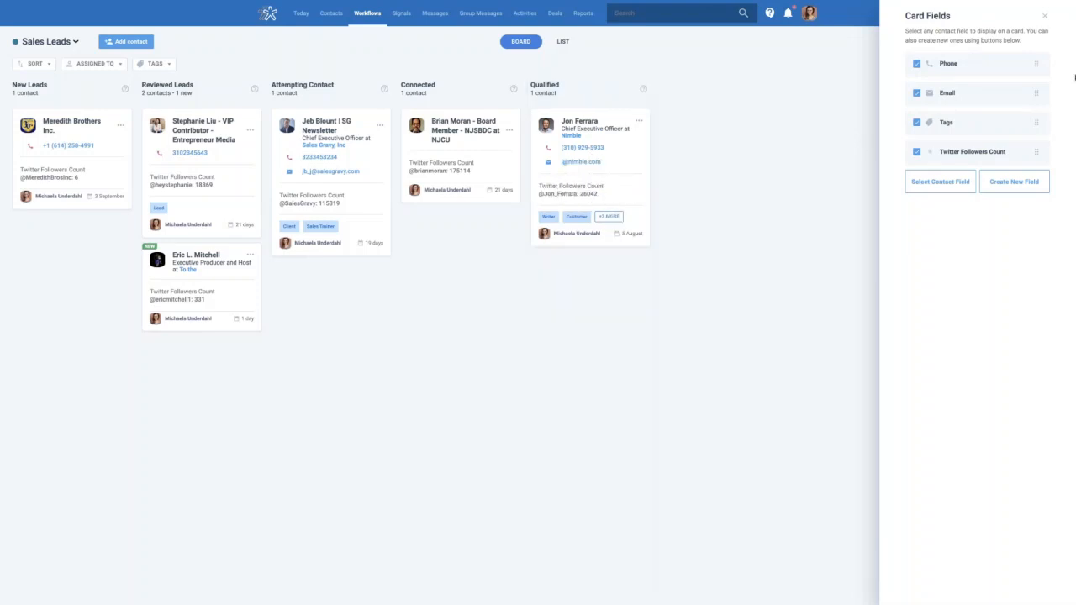
left_click(1044, 16)
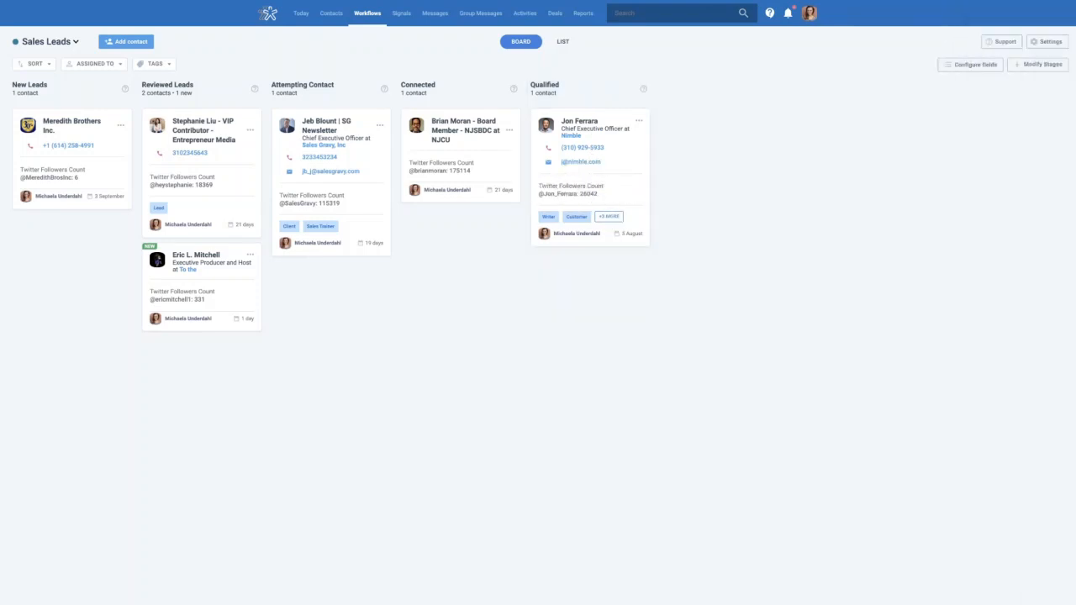
left_click(969, 70)
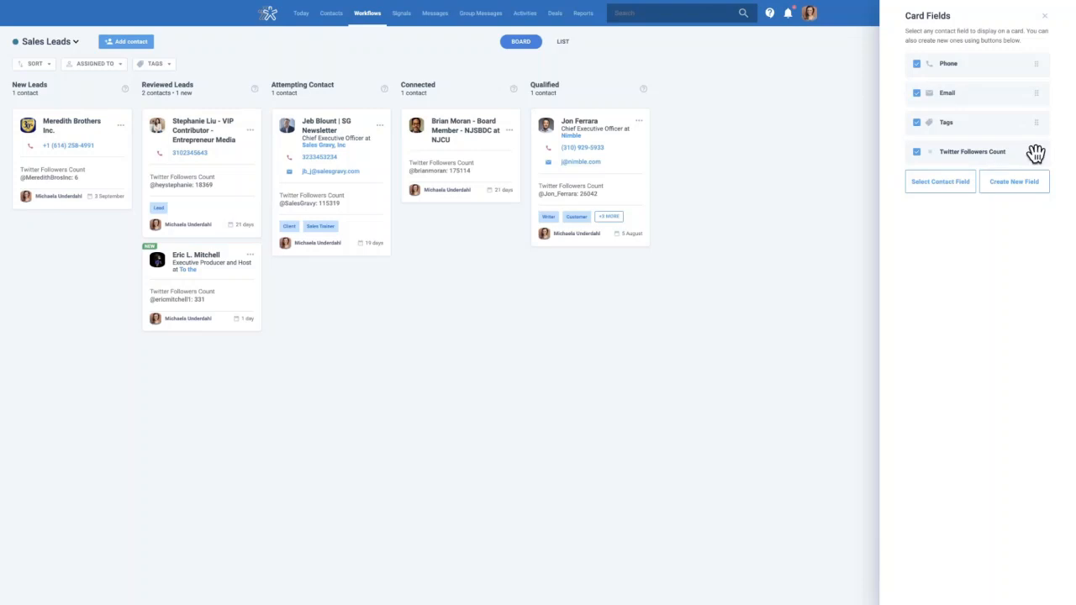
left_click(919, 154)
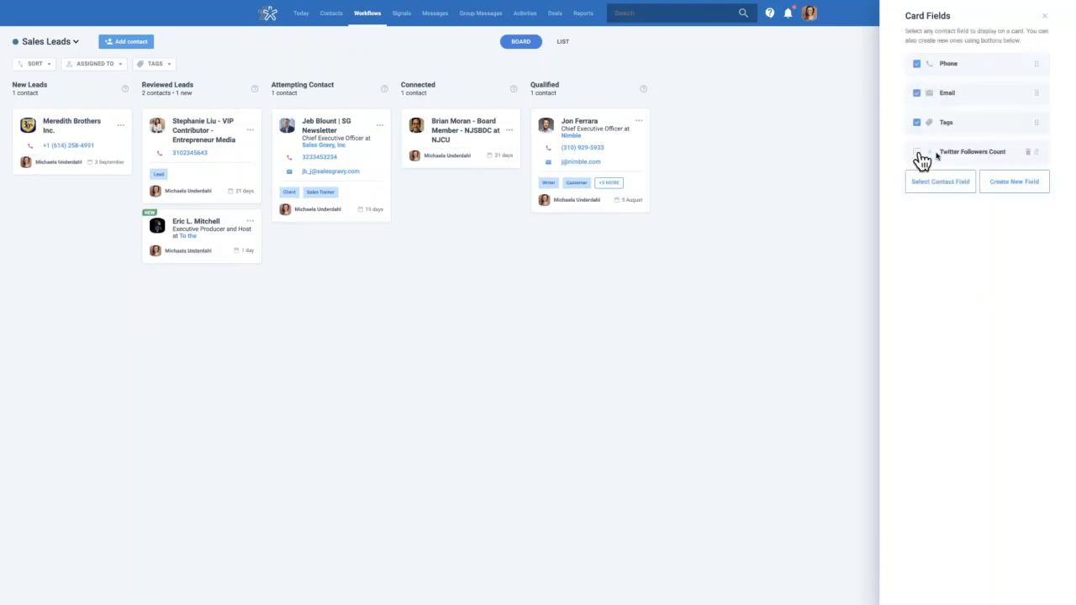
left_click(1028, 152)
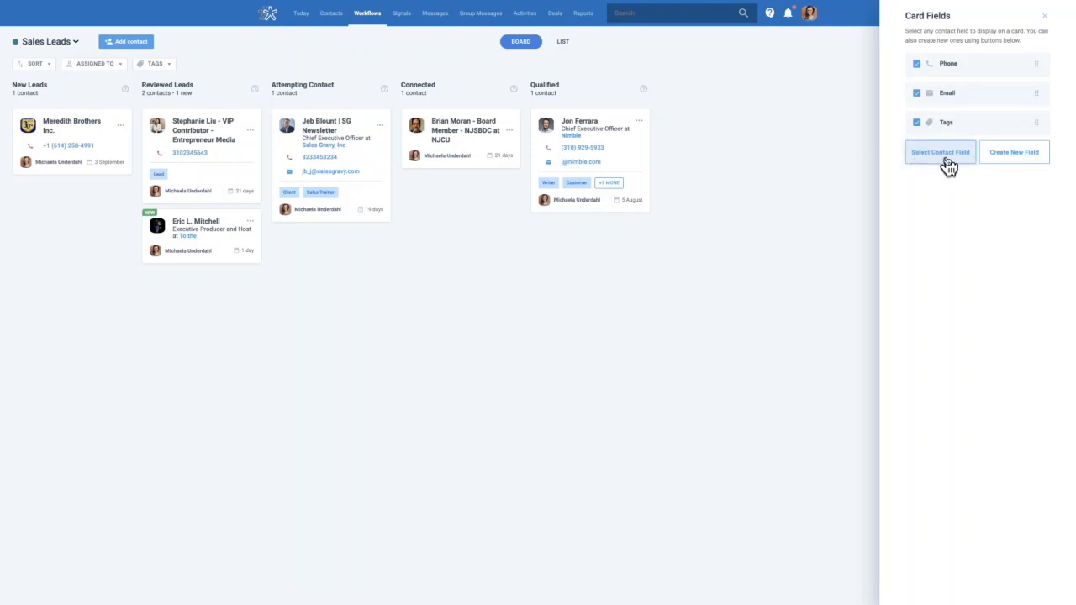
Add the Podcast field from the Programs group to the Sales Leads cards
left_click(949, 164)
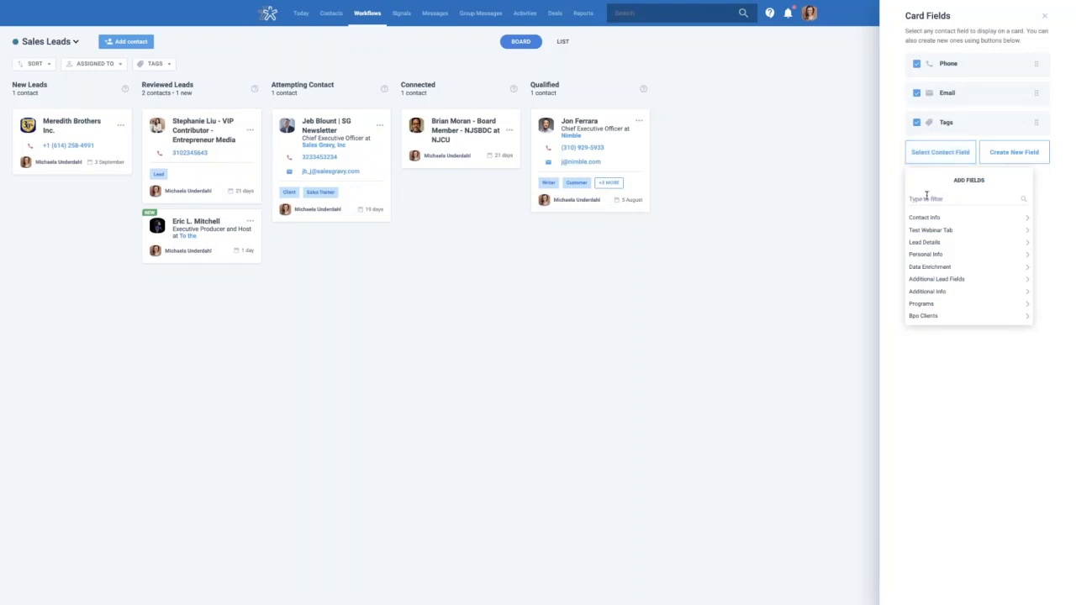
scroll(991, 239, "down", 5)
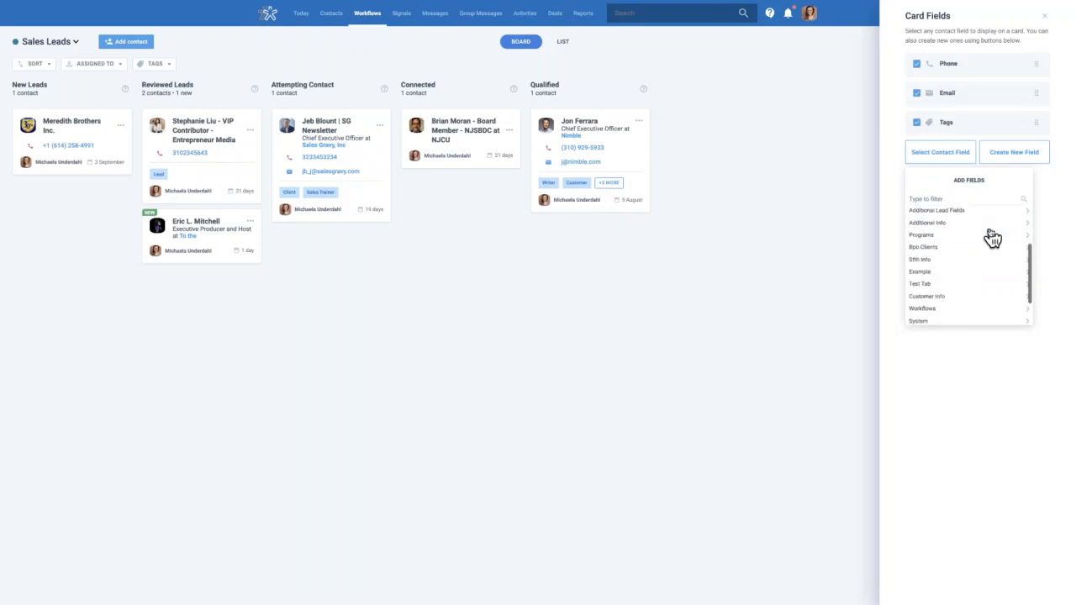
scroll(993, 239, "up", 5)
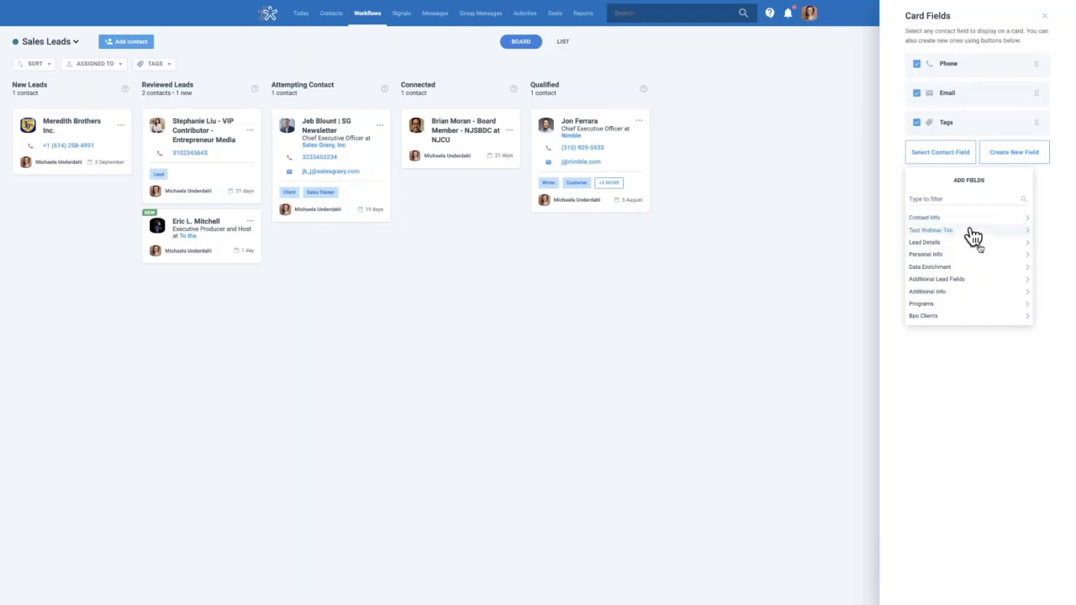
left_click(913, 201)
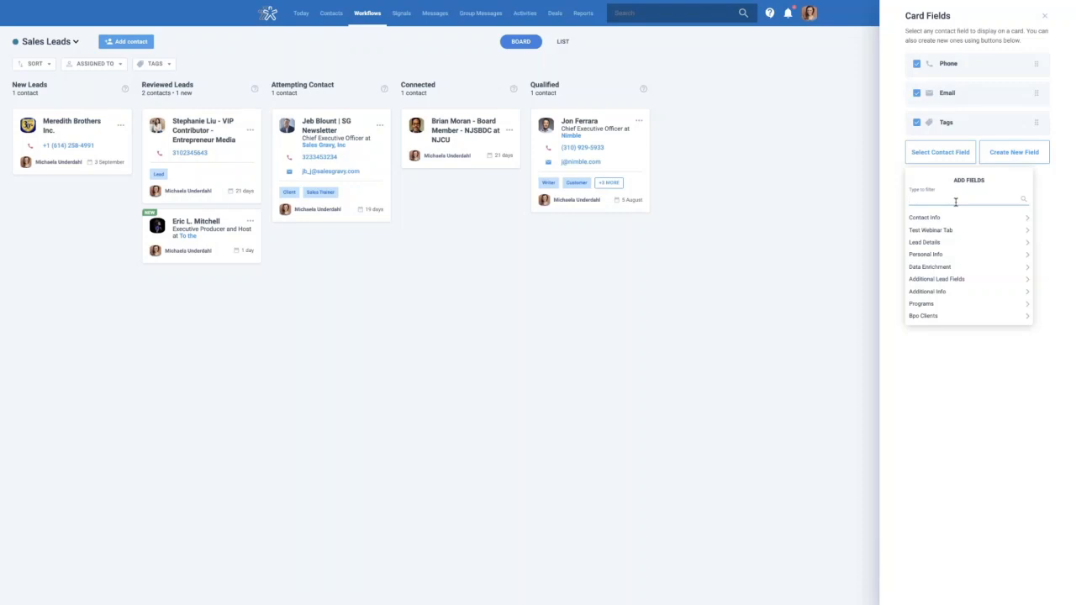
type("work")
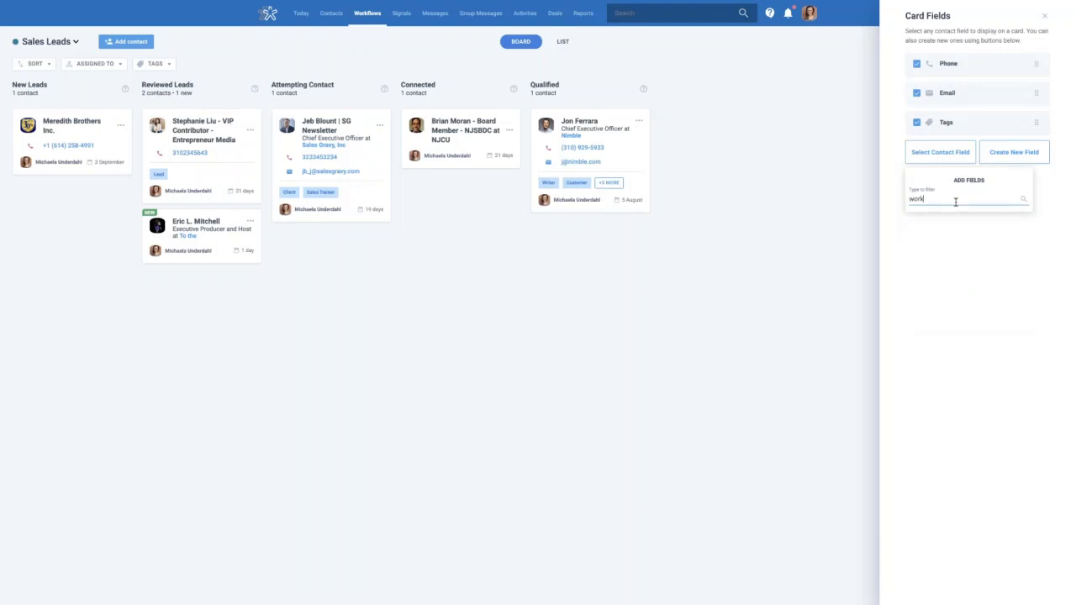
key("BackSpace")
key("BackSpace")
key("BackSpace")
key("BackSpace")
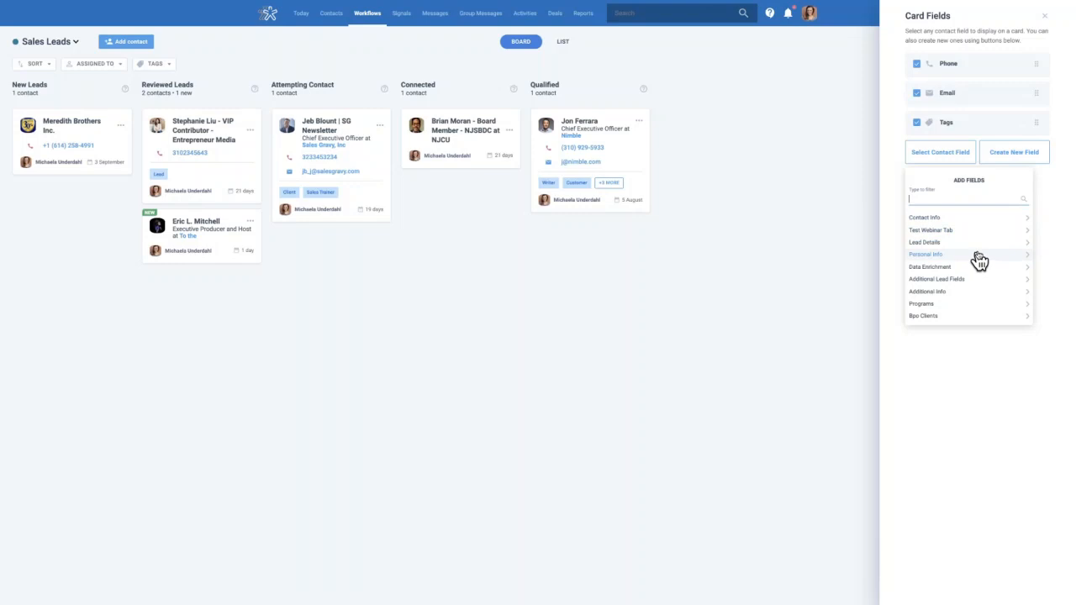
scroll(980, 283, "down", 1)
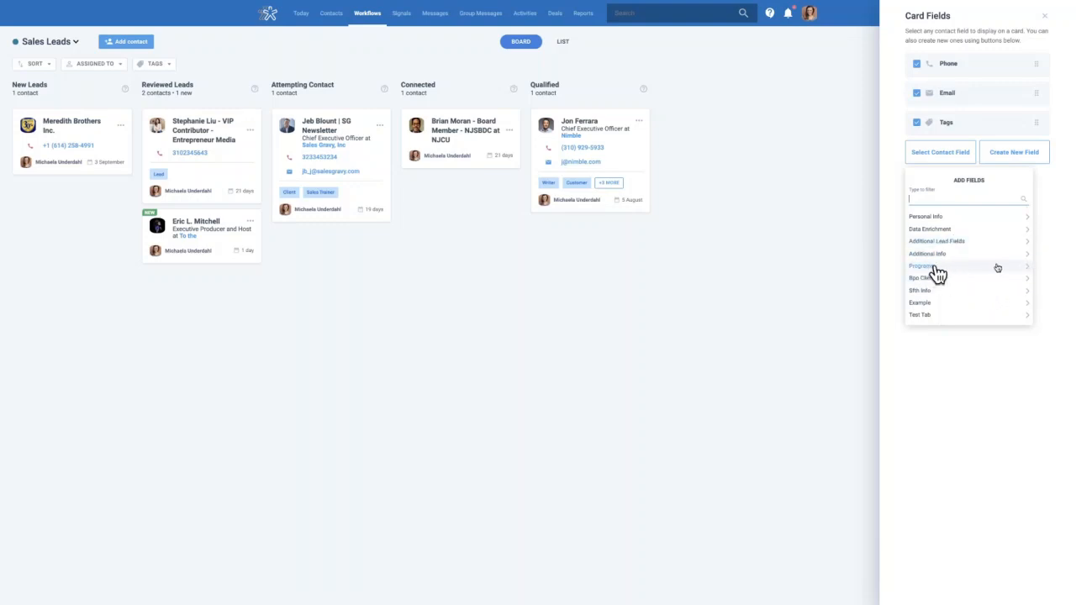
left_click(1029, 268)
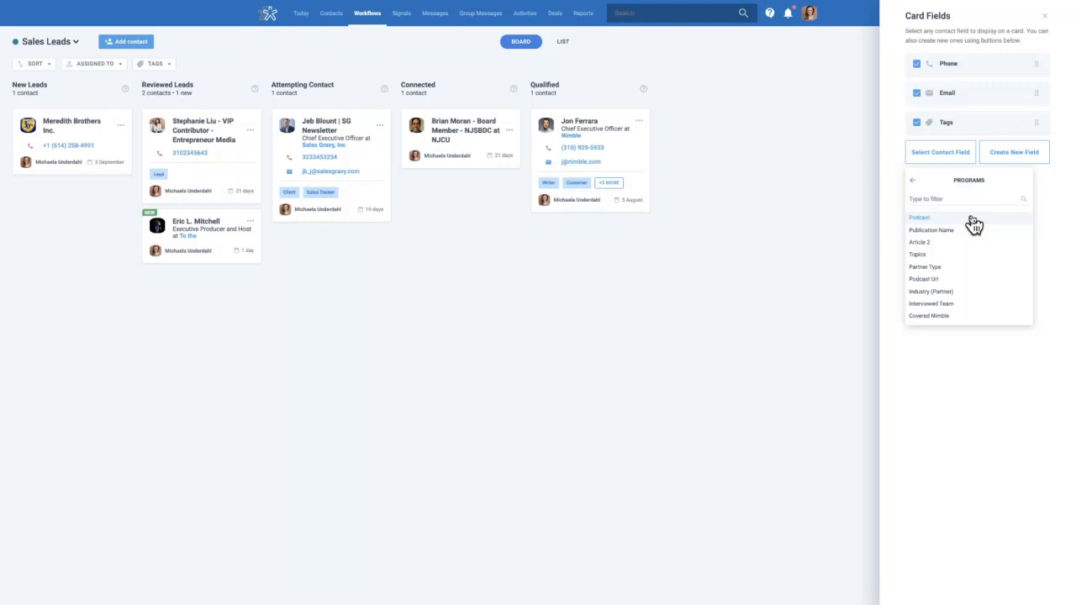
scroll(985, 316, "down", 1)
scroll(985, 315, "up", 2)
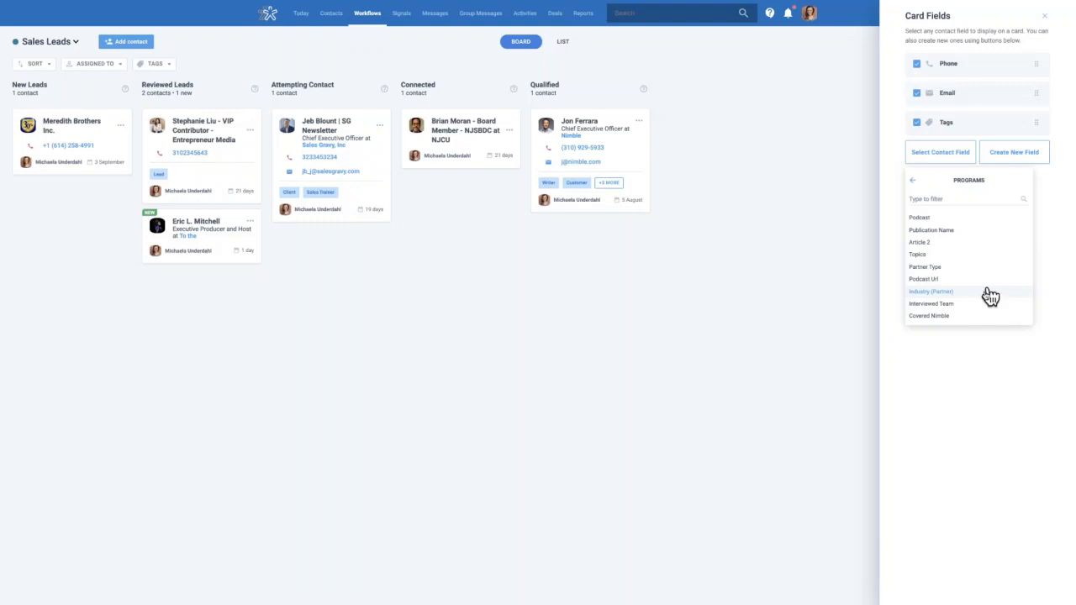
left_click(936, 219)
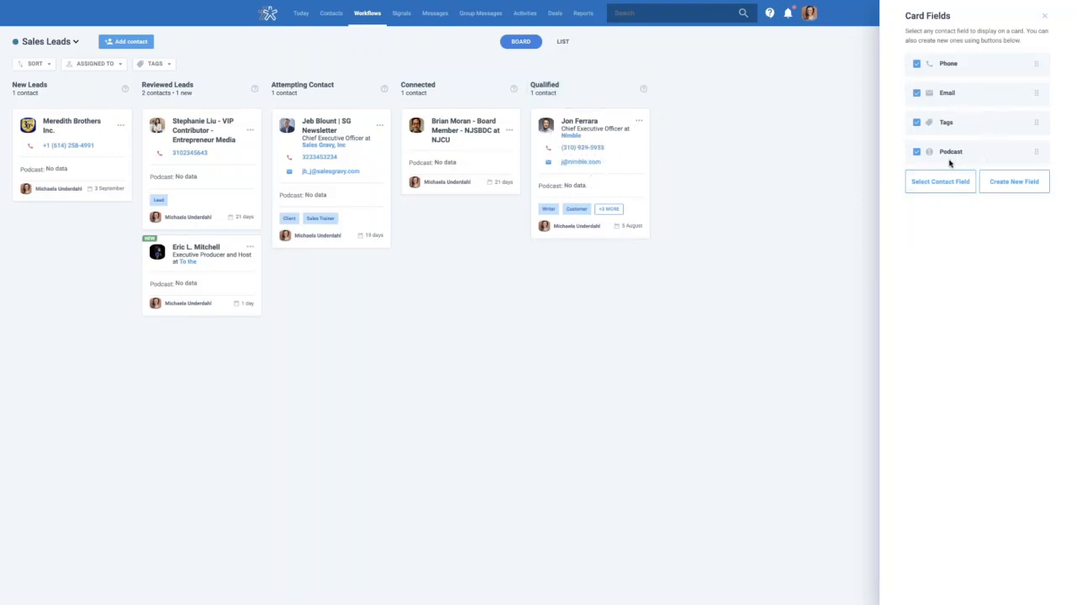
Reorder card fields to Phone, Tags, Email, then uncheck and delete Podcast
left_click_drag(1037, 152, 1041, 94)
left_click_drag(1037, 152, 1028, 122)
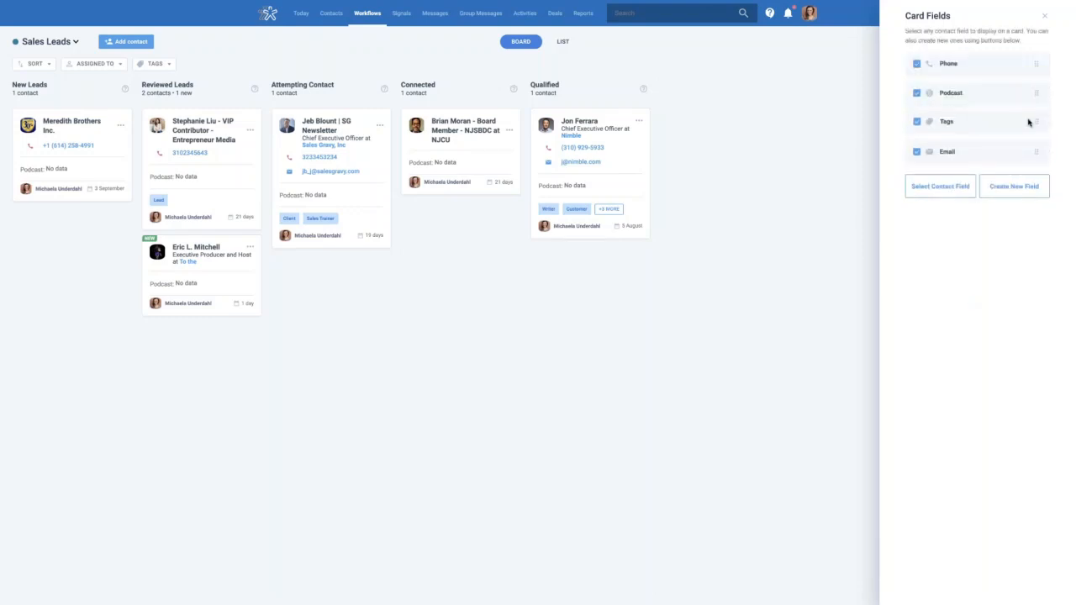
left_click(922, 102)
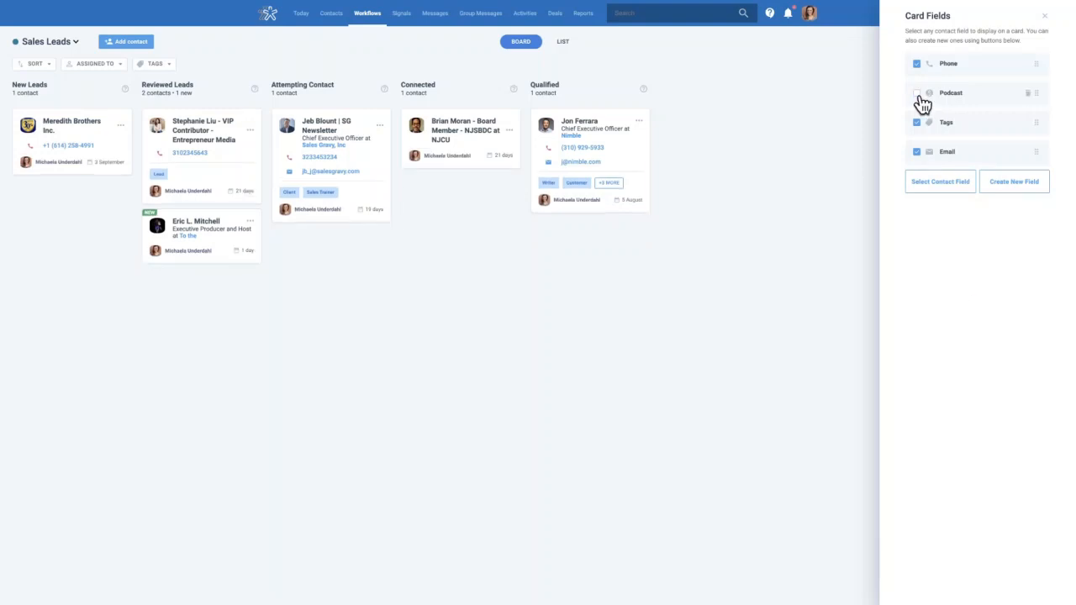
left_click(1028, 94)
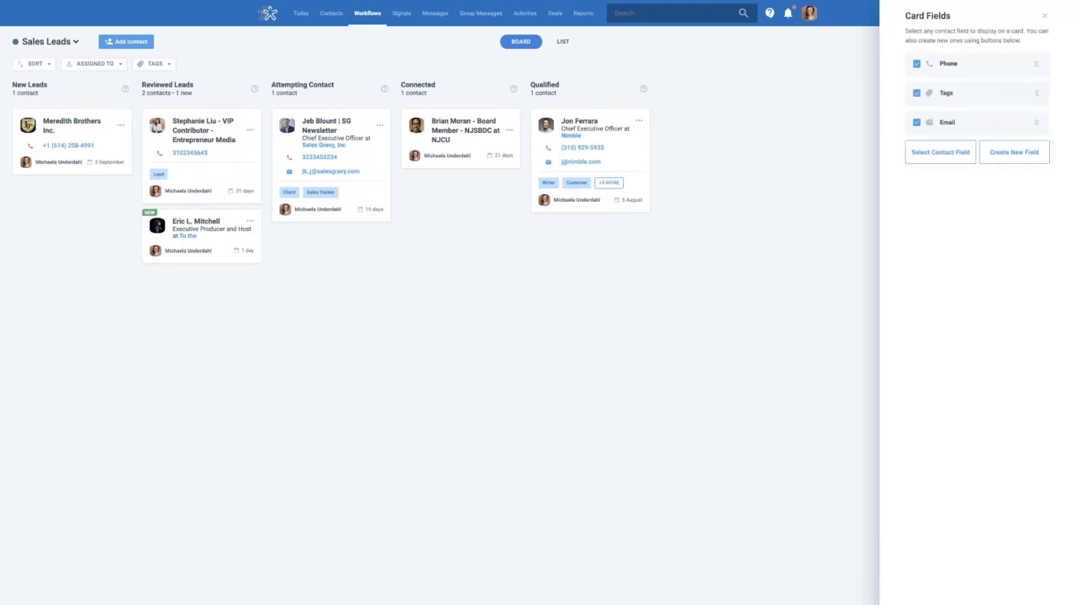
left_click(1015, 169)
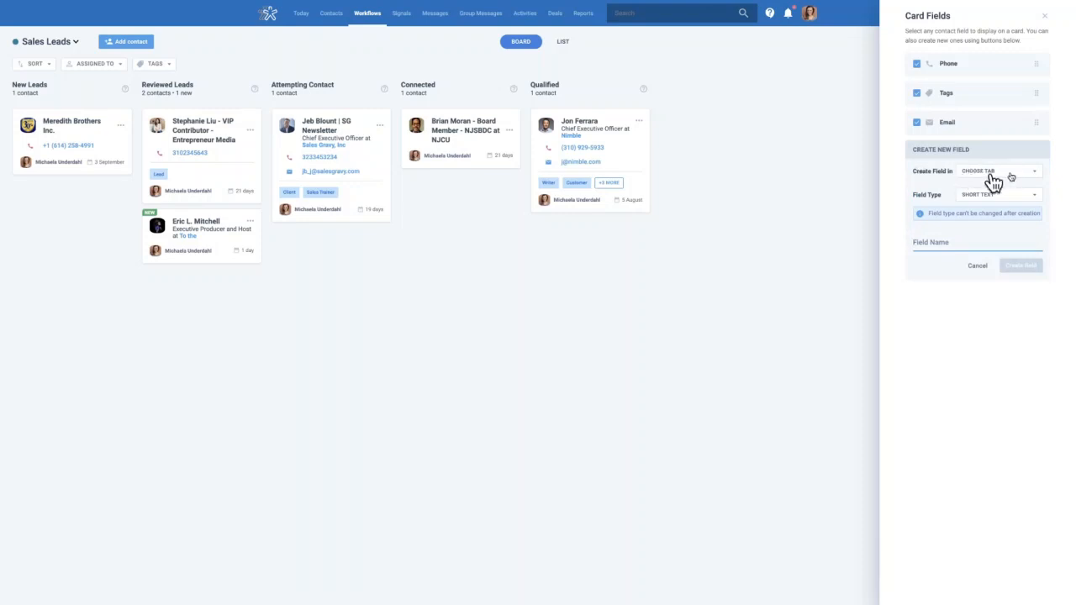
left_click(1036, 175)
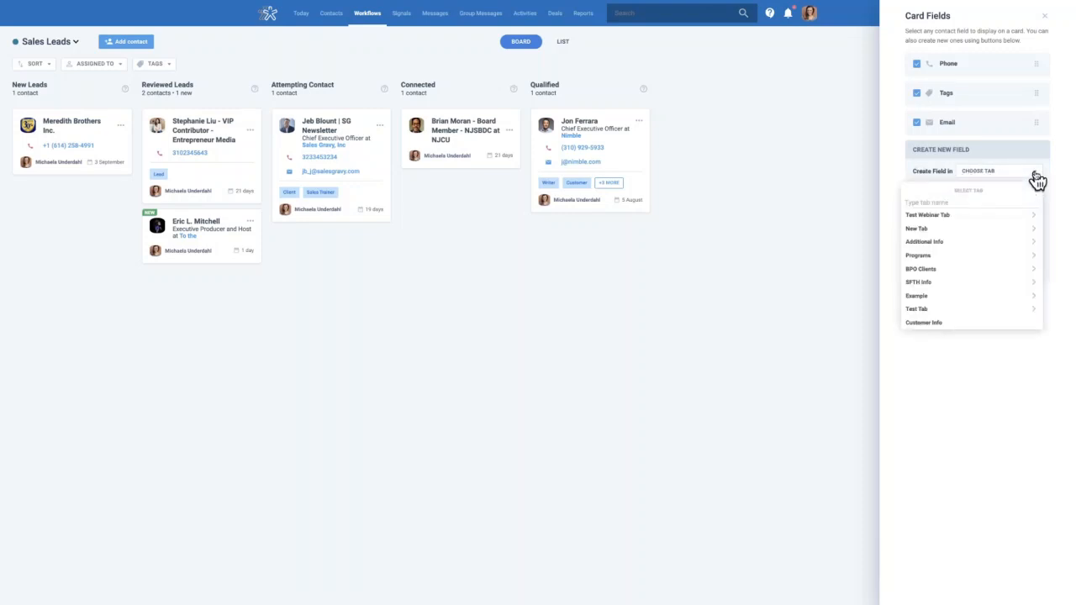
left_click(903, 172)
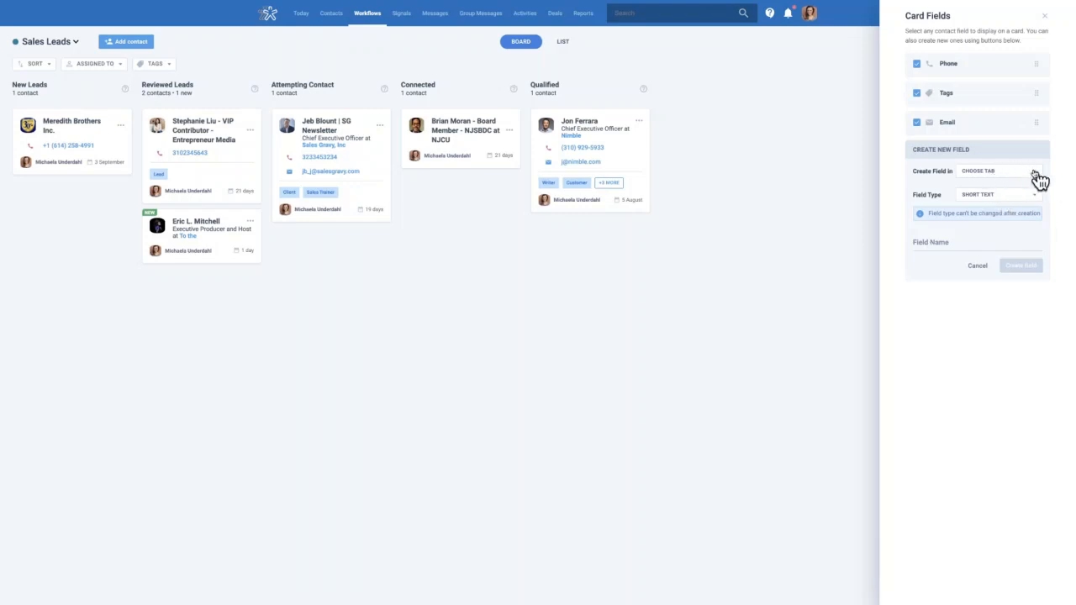
left_click(1046, 20)
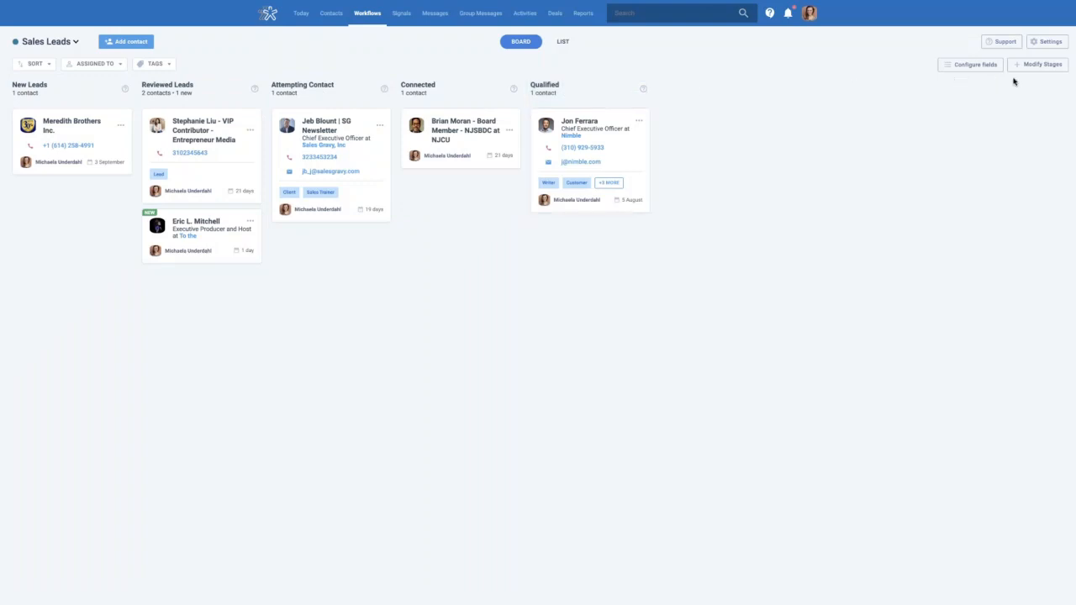
Edit the New Leads stage, save it with blank instructions, and close the Stages List
left_click(1061, 73)
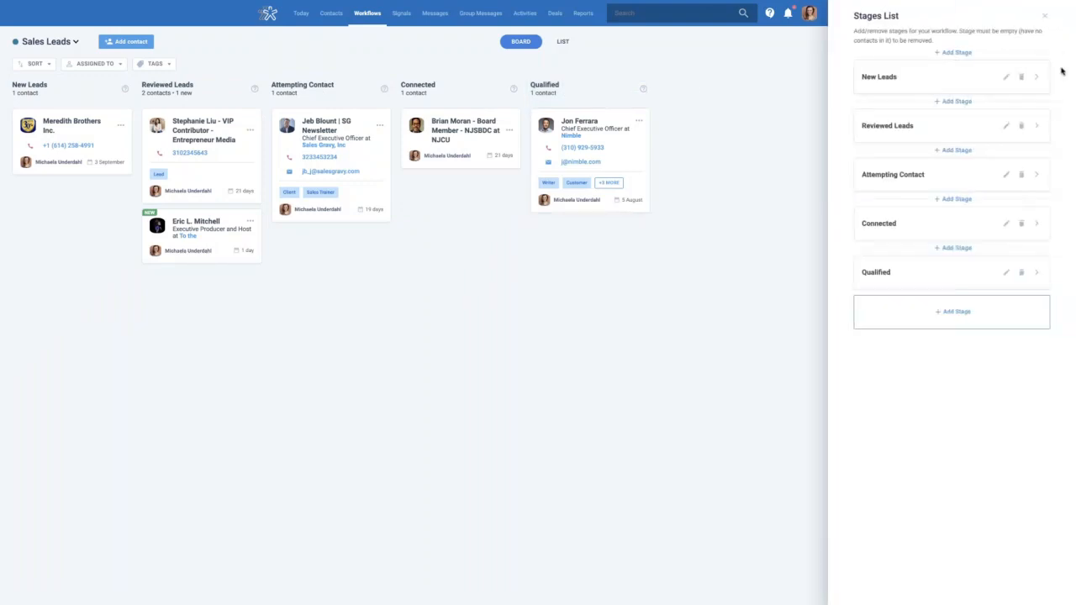
left_click(1053, 22)
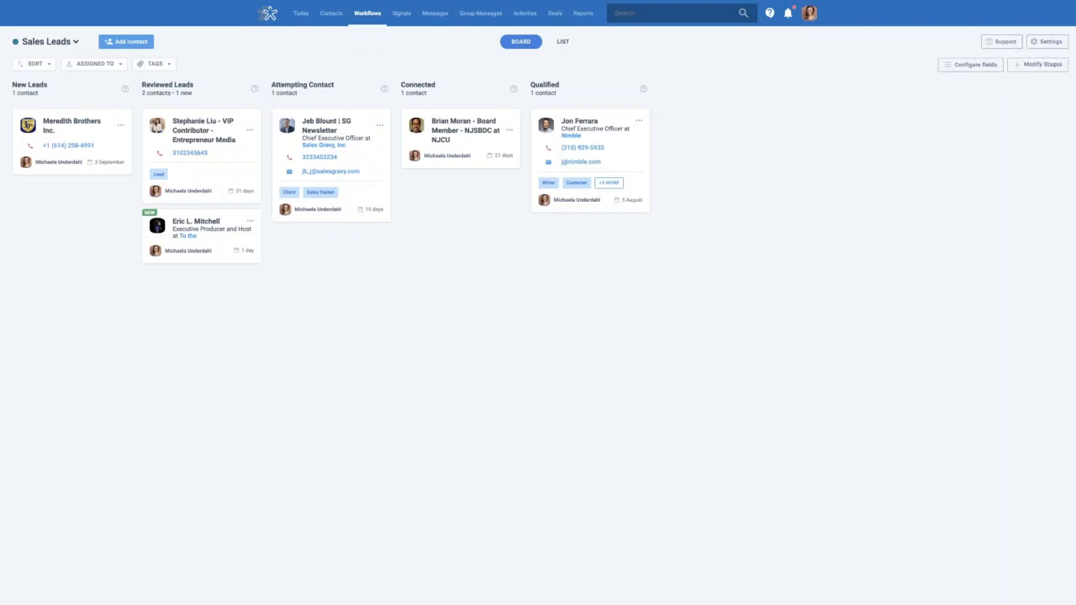
left_click(1047, 67)
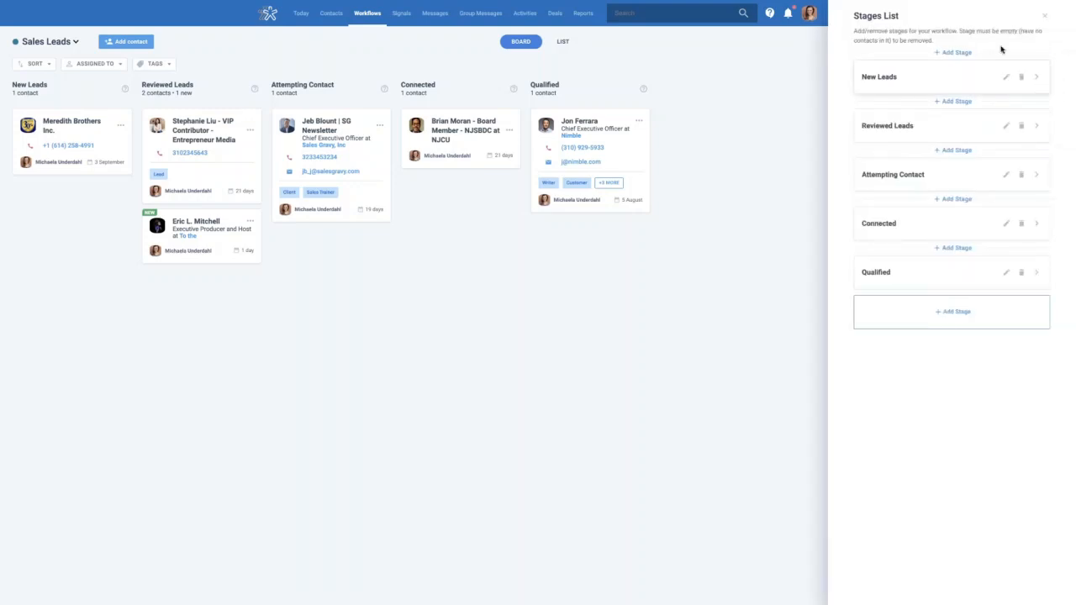
left_click(1008, 79)
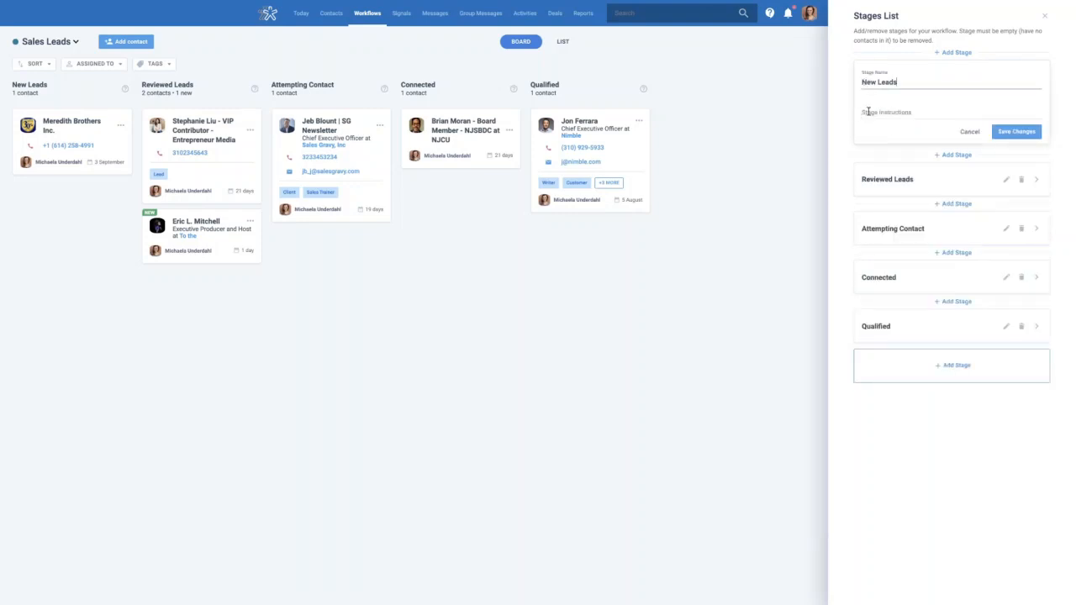
left_click(915, 112)
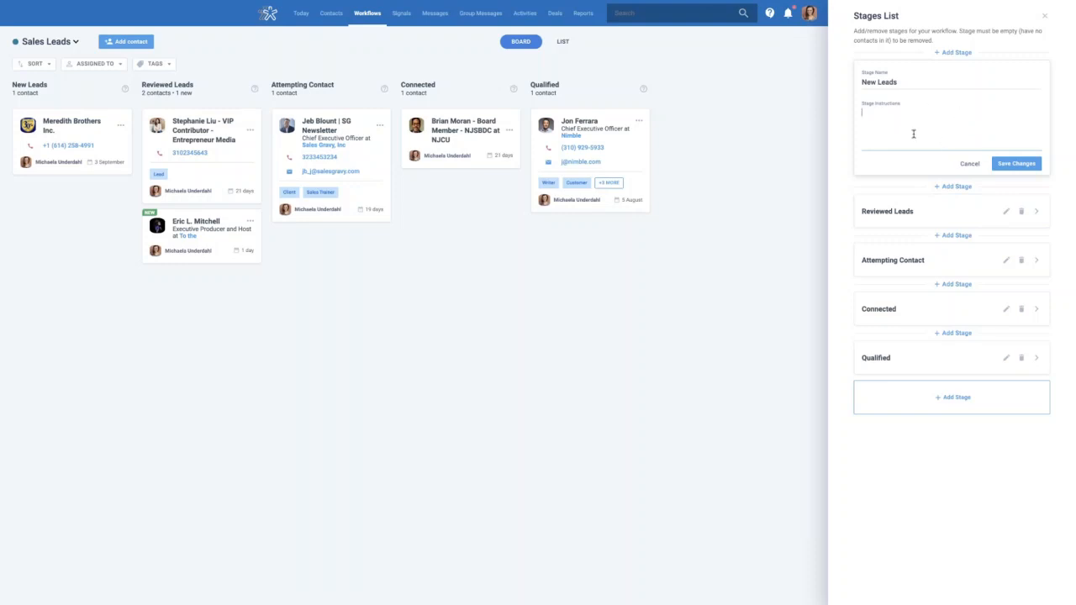
left_click(969, 167)
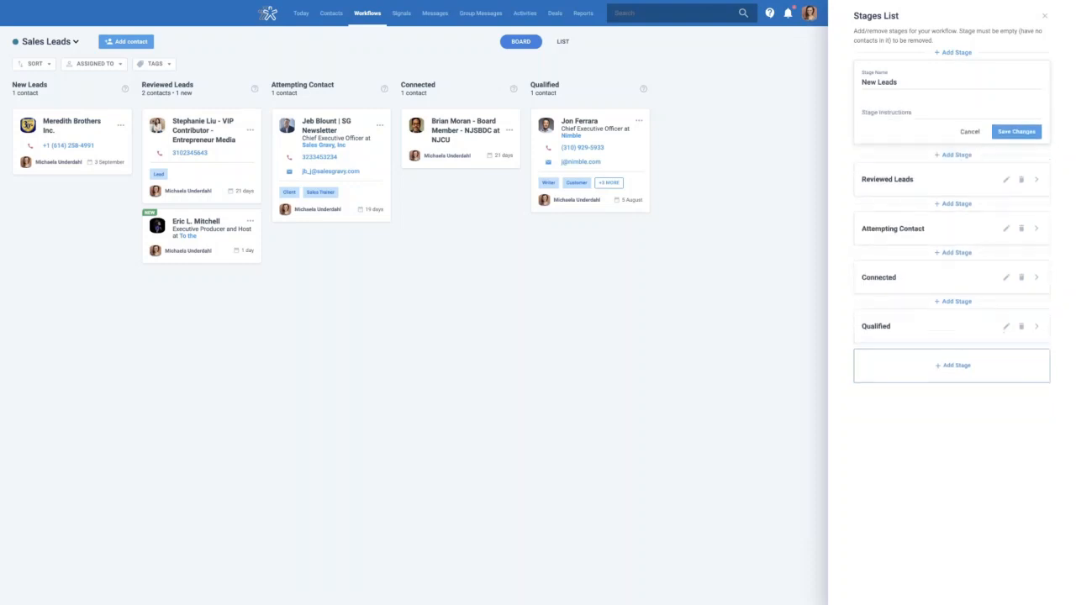
left_click(1018, 134)
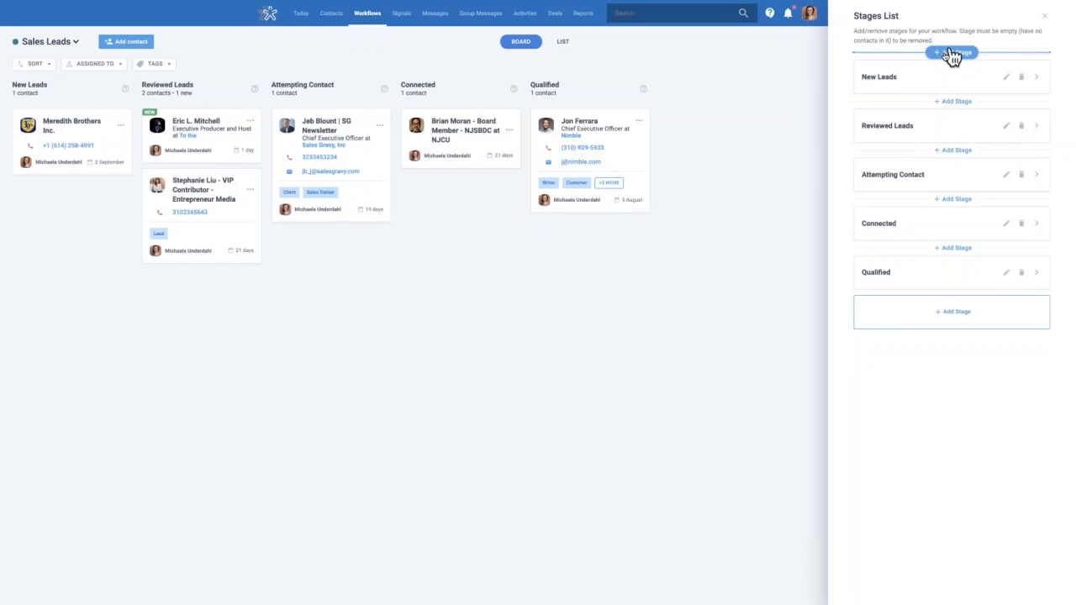
left_click(1039, 80)
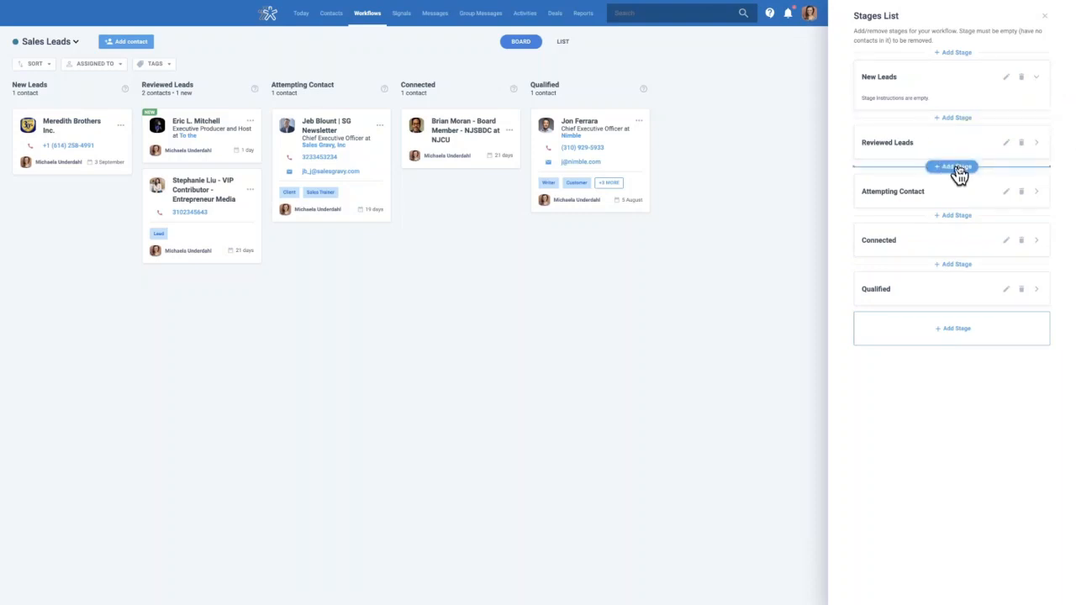
left_click(1045, 22)
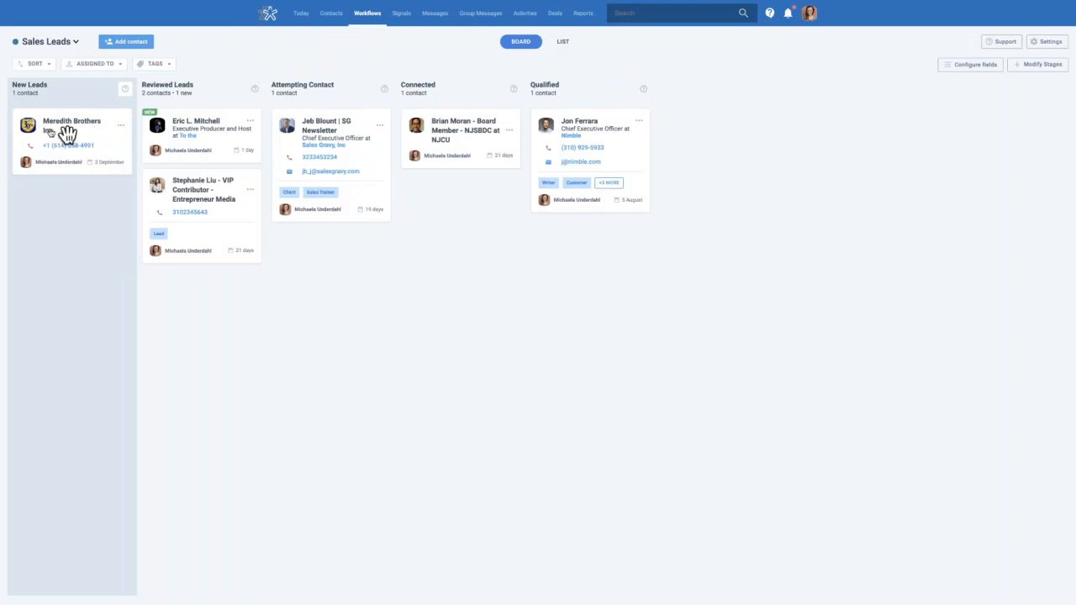
mouse_move(110, 126)
left_mouse_down()
mouse_move(127, 147)
mouse_move(252, 187)
mouse_move(113, 144)
mouse_move(115, 135)
left_mouse_up()
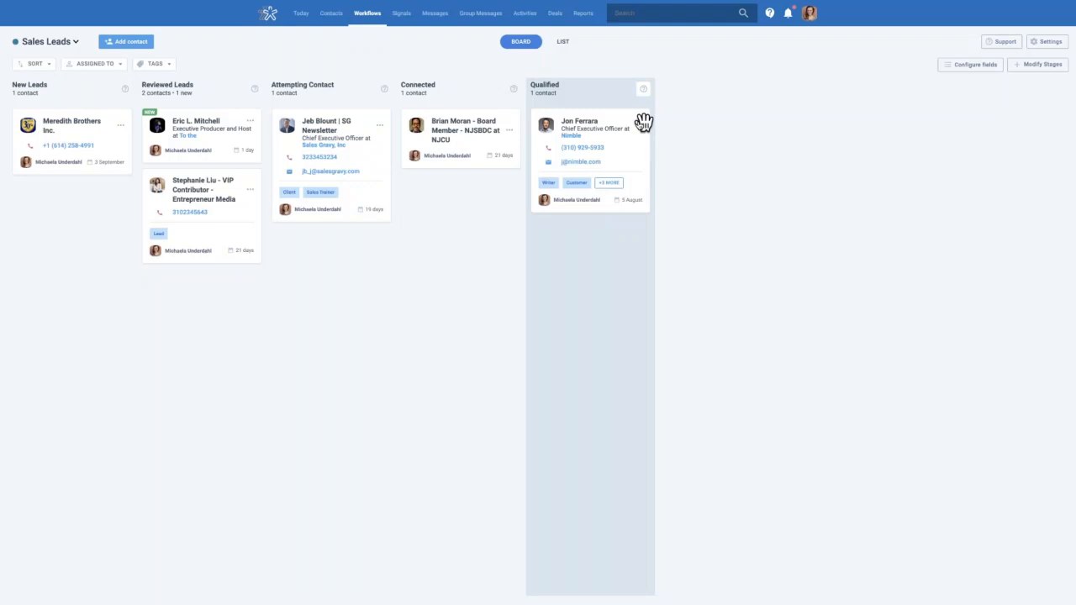
left_click(640, 124)
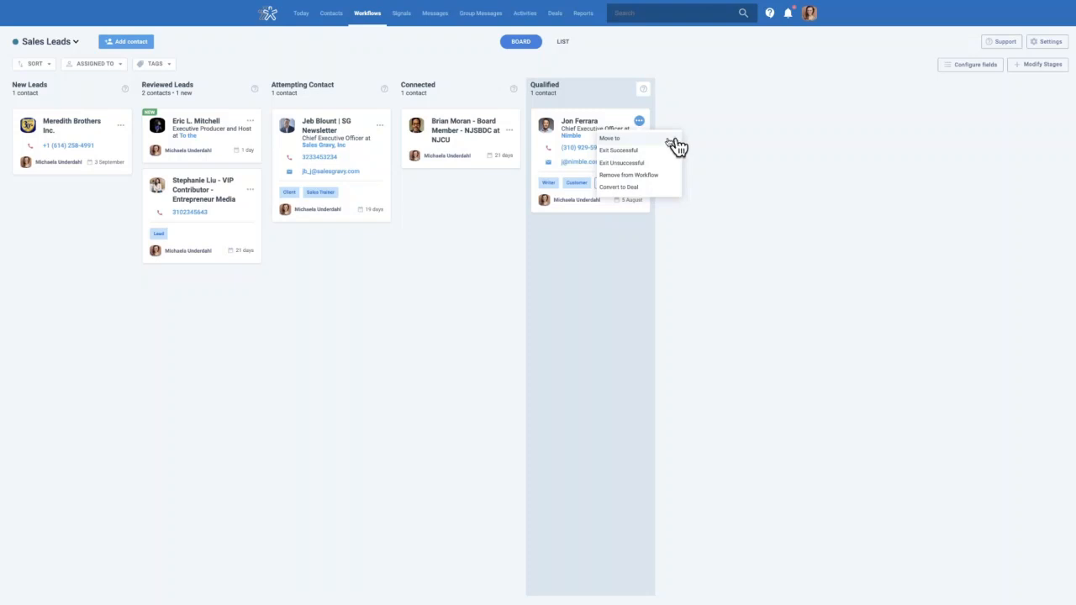
left_click(674, 140)
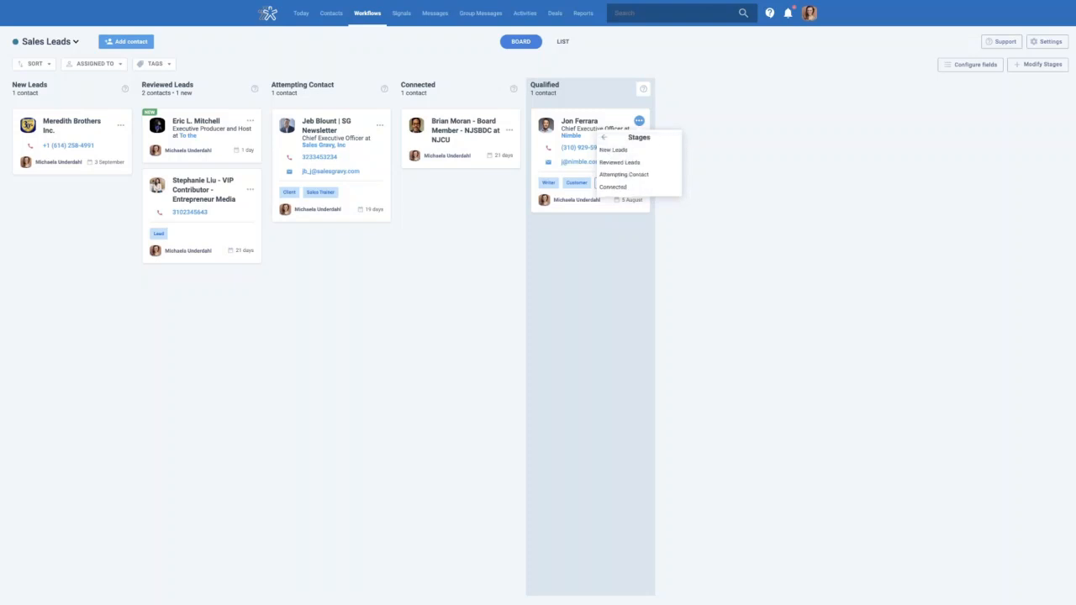
left_click(604, 138)
left_click(725, 150)
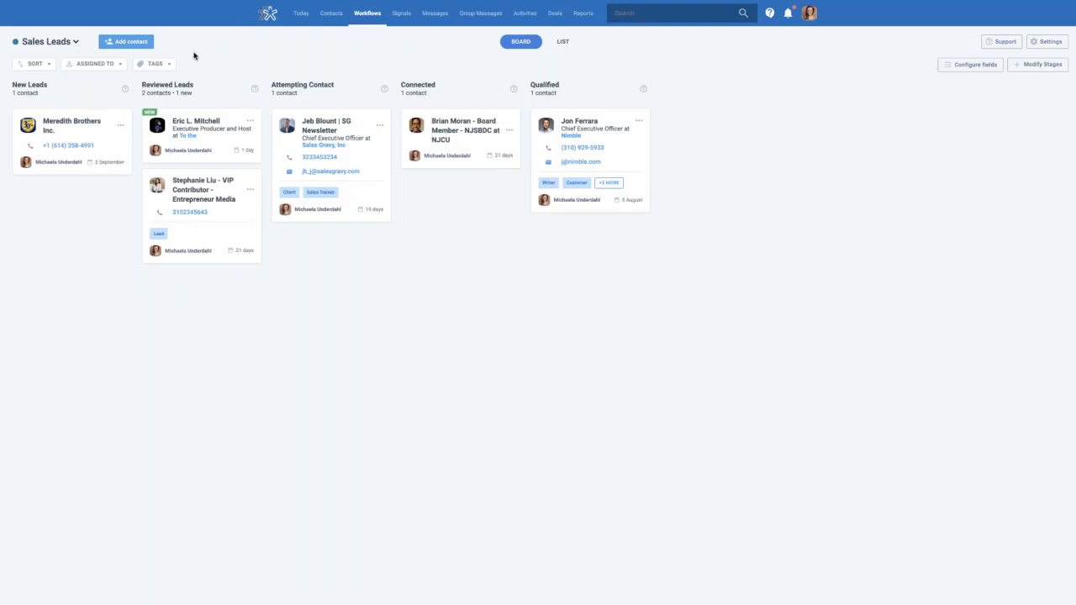
Switch the Sales Leads workflow to LIST view, grouping contacts by stage
left_click(563, 42)
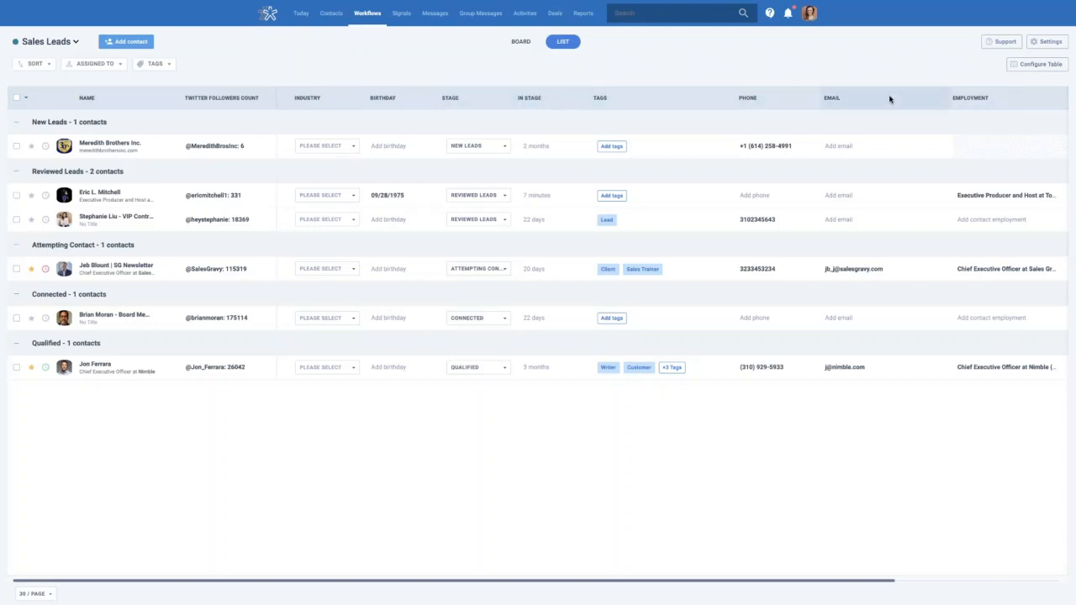
Move the Stage column up beside Industry and pin both Industry and Stage
left_click(1039, 67)
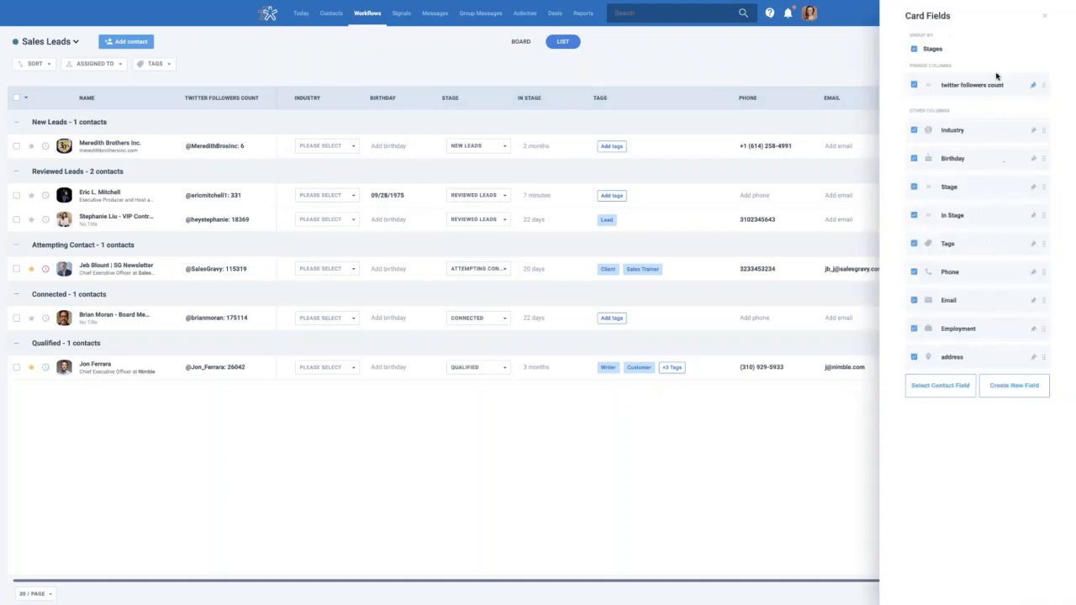
mouse_move(1043, 185)
left_mouse_down()
mouse_move(1041, 151)
mouse_move(1041, 173)
mouse_move(1040, 164)
left_mouse_up()
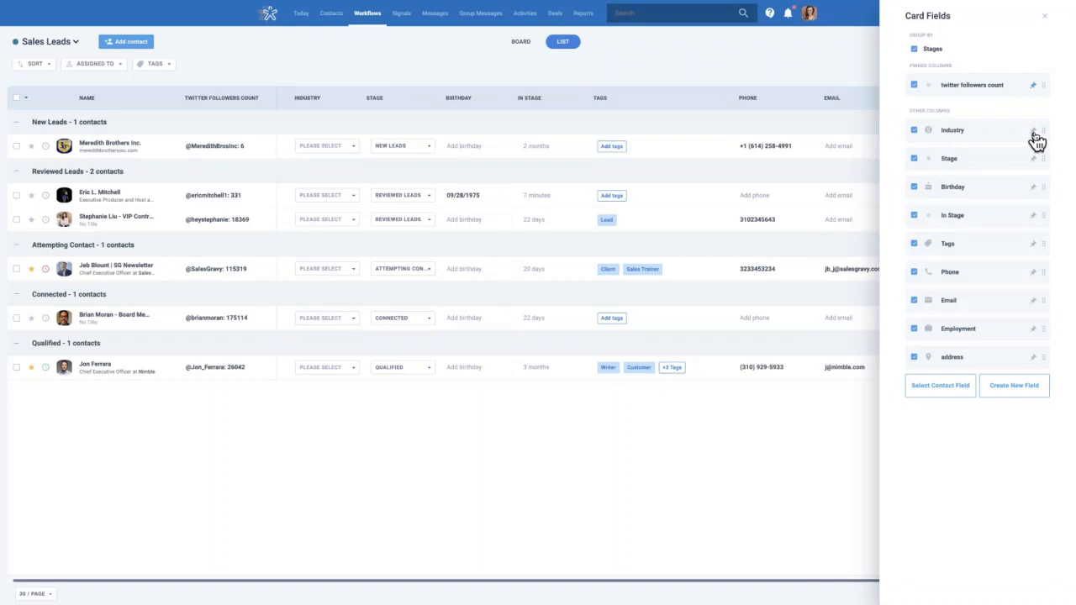
left_click(1033, 130)
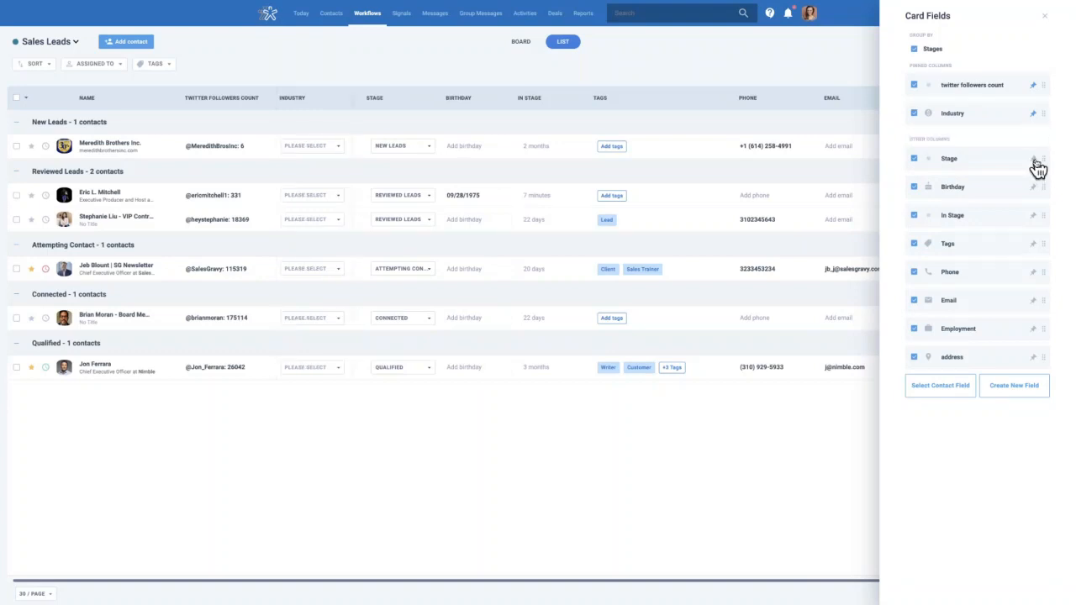
left_click(1033, 159)
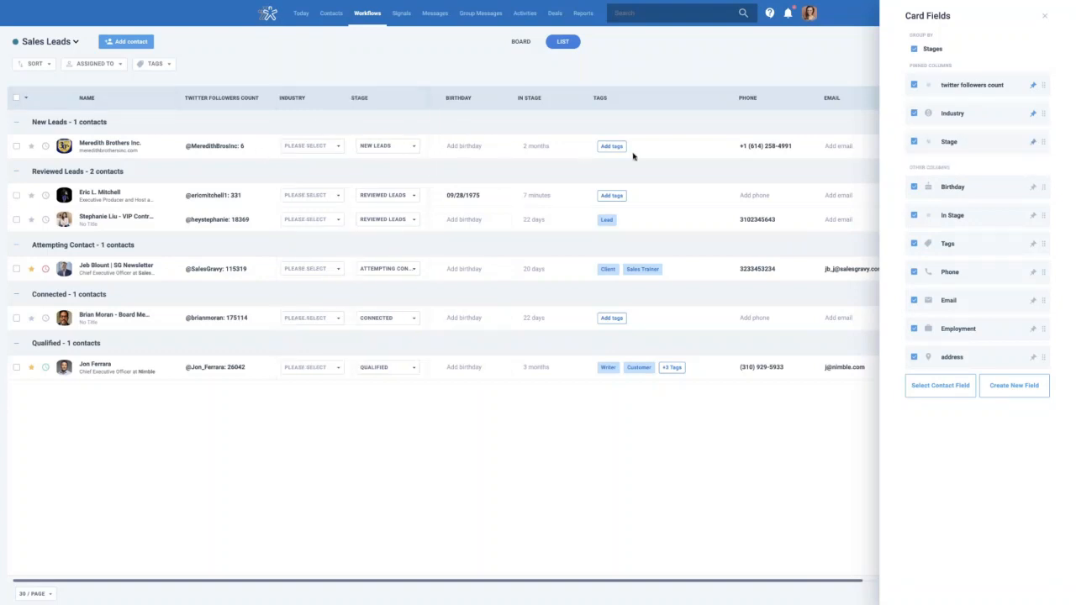
scroll(632, 155, "right", 4)
scroll(617, 155, "left", 4)
left_click(798, 47)
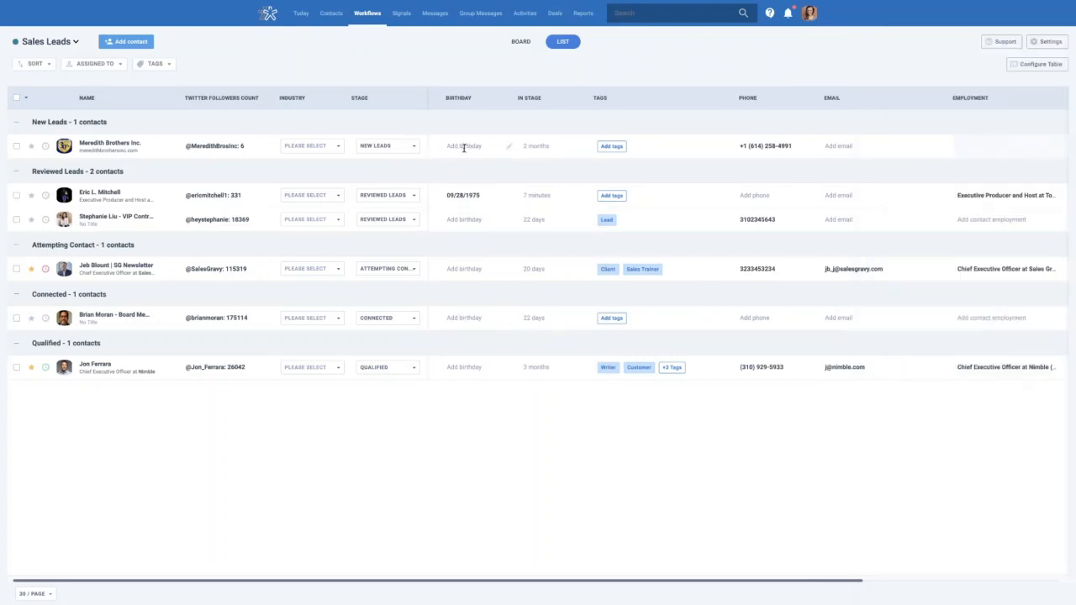
In Meredith Brothers Inc.'s row, choose Industry Software and Stage Attempting Contact
left_click(507, 148)
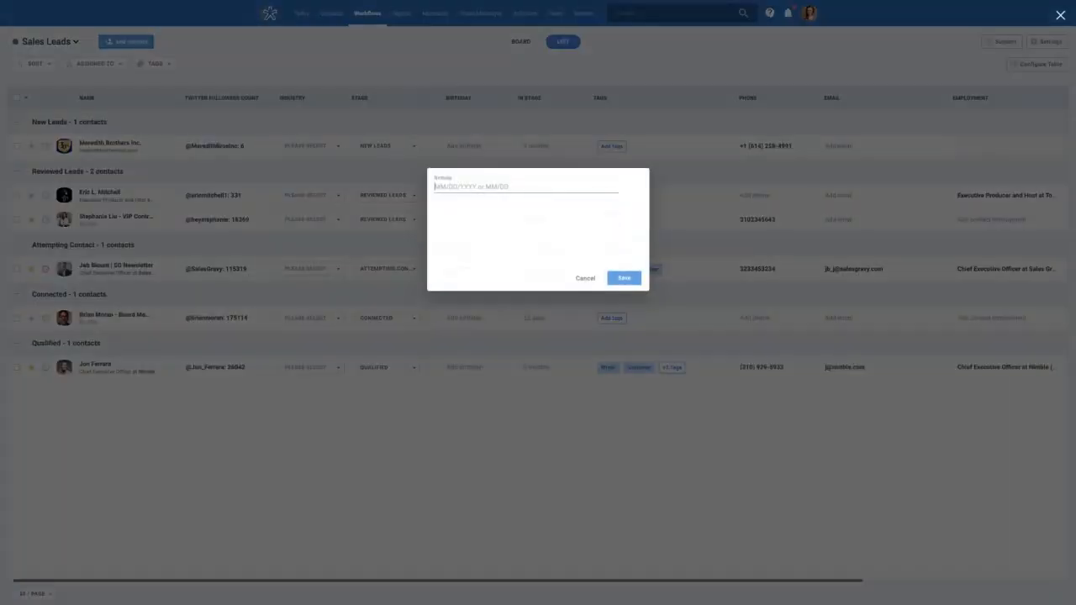
left_click(584, 279)
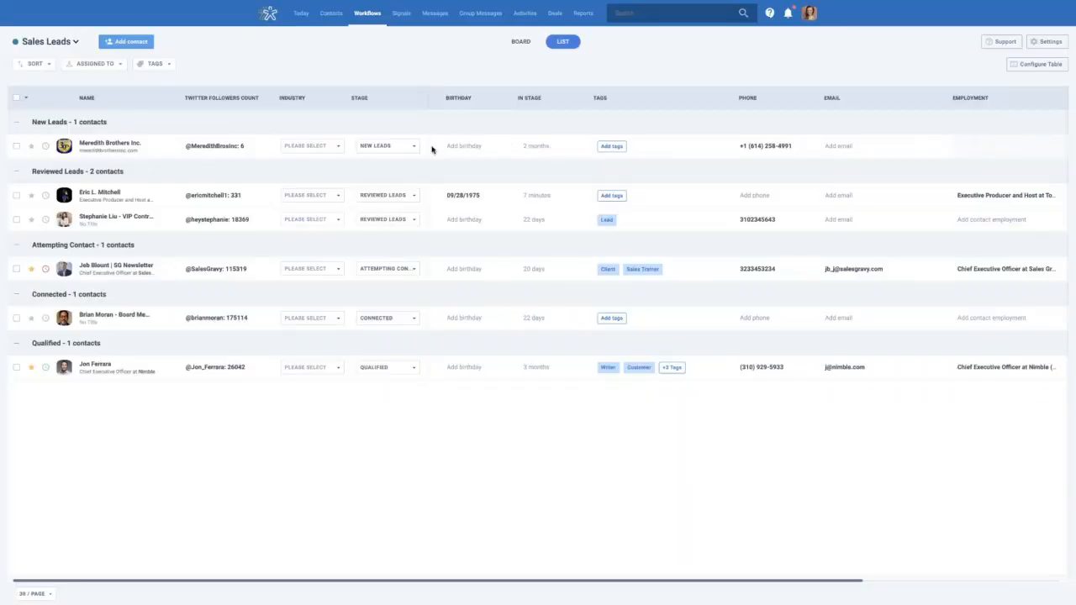
left_click(340, 148)
scroll(340, 197, "down", 1)
scroll(332, 173, "up", 1)
scroll(324, 194, "up", 1)
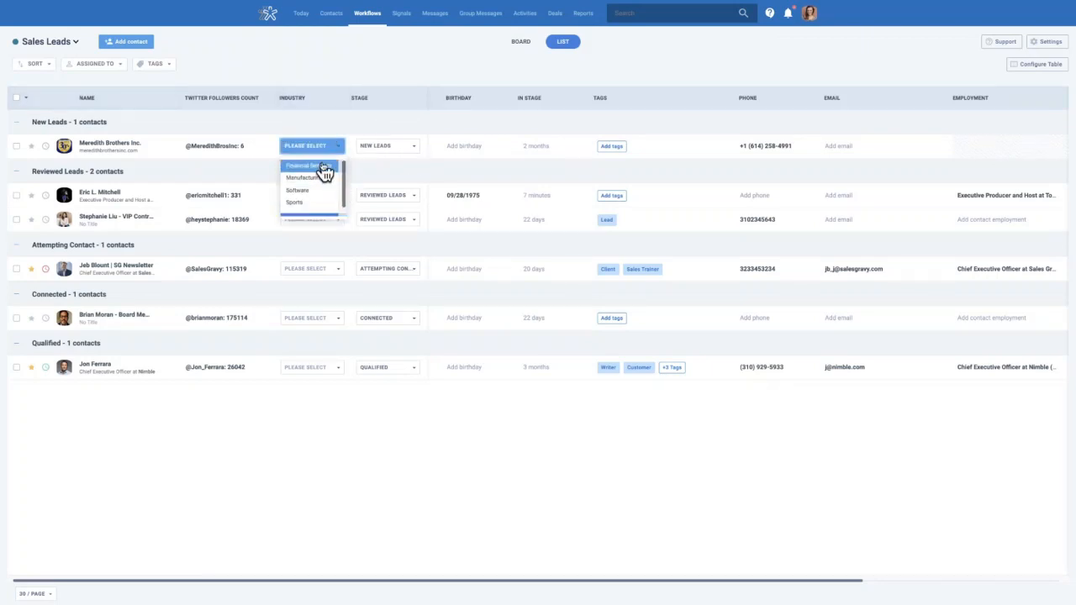
scroll(322, 190, "down", 1)
left_click(315, 152)
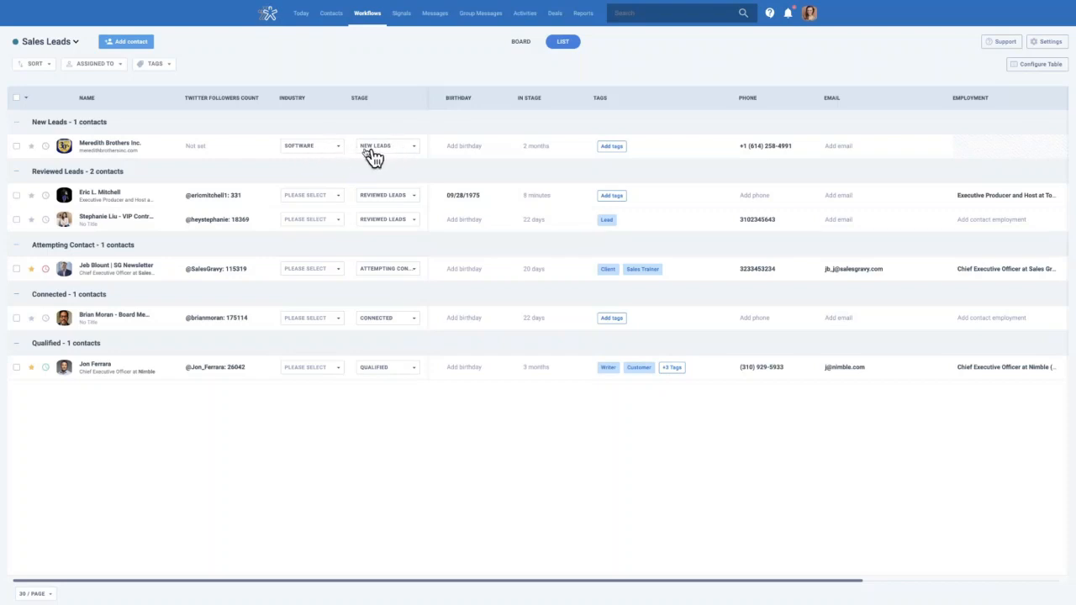
left_click(409, 154)
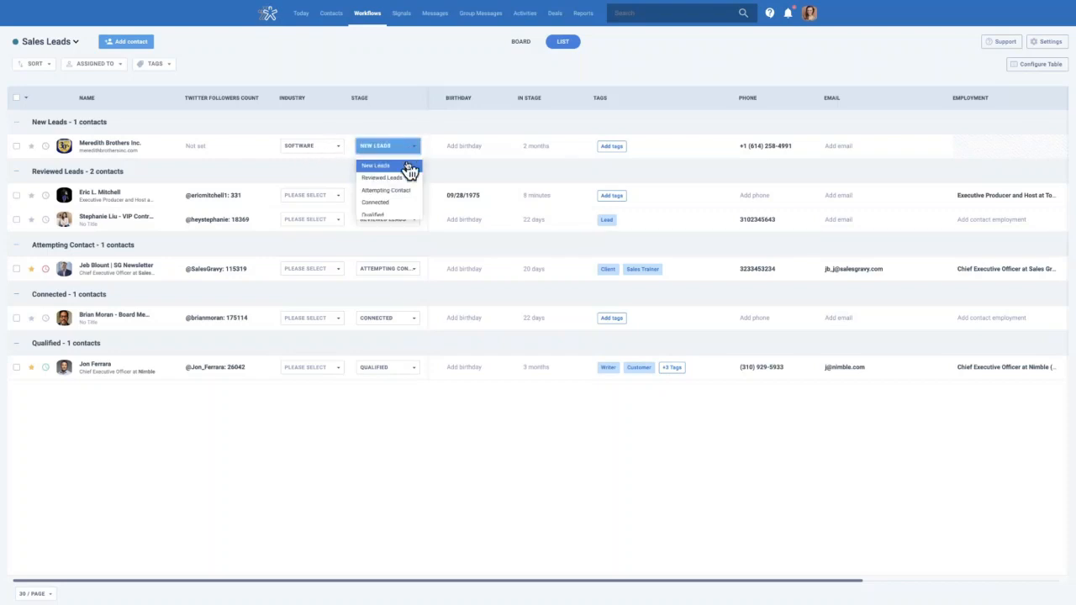
left_click(408, 200)
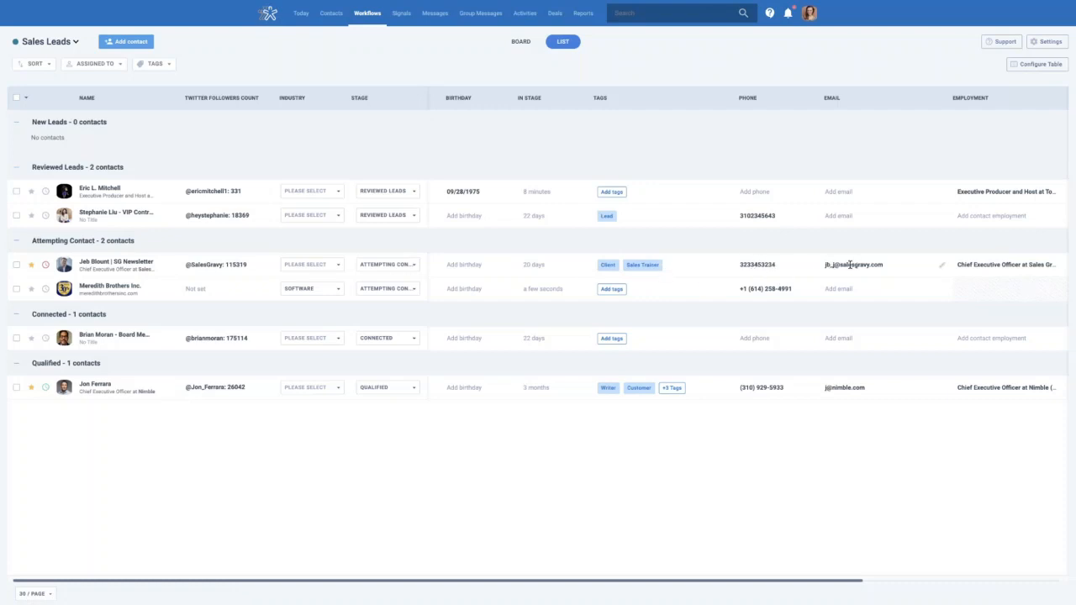
Glance at the column settings, then switch Sales Leads back to BOARD view
scroll(1009, 264, "right", 4)
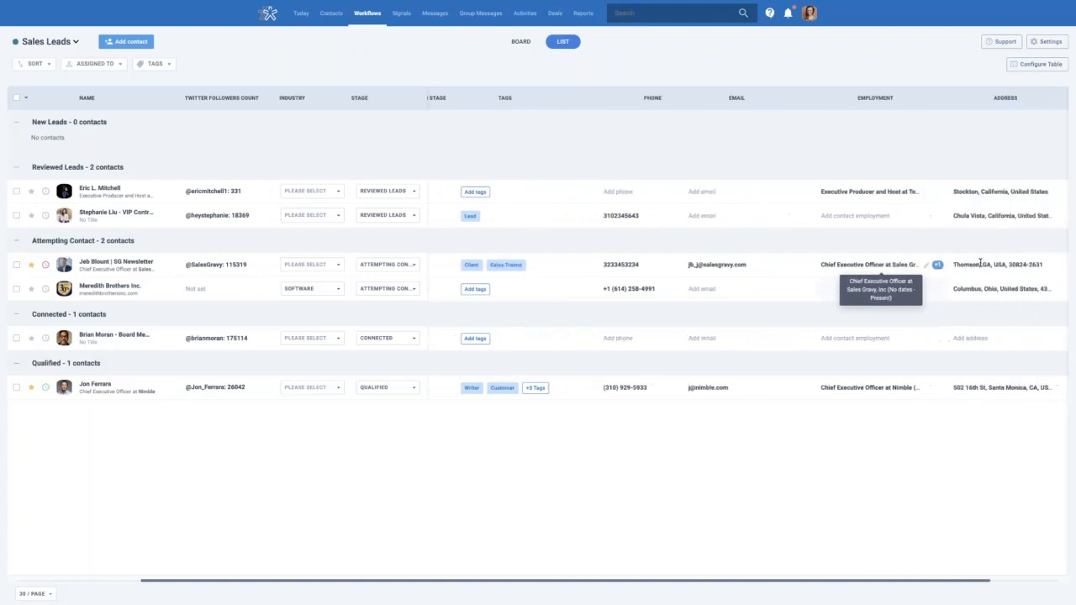
left_click(1040, 66)
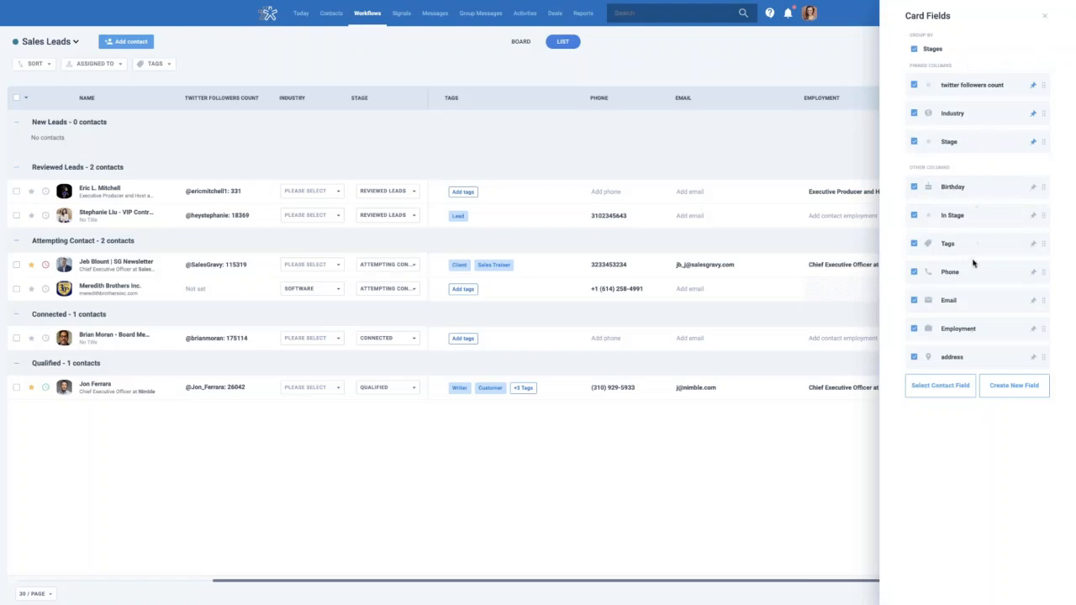
left_click(844, 57)
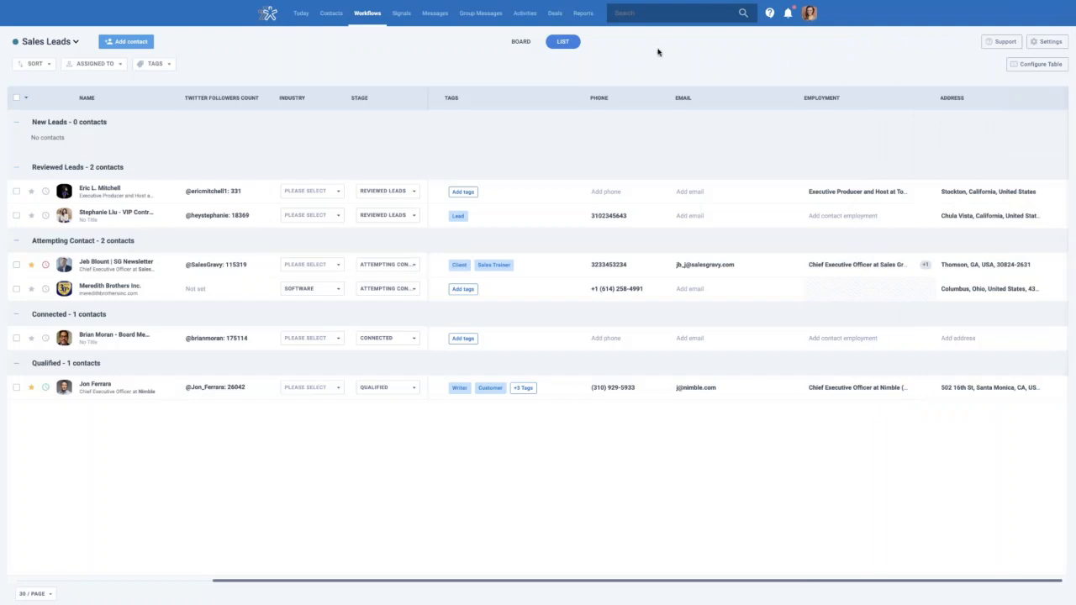
left_click(517, 48)
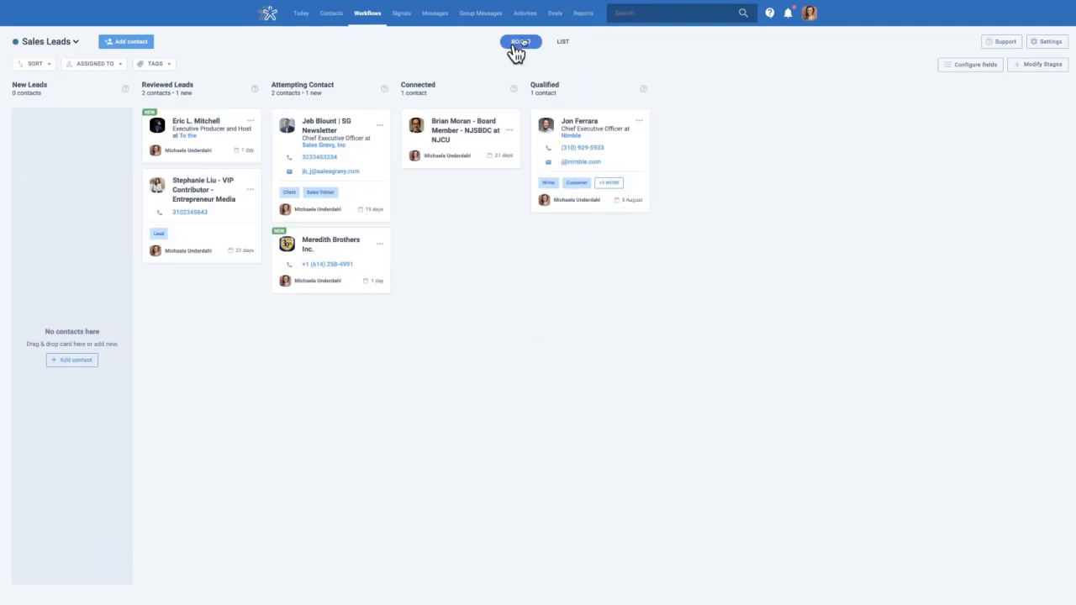
Drag the Entrepreneur Media contributor card into New Leads and open the workflow selector
left_click_drag(254, 186, 115, 139)
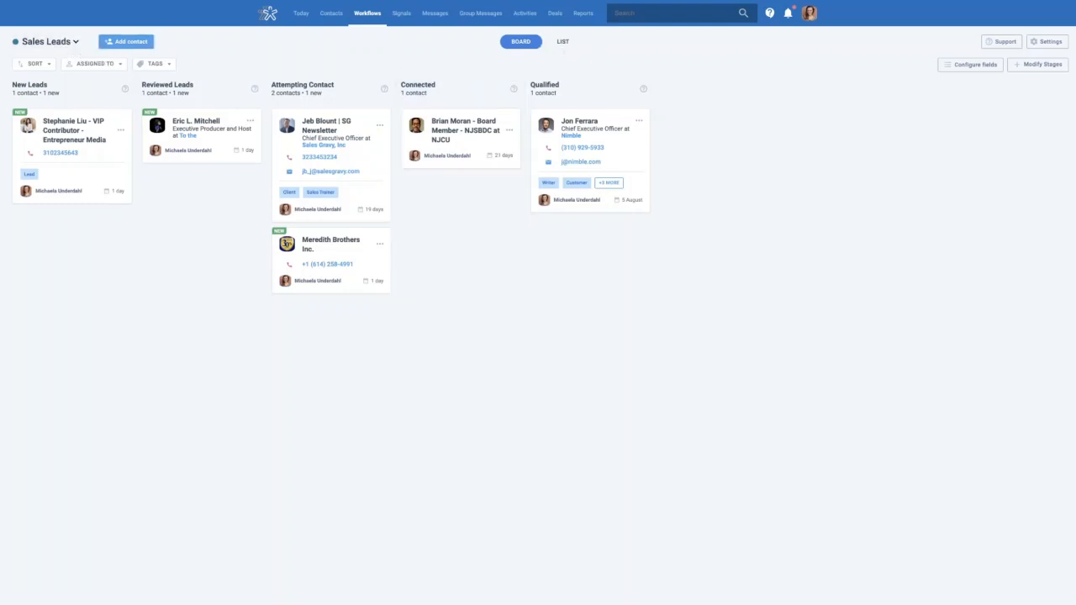
left_click(76, 44)
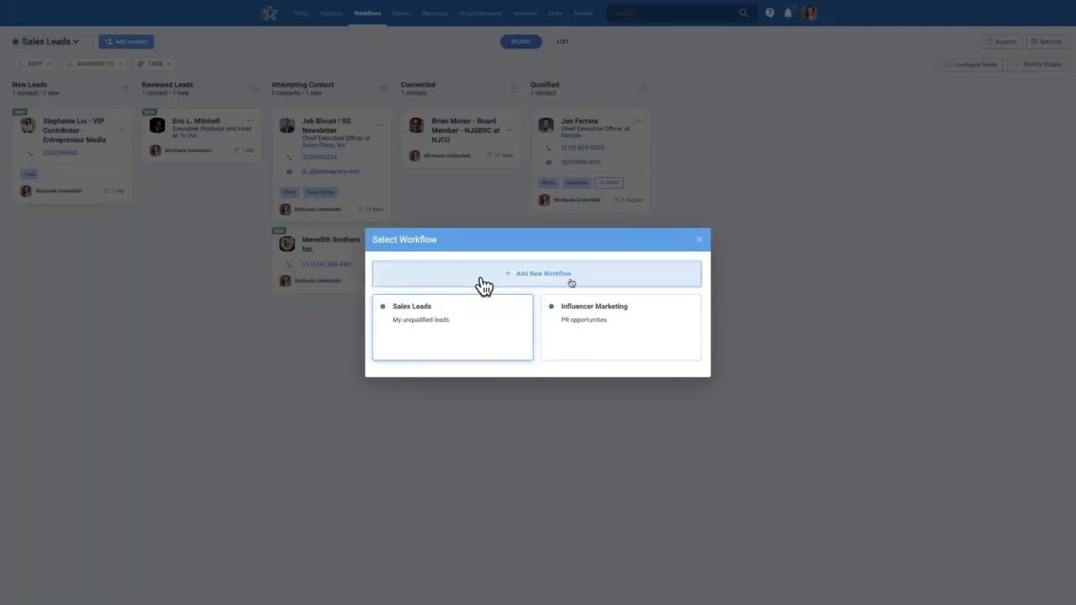
Choose Add New Workflow in the Select Workflow dialog to reach the template gallery
left_click(538, 282)
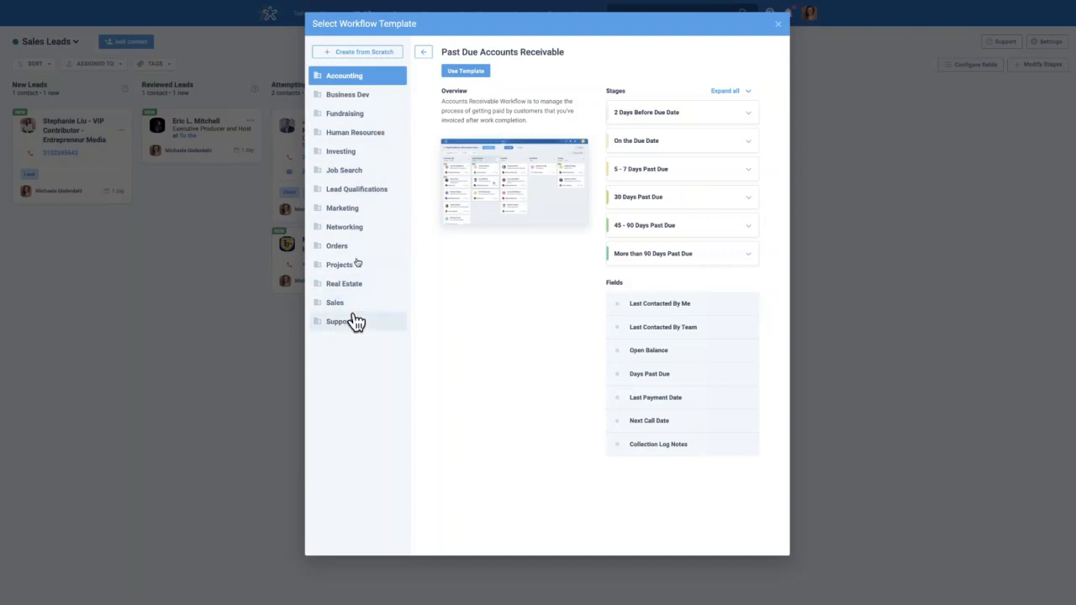
Preview the Marketing template Podcast/Blogger/Influencer Outreach, expand its Identified and Research stages, then use it
left_click(355, 215)
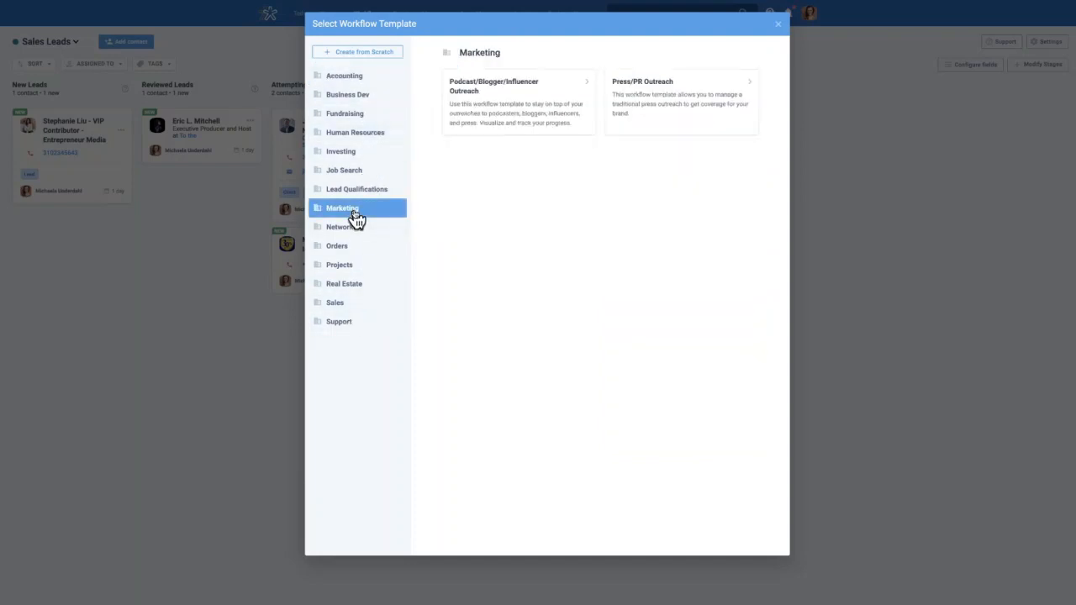
left_click(526, 106)
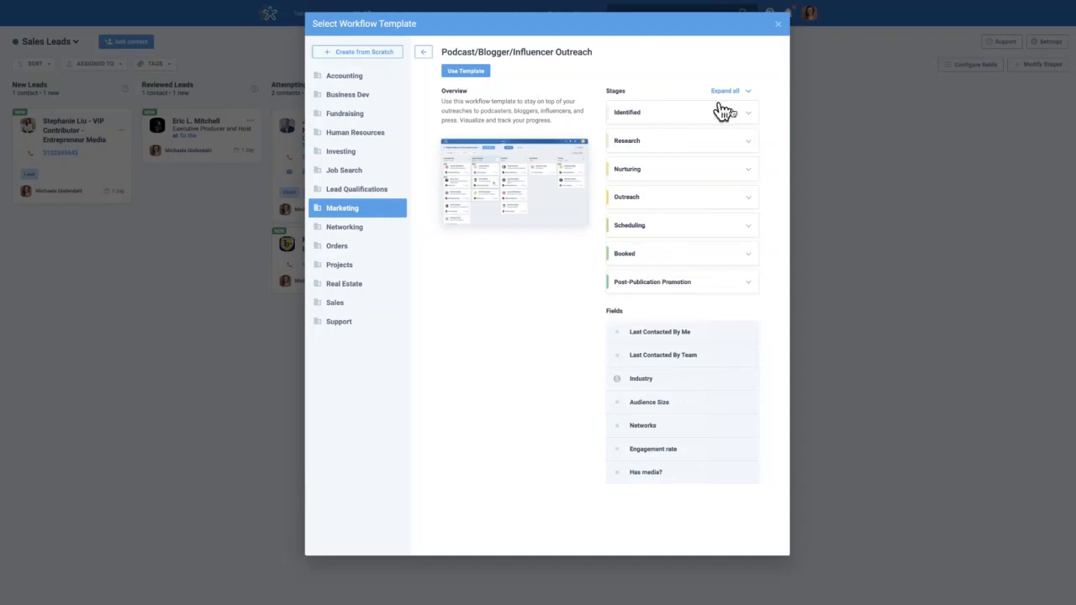
left_click(747, 116)
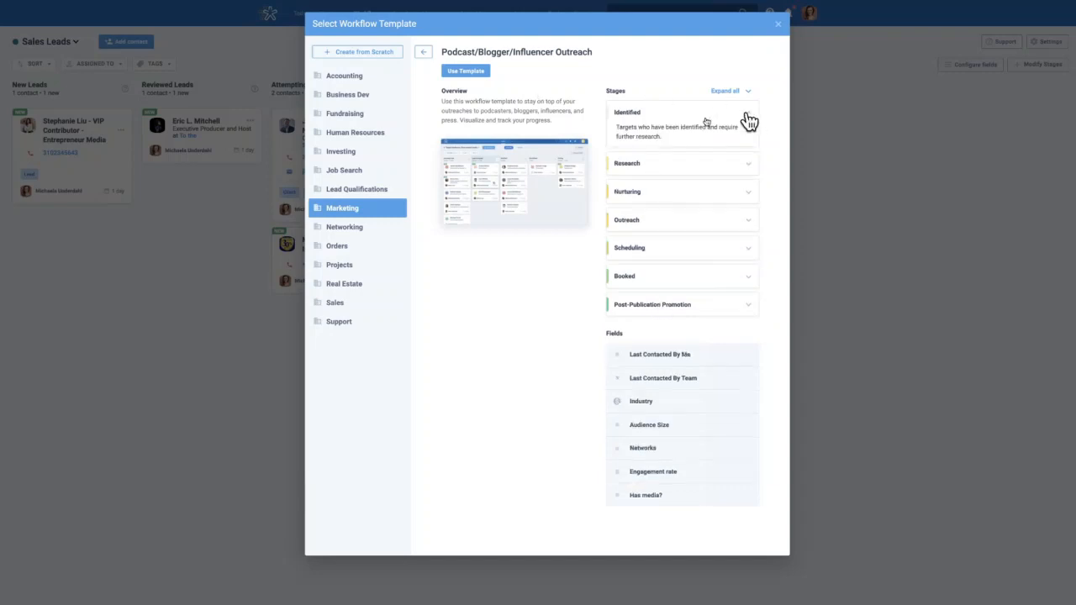
left_click(753, 168)
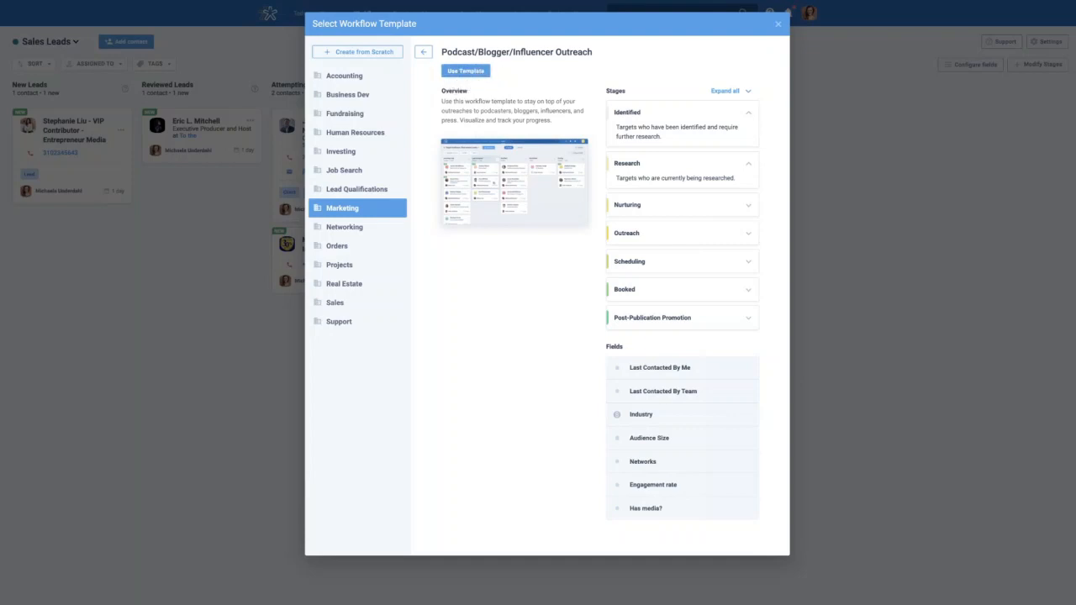
left_click(468, 72)
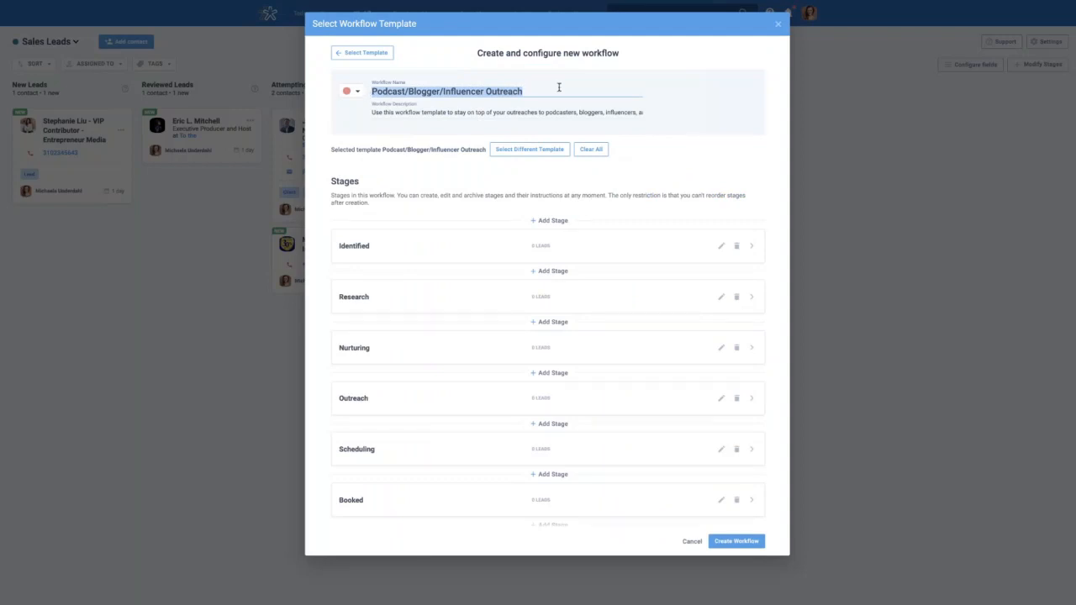
left_click_drag(372, 112, 646, 112)
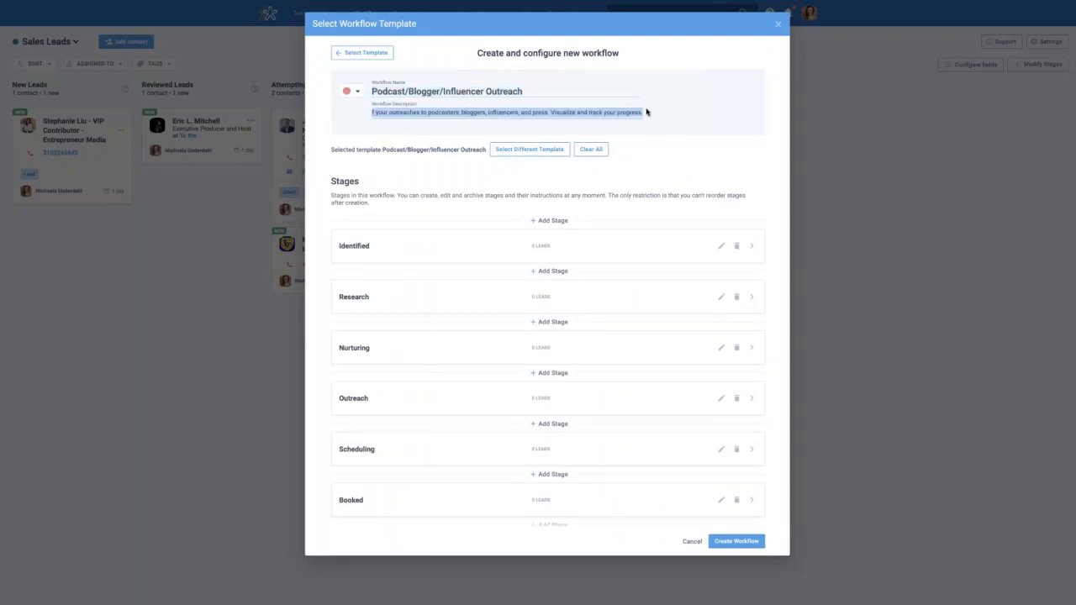
left_click(637, 111)
scroll(483, 135, "down", 1)
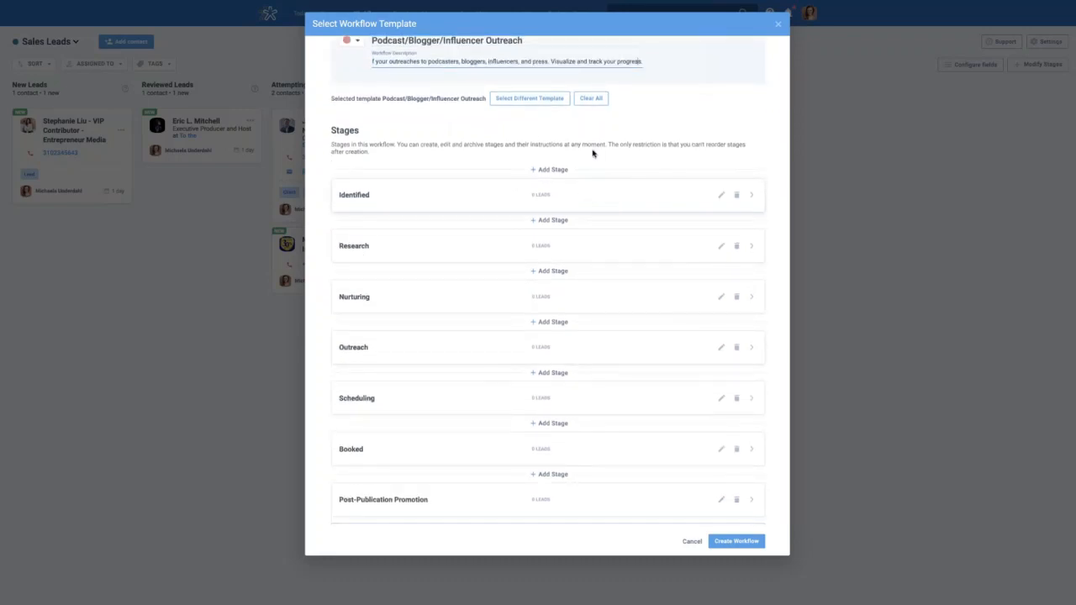
scroll(591, 217, "down", 1)
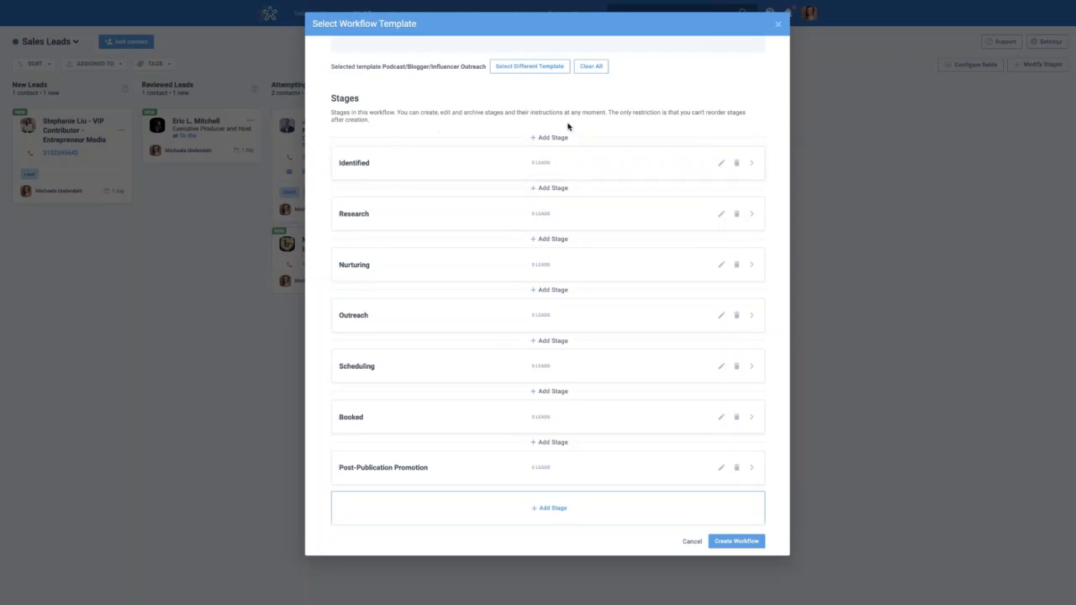
scroll(559, 145, "down", 1)
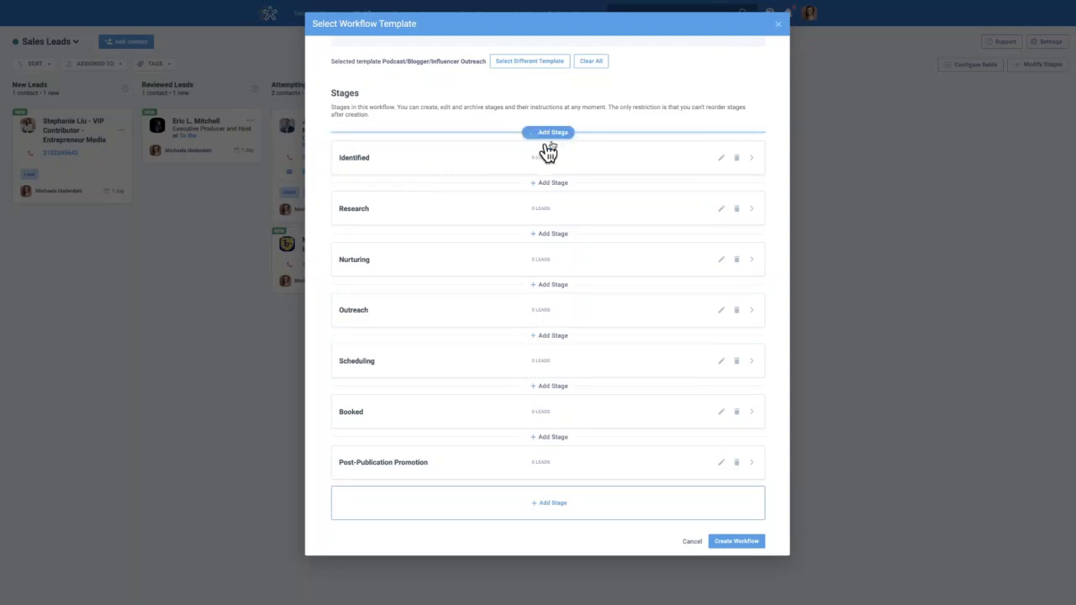
scroll(554, 150, "up", 1)
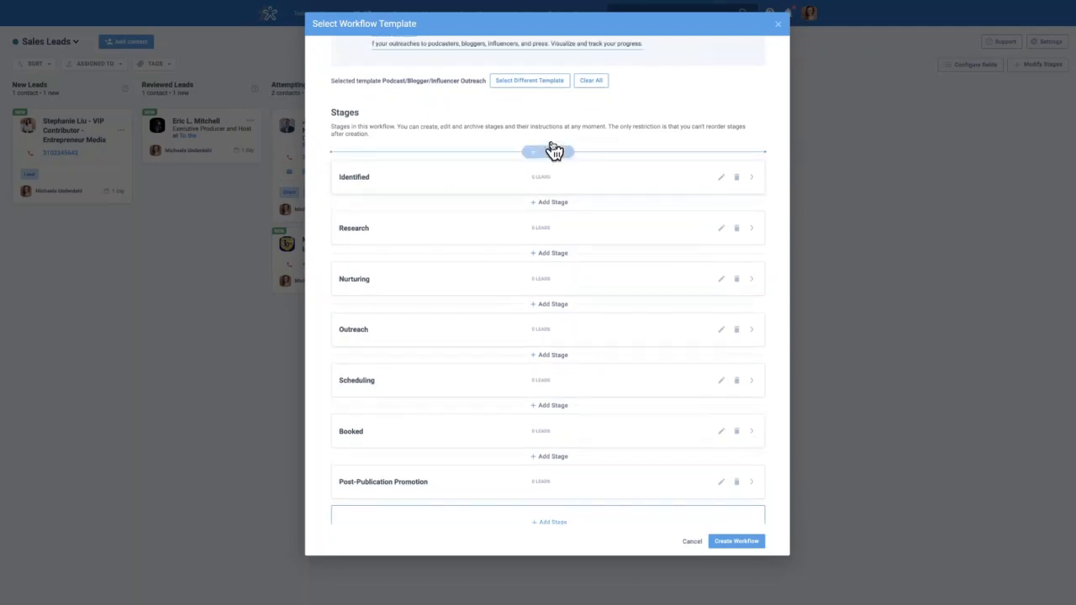
left_click(721, 181)
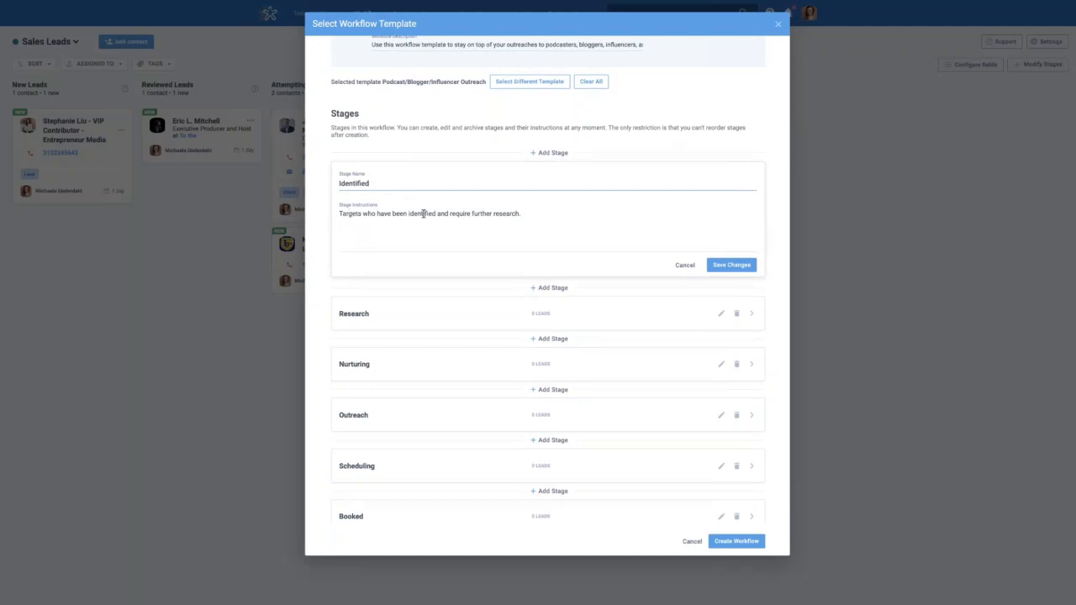
left_click(679, 266)
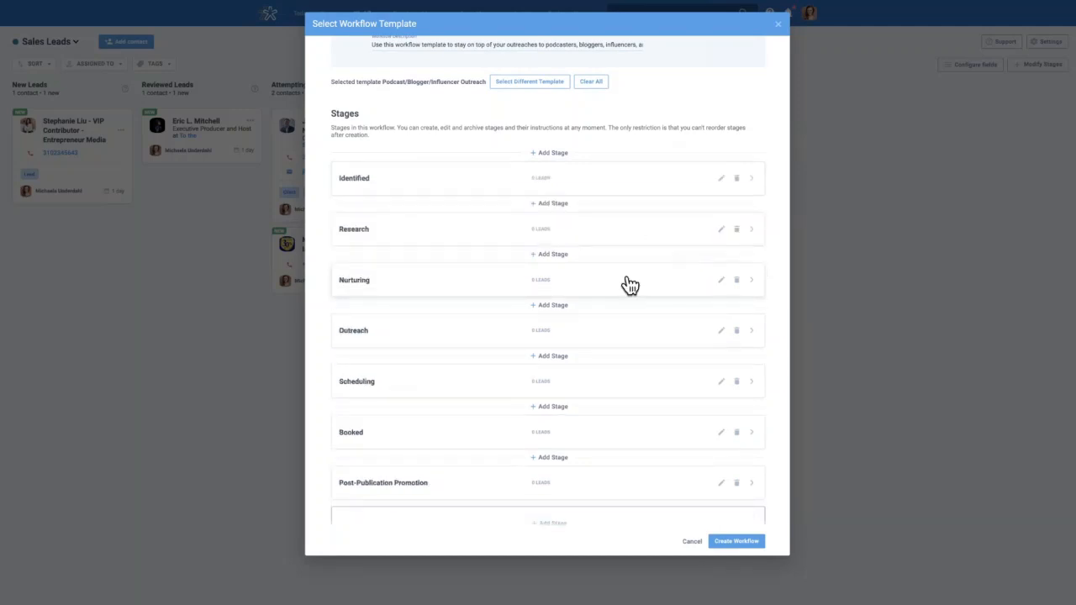
scroll(639, 335, "down", 3)
scroll(643, 336, "down", 6)
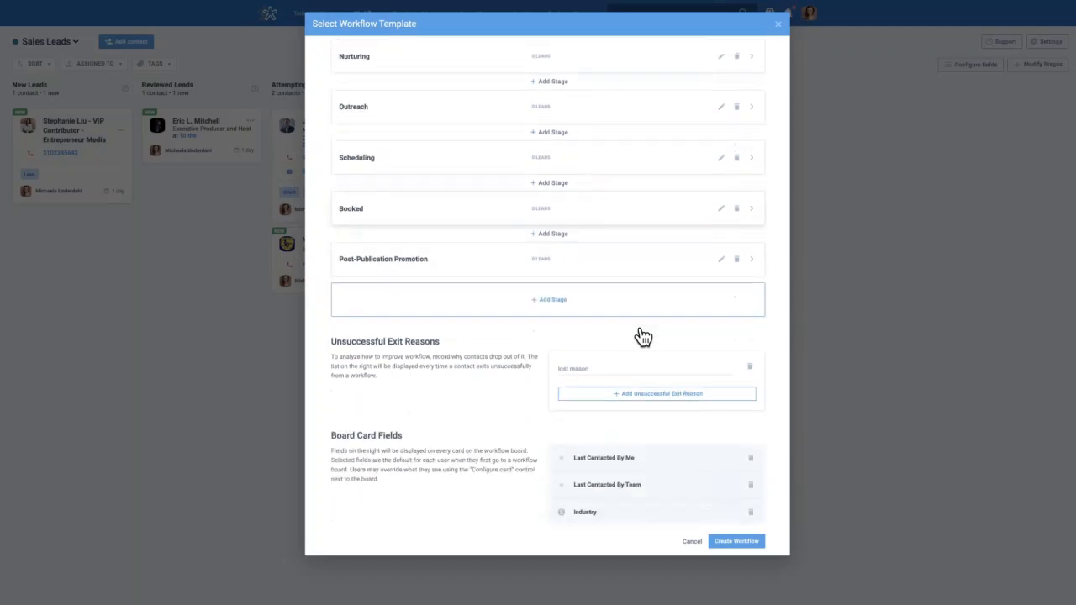
scroll(450, 303, "down", 2)
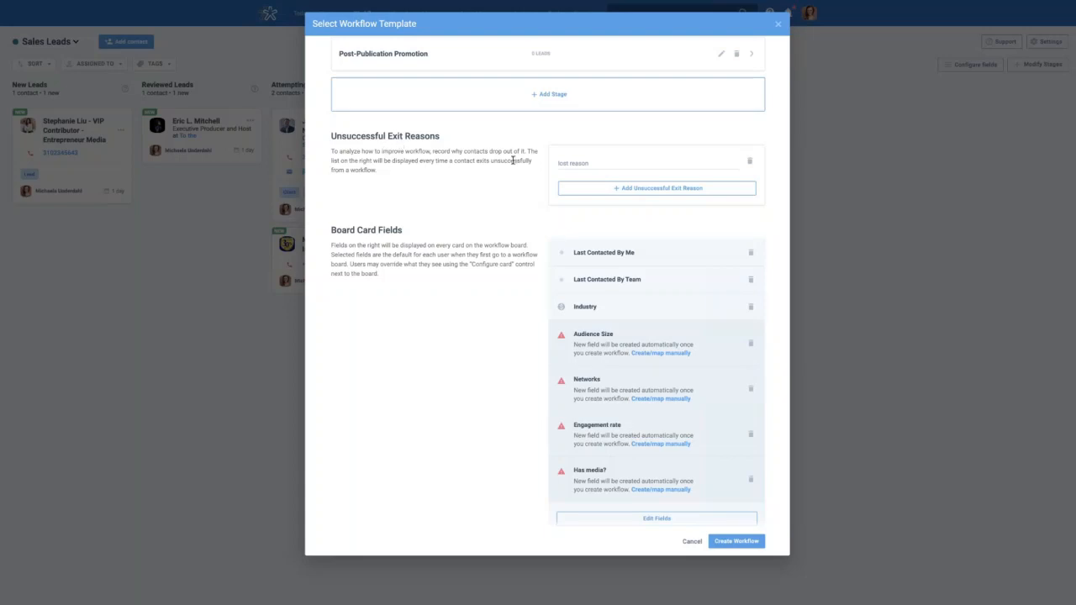
scroll(513, 160, "down", 1)
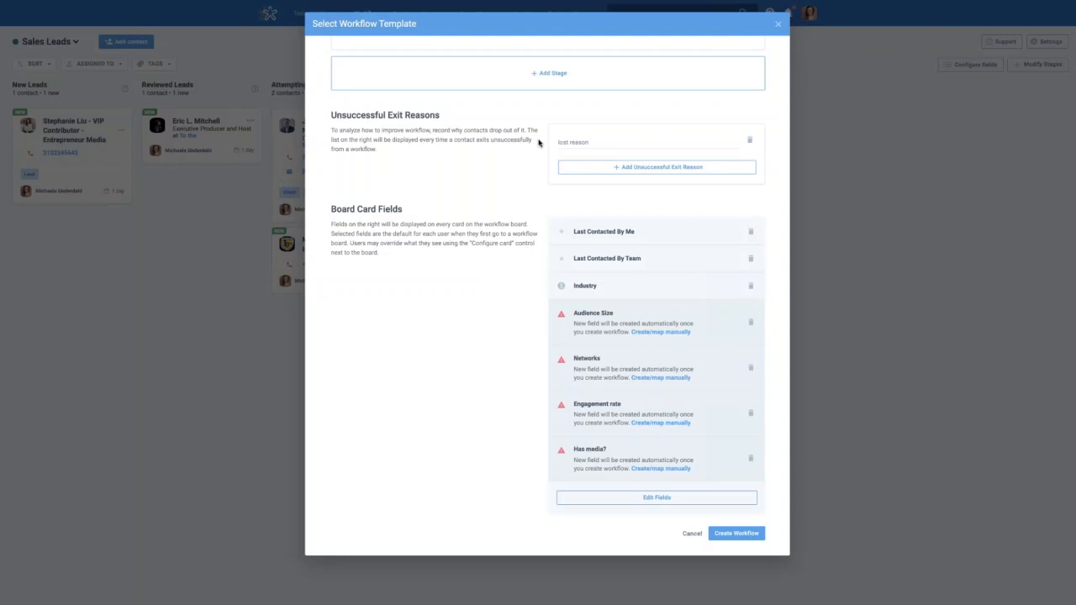
left_click(589, 142)
Leave the lost reason field empty and cancel the new workflow form
left_click(539, 148)
Discard the unsaved workflow, close the gallery, and start a new workflow again from the Sales Leads list
left_click(692, 534)
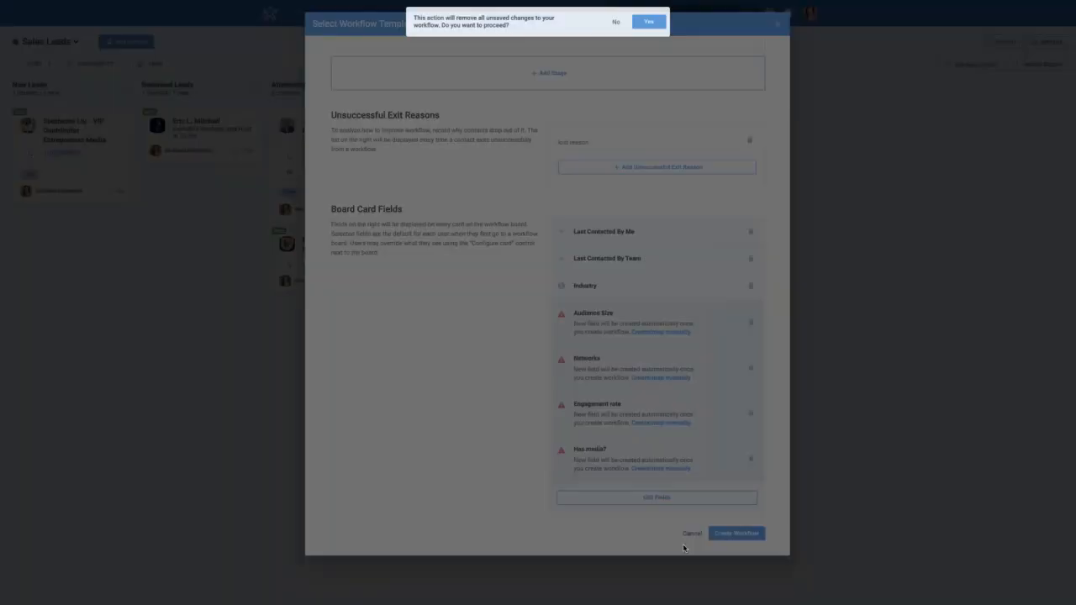
left_click(654, 24)
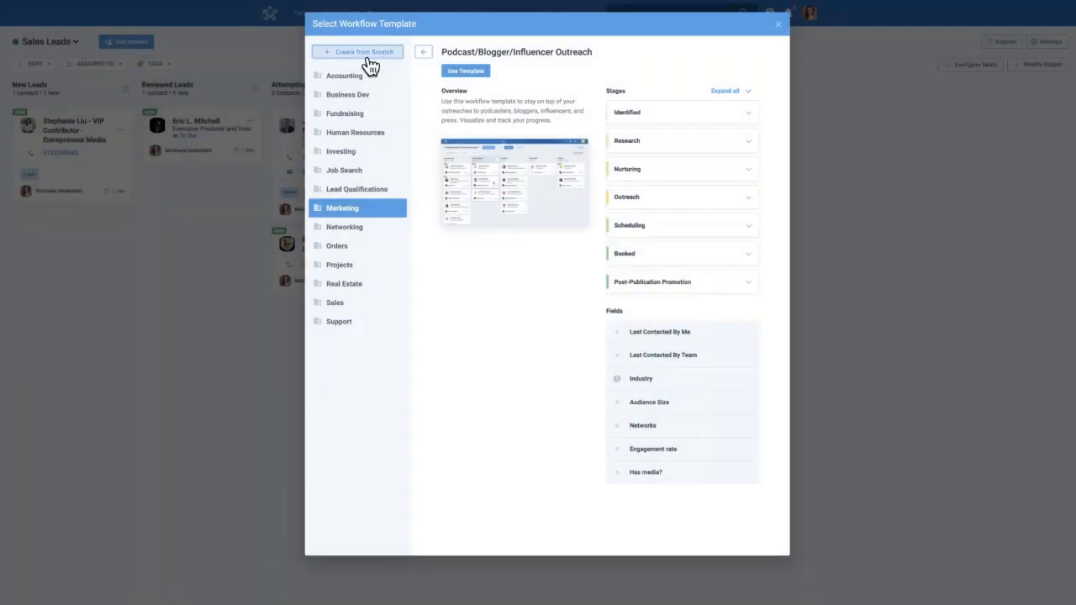
left_click(776, 26)
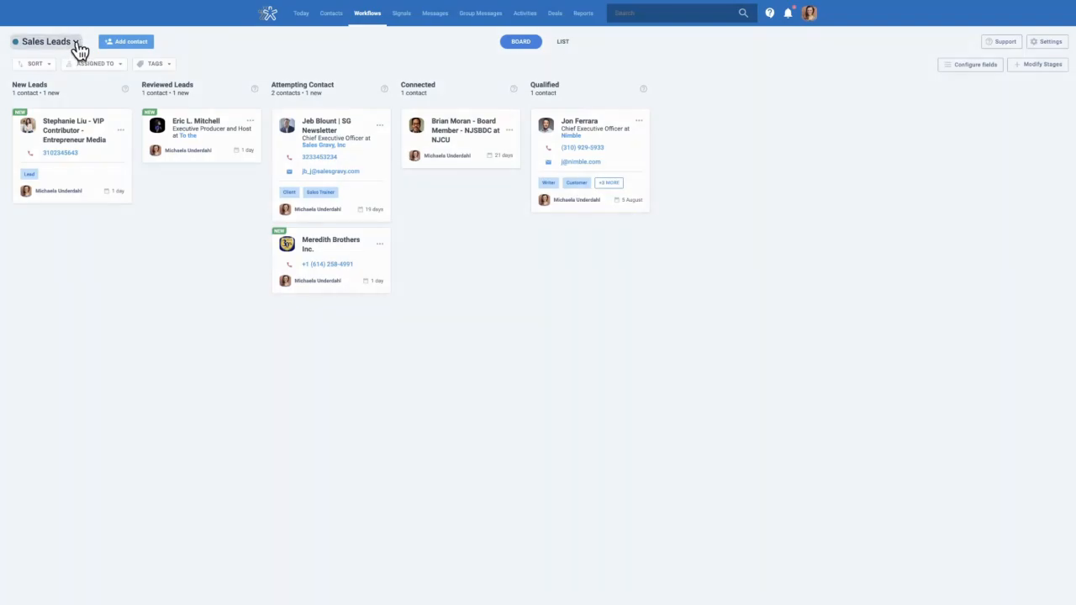
left_click(76, 43)
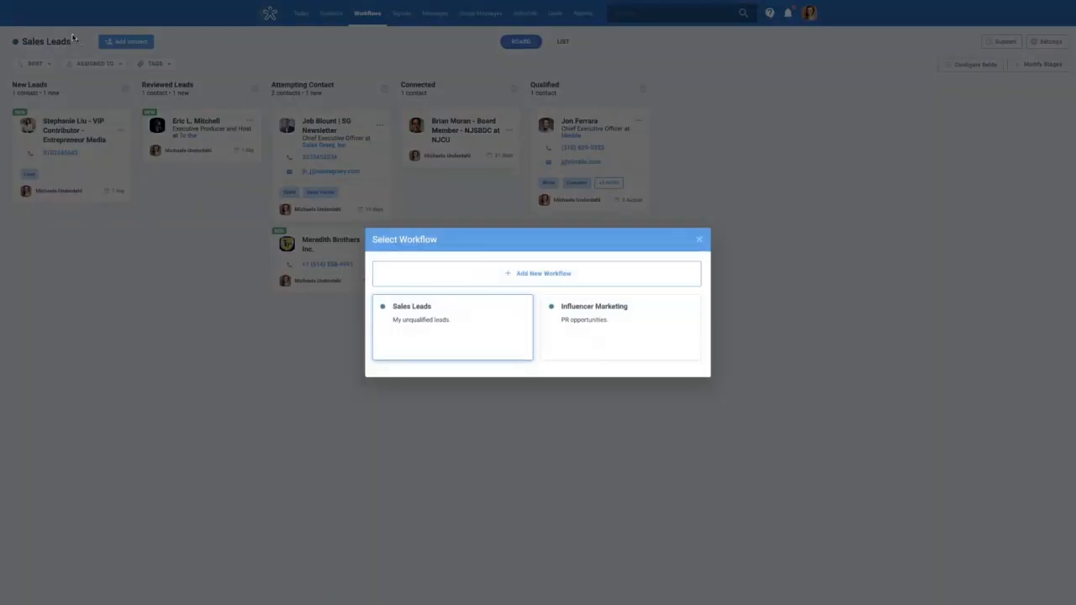
left_click(549, 280)
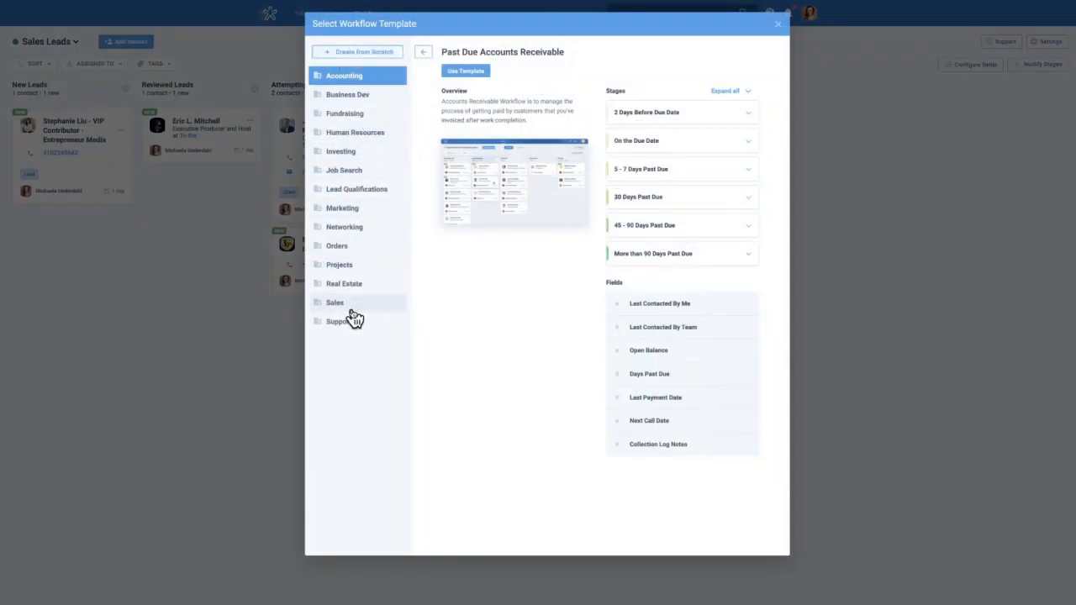
Preview the Real Estate (Seller + Buyer Combined) template, scrolling through its six stages and property fields
left_click(384, 290)
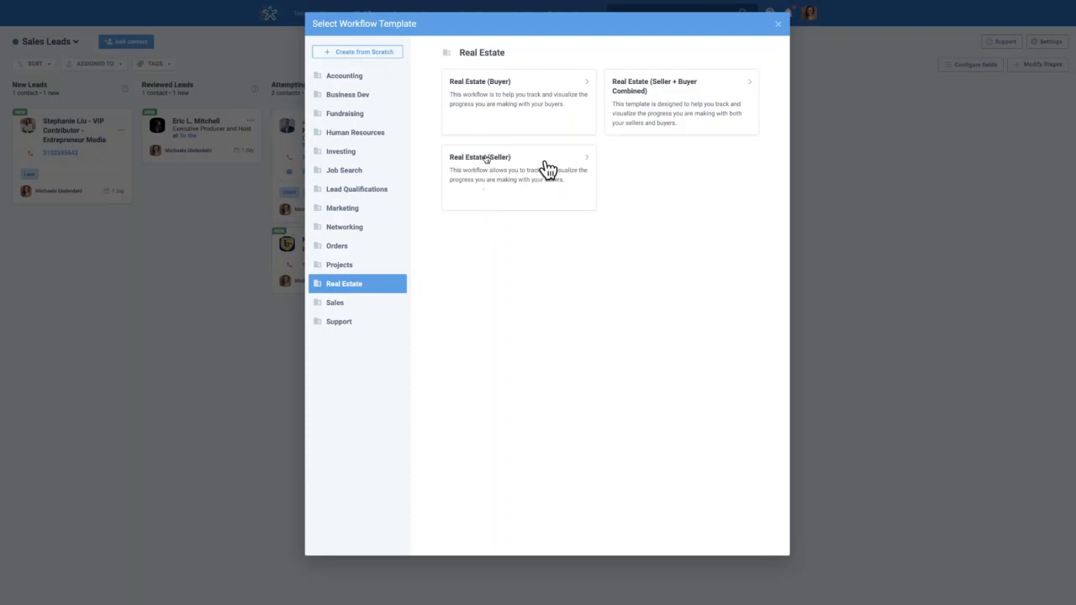
left_click(711, 105)
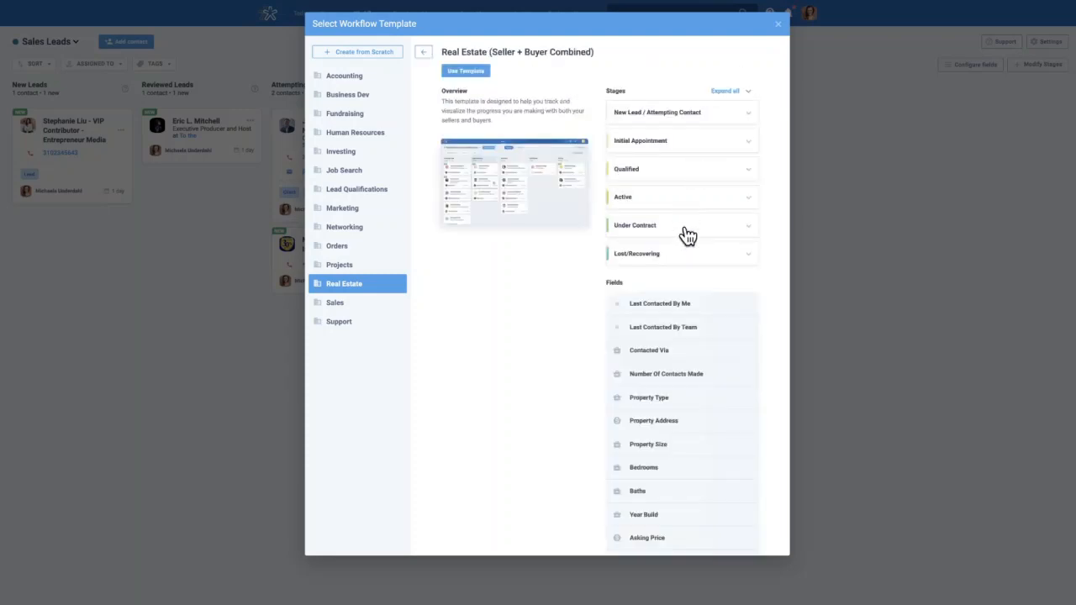
scroll(688, 429, "down", 3)
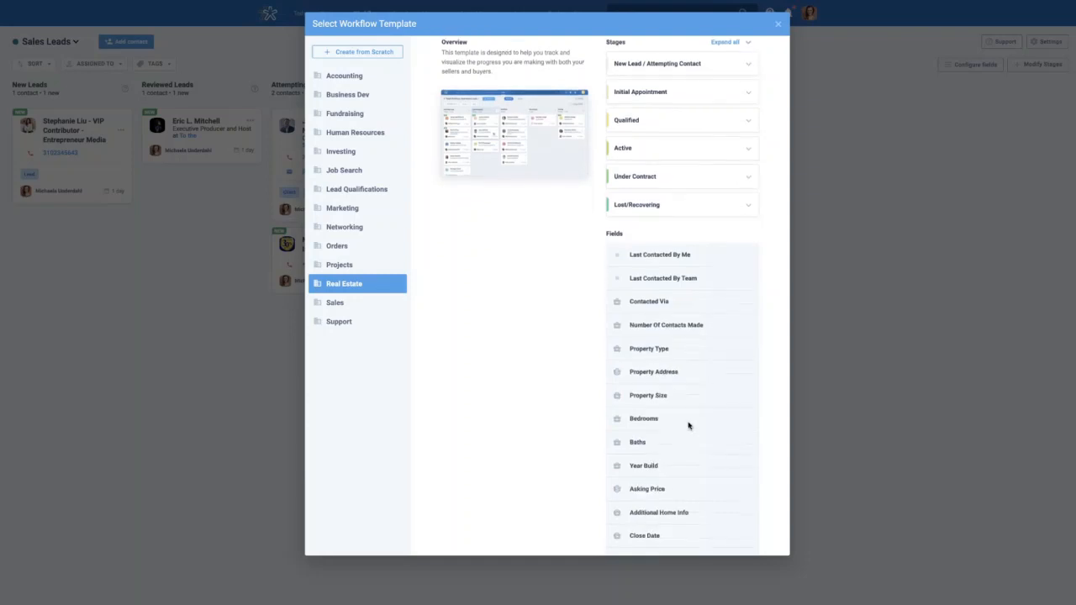
scroll(685, 443, "down", 1)
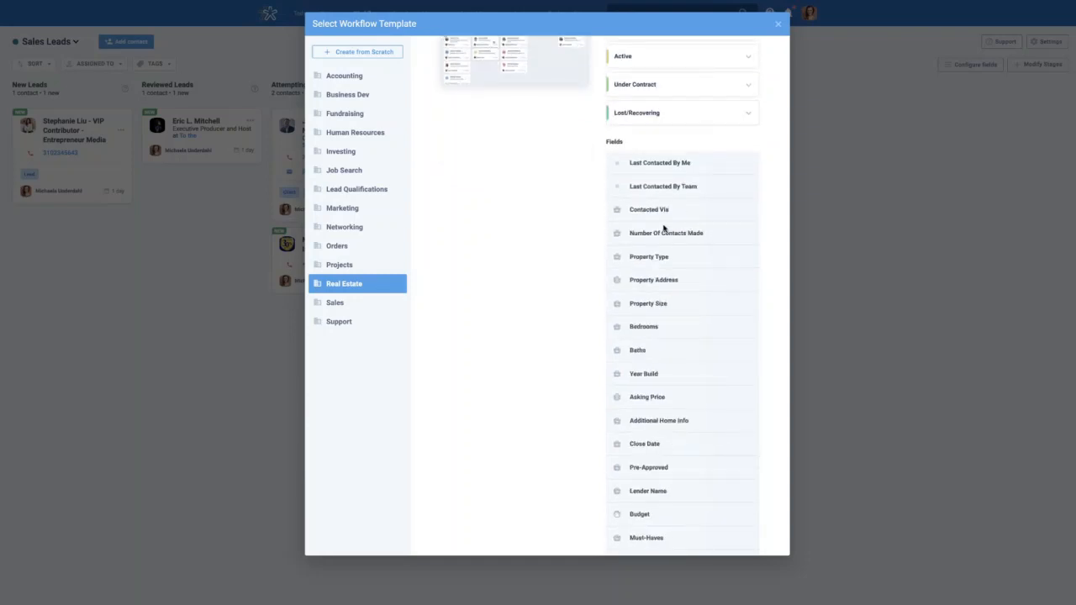
scroll(665, 232, "up", 4)
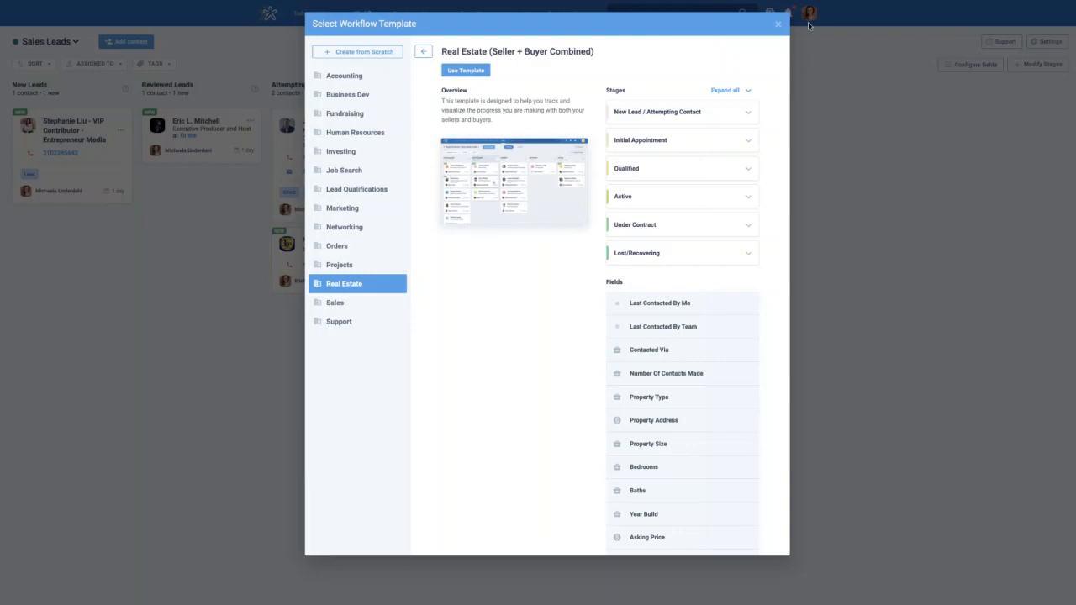
Close the template gallery and open the Qualified column's contact from the Sales Leads board
left_click(778, 29)
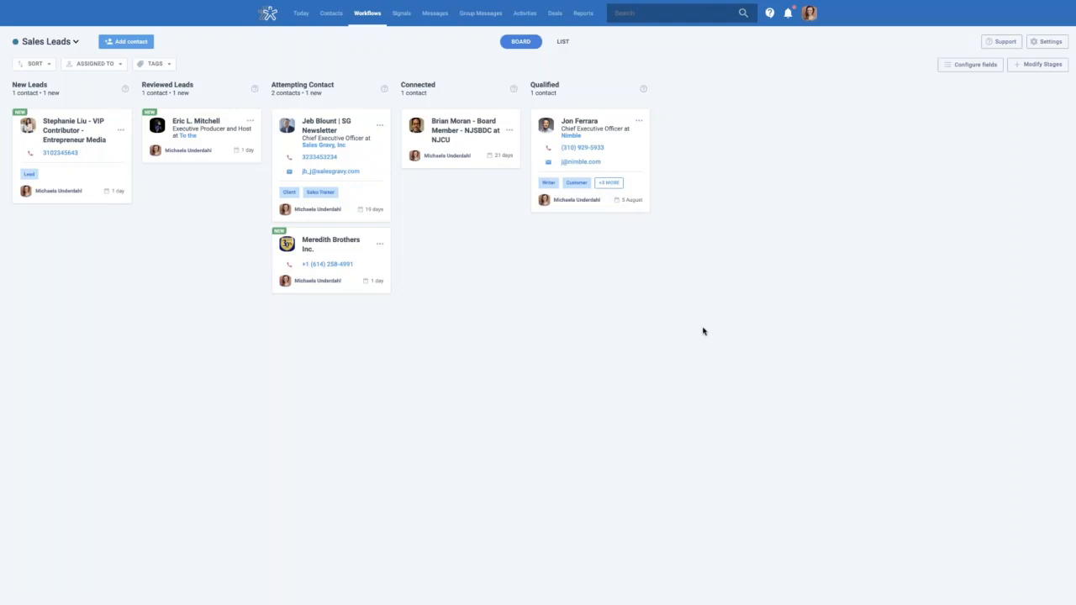
left_click(572, 132)
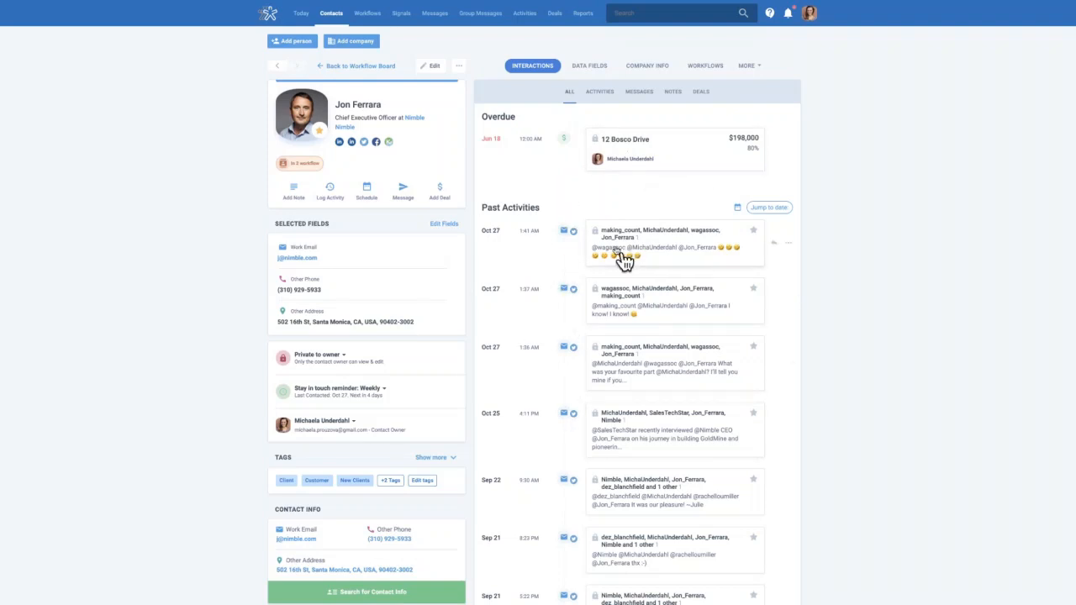
left_click(599, 93)
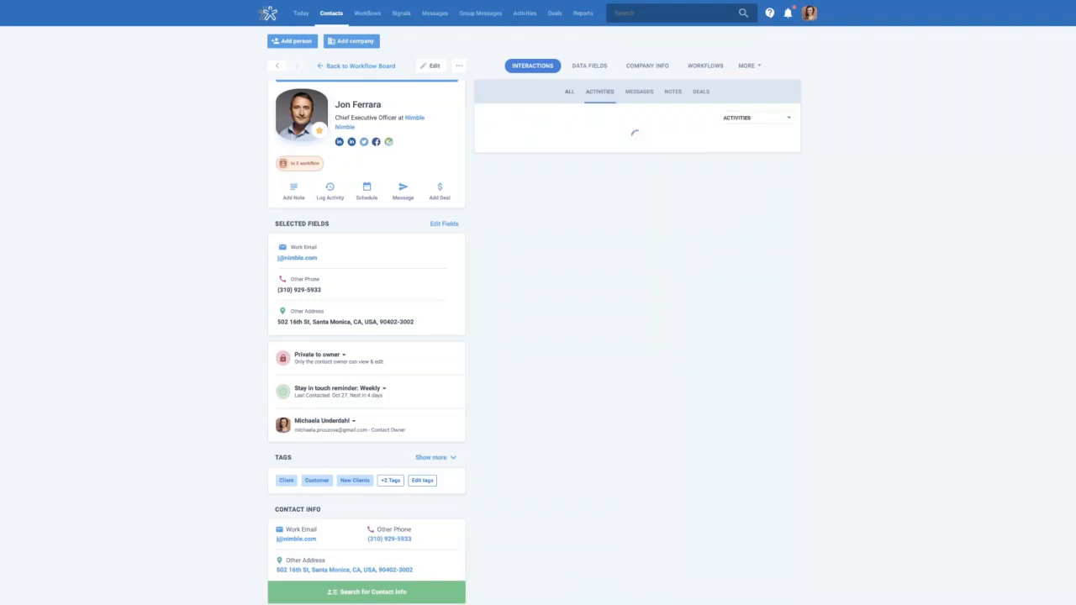
left_click(763, 120)
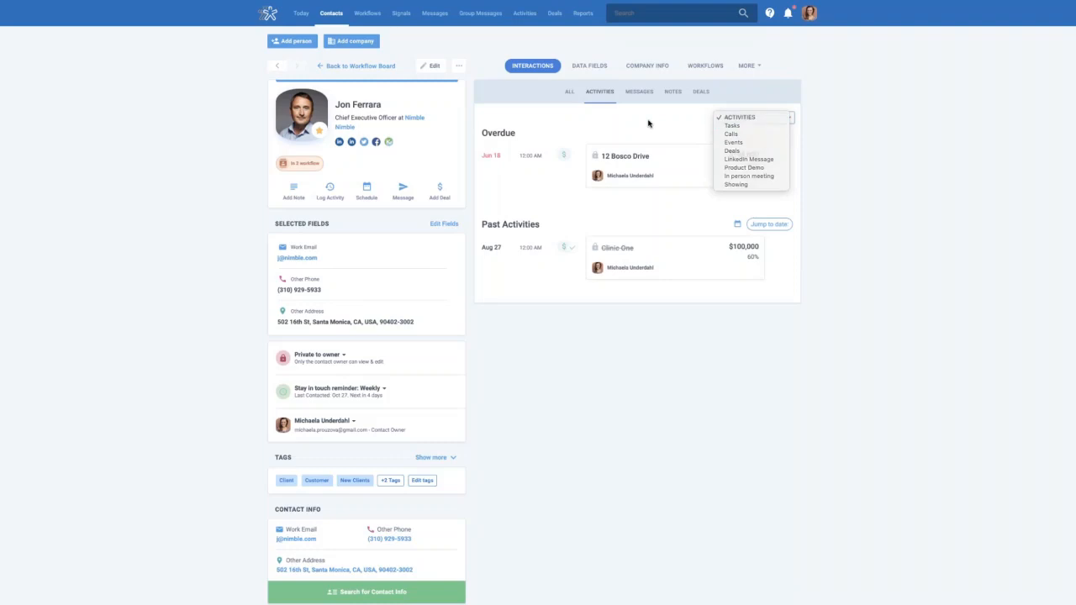
left_click(674, 93)
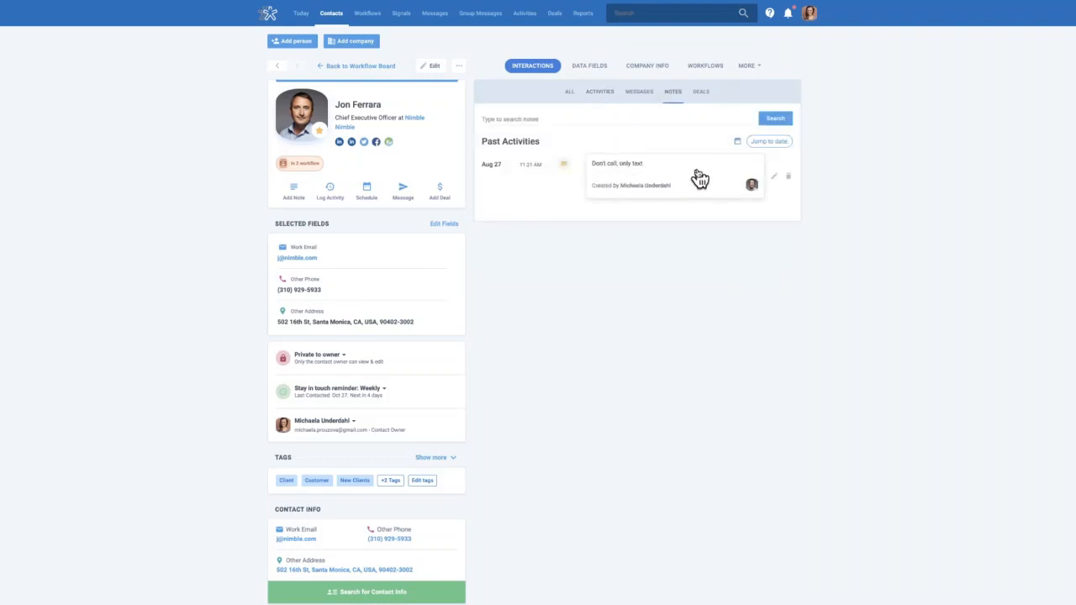
left_click(701, 93)
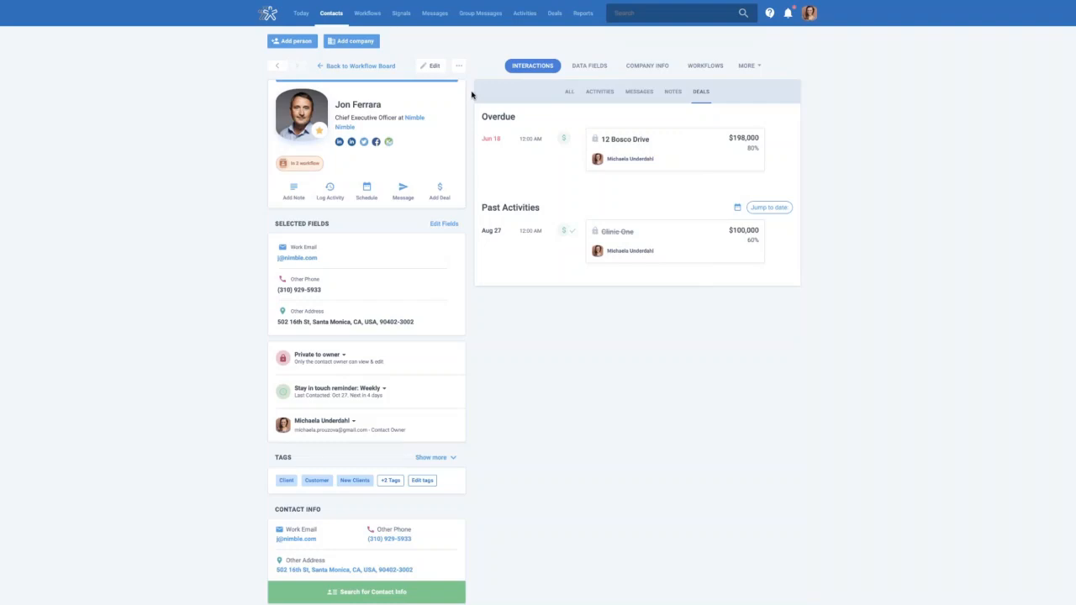
Switch to the contact's Data Fields and pick the Programs group from the More dropdown
left_click(591, 74)
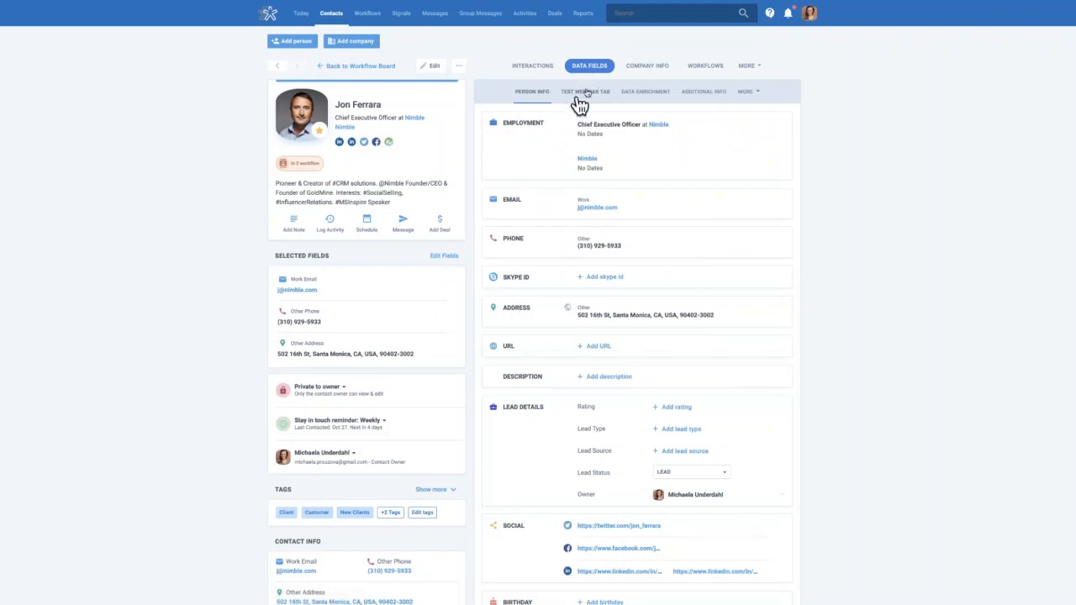
left_click(757, 94)
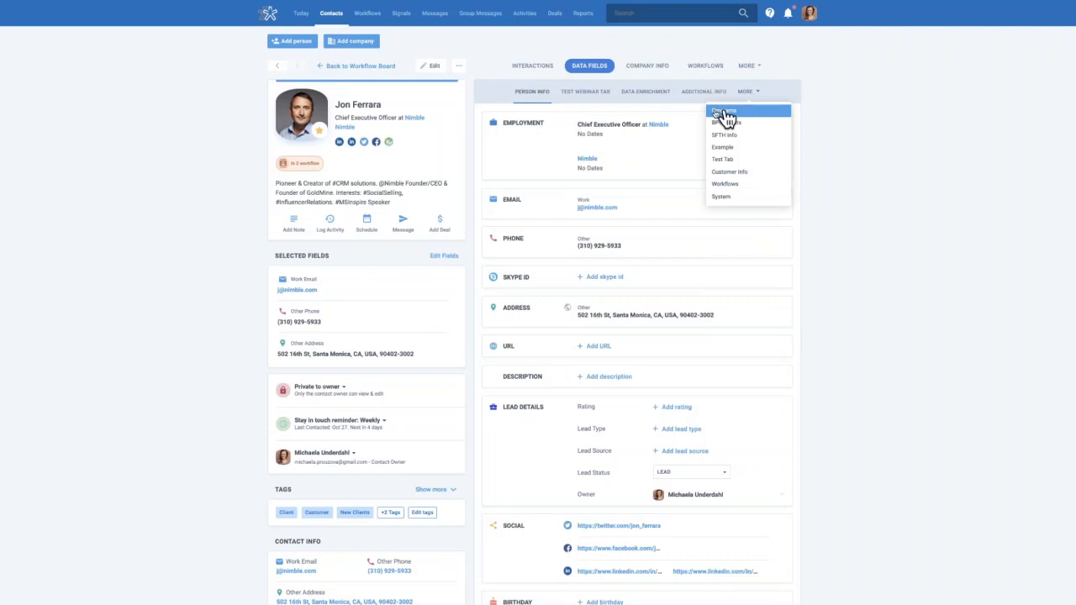
left_click(725, 111)
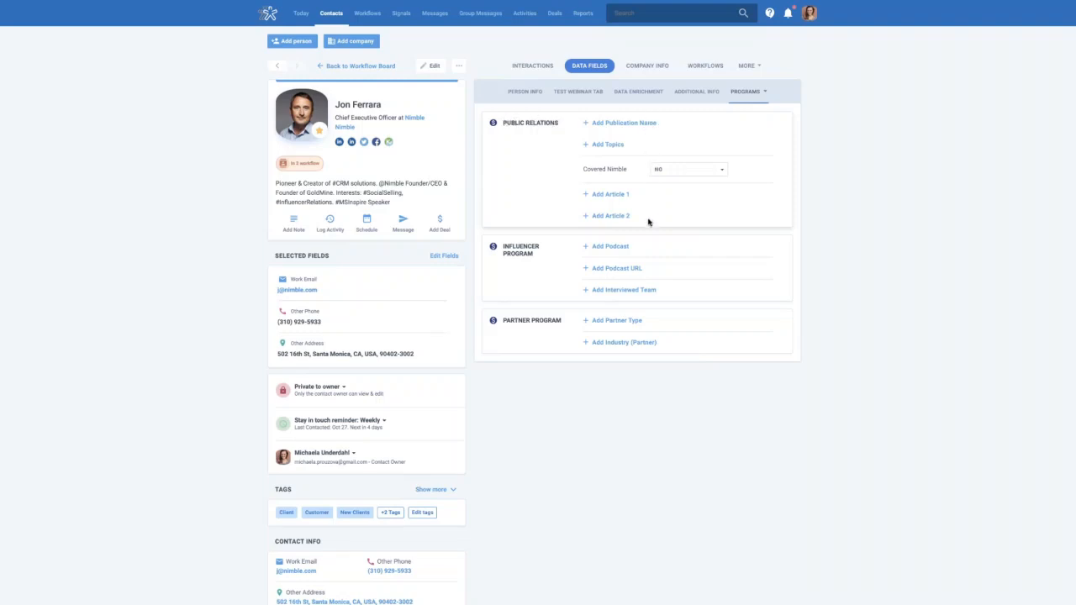
Add a blank Publication Name entry under Public Relations, leaving Covered Nimble set to No
left_click(613, 124)
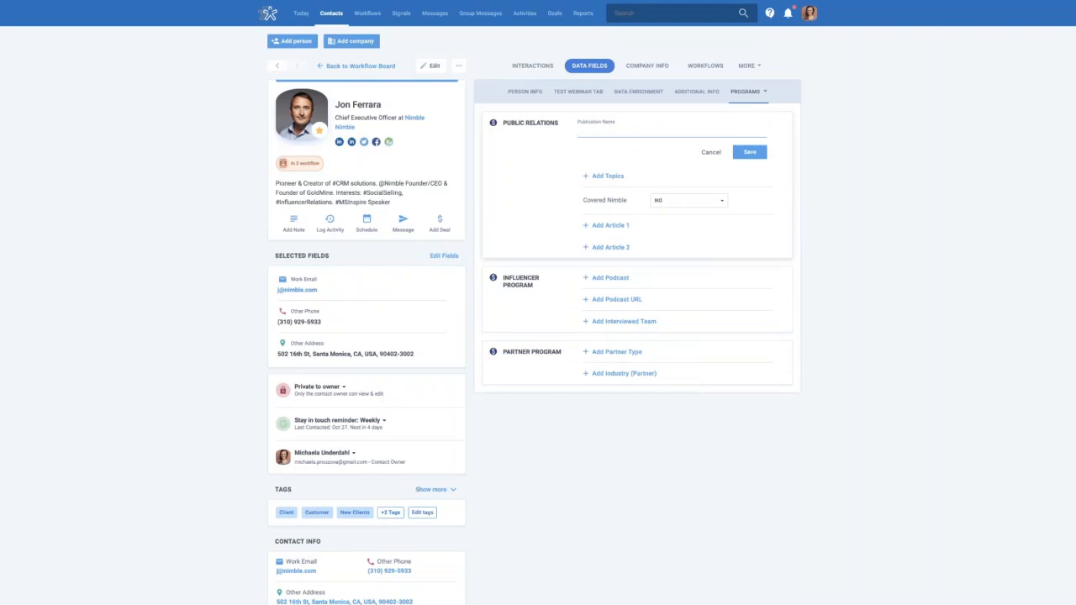
left_click(719, 202)
left_click(807, 198)
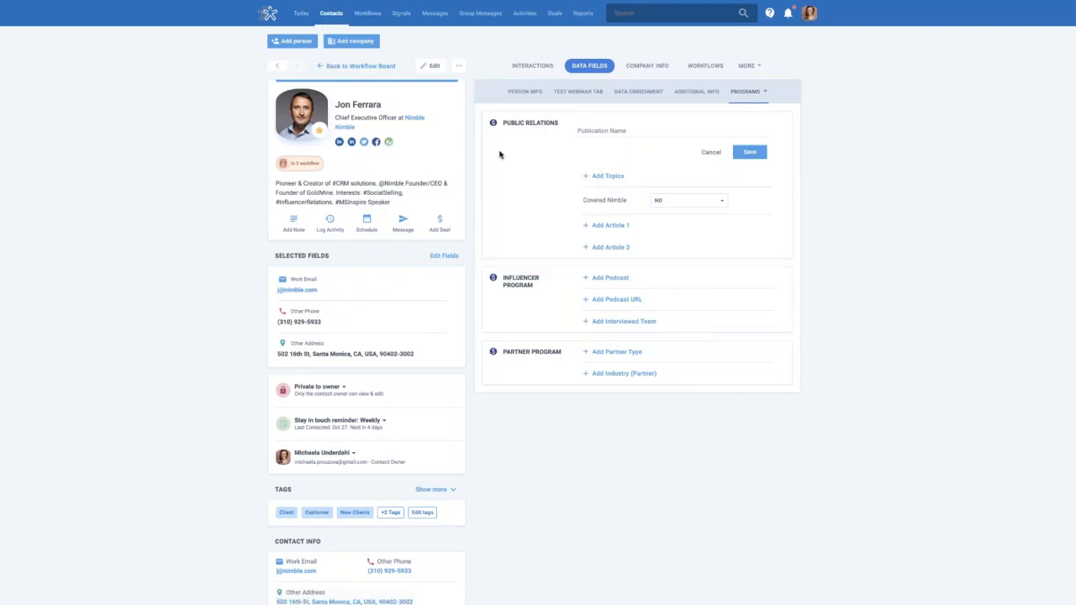
Review the contact's Workflows tab: Sales Leads at Qualified, Influencer Marketing at Following up, and archived history
left_click(711, 67)
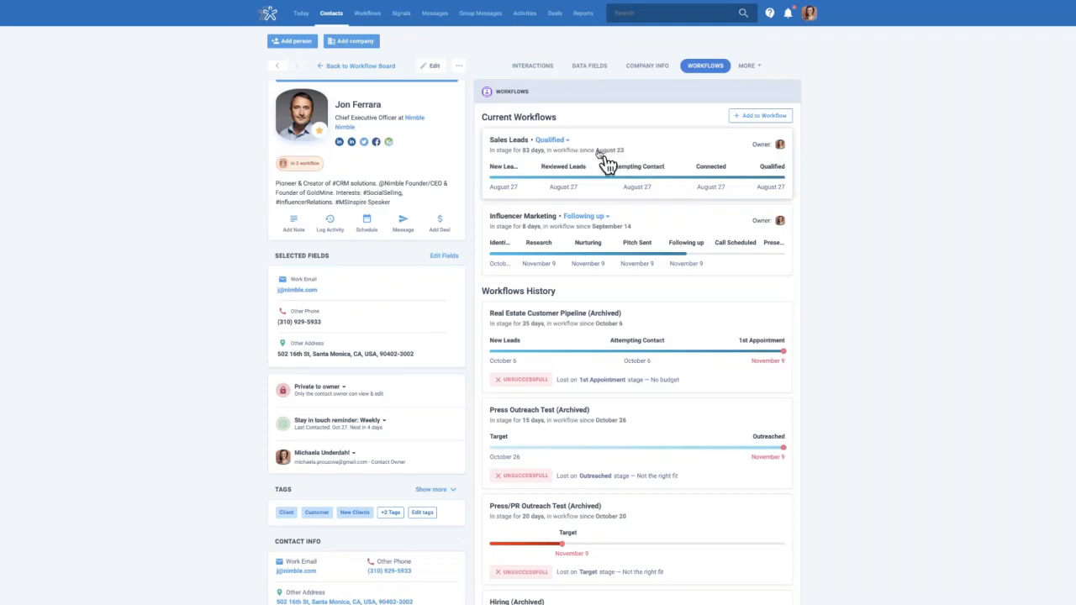
scroll(818, 213, "down", 1)
scroll(818, 213, "down", 2)
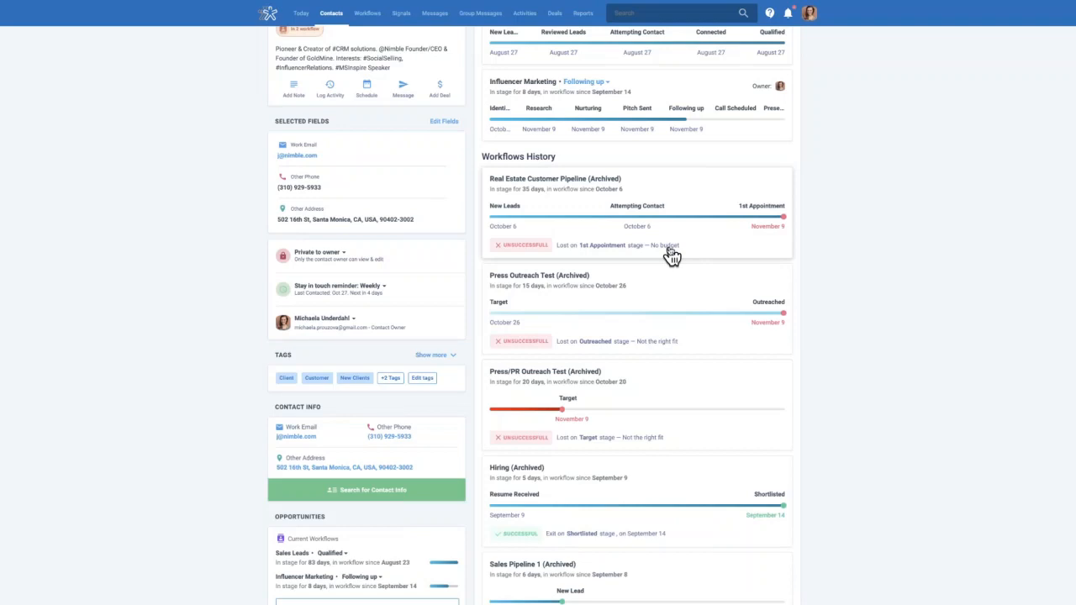
scroll(672, 256, "up", 1)
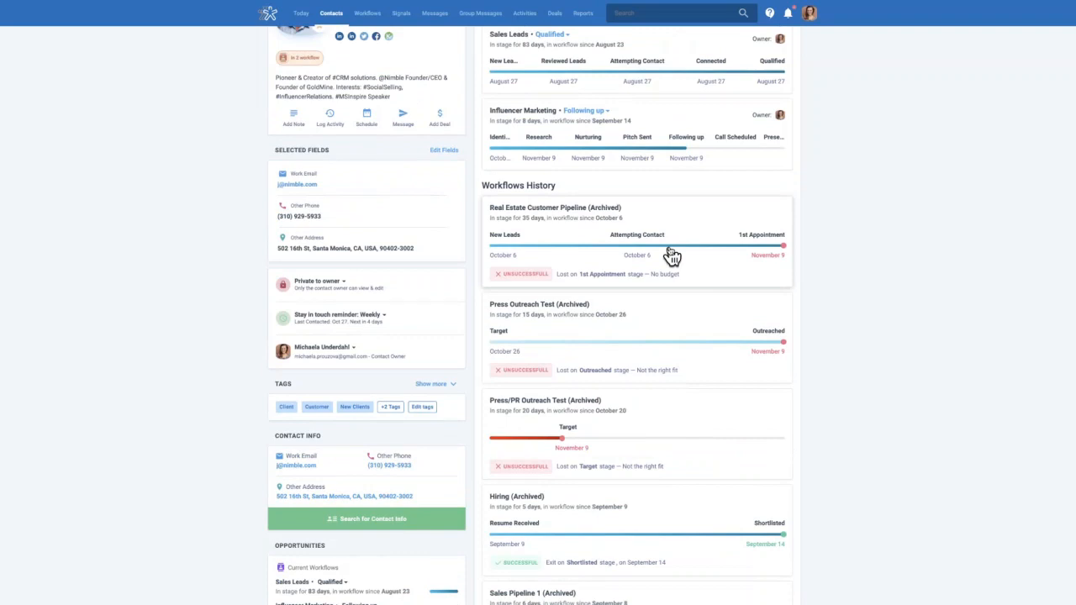
scroll(673, 256, "up", 3)
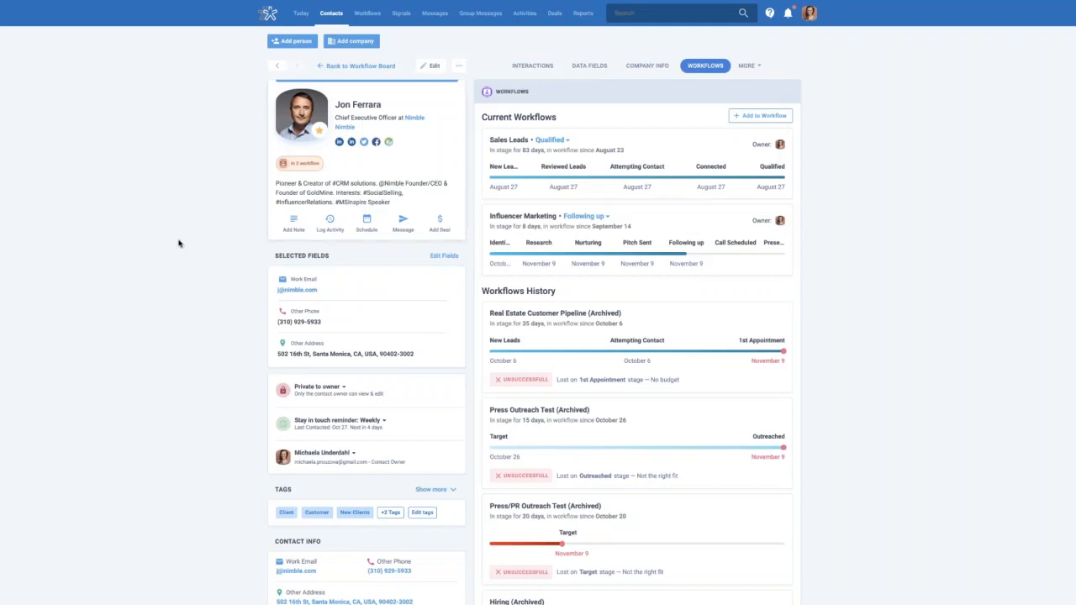
Reorder the left panel so Current Opportunities sits at the top, above Selected Fields
left_click(459, 67)
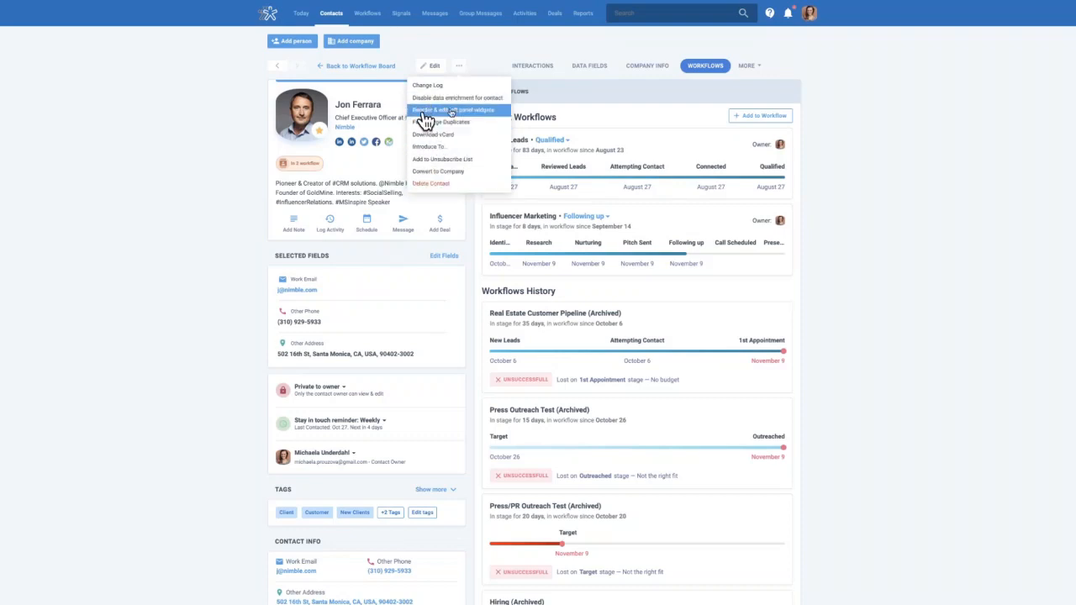
left_click(464, 111)
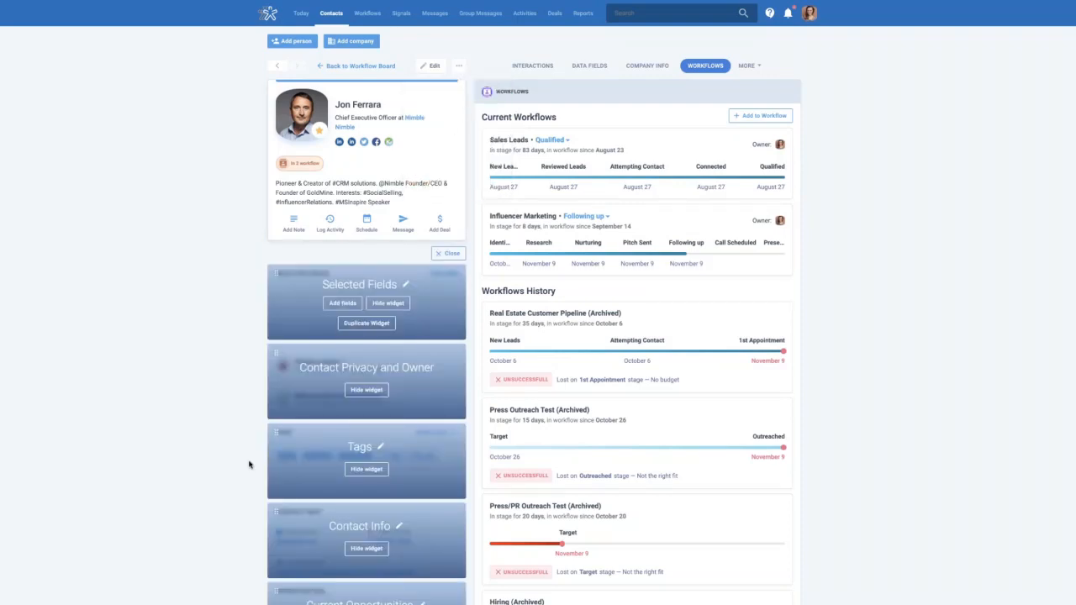
scroll(206, 383, "down", 3)
left_click_drag(277, 413, 277, 151)
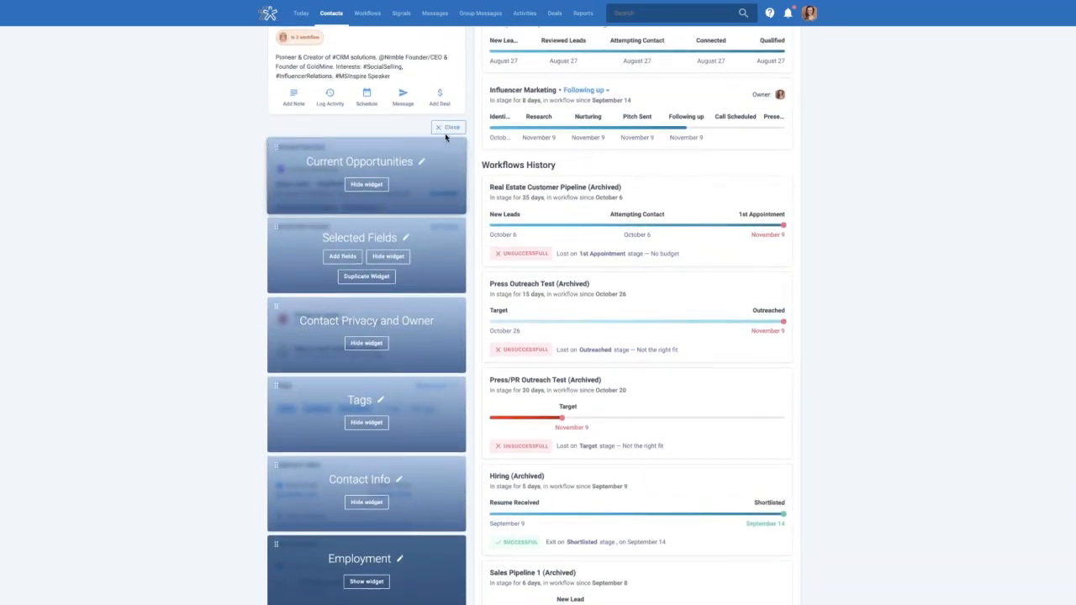
left_click(449, 127)
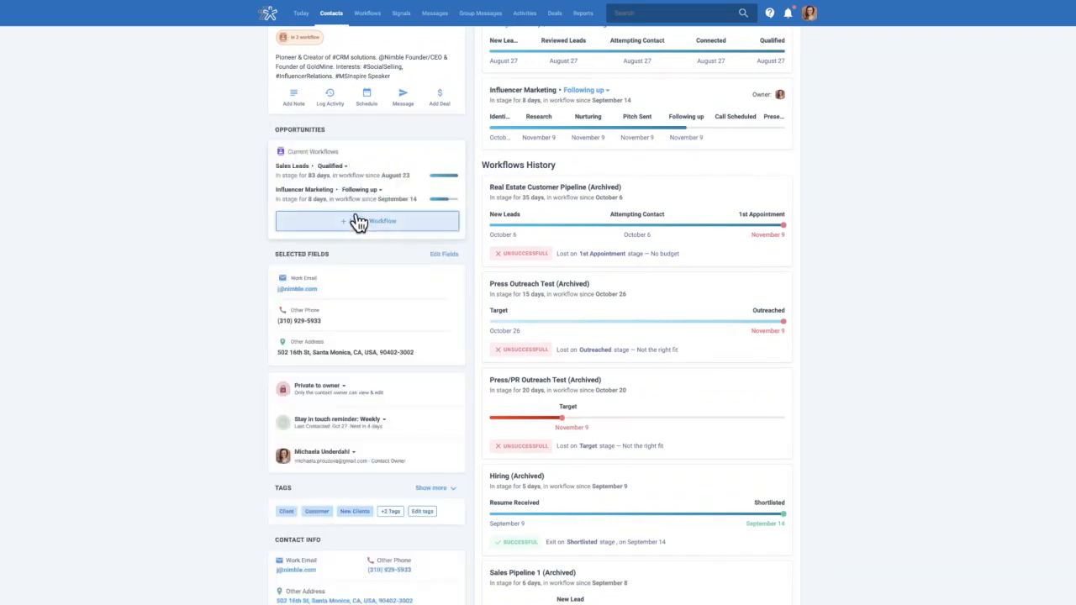
Return to the top of the contact page and exit Chrome fullscreen
scroll(237, 223, "up", 2)
scroll(391, 79, "up", 1)
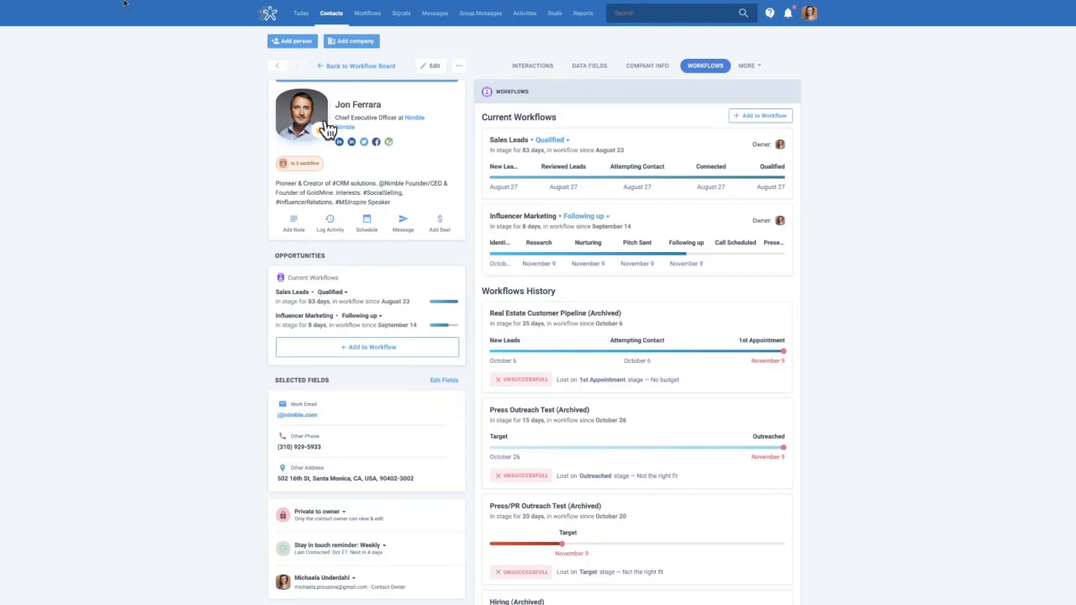
left_click(29, 17)
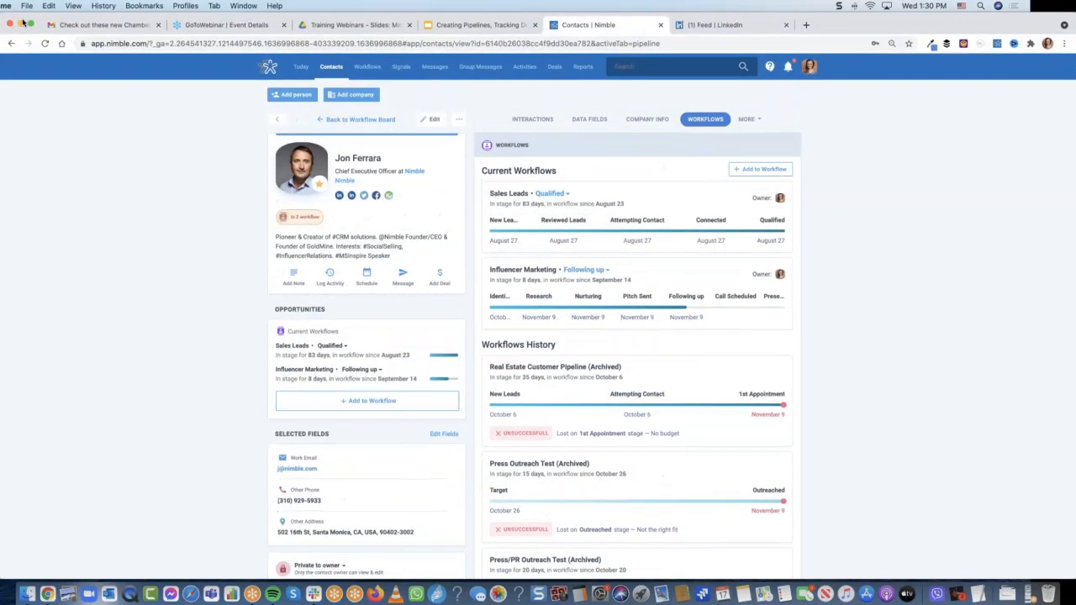
In Gmail, save the open email's sender as a Nimble contact from the Prospector sidebar
left_click(82, 25)
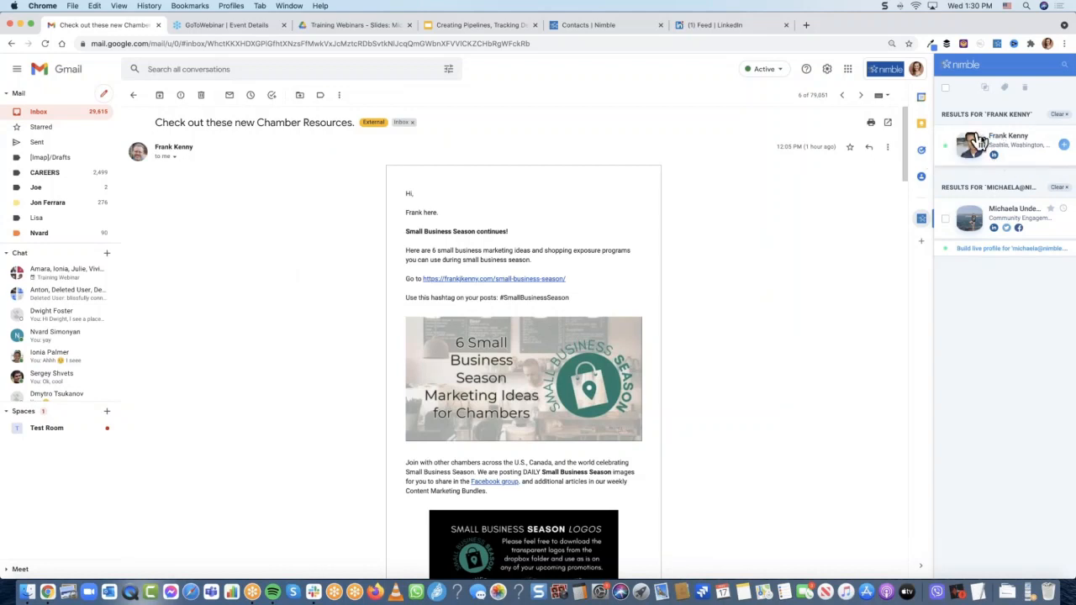
left_click(1025, 156)
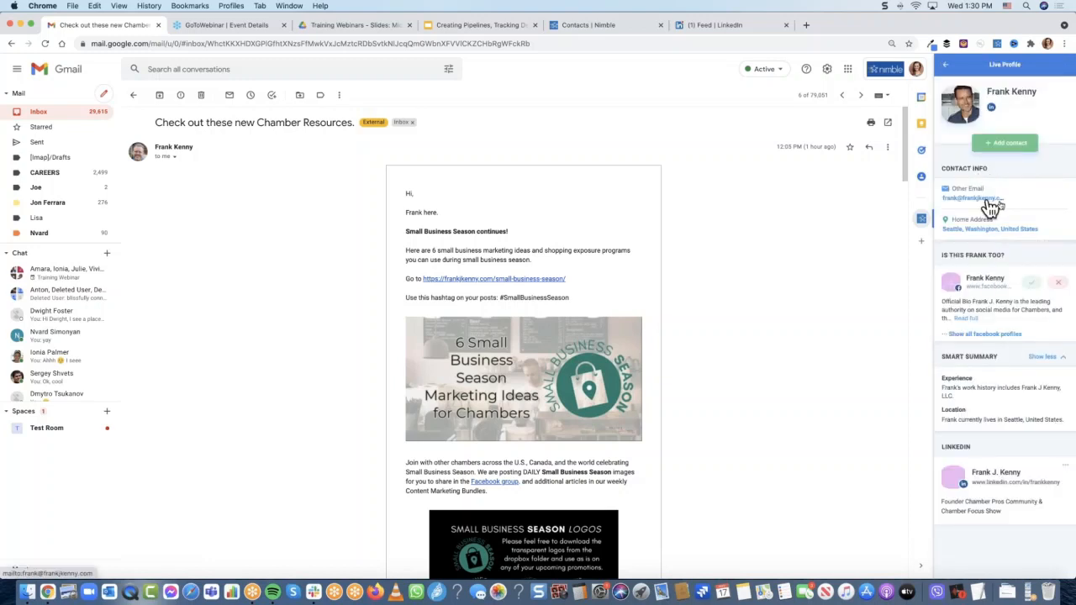
left_click(1006, 143)
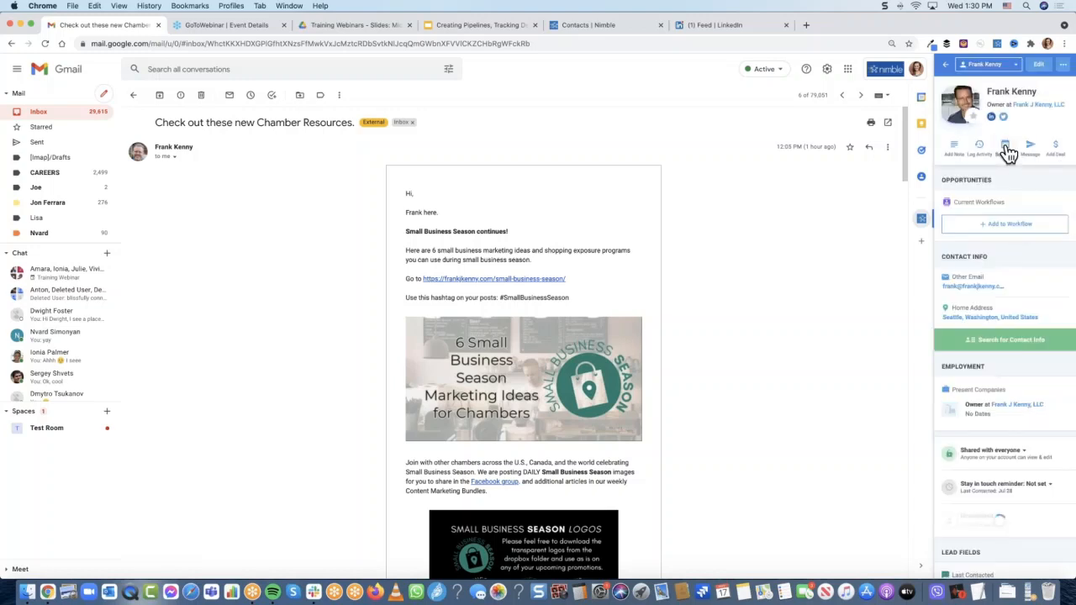
left_click(989, 237)
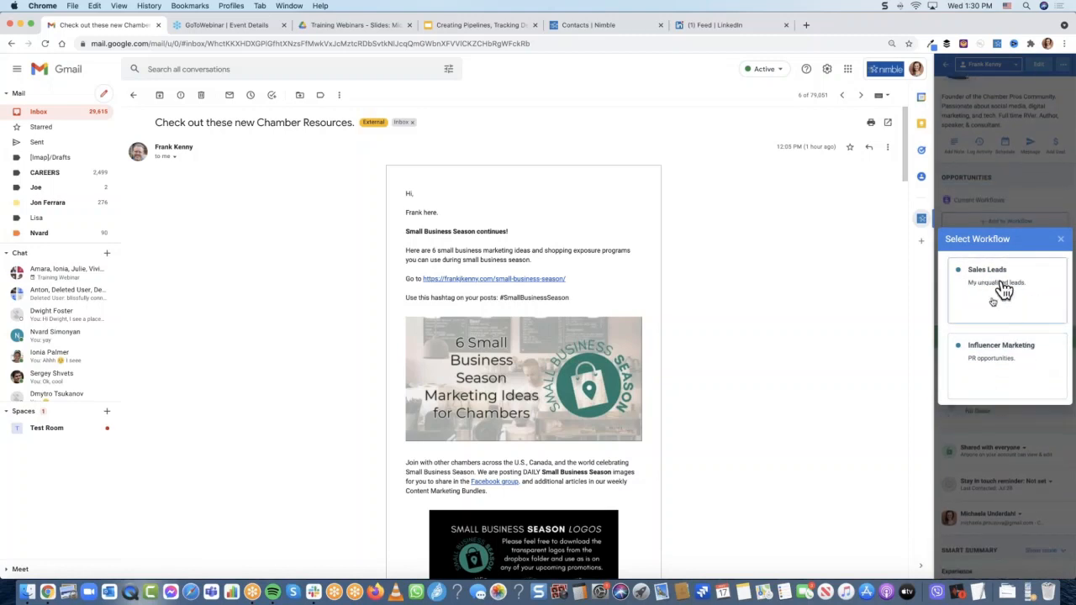
Assign the new contact to the Influencer Marketing workflow at the Research stage
left_click(1003, 356)
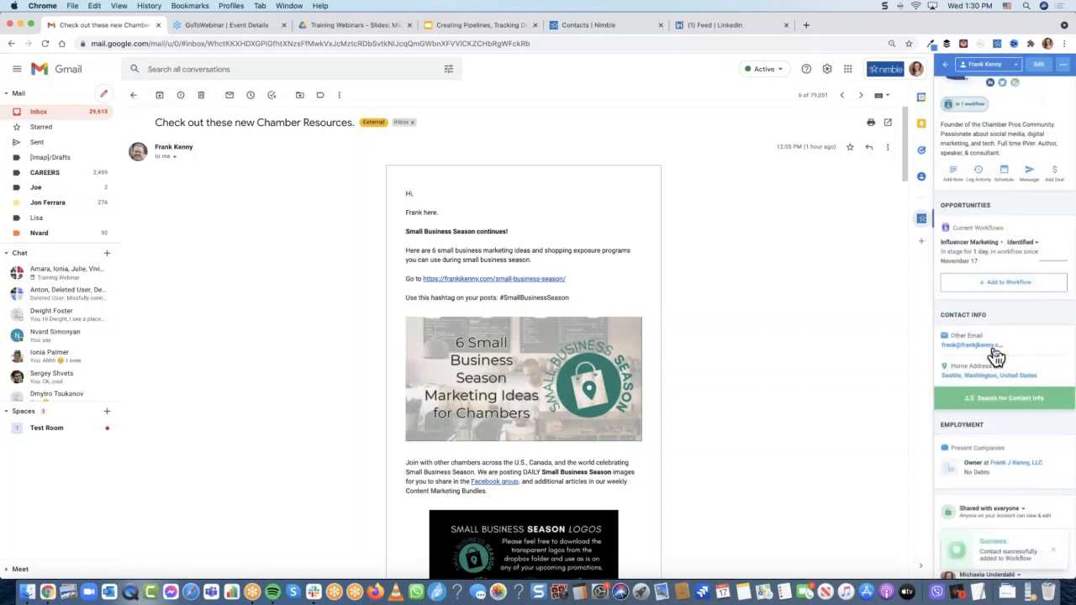
left_click(1036, 243)
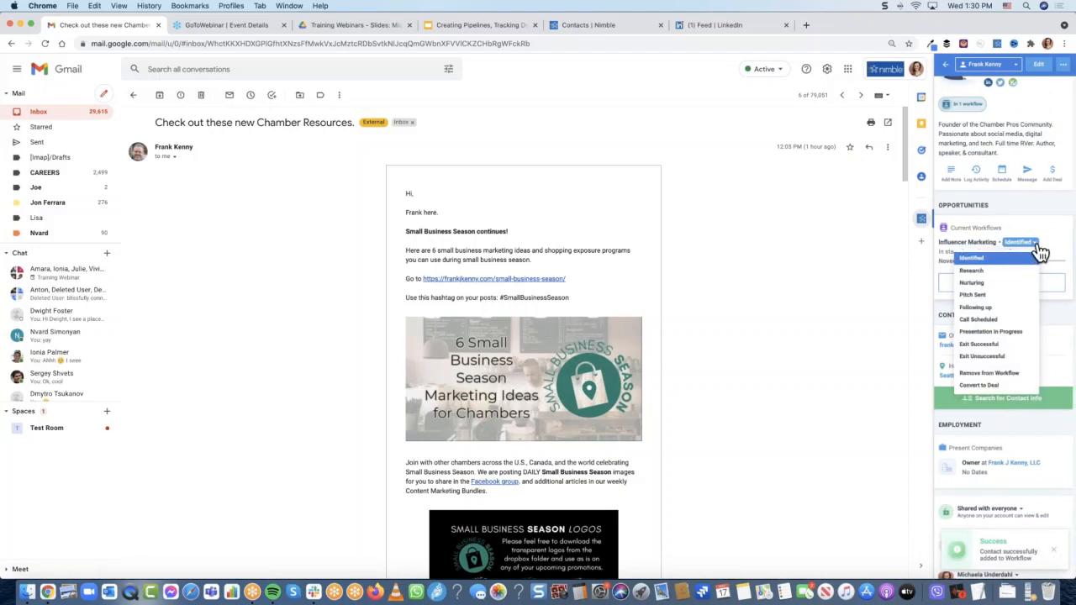
left_click(978, 271)
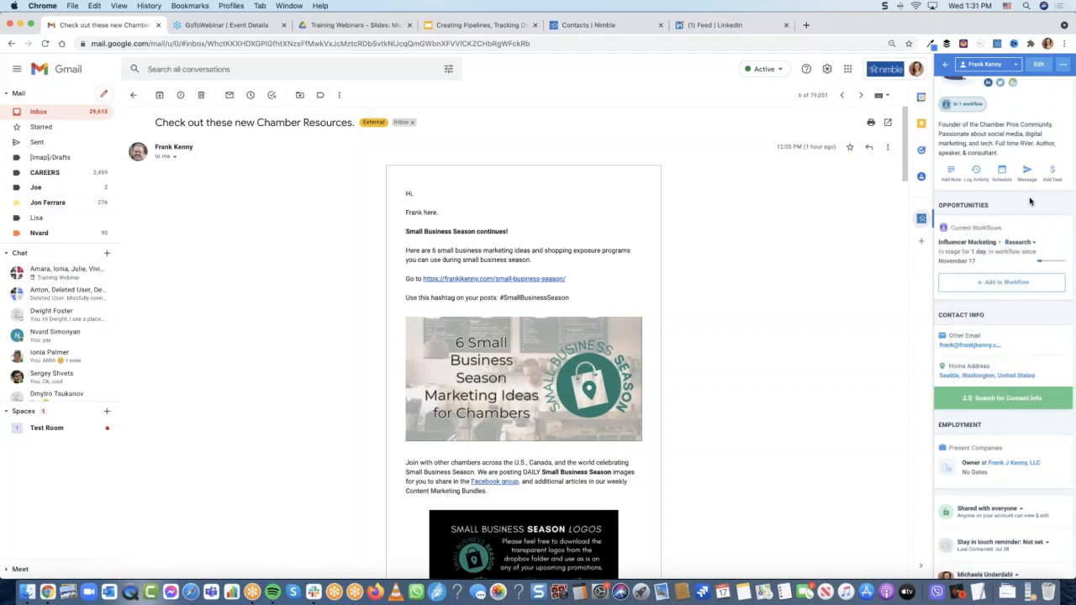
scroll(1021, 210, "up", 1)
scroll(1032, 236, "up", 1)
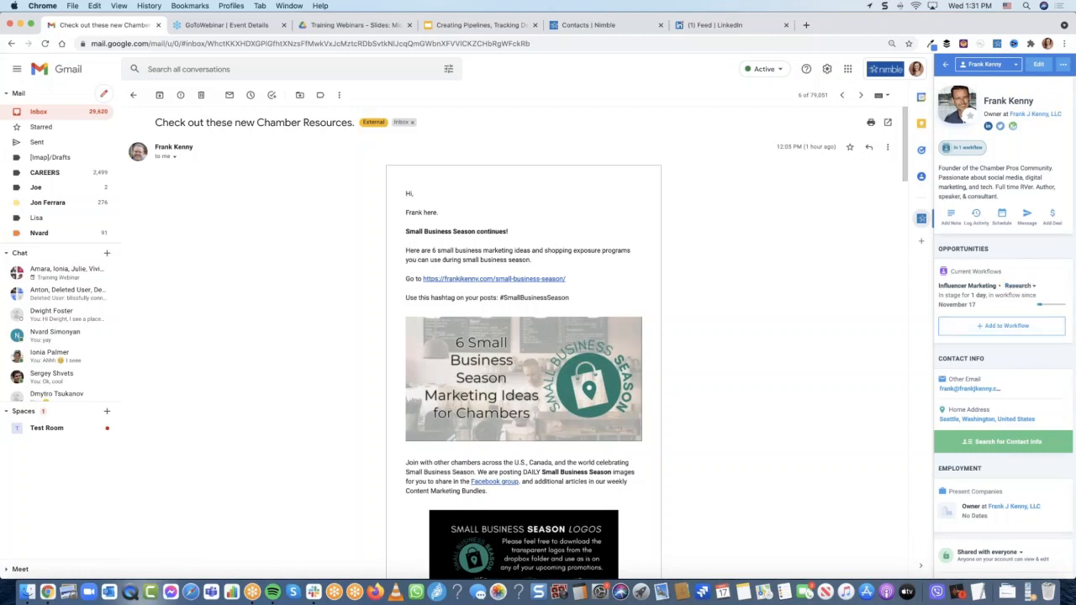
Unhide the Tags widget, place Contact Info above Tags, then go to the LinkedIn feed
left_click(1064, 67)
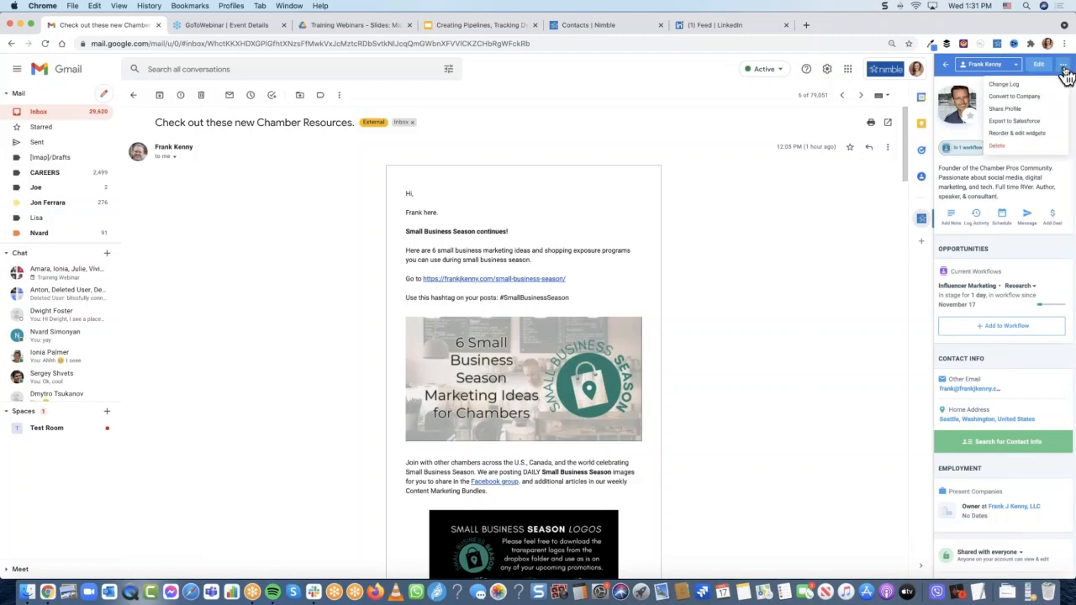
left_click(1023, 135)
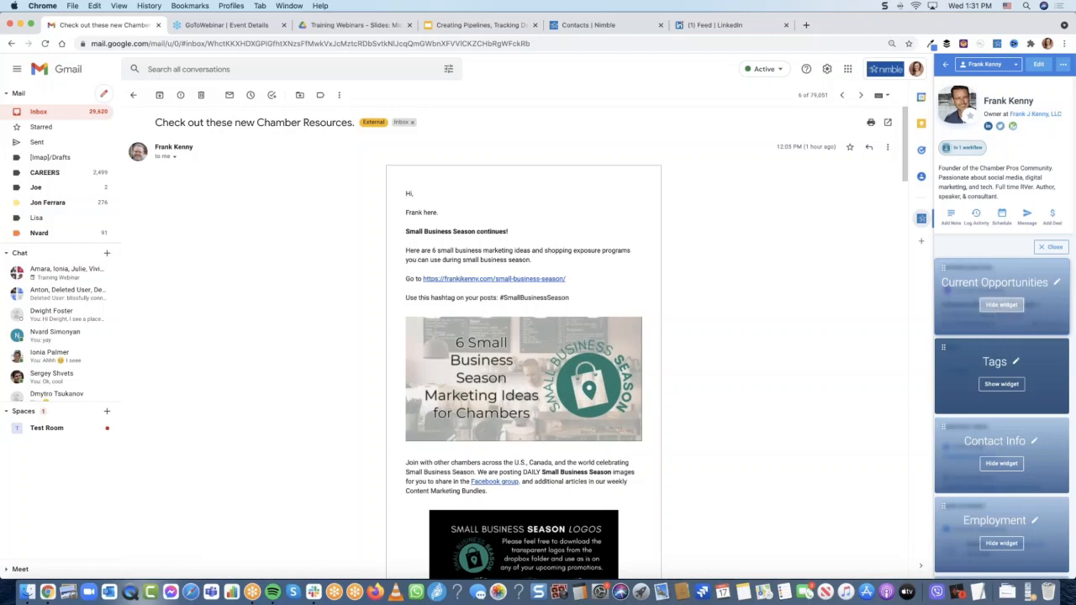
left_click(1003, 388)
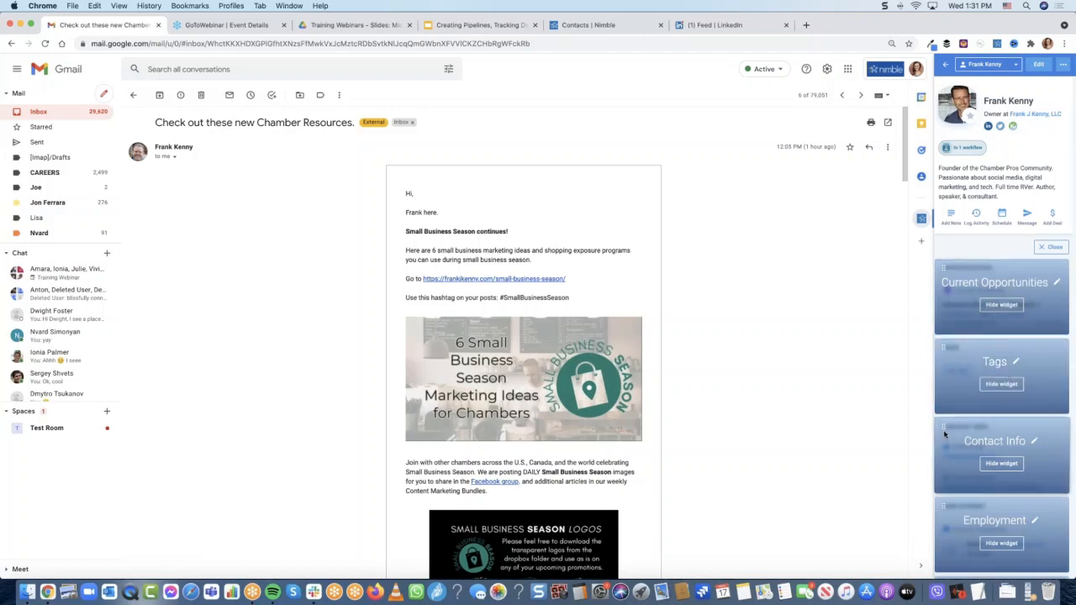
left_click_drag(944, 426, 942, 343)
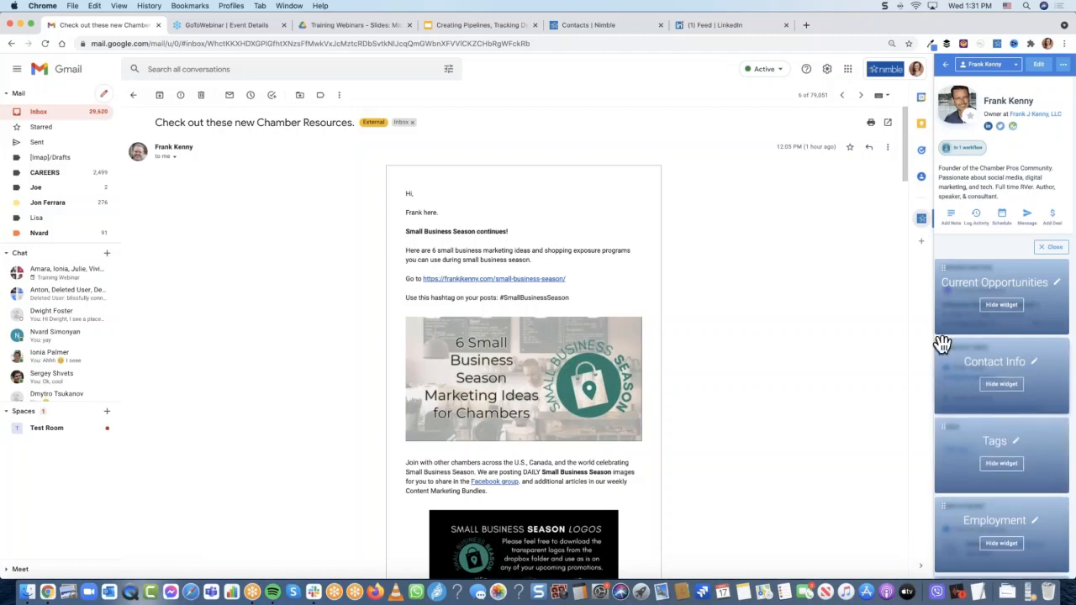
left_click(1047, 247)
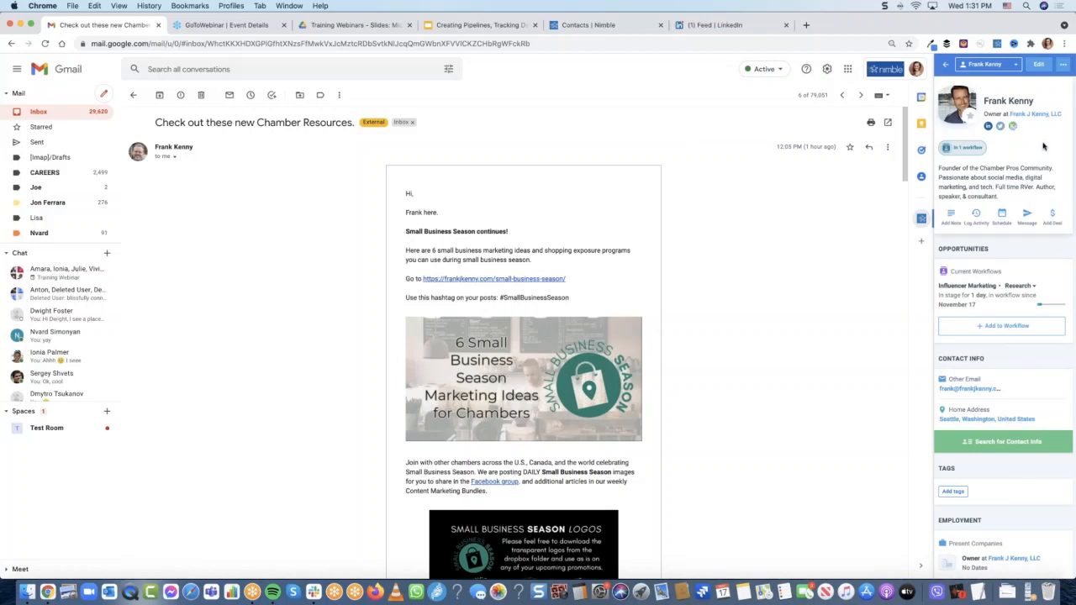
left_click(711, 25)
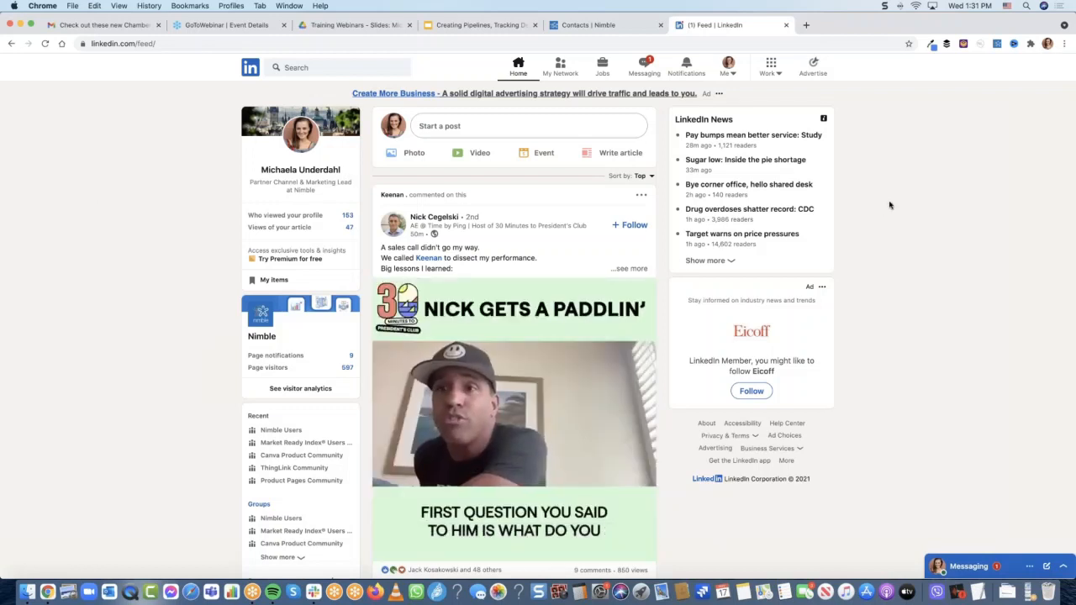
Open the Nimble Prospector panel and go to a commenter's LinkedIn profile
left_click(997, 44)
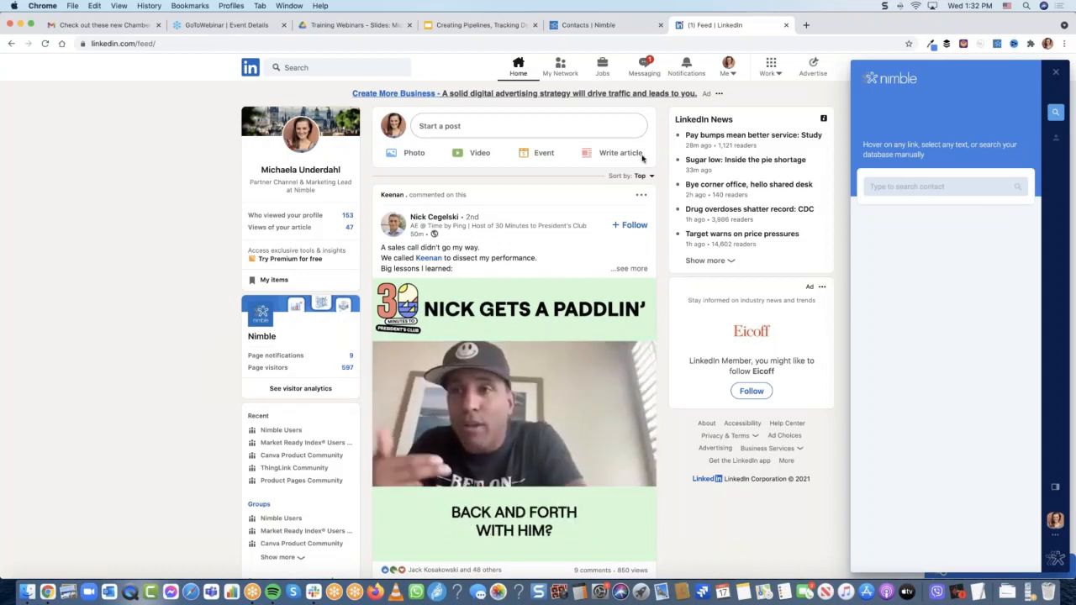
mouse_move(427, 262)
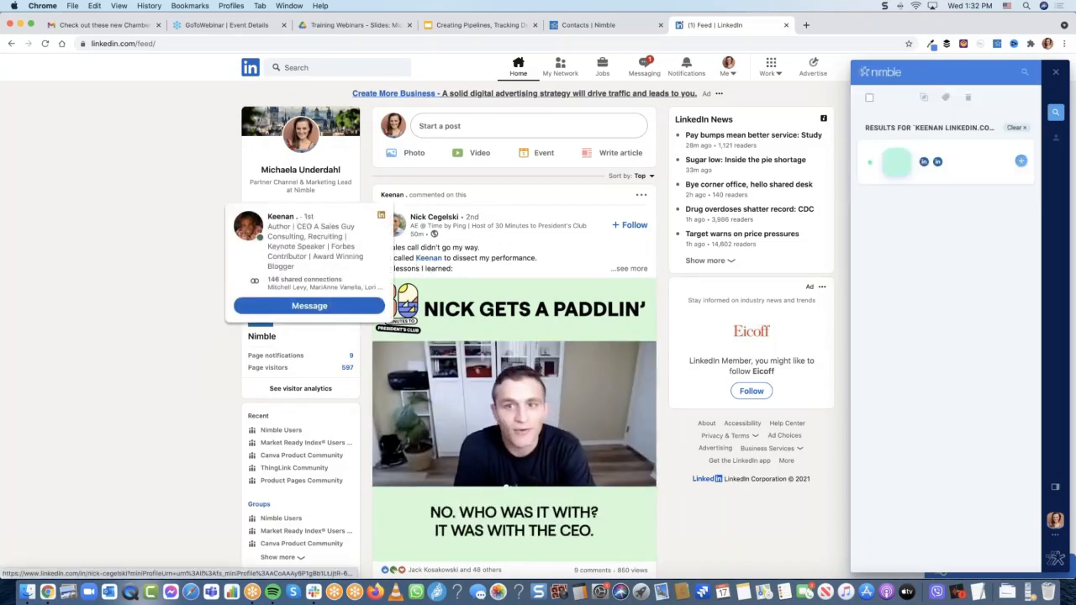
left_click(431, 260)
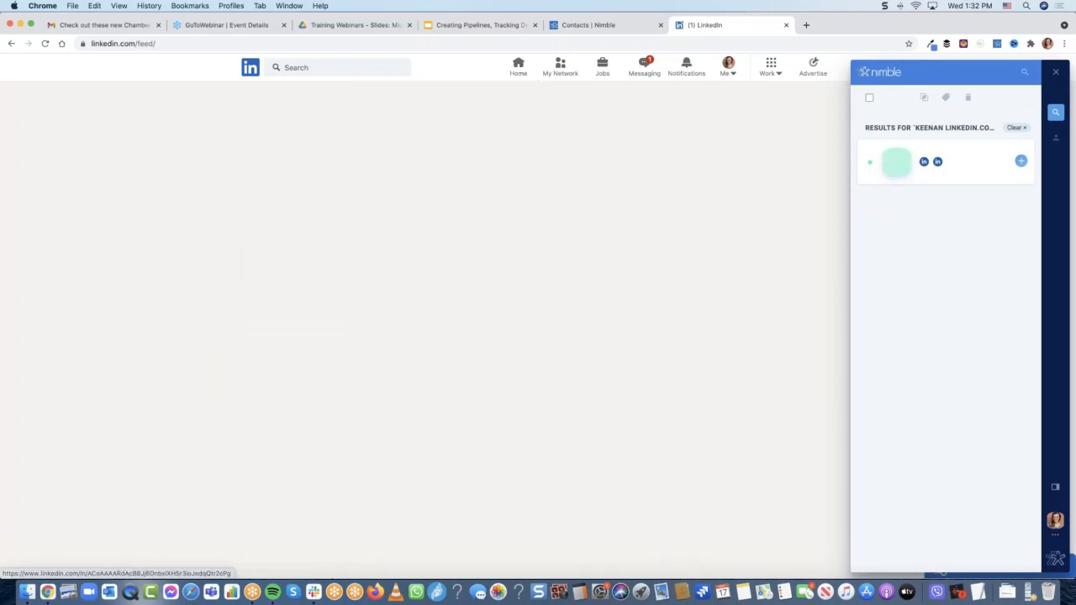
Look up the profile's name in Prospector, then clear both result groups
double_click(276, 251)
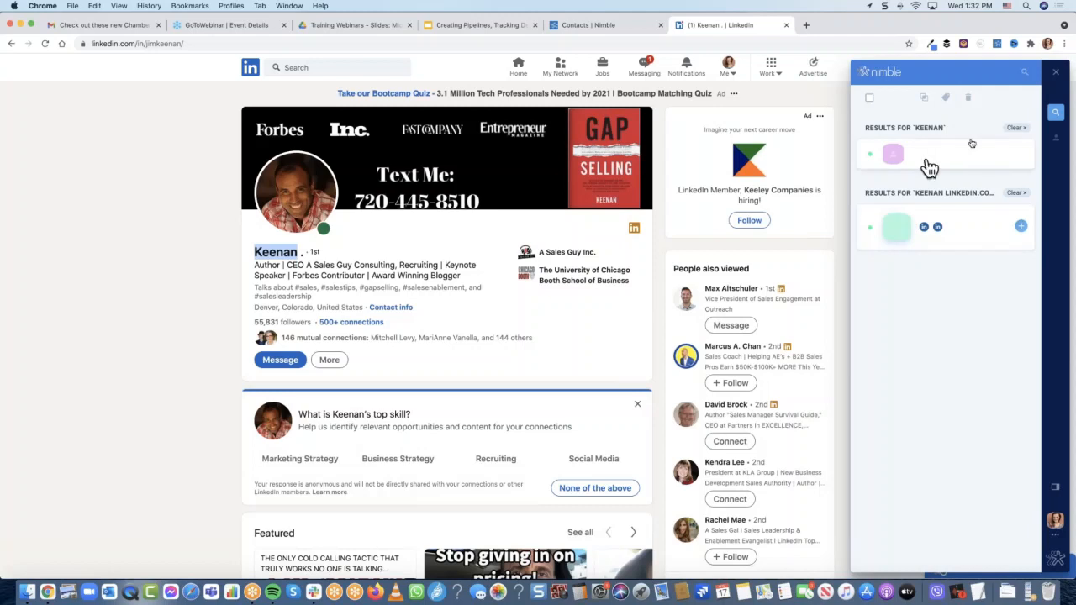
left_click(1021, 128)
left_click(1021, 129)
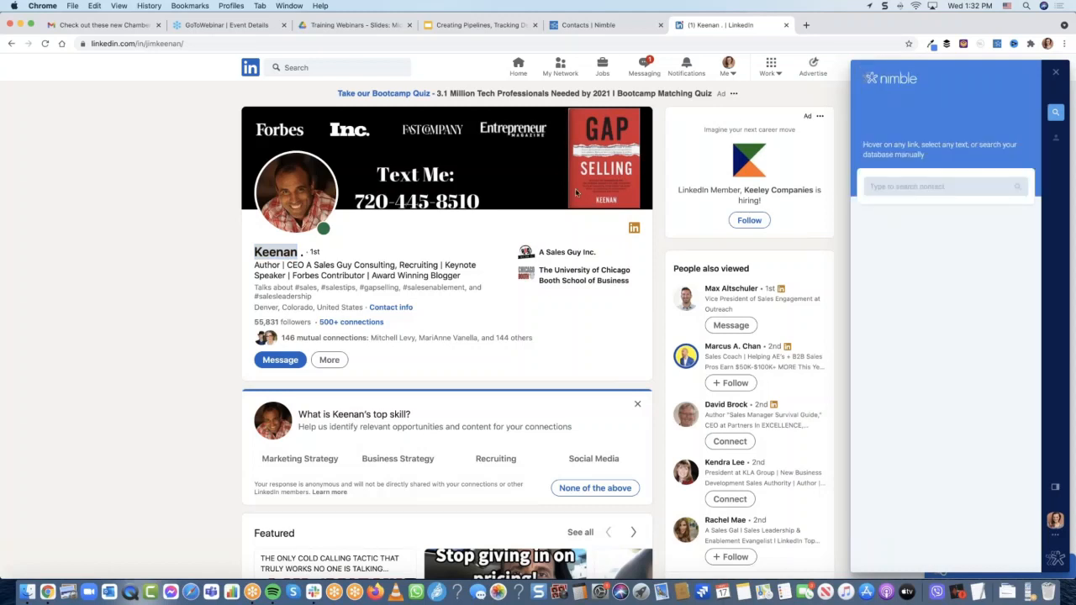
left_click(185, 268)
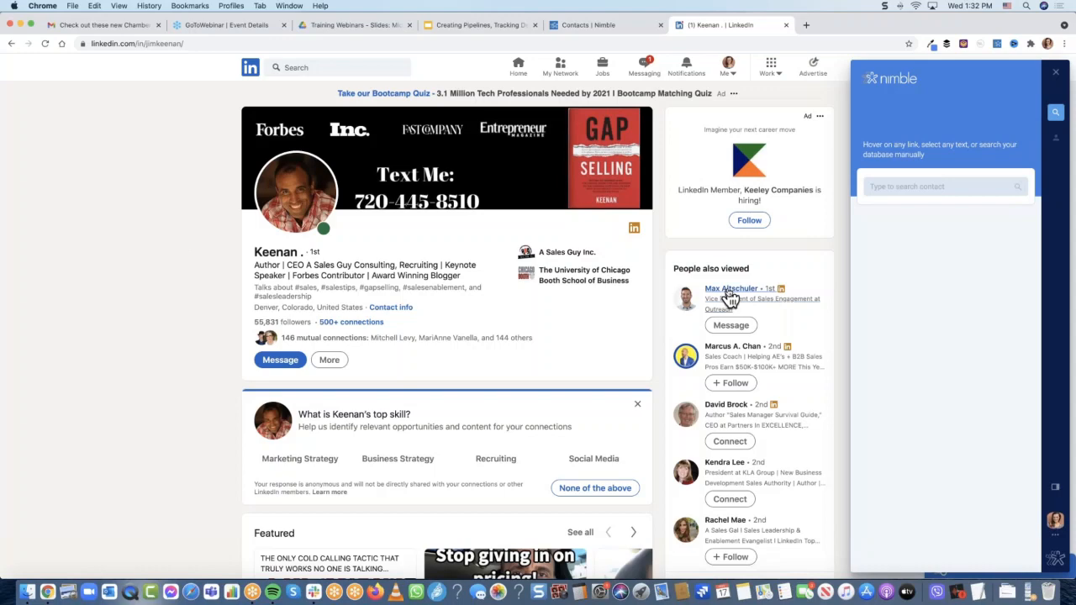
Open a People also viewed profile and select the person's name for lookup
mouse_move(730, 296)
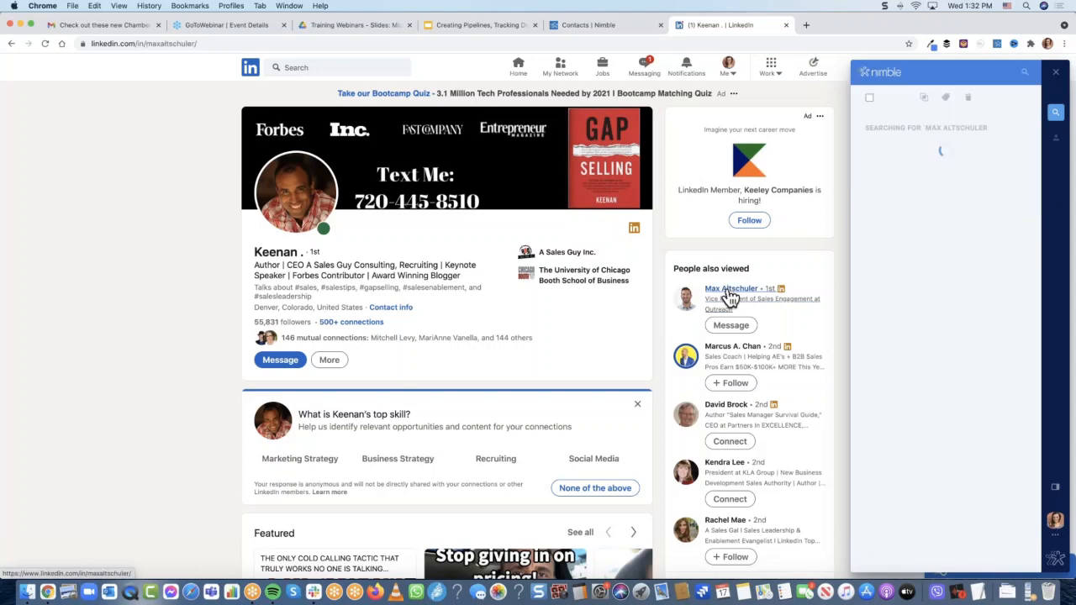
left_click(730, 290)
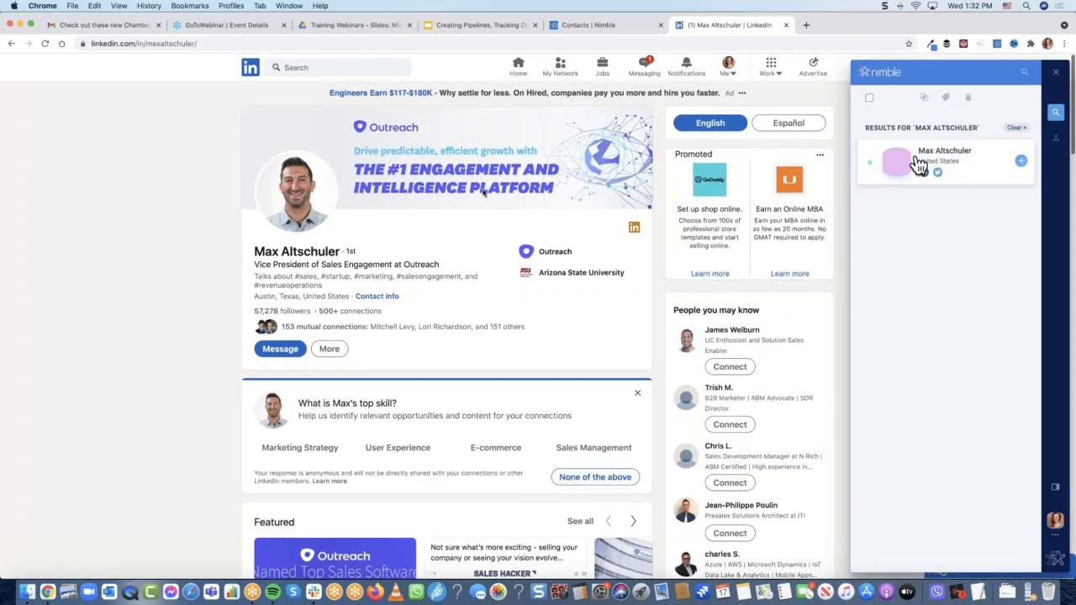
left_click_drag(255, 250, 340, 252)
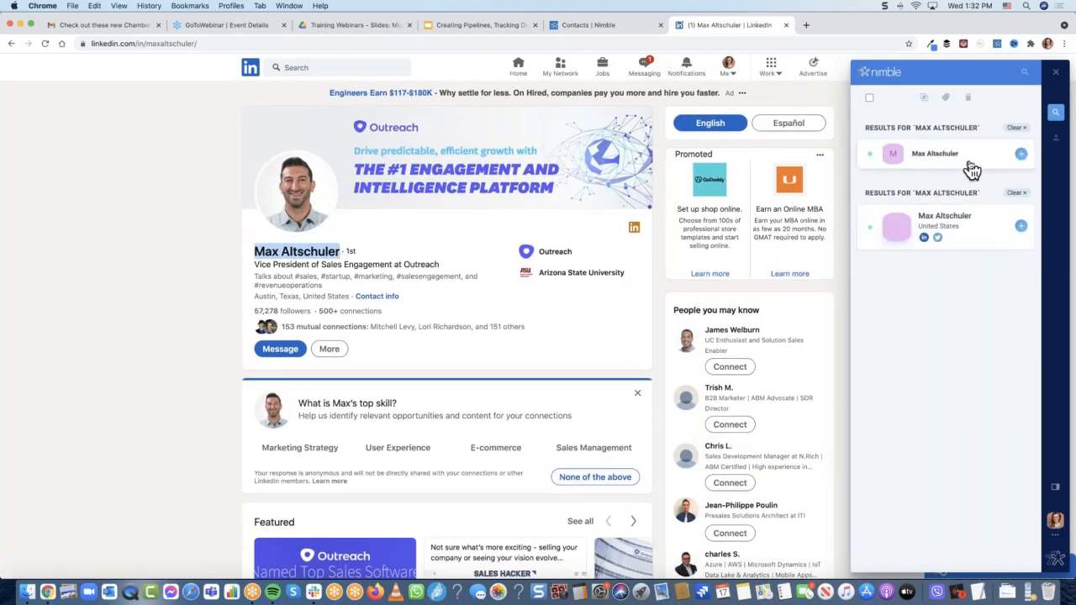
View the person's live Nimble profile and confirm the matching Twitter account
left_click(970, 166)
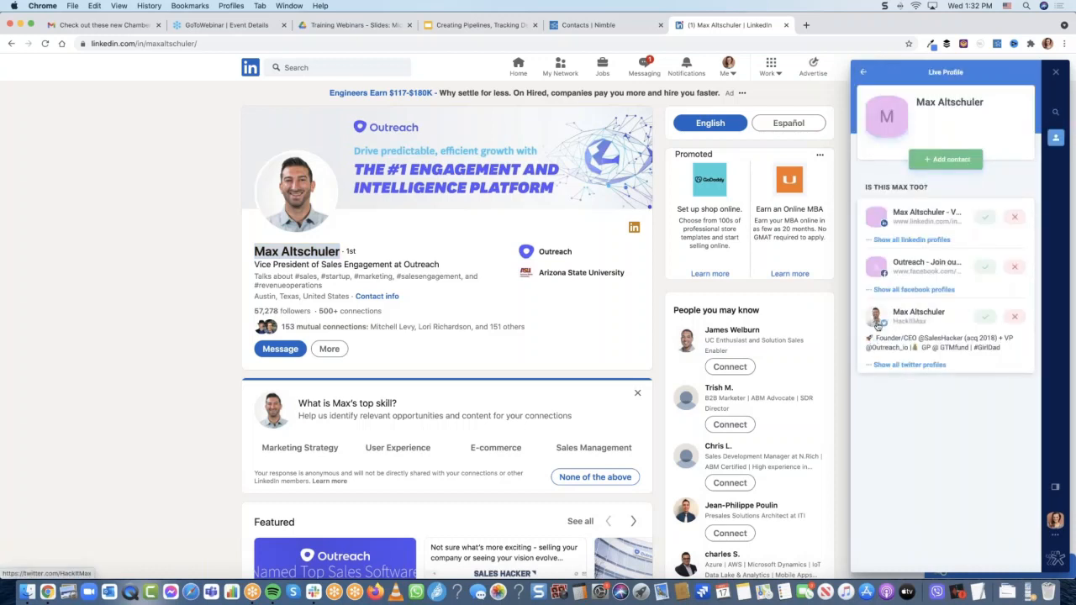
left_click(985, 322)
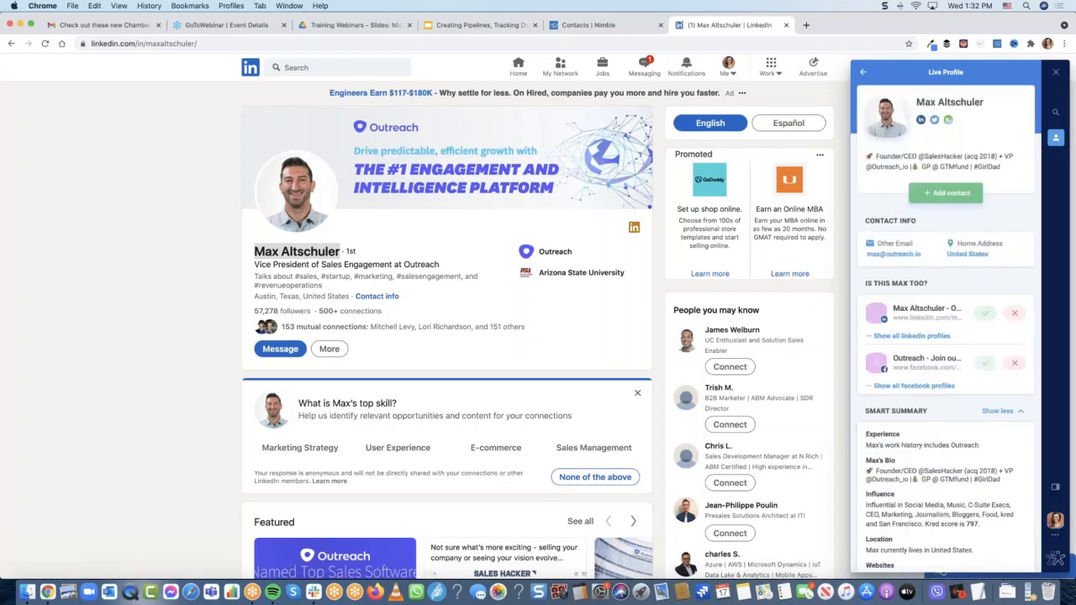
scroll(960, 410, "down", 10)
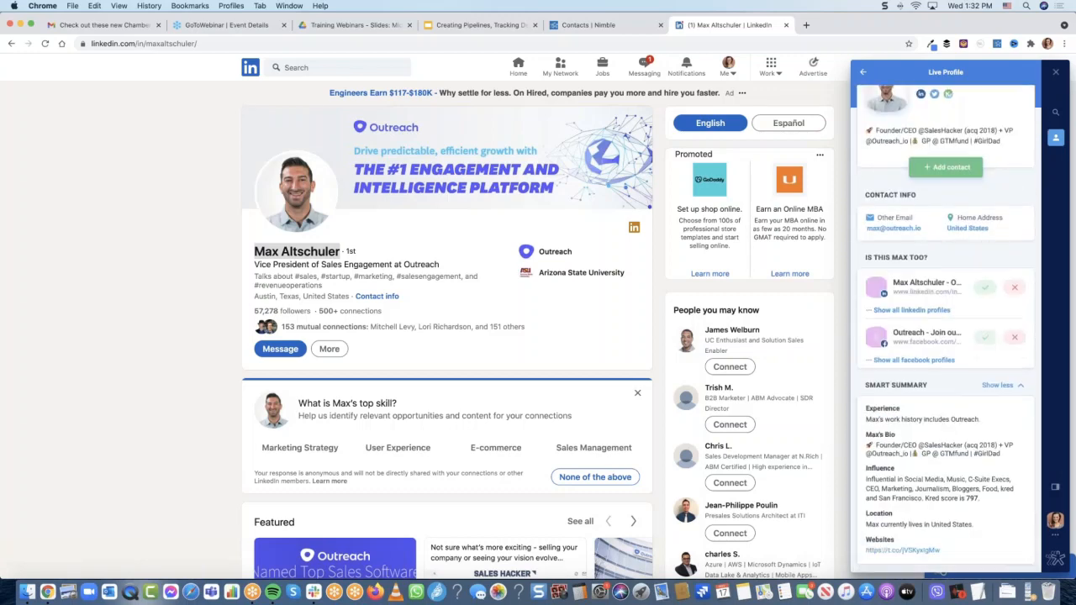
scroll(963, 415, "down", 3)
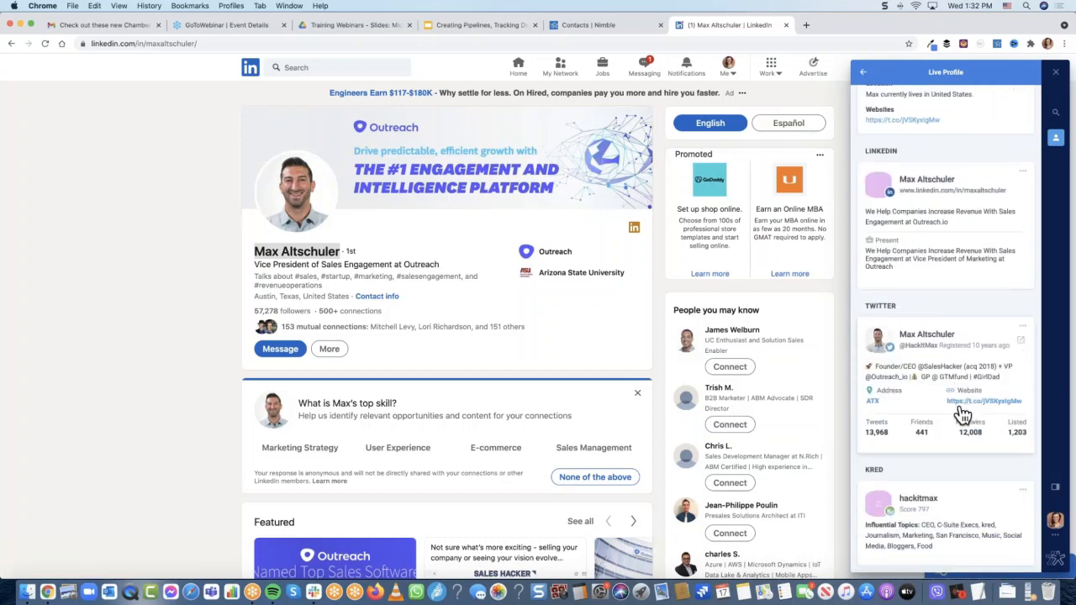
scroll(963, 414, "up", 15)
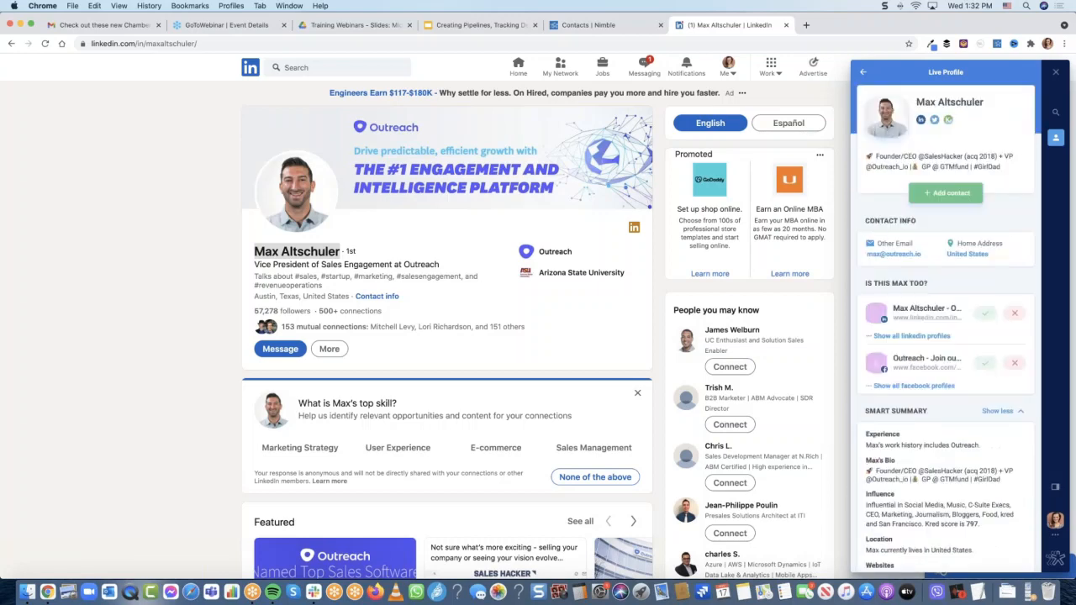
Add the person as a contact in the Sales Leads workflow, then return to Nimble fullscreen
left_click(935, 196)
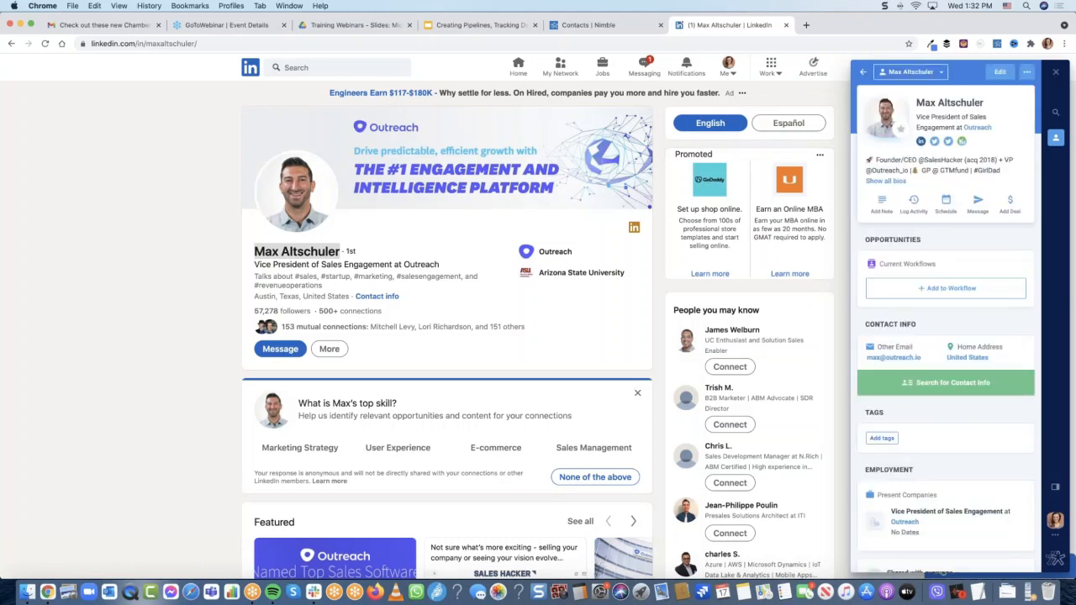
left_click(982, 300)
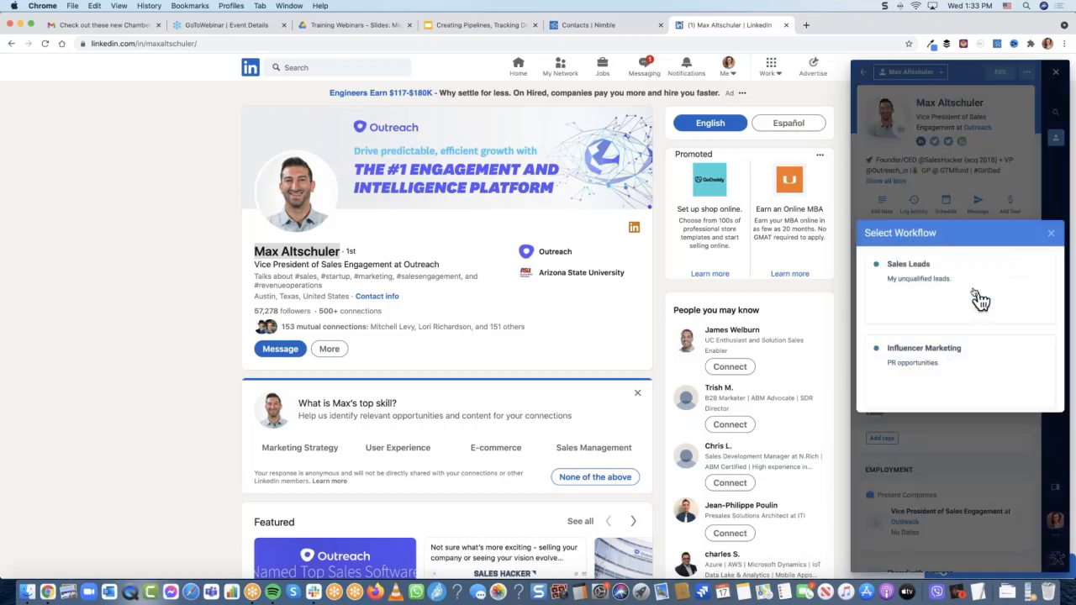
left_click(932, 288)
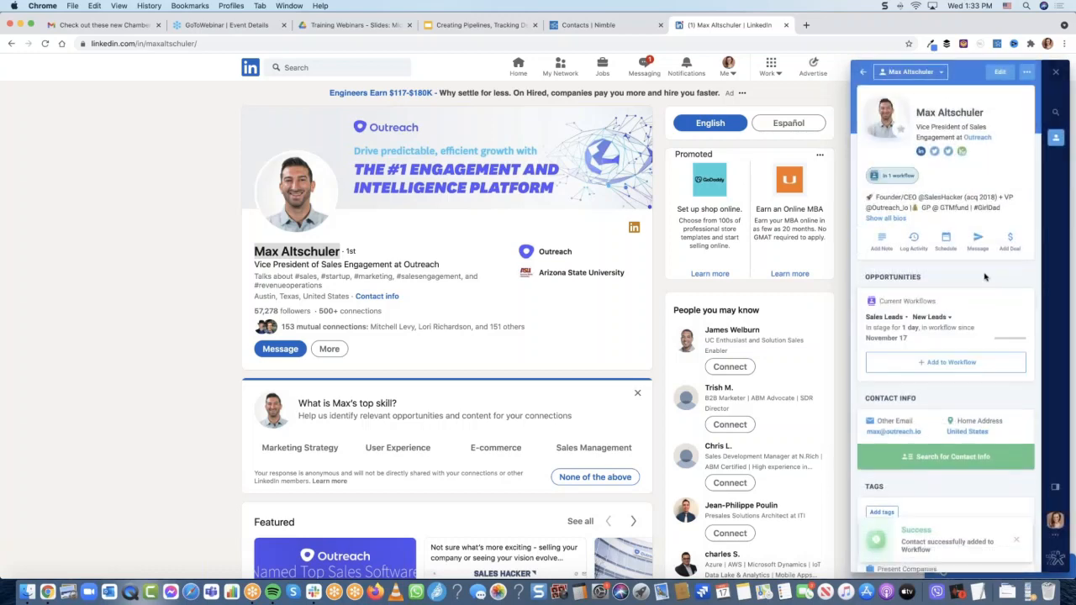
left_click(935, 317)
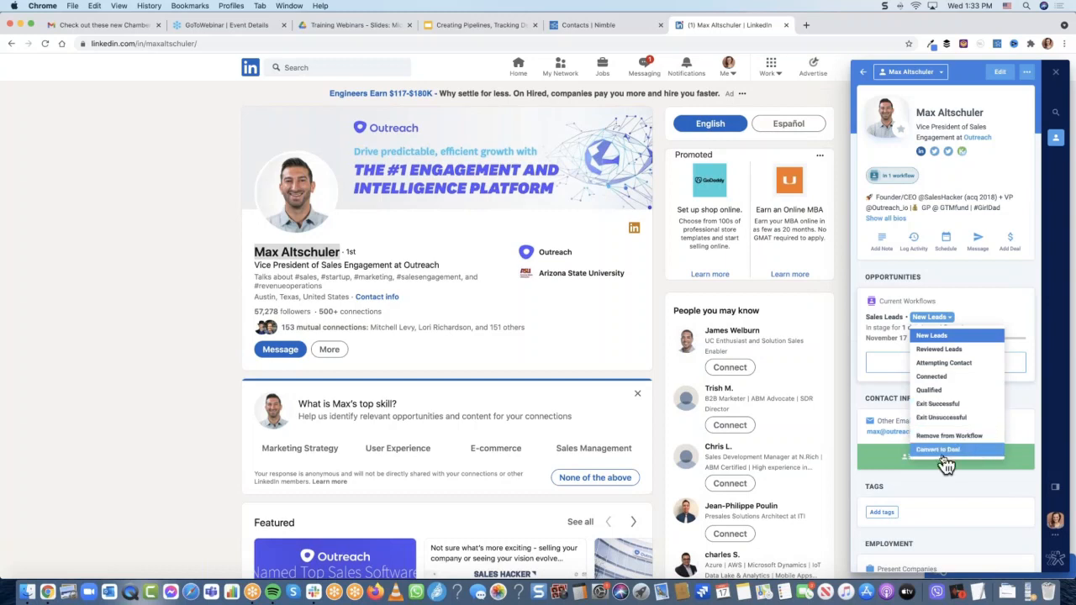
left_click(997, 268)
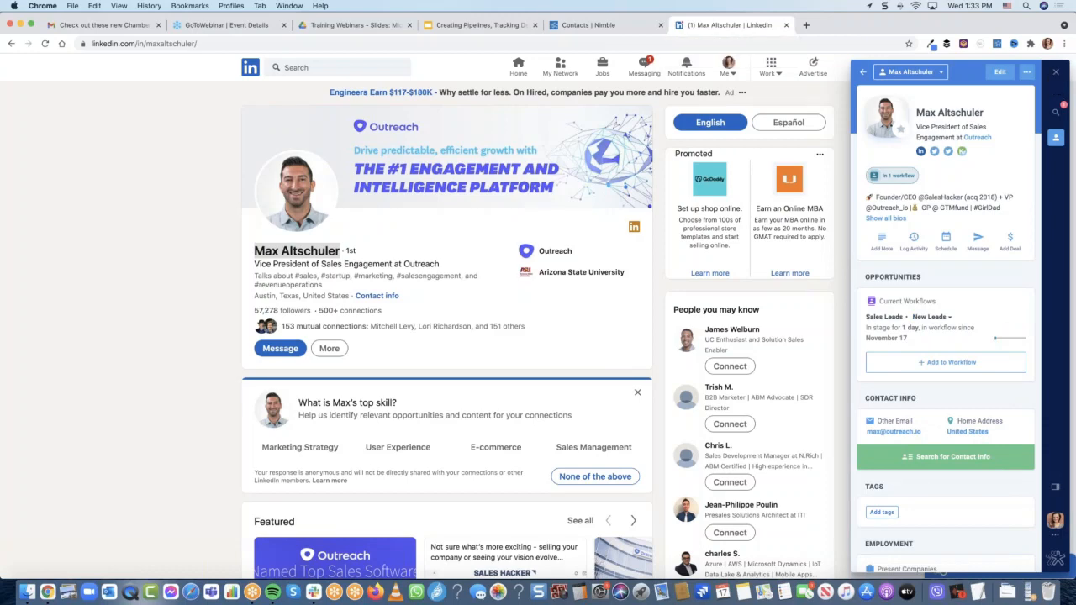
left_click(589, 25)
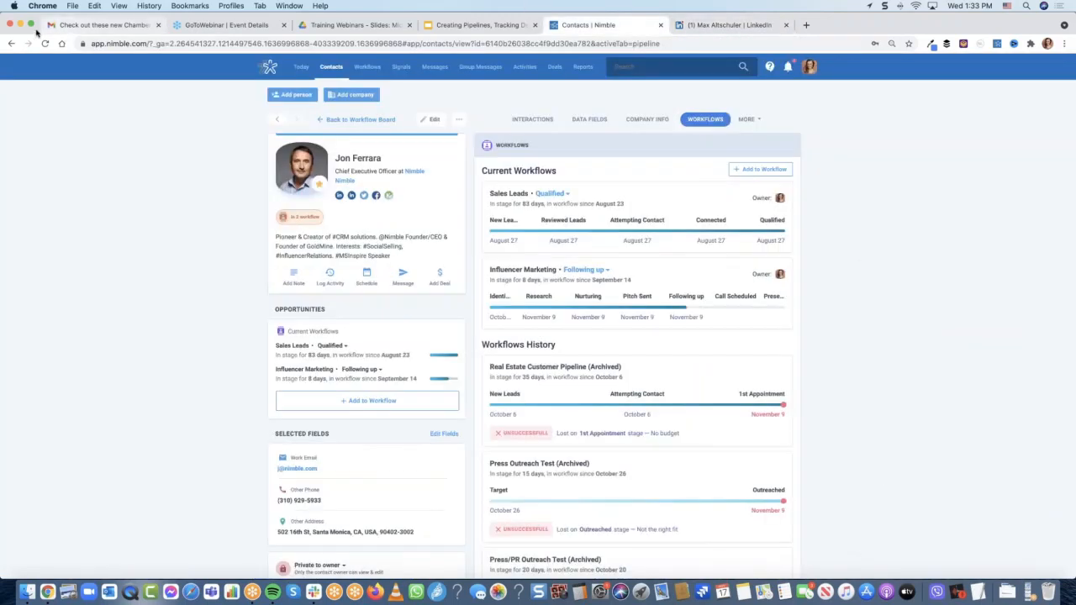
left_click(30, 25)
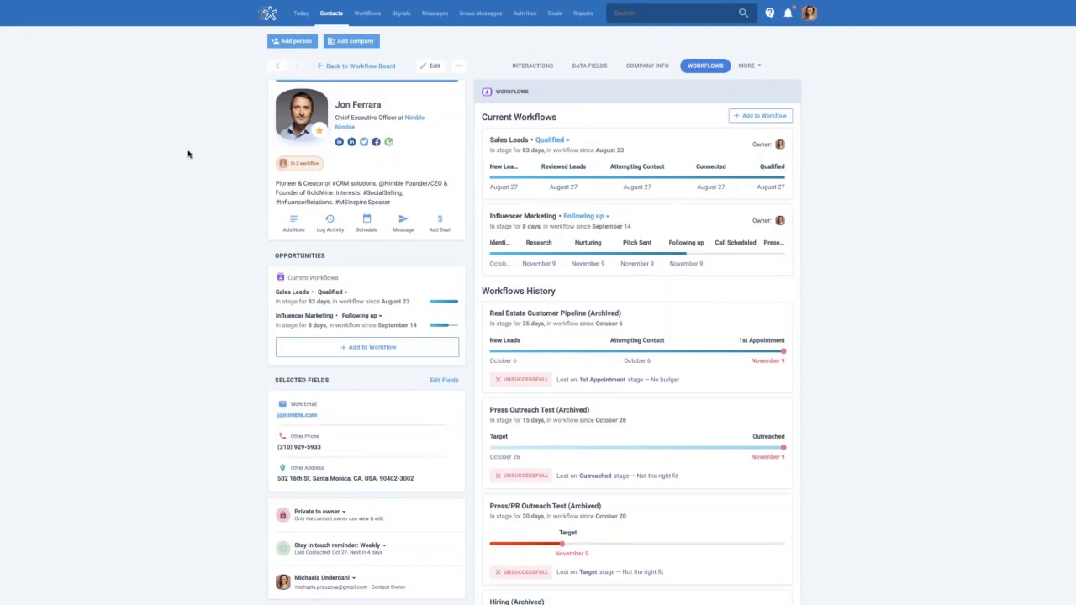
Open Contacts from the top navigation to see the Recently Viewed list
left_click(330, 16)
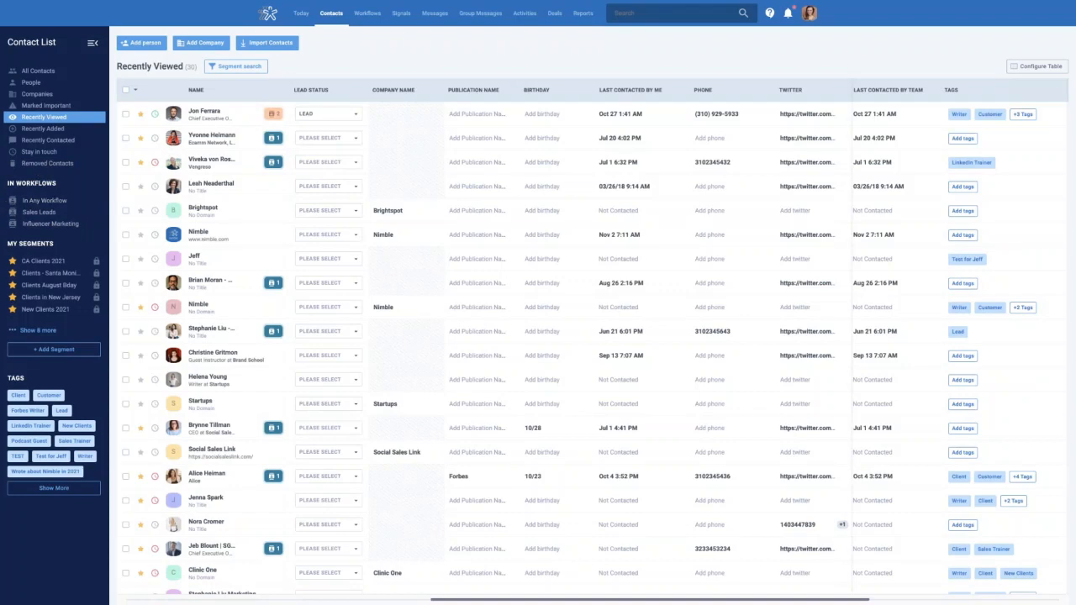
Filter the list to Influencer Marketing contacts and begin a new segment search
left_click(54, 225)
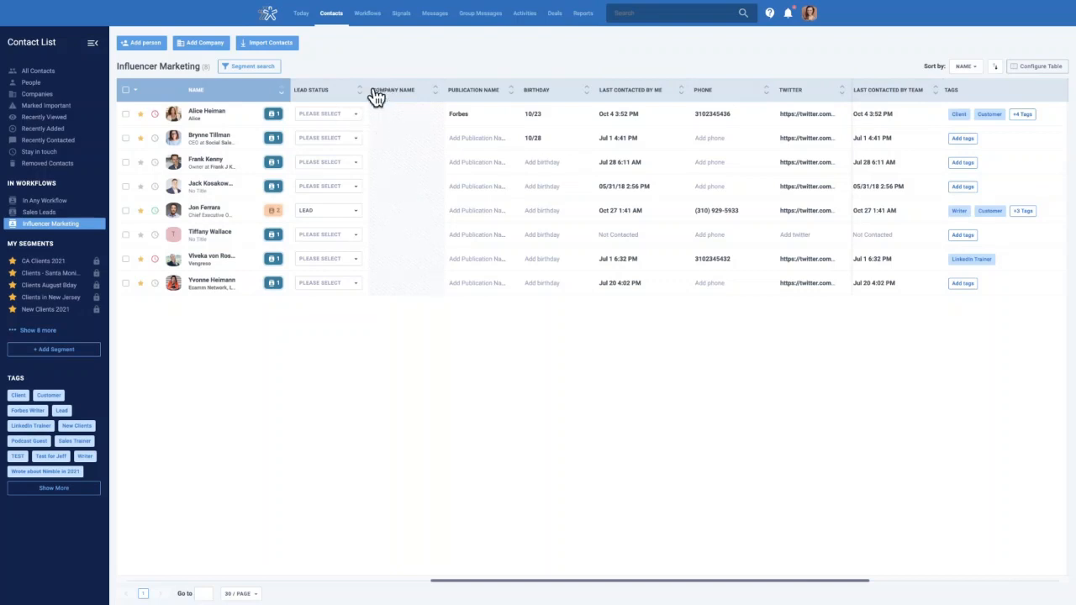
left_click(978, 69)
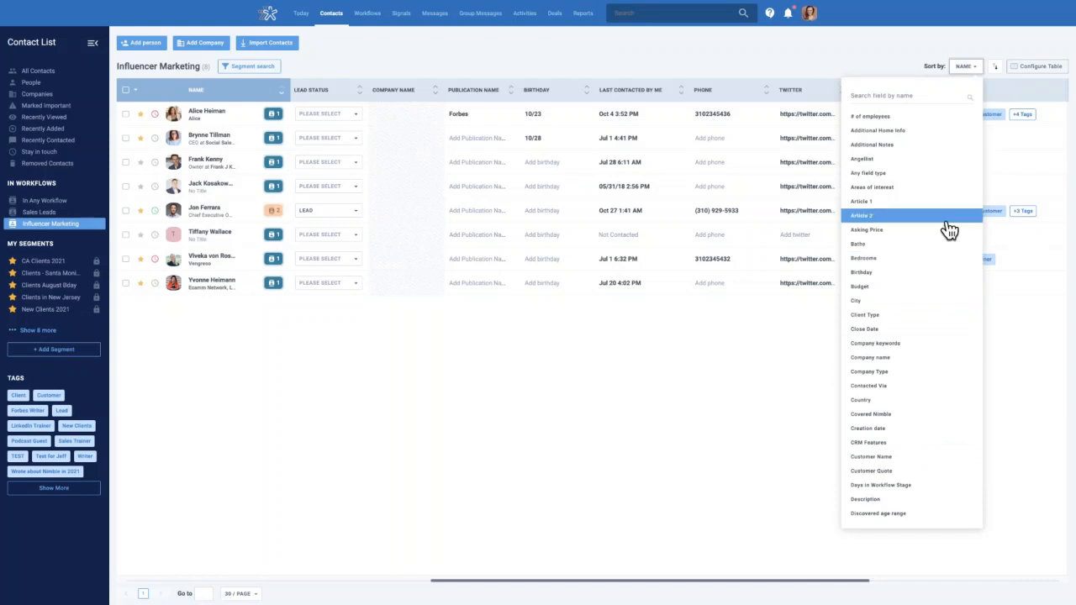
scroll(948, 231, "down", 4)
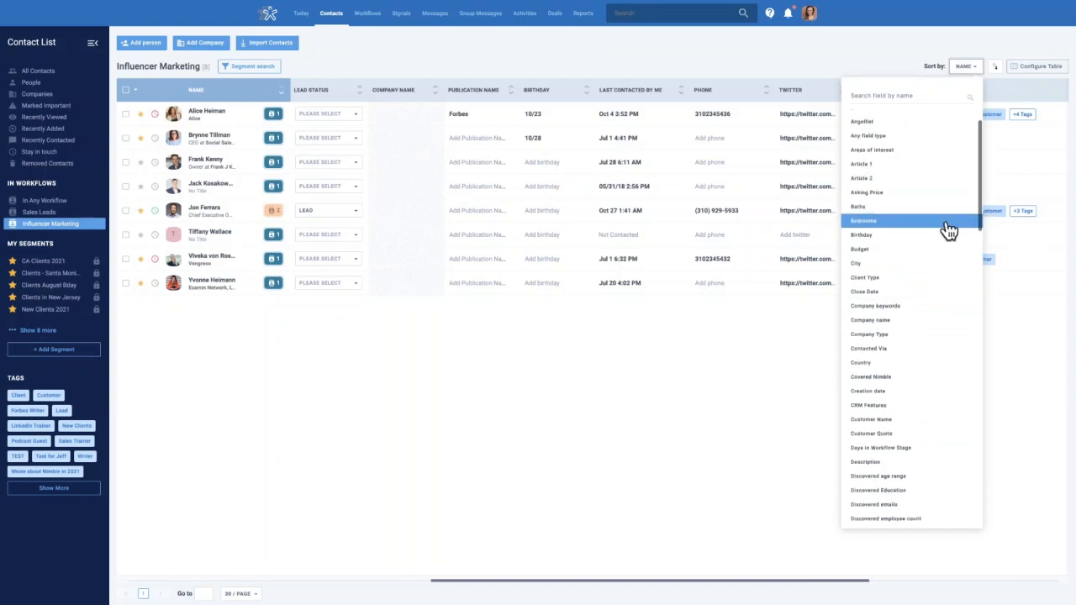
left_click(899, 56)
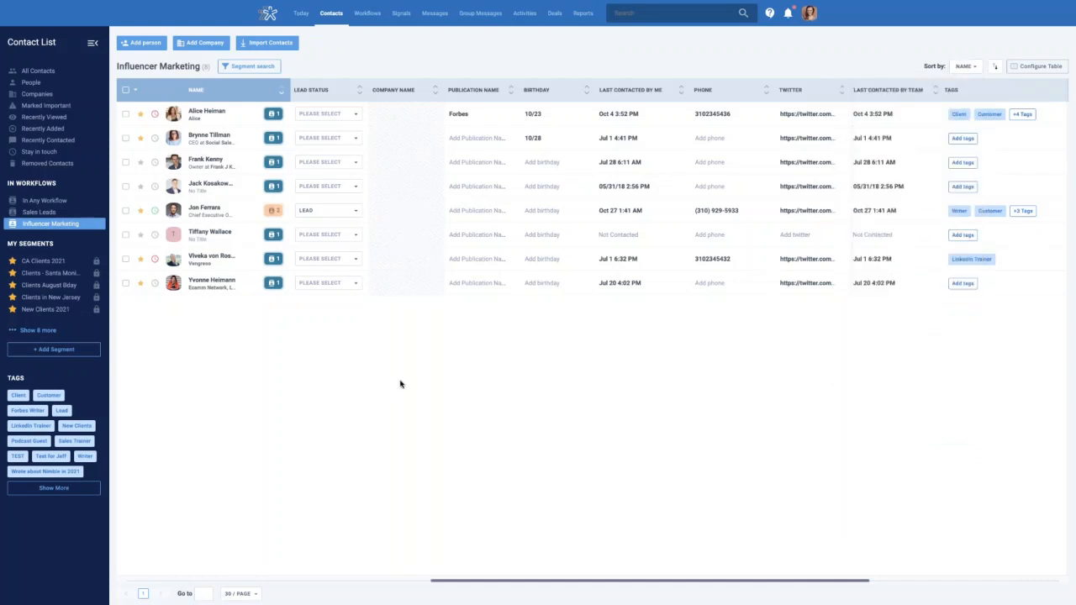
left_click(264, 74)
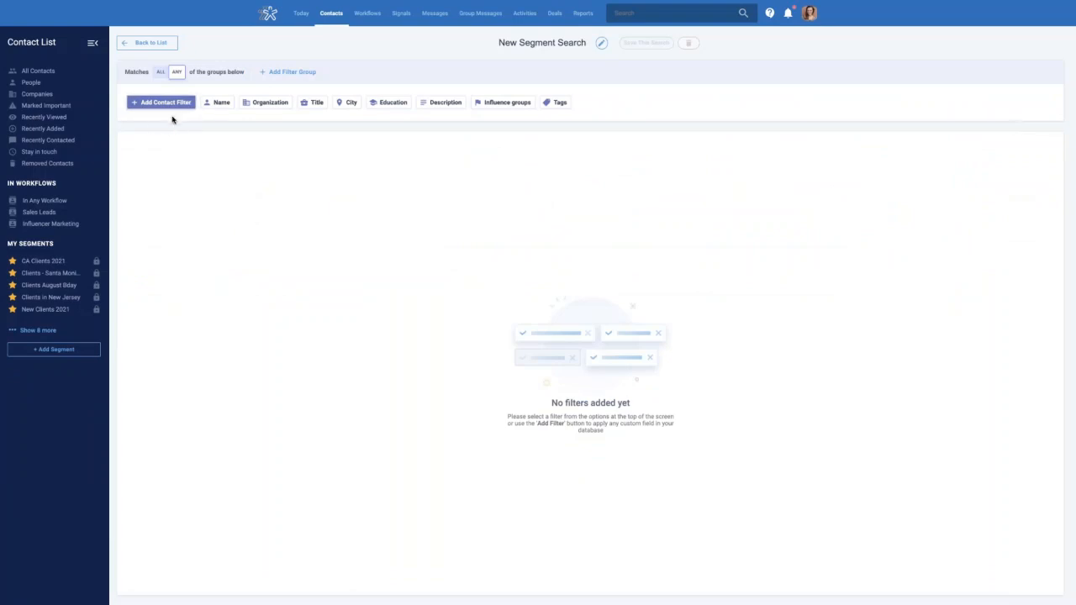
left_click(167, 110)
left_click(166, 109)
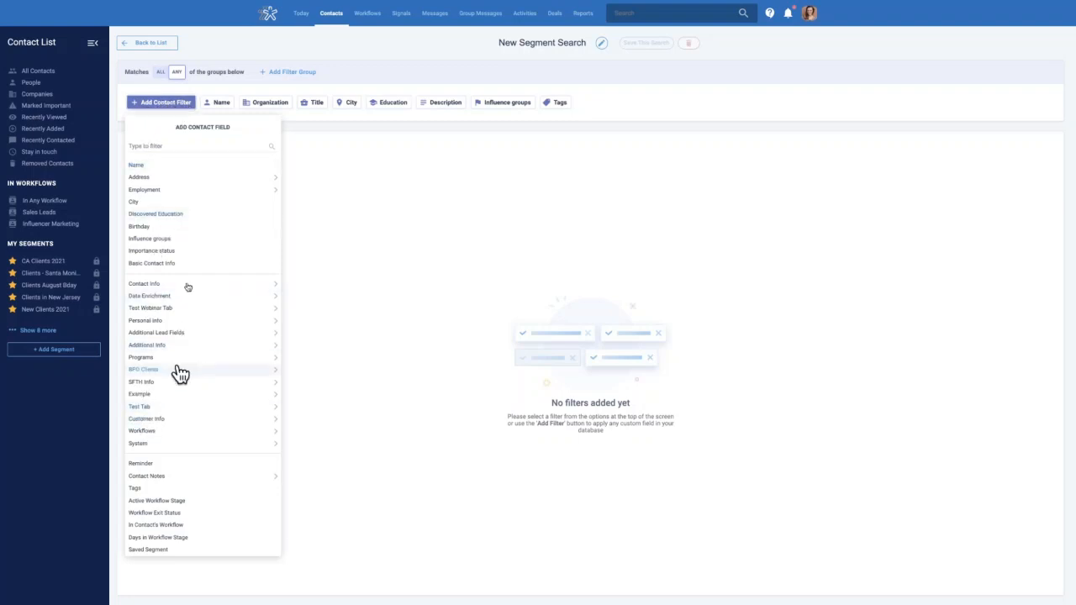
left_click(179, 145)
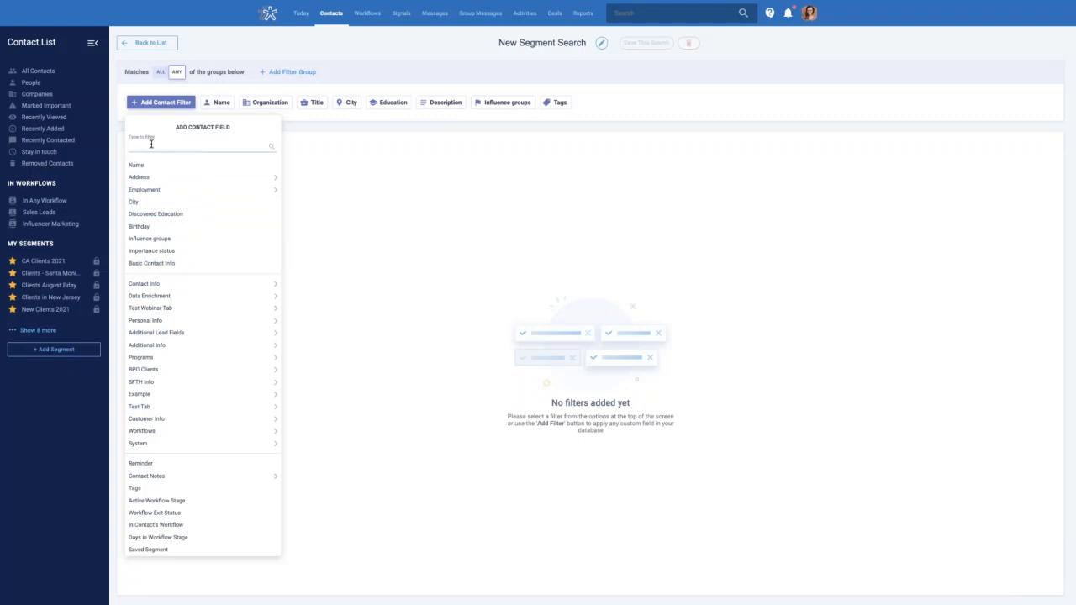
type("workf")
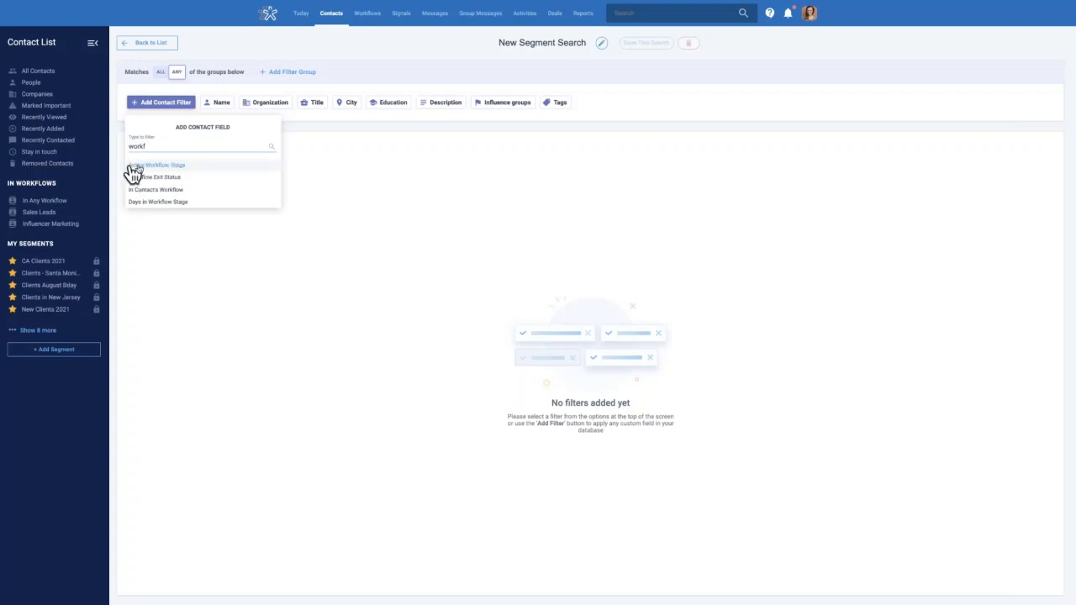
left_click(186, 166)
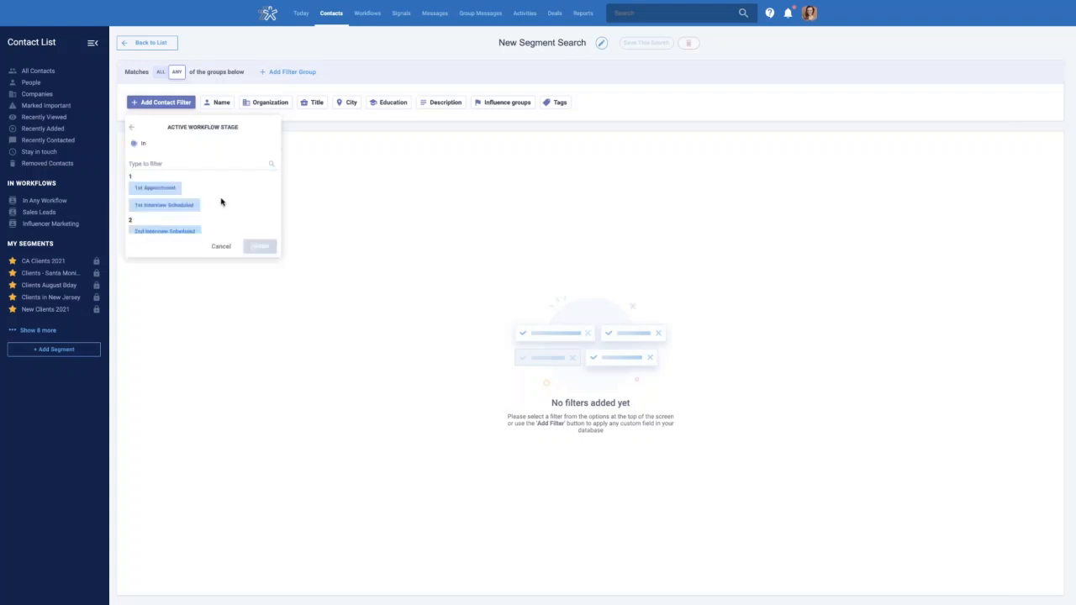
scroll(223, 202, "down", 5)
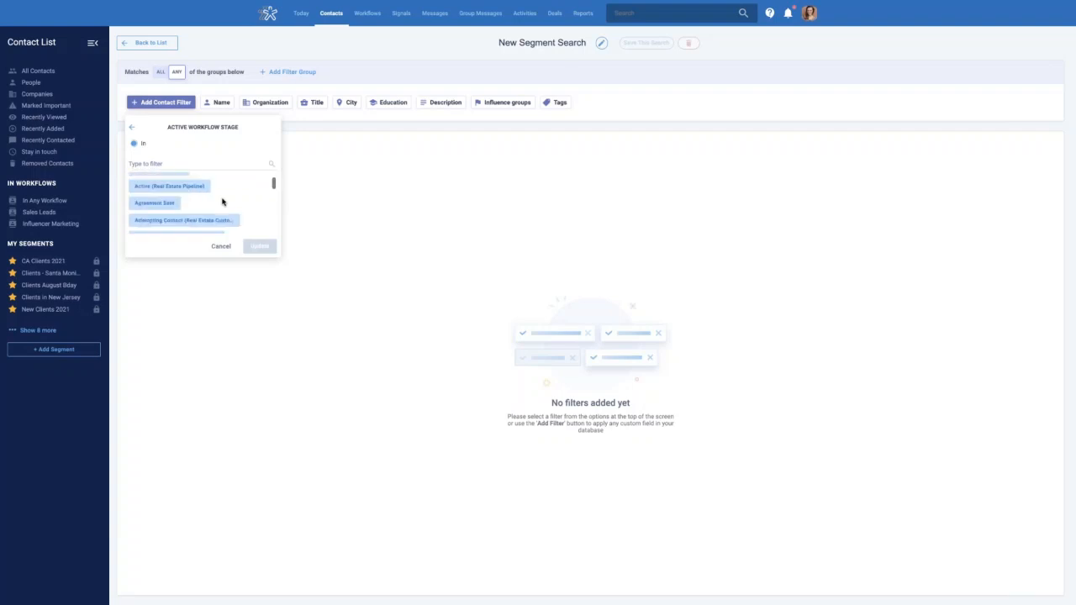
scroll(225, 208, "down", 5)
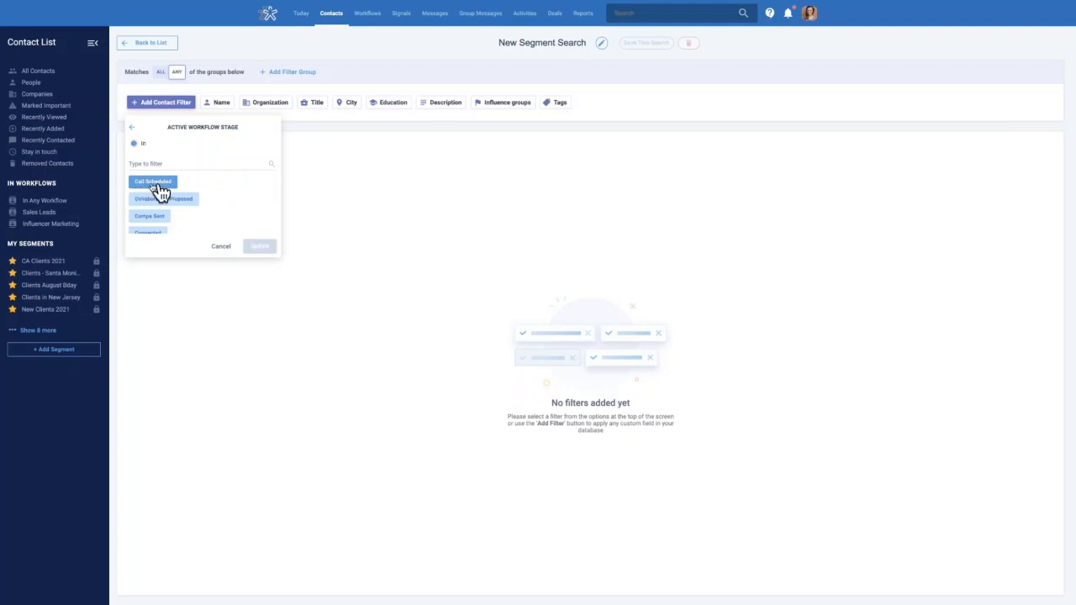
left_click(155, 183)
left_click(255, 248)
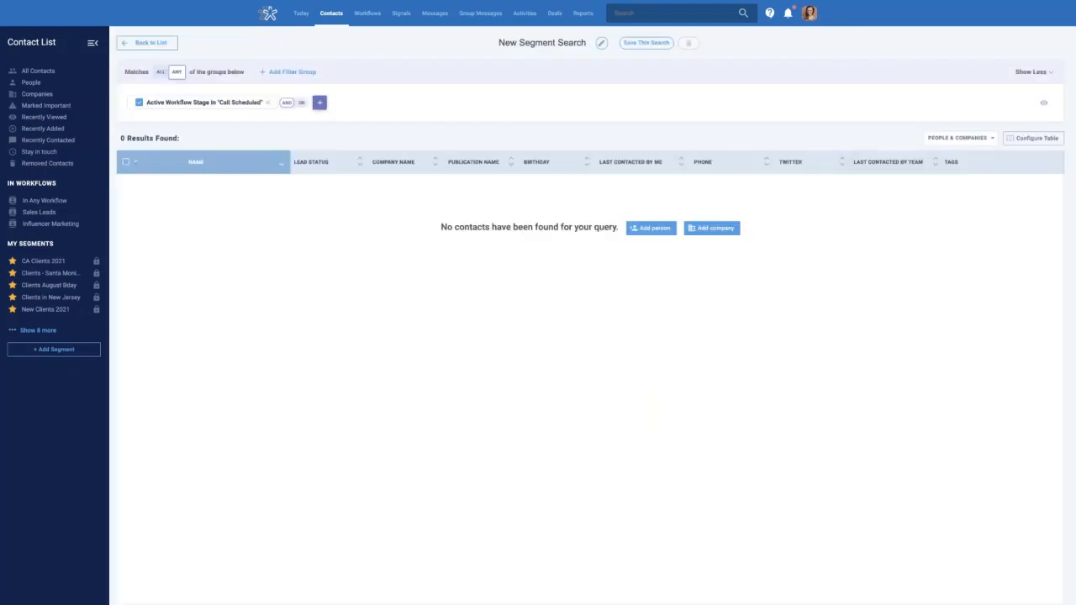
left_click(266, 102)
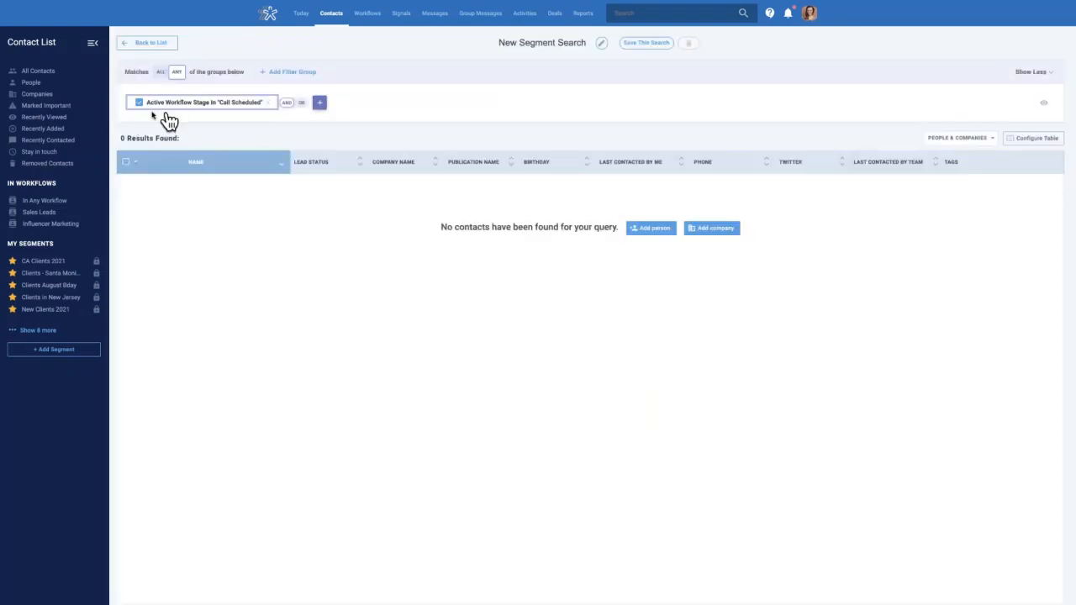
left_click(160, 103)
type("wor")
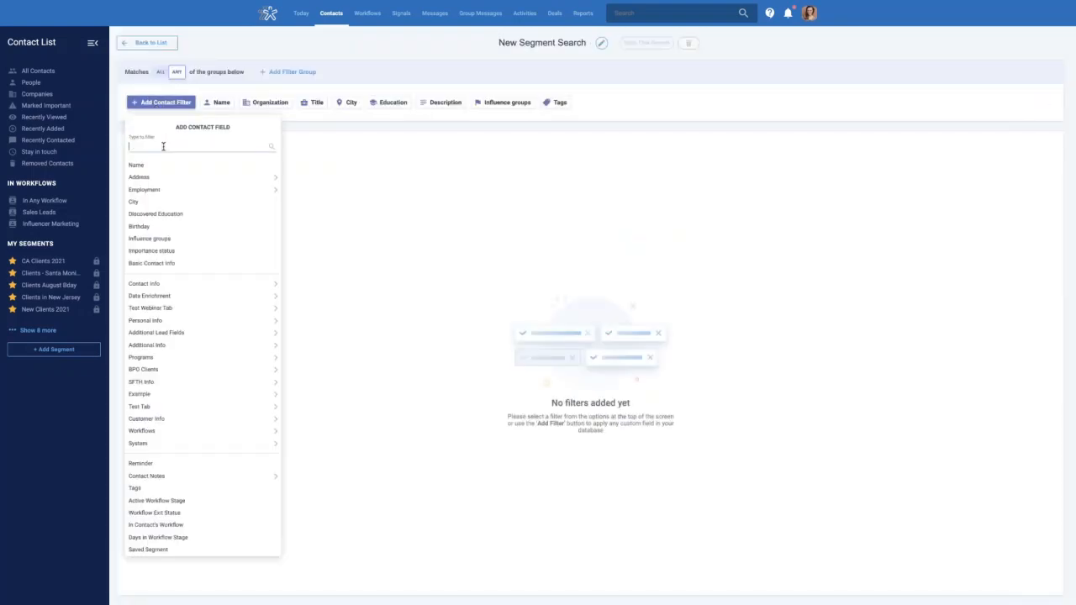
type("k")
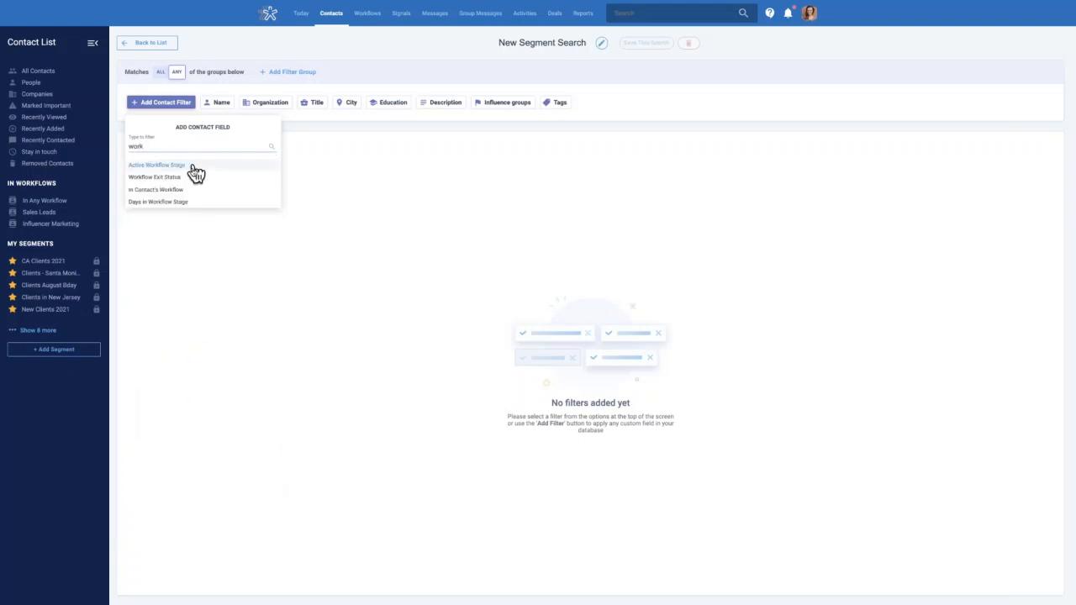
left_click(191, 166)
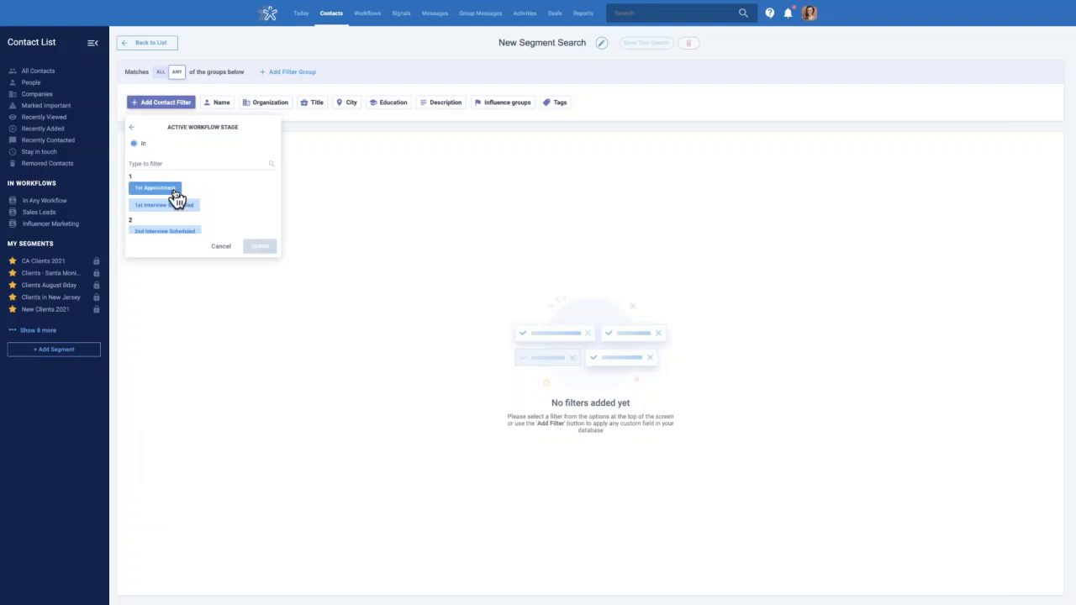
left_click(169, 188)
left_click(260, 247)
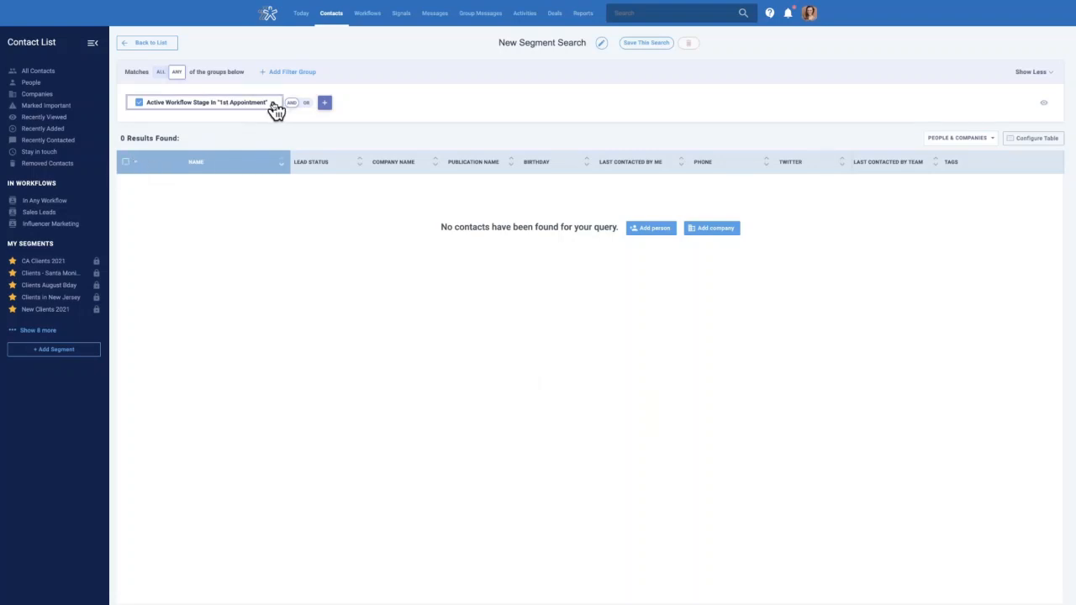
left_click(206, 106)
left_click(168, 104)
Filter the segment to the Influencer Marketing workflow and select all 8 matching contacts
type("wor")
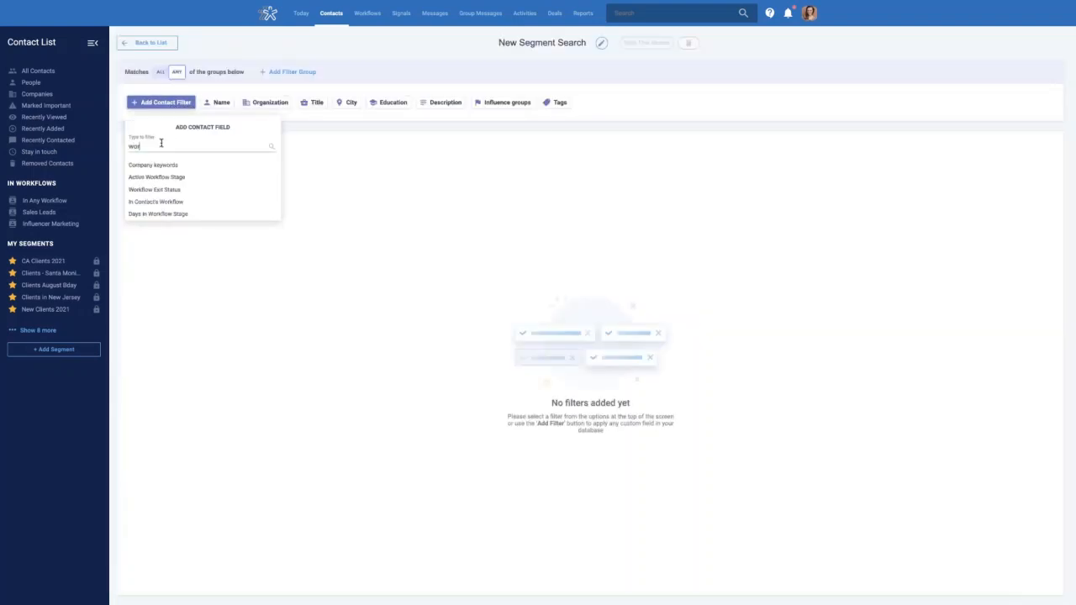
type("k")
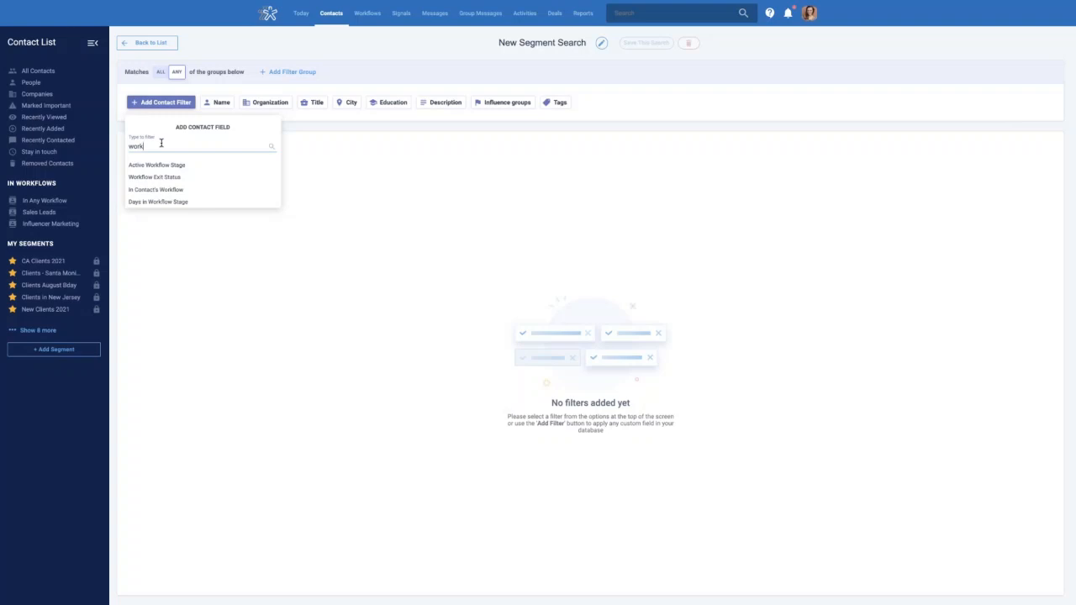
left_click(150, 191)
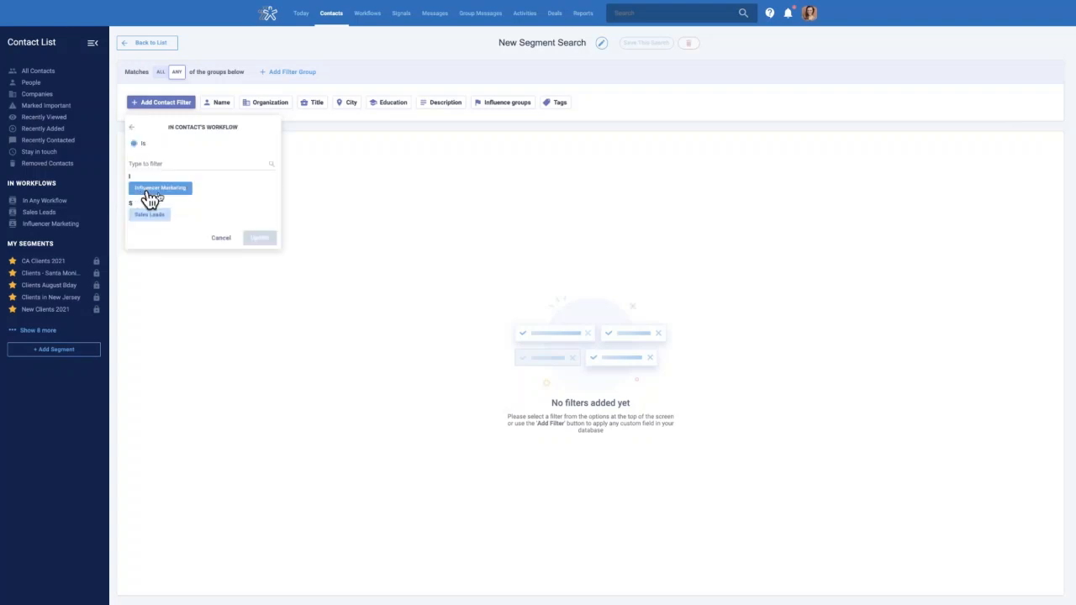
left_click(159, 191)
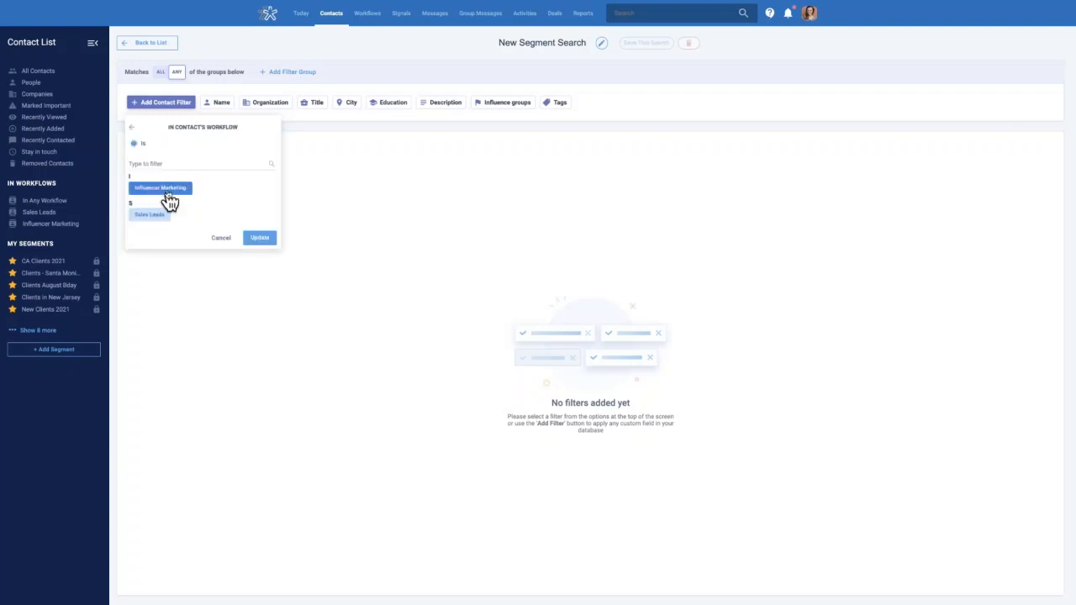
left_click(259, 239)
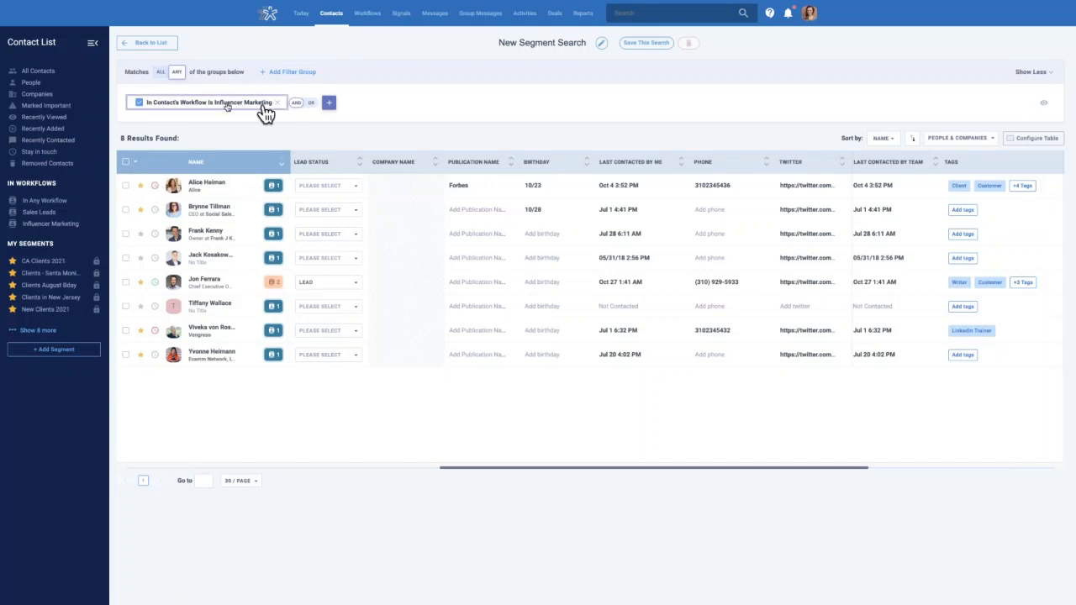
left_click(130, 166)
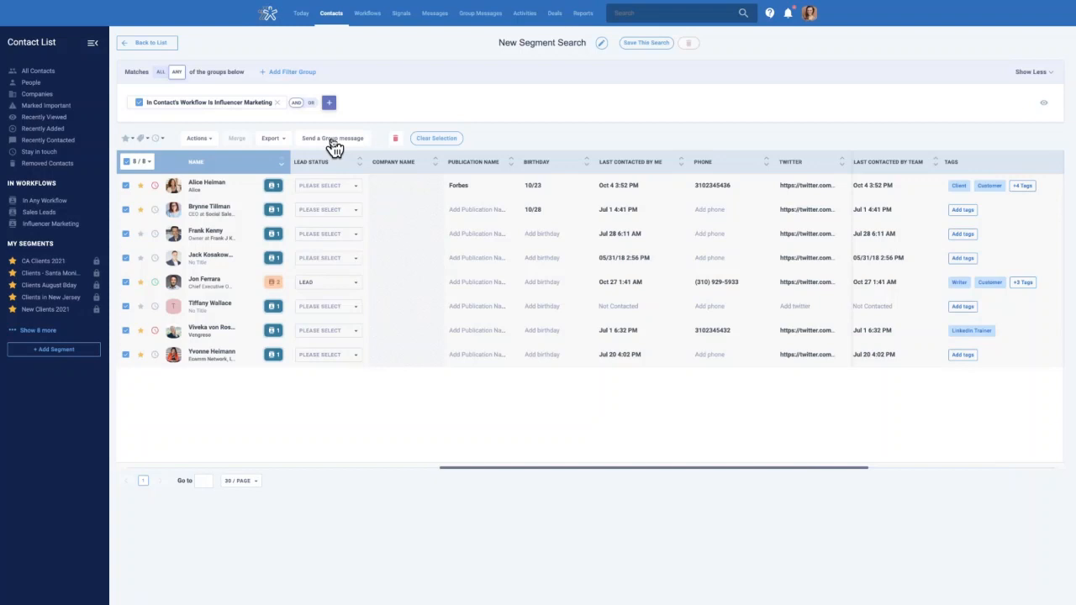
left_click(141, 139)
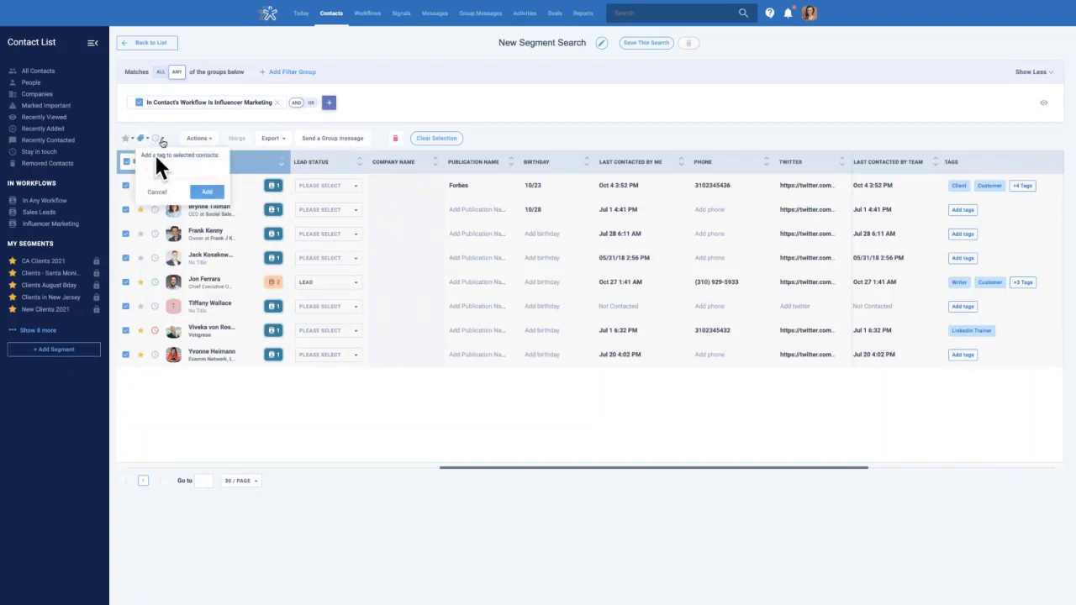
left_click(176, 133)
left_click(210, 142)
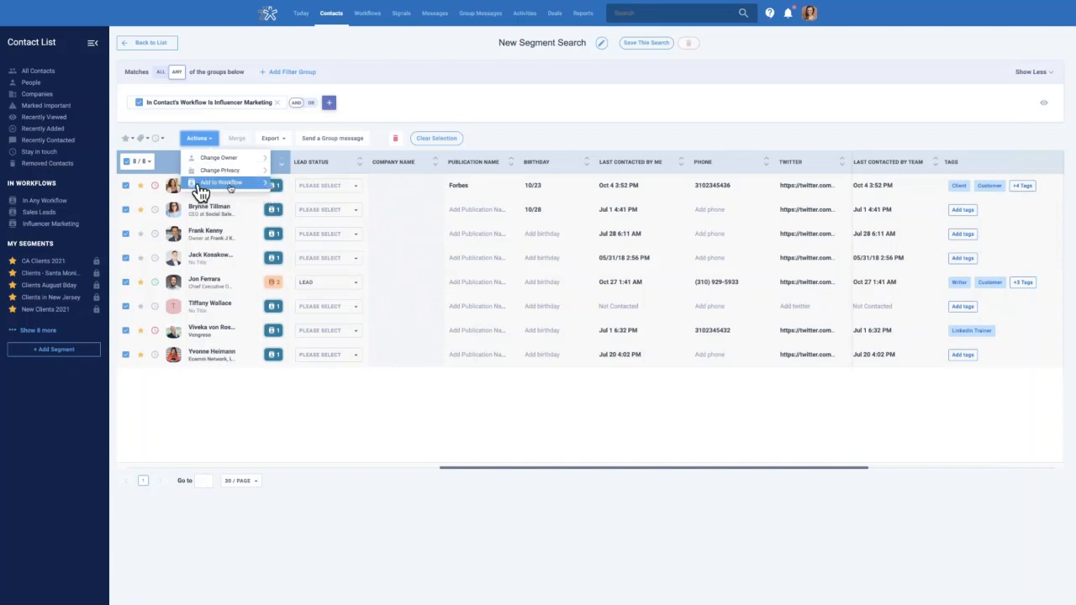
left_click(525, 141)
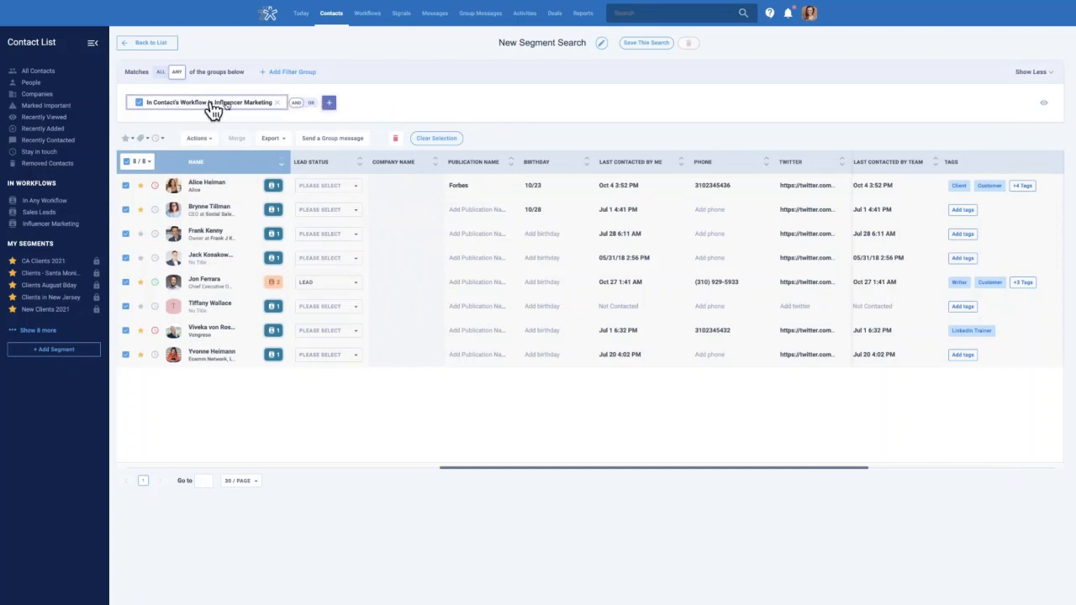
Add a 'Last contacted by Me' filter set to in the last 30 days, leaving one contact
left_click(329, 105)
left_click(346, 139)
type("last")
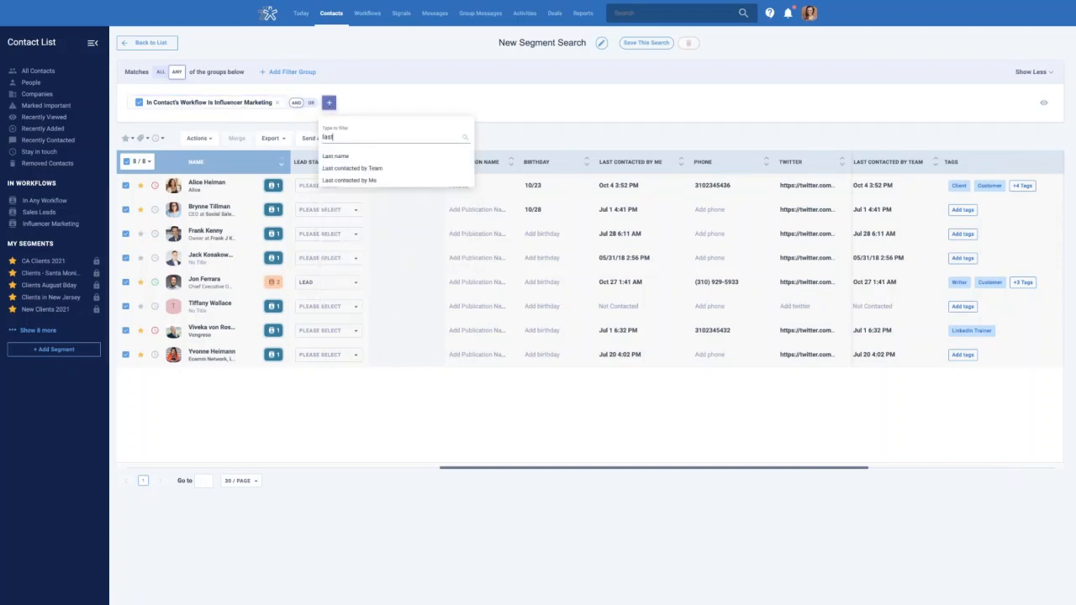
left_click(357, 179)
left_click(328, 157)
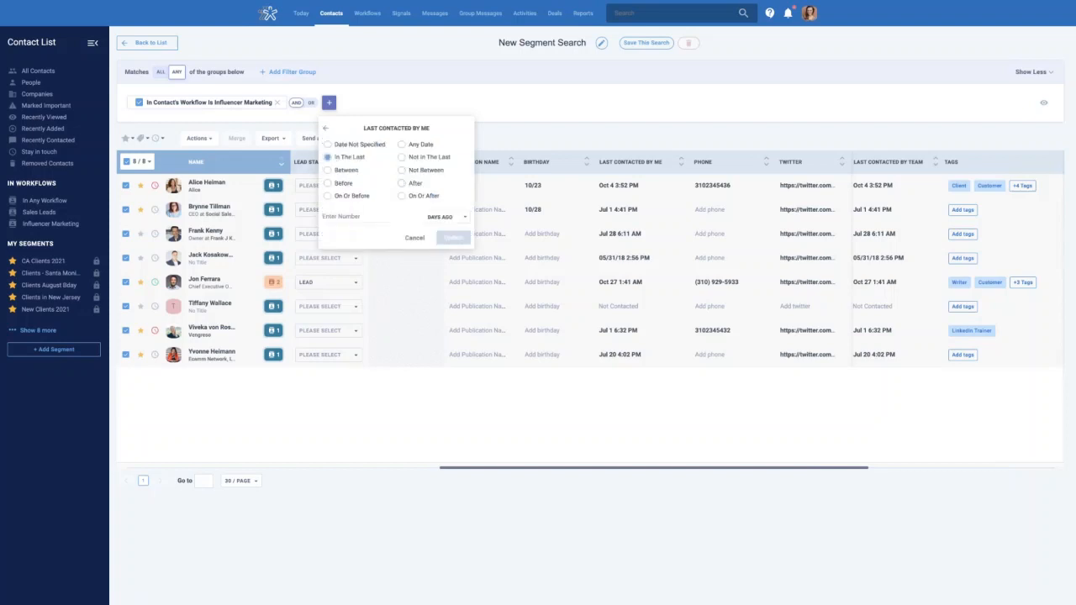
type("30")
left_click(453, 239)
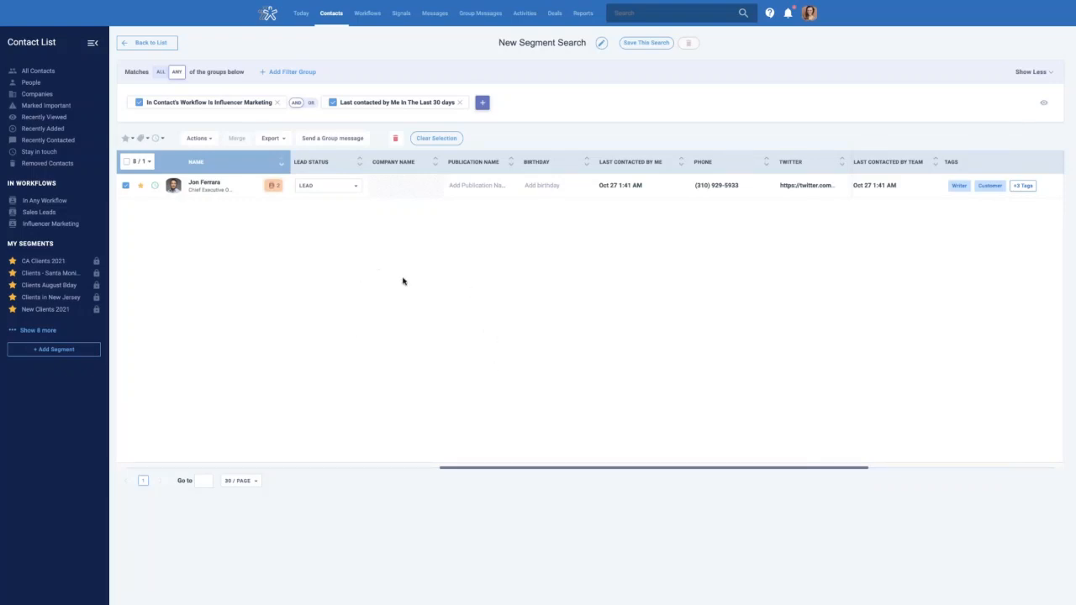
left_click(517, 45)
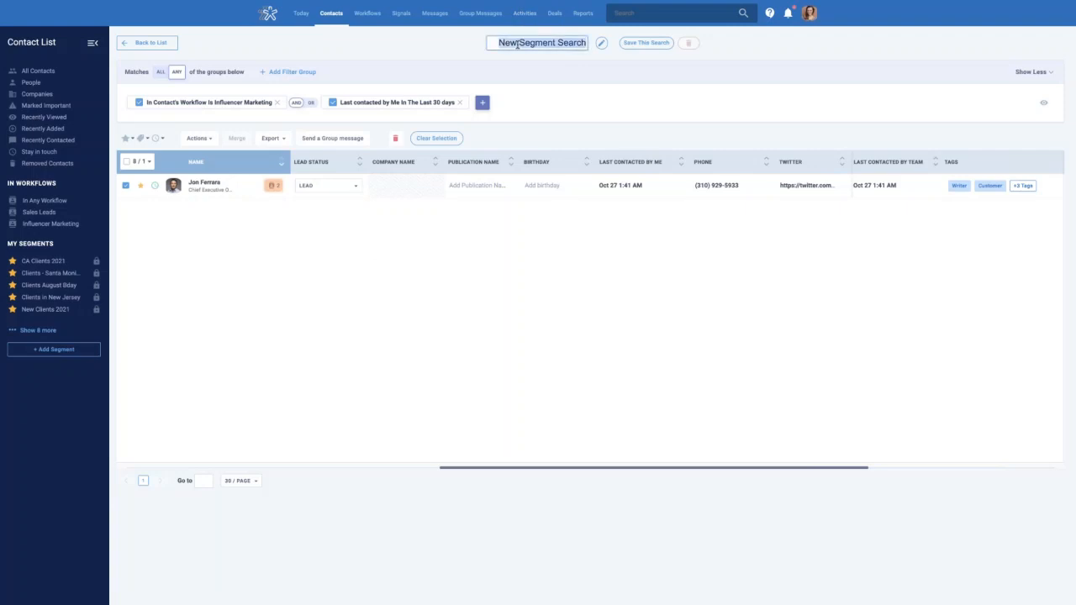
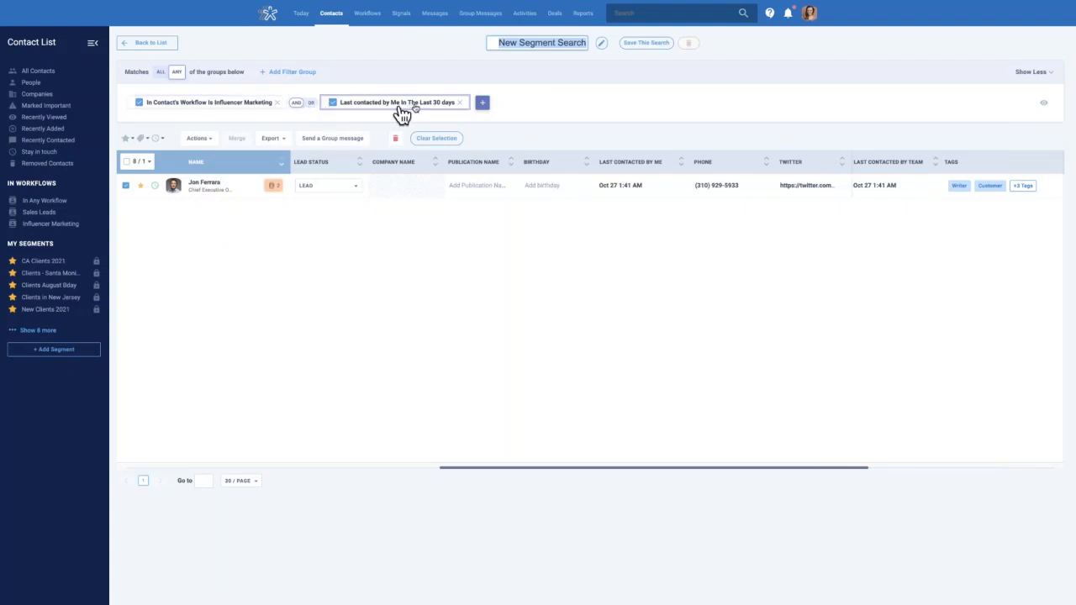
Browse the Clients - Santa Monica and Clients August Bday segments, then open the Sales Leads workflow
left_click(37, 275)
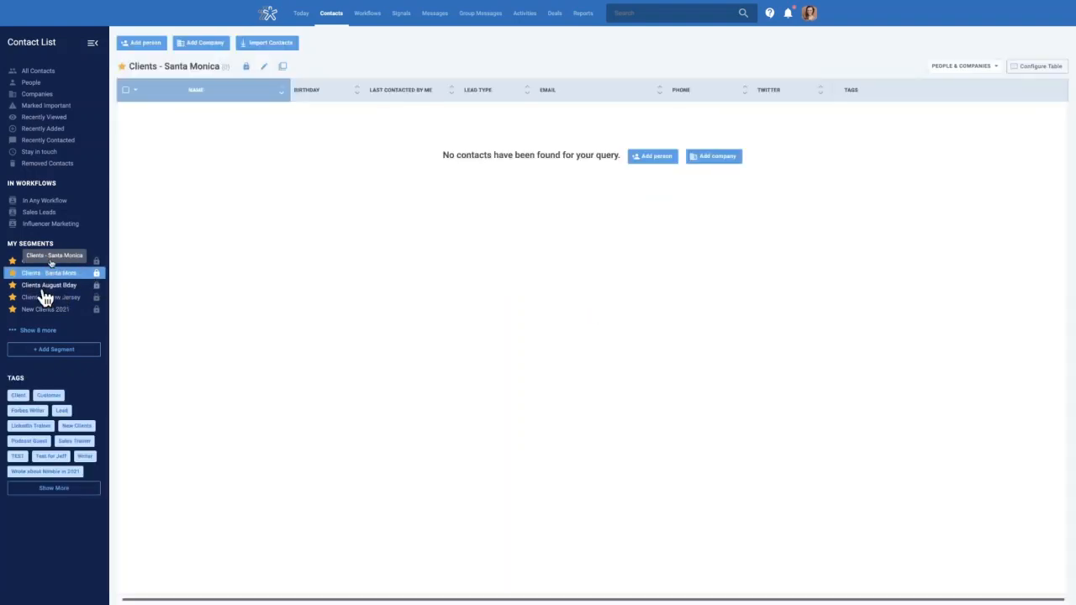
left_click(34, 287)
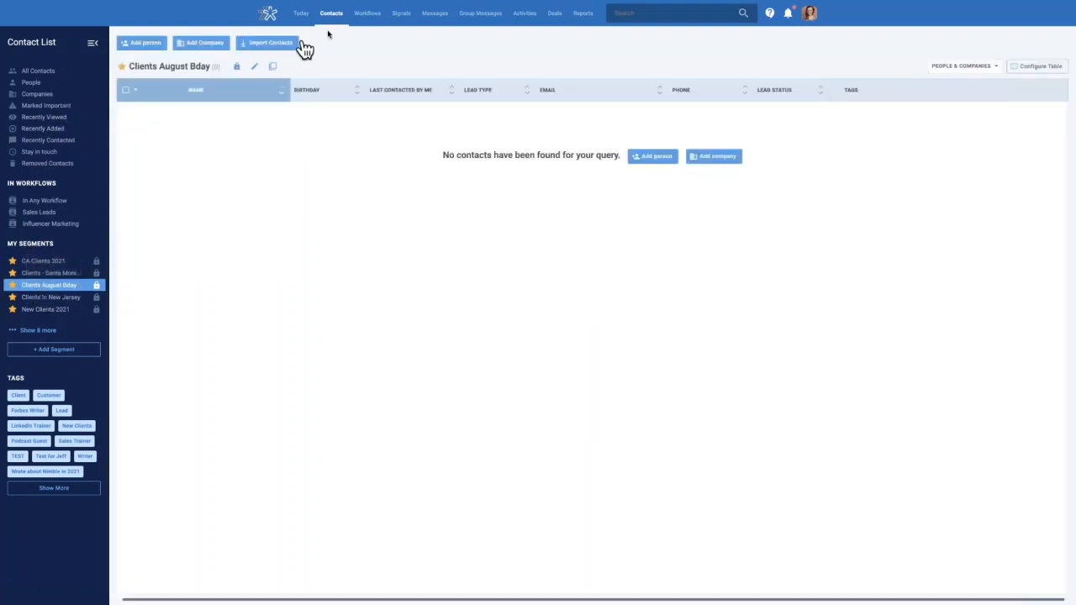
left_click(359, 17)
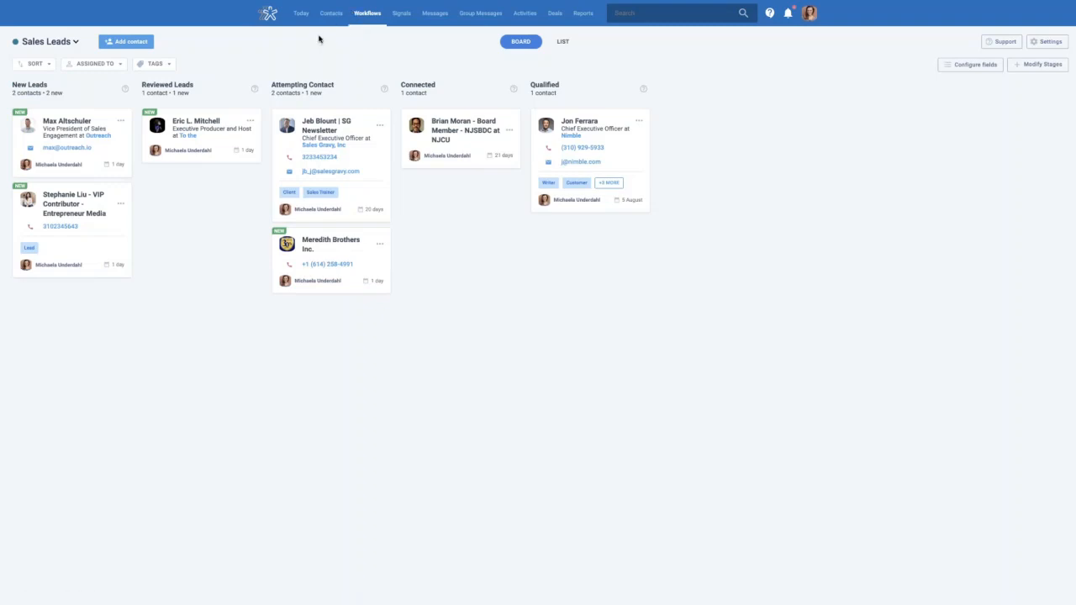
Open Deals and scroll across the Buyer pipeline stages, from contract sending to BINSR
left_click(555, 13)
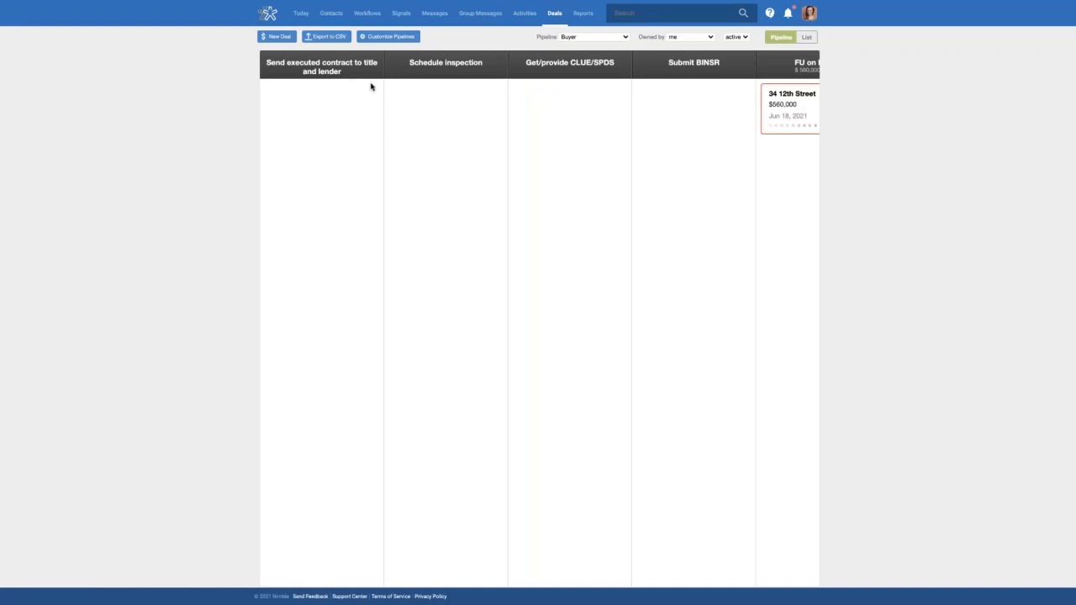
scroll(608, 116, "right", 1)
scroll(609, 116, "left", 1)
scroll(743, 152, "right", 3)
scroll(746, 151, "left", 3)
Switch the board to the Sales Pipeline and scroll through its 27 Prospecting / Lead Generation deals
left_click(566, 37)
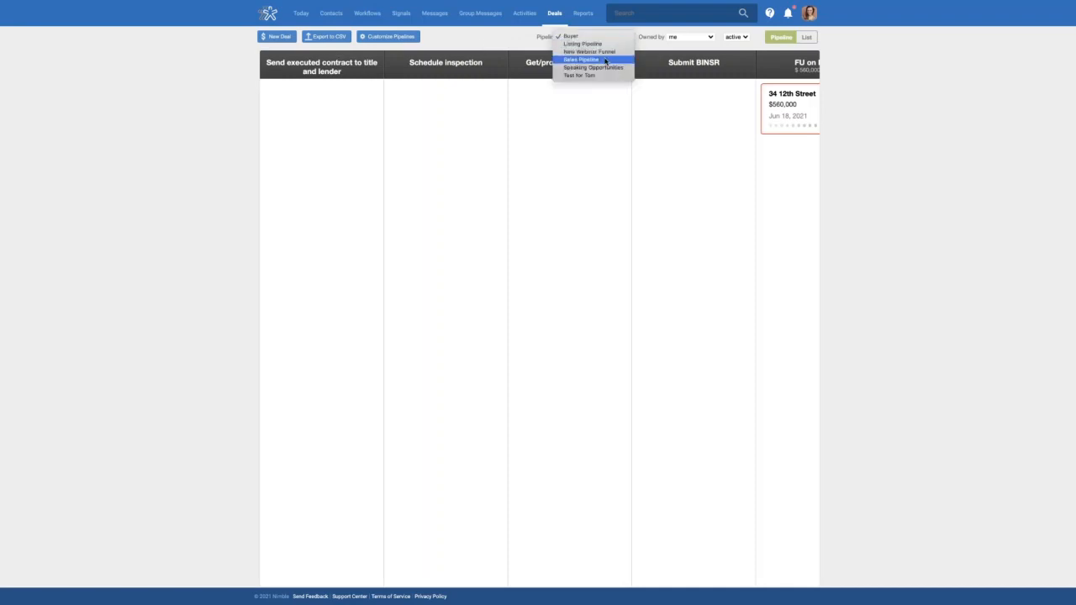
left_click(449, 91)
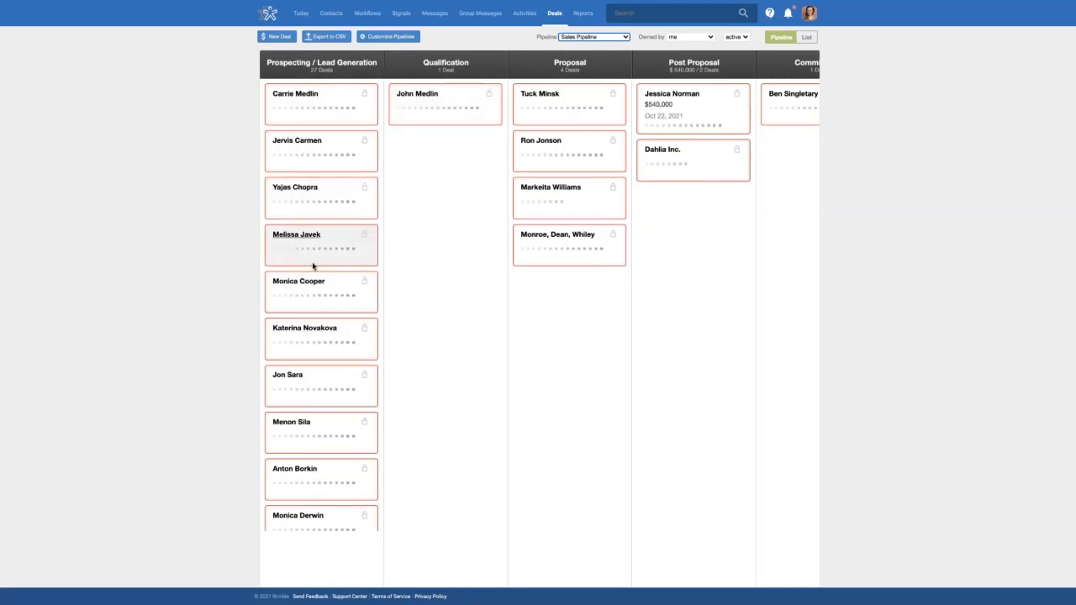
scroll(303, 244, "down", 2)
scroll(307, 219, "down", 2)
scroll(312, 271, "up", 4)
scroll(317, 272, "down", 5)
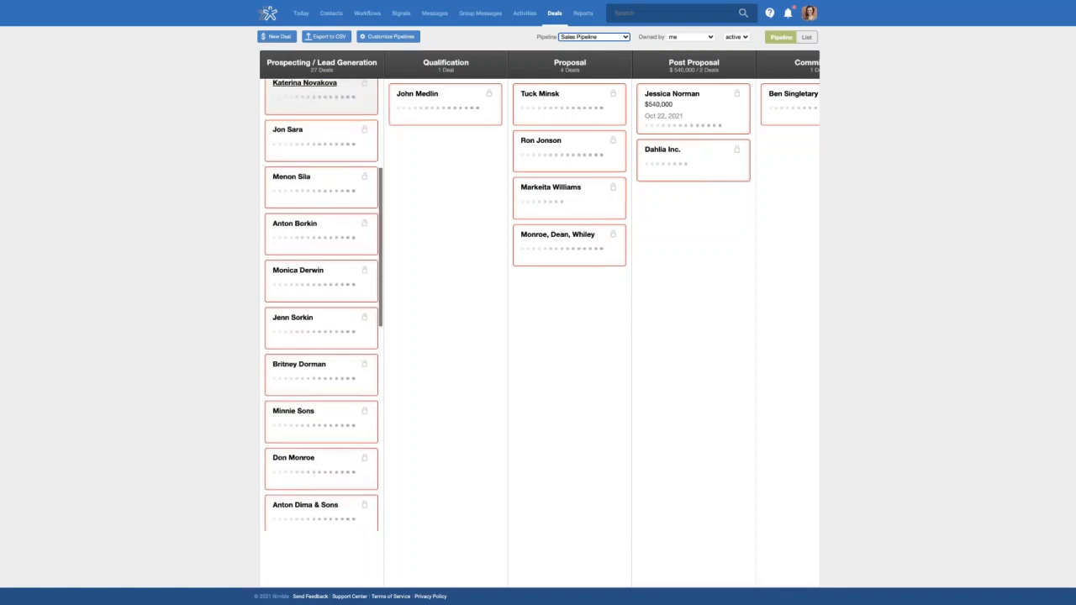
scroll(315, 271, "down", 2)
scroll(316, 272, "up", 7)
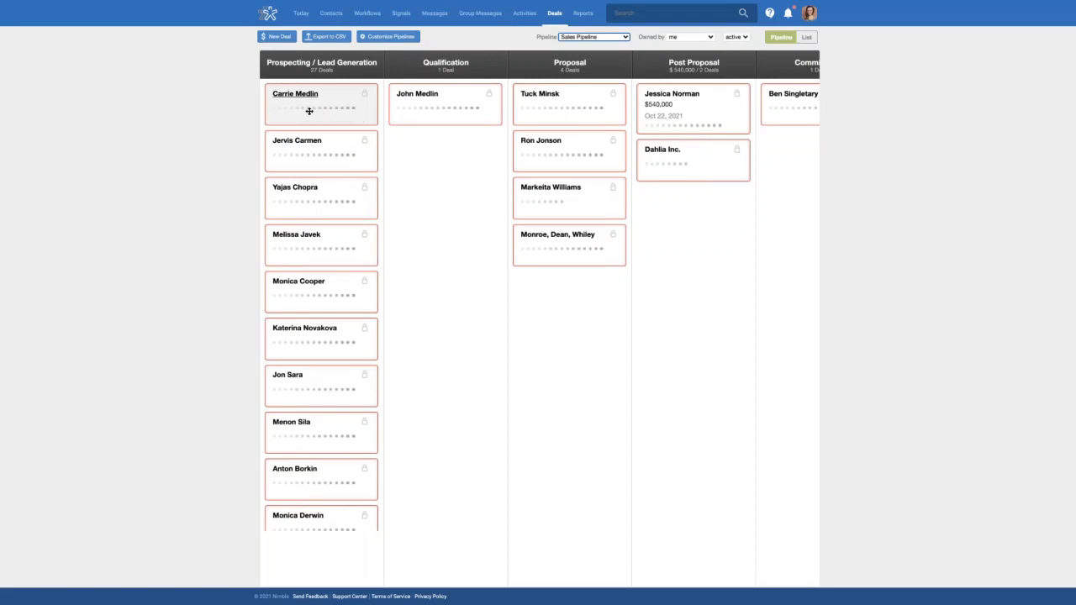
left_click(490, 37)
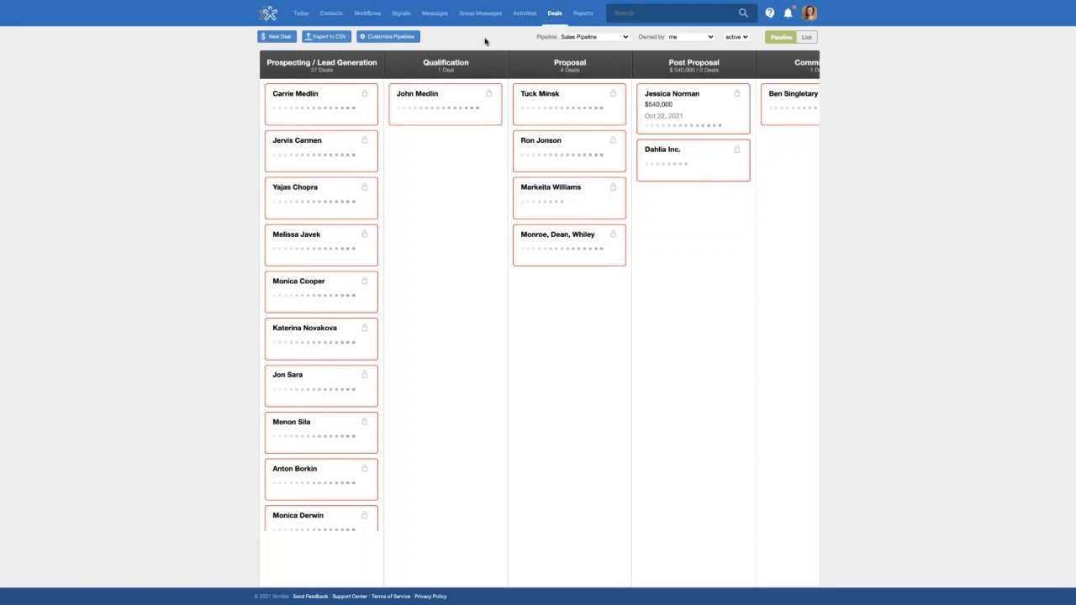
left_click(277, 37)
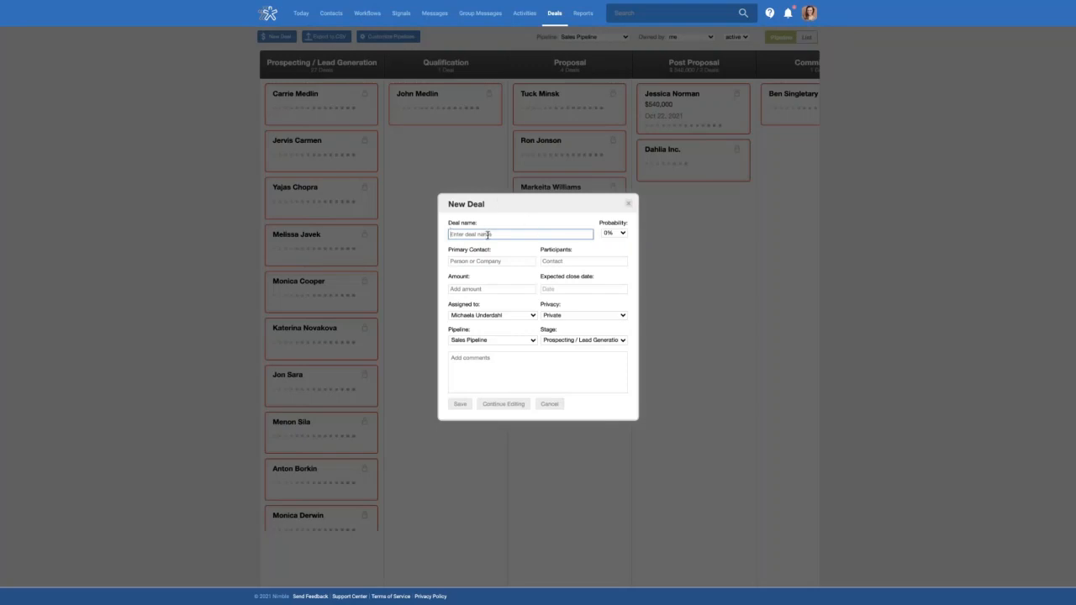
left_click(623, 233)
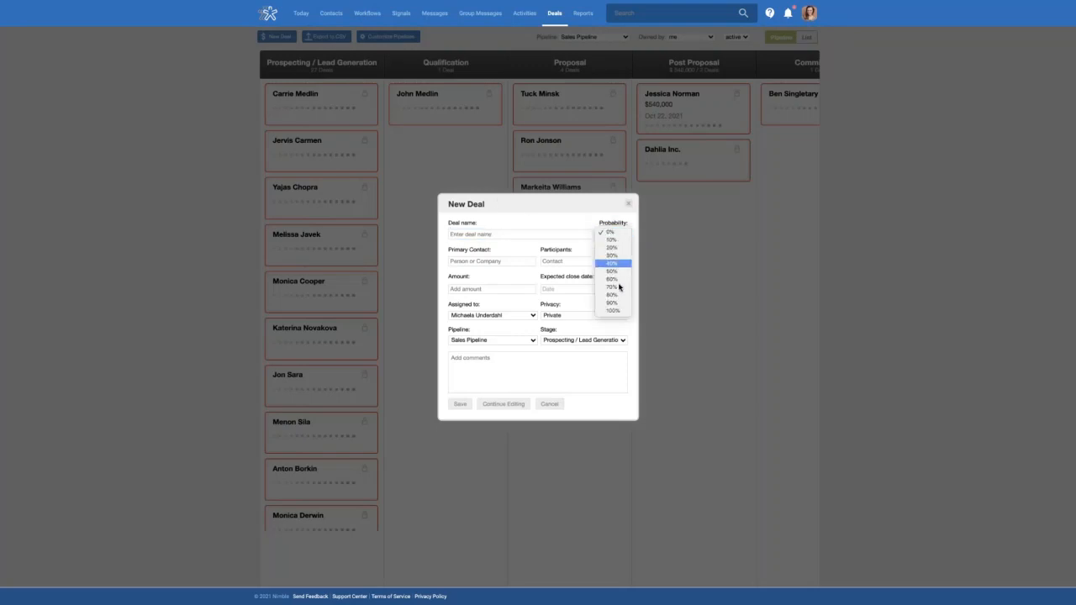
left_click(490, 257)
left_click(488, 261)
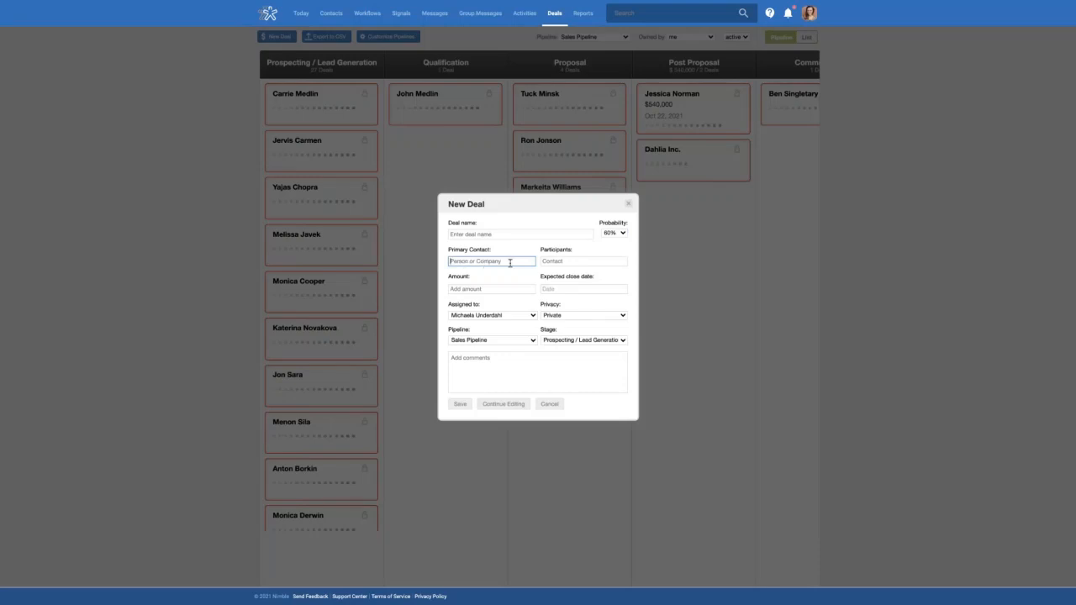
left_click(560, 261)
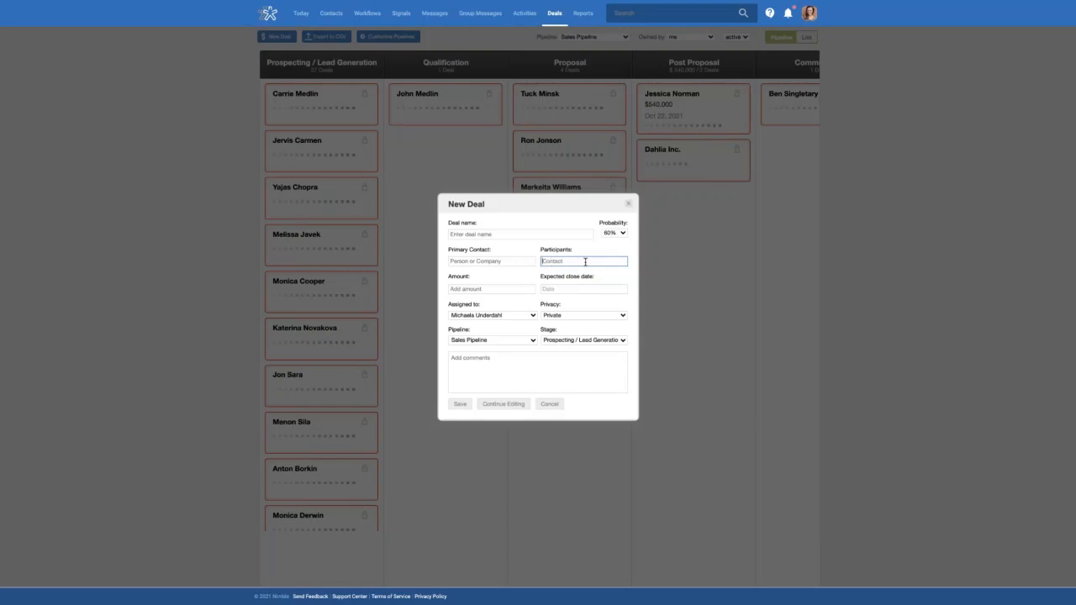
left_click(482, 289)
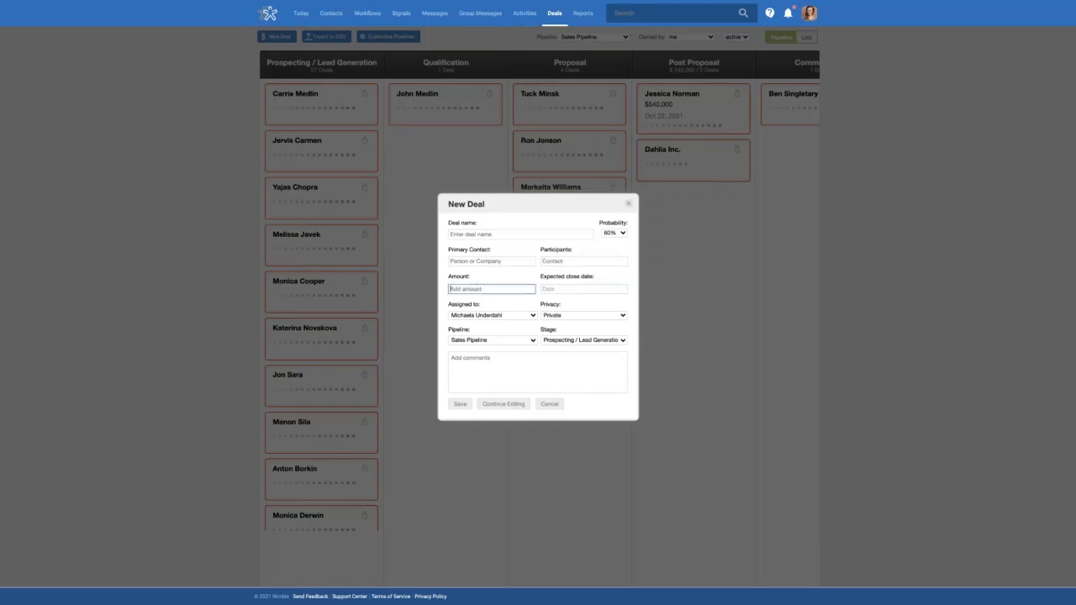
left_click(572, 288)
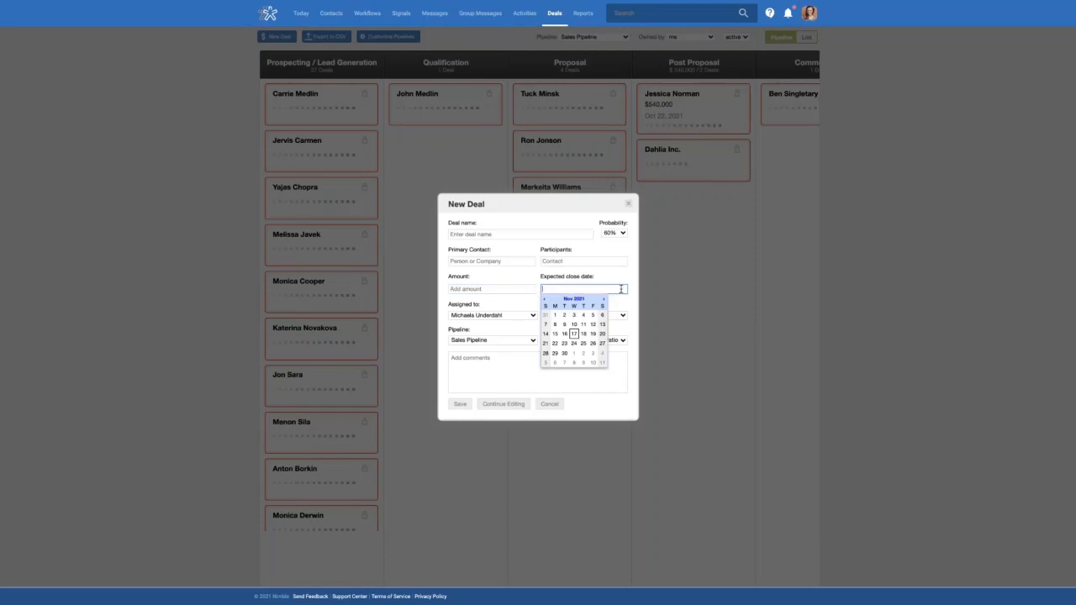
left_click(519, 315)
left_click(506, 314)
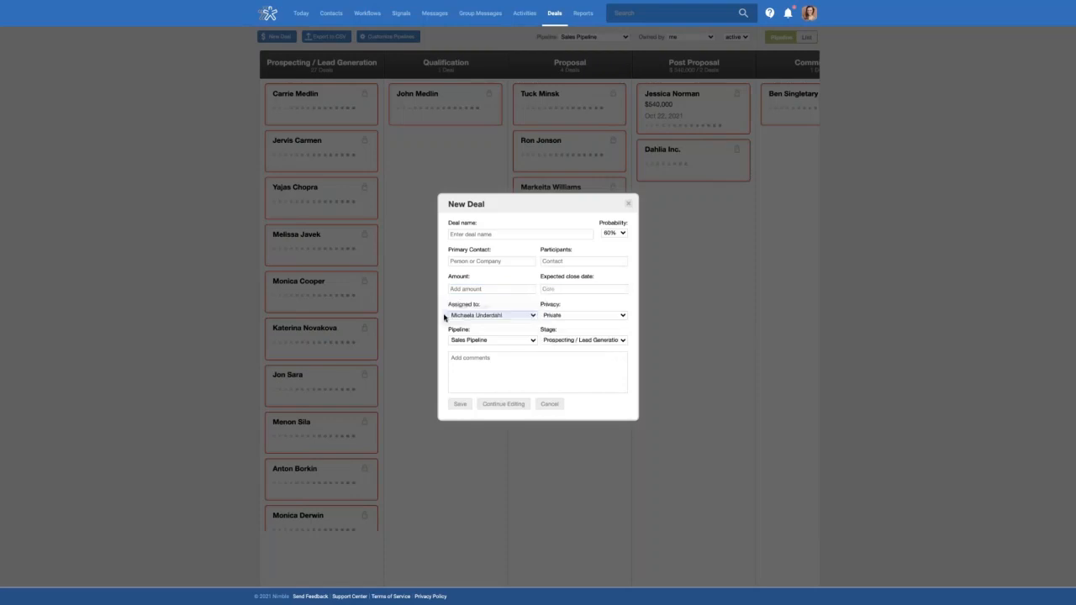
left_click(570, 315)
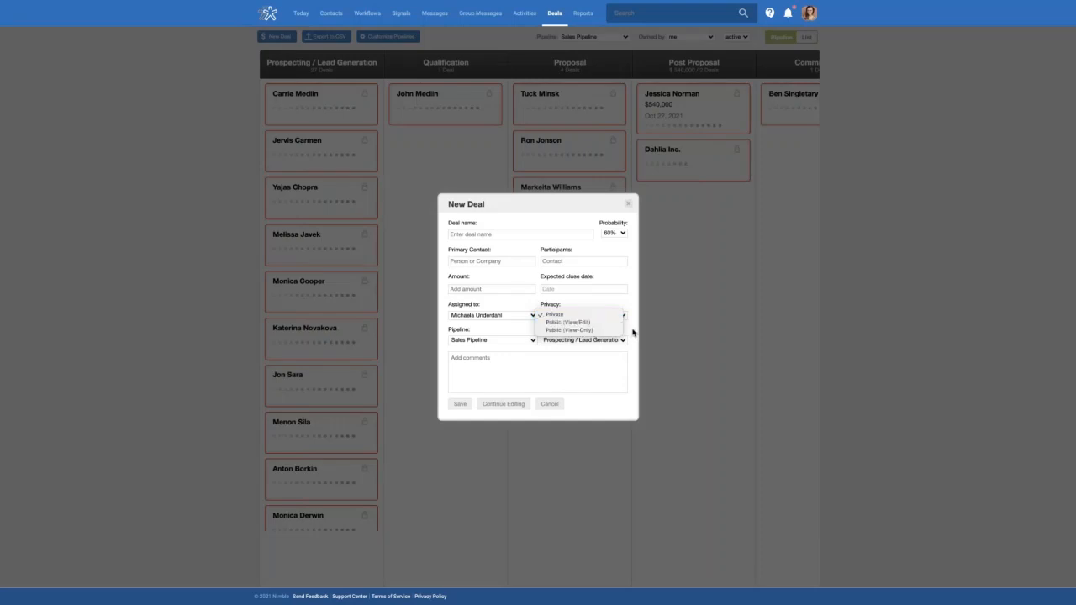
left_click(629, 331)
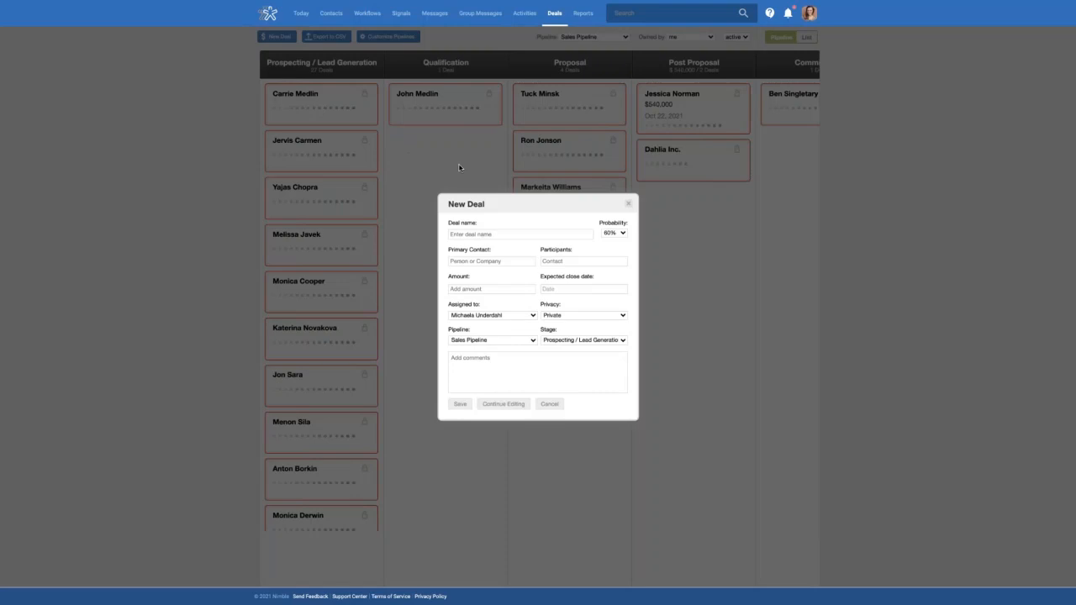
left_click(494, 341)
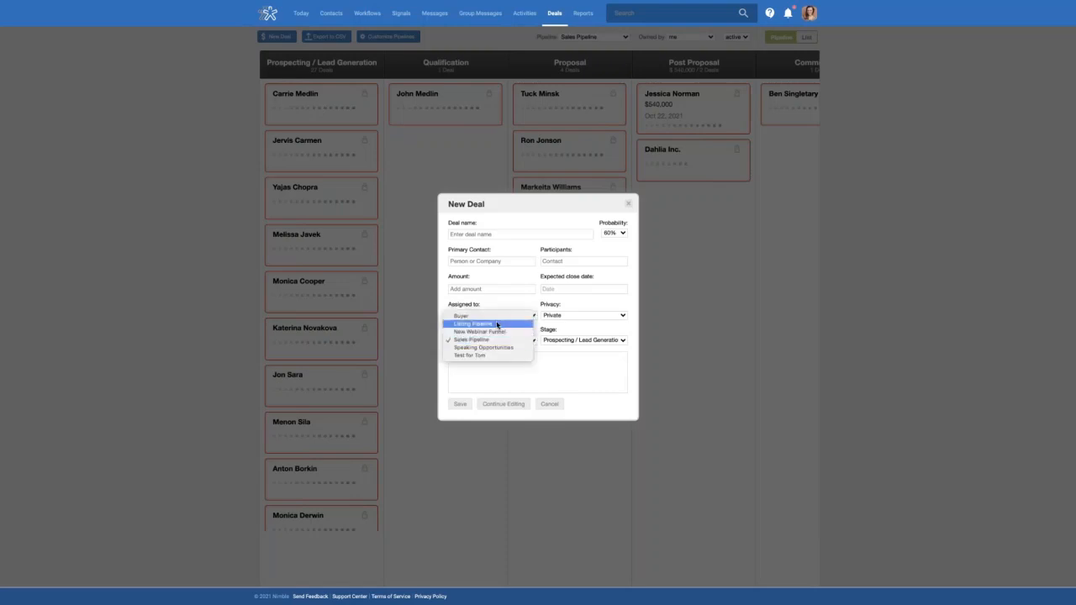
left_click(498, 340)
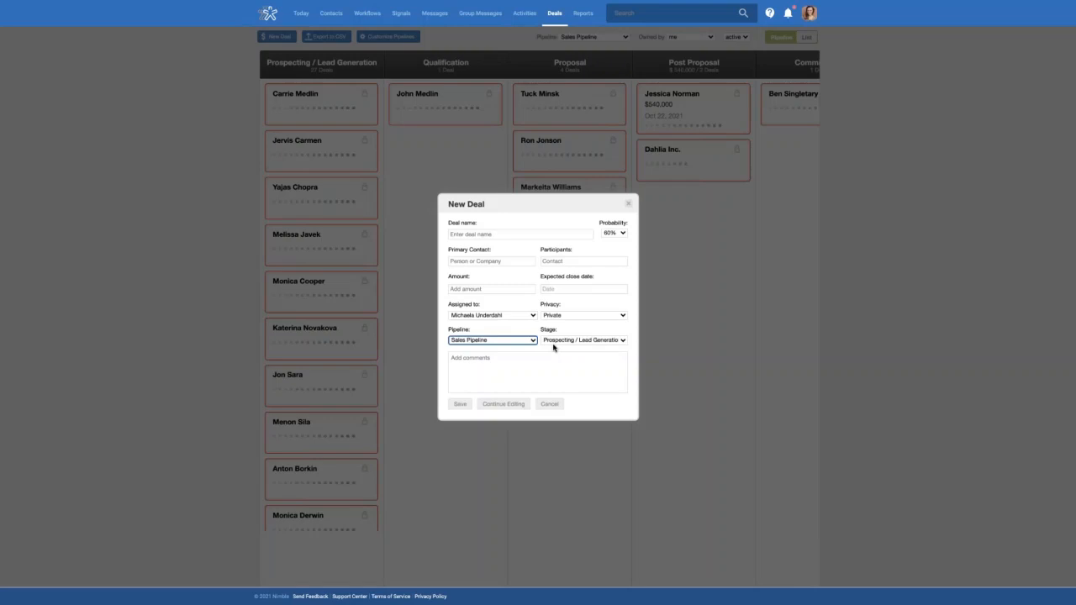
left_click(591, 340)
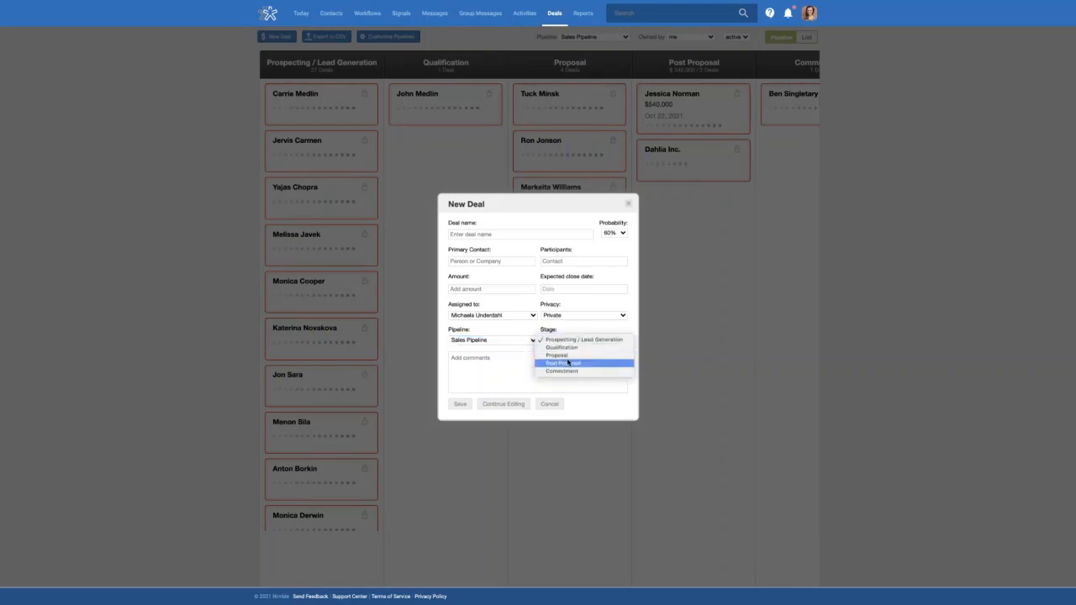
left_click(568, 348)
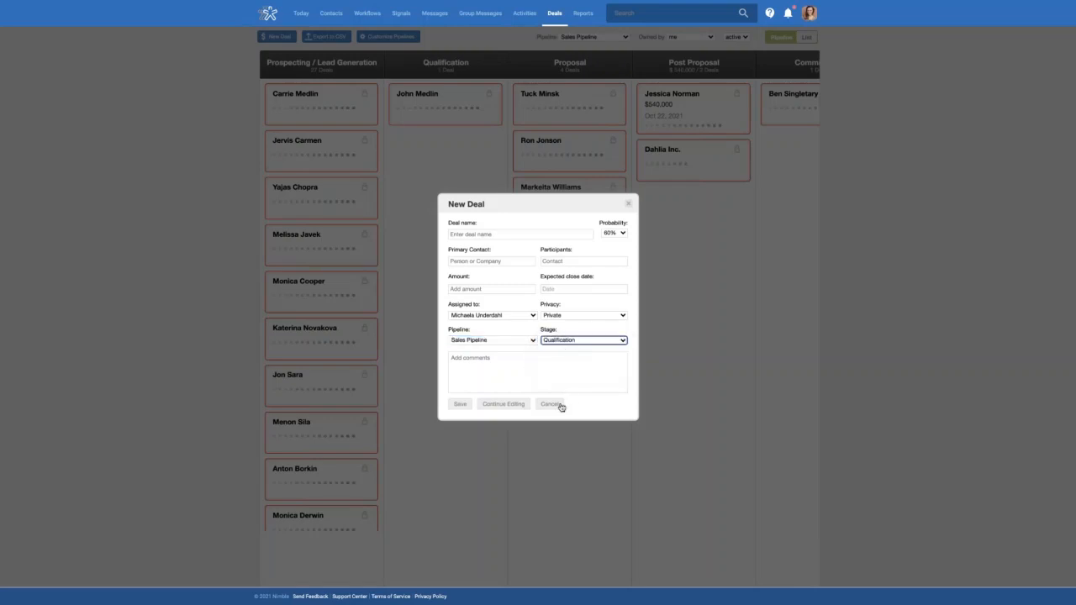
left_click(549, 404)
scroll(654, 281, "right", 5)
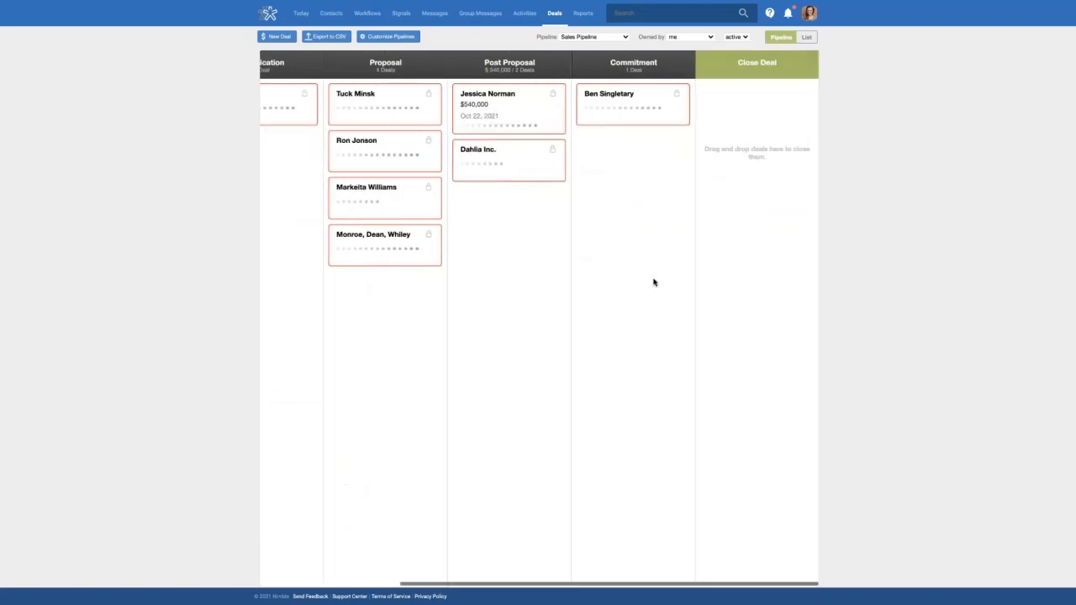
left_click(601, 39)
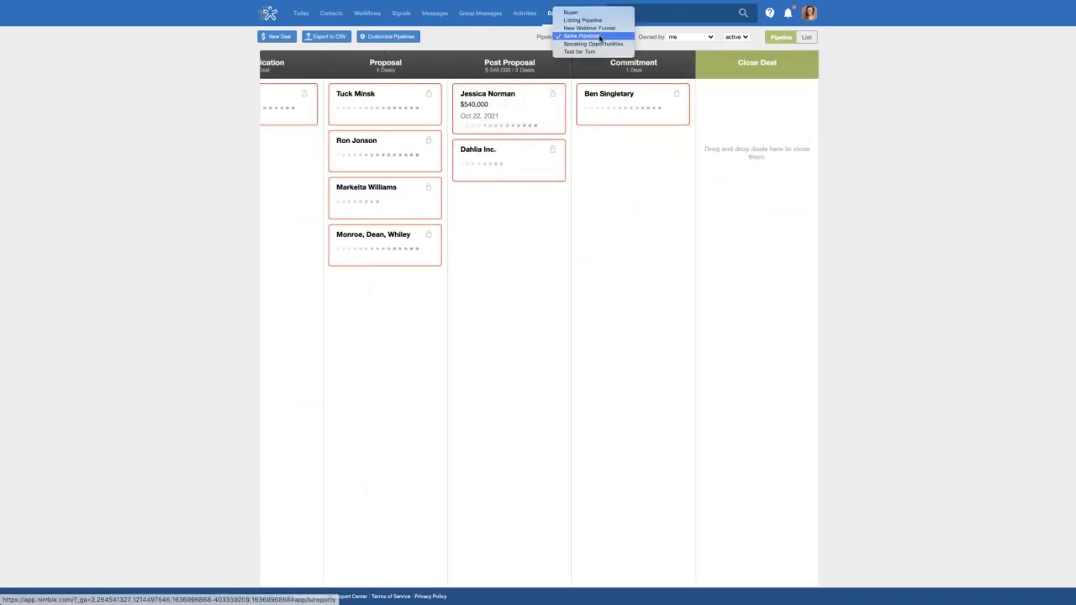
left_click(596, 20)
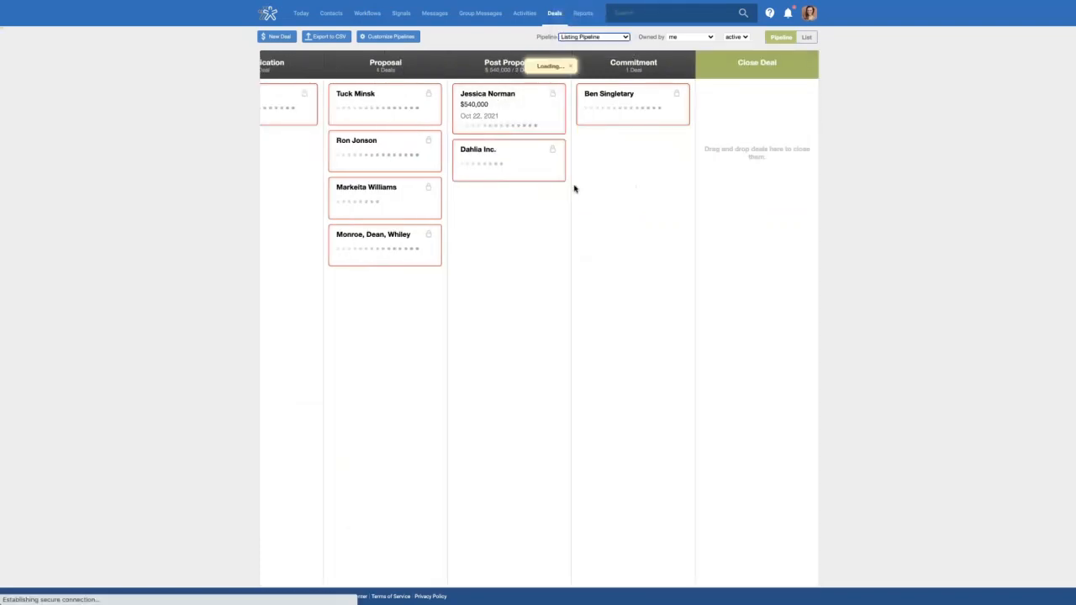
scroll(694, 169, "right", 4)
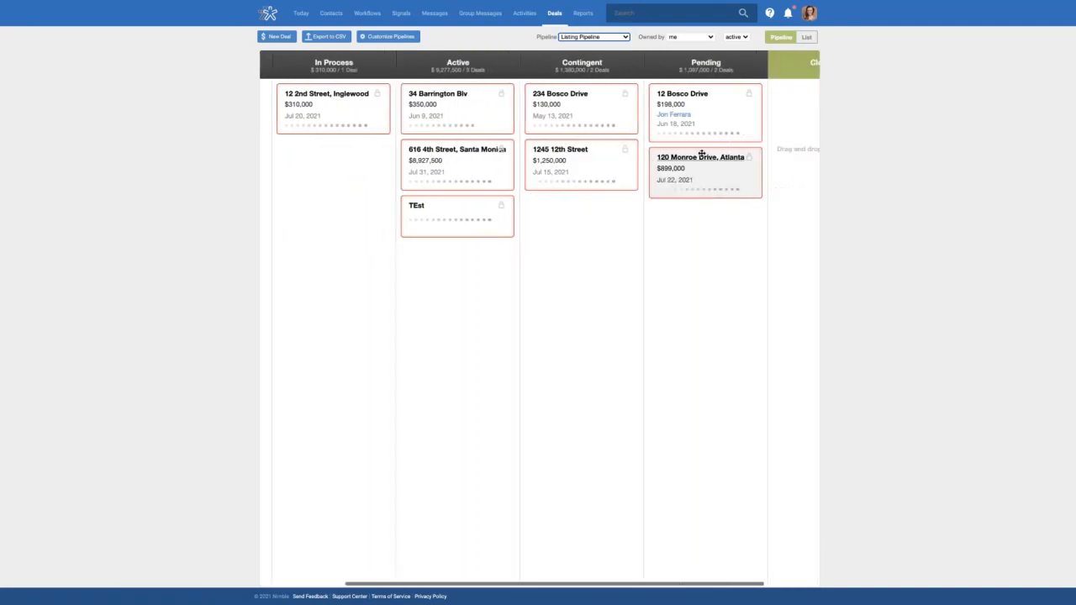
left_click(690, 96)
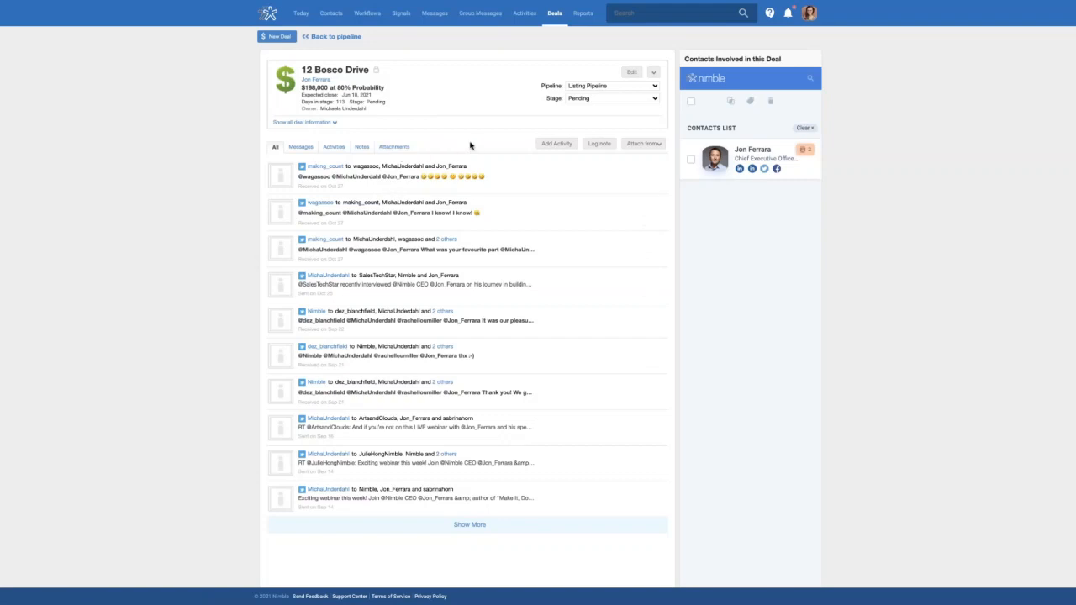
Open the involved contact's profile and scroll through its workflows, contact info, tags and lead fields
left_click(802, 170)
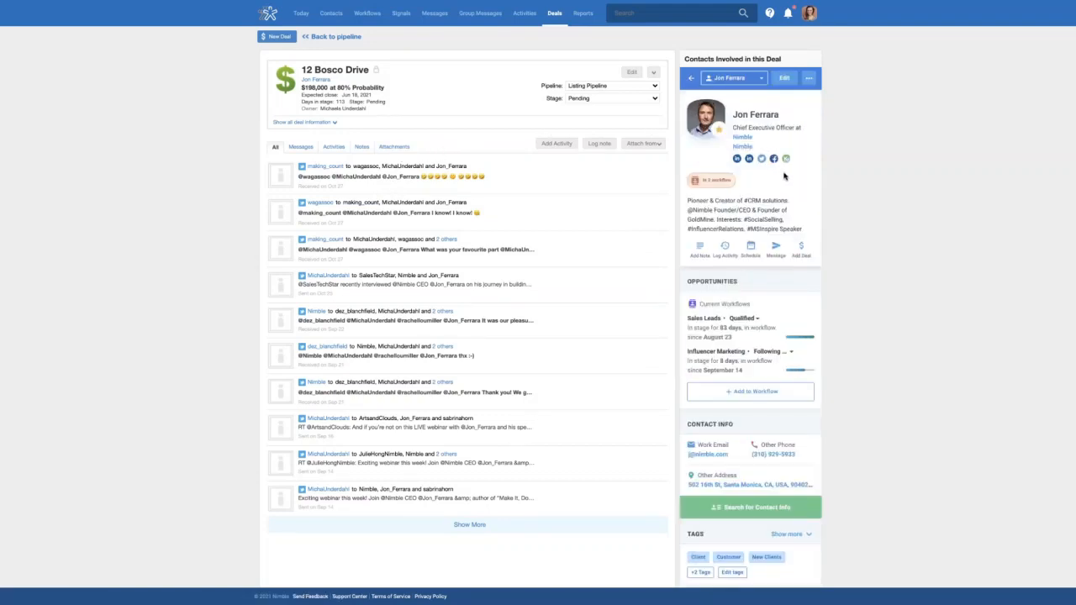
scroll(774, 275, "down", 2)
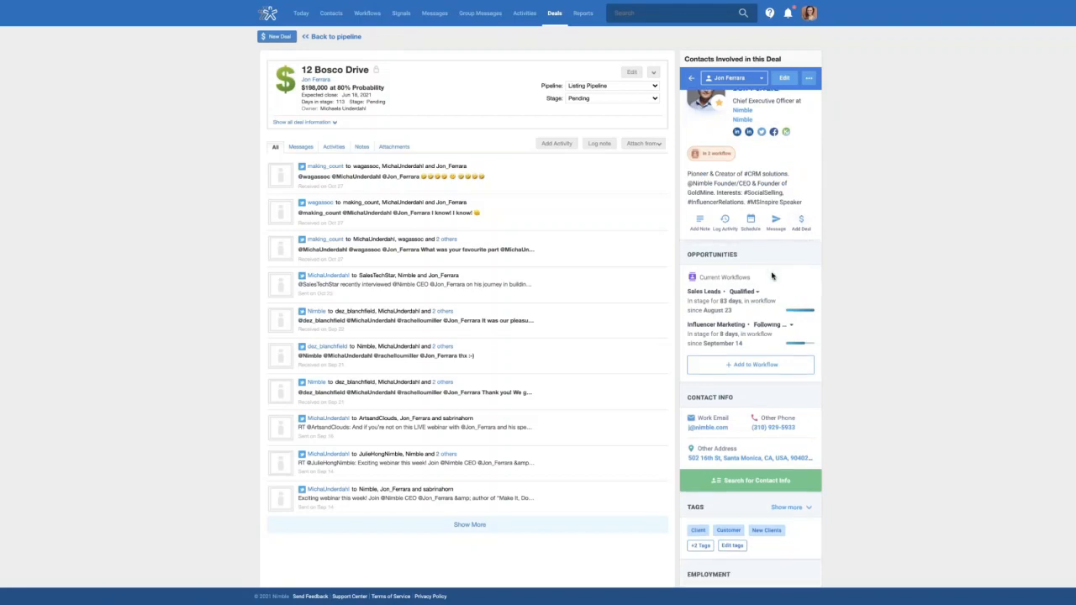
scroll(774, 276, "down", 3)
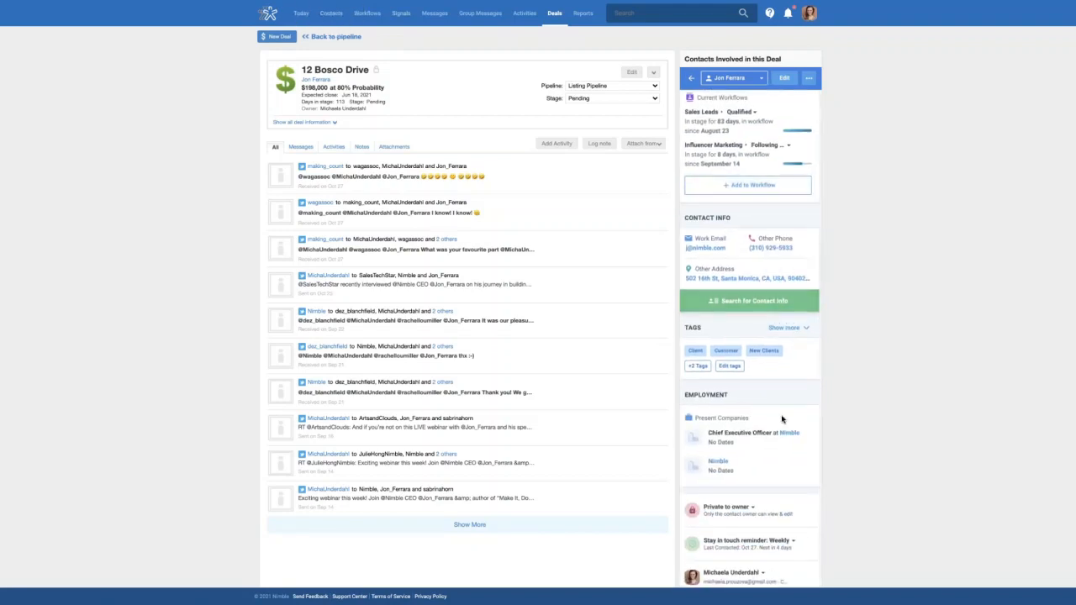
scroll(783, 416, "down", 2)
scroll(784, 412, "down", 1)
scroll(783, 413, "up", 7)
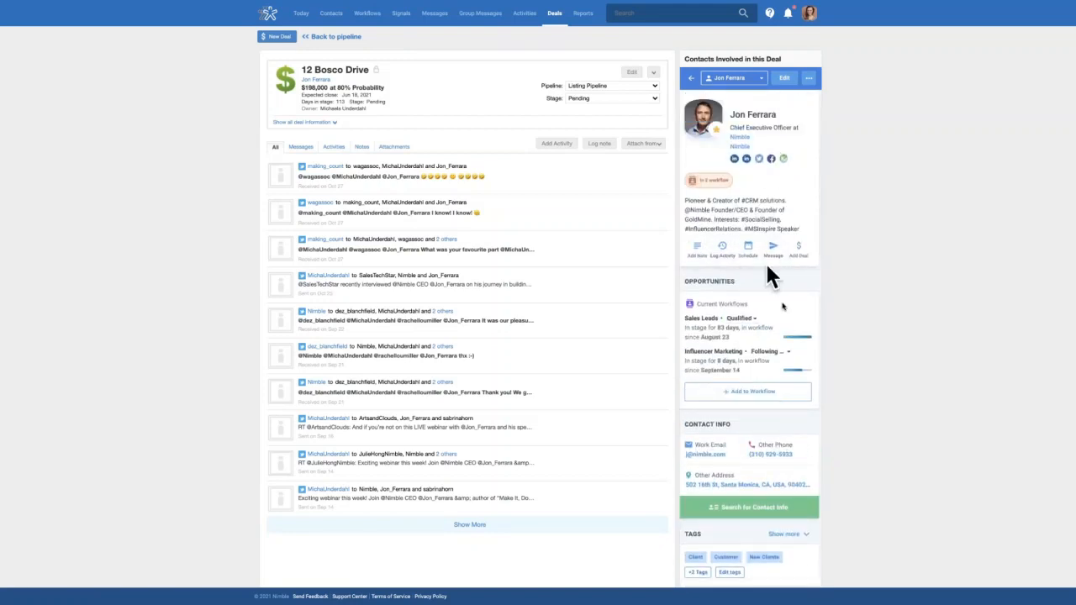
scroll(764, 326, "down", 10)
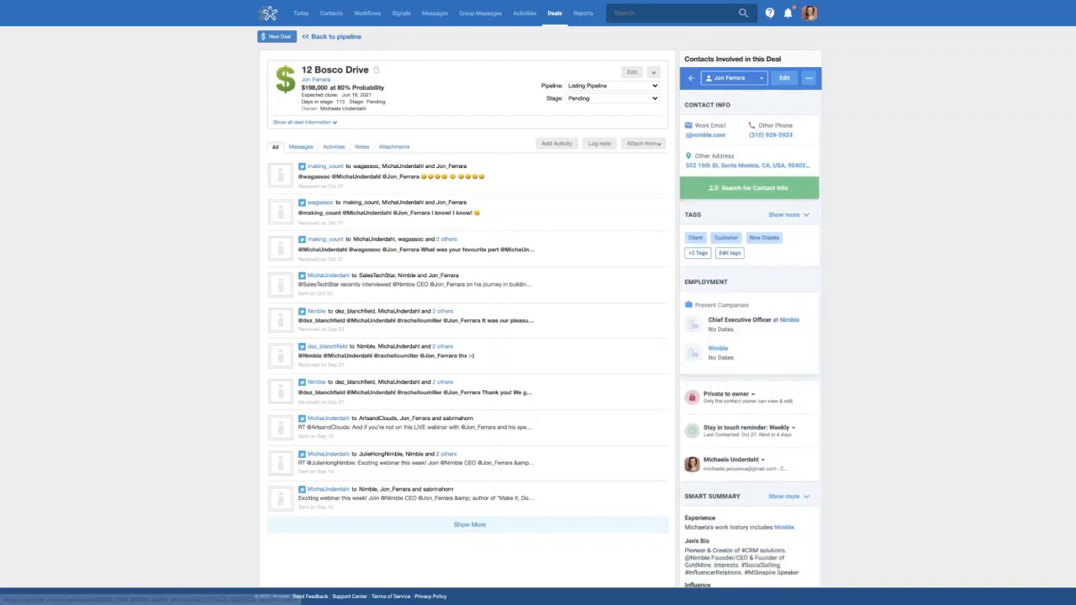
scroll(764, 332, "down", 5)
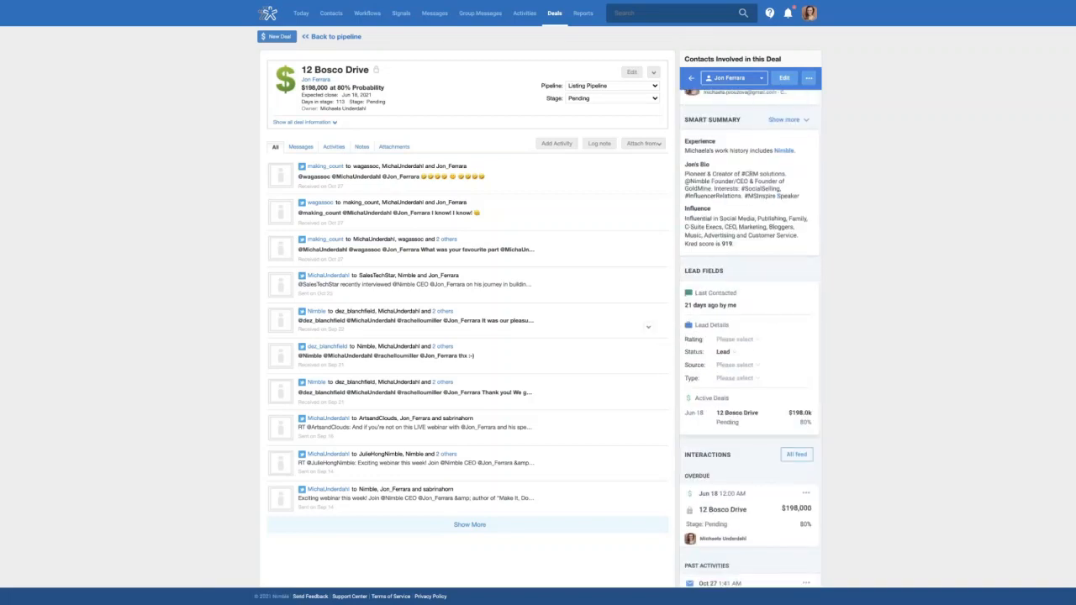
scroll(785, 394, "down", 2)
scroll(773, 428, "down", 2)
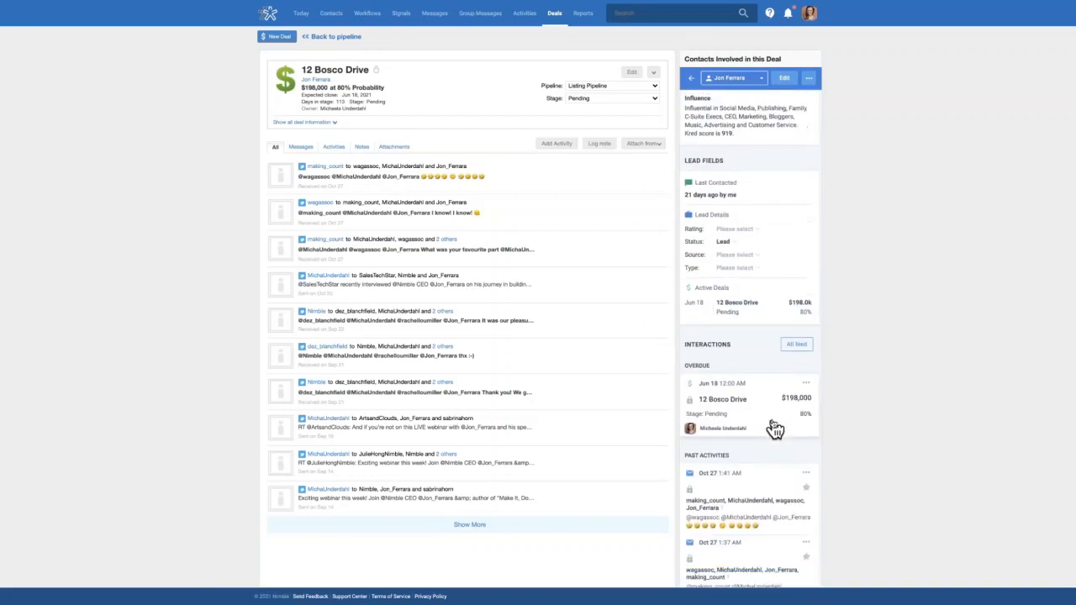
scroll(781, 420, "up", 15)
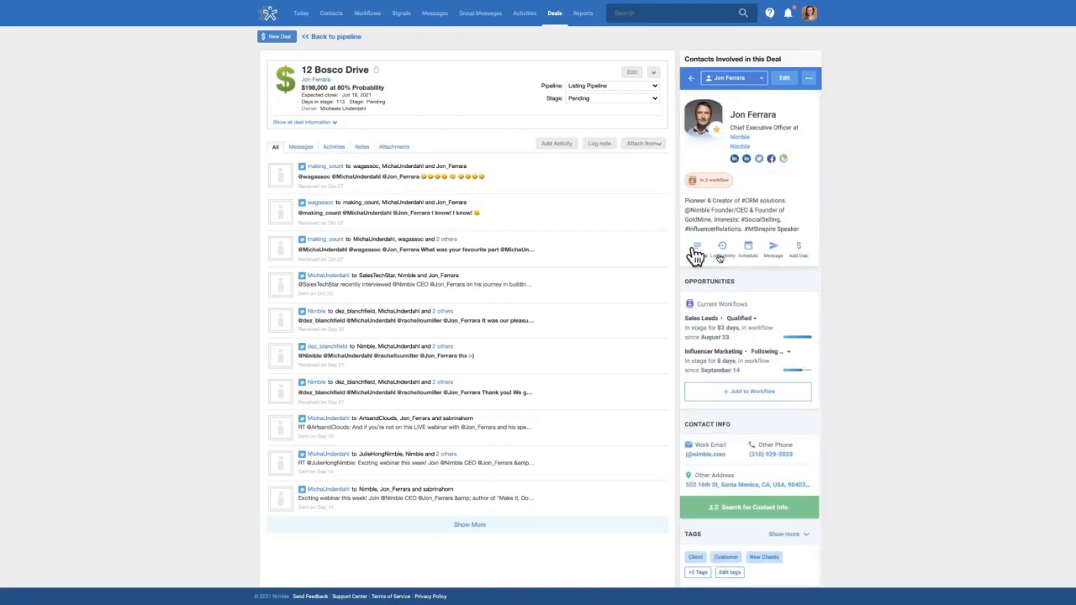
Compose an email from Email 1 to the deal contact, browsing the templates without applying one
left_click(749, 251)
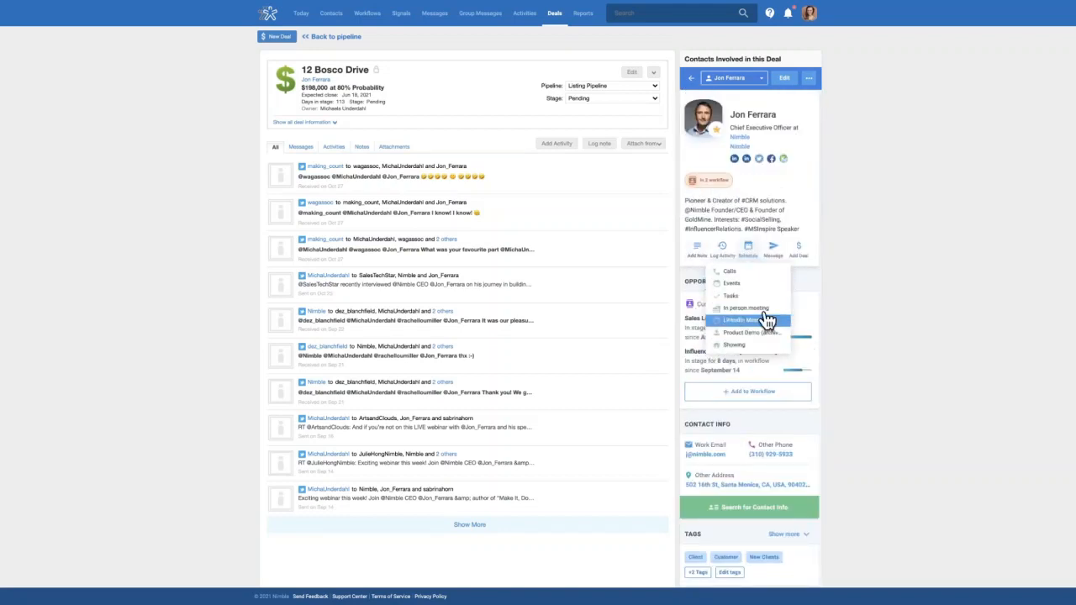
left_click(782, 263)
left_click(752, 271)
left_click(804, 133)
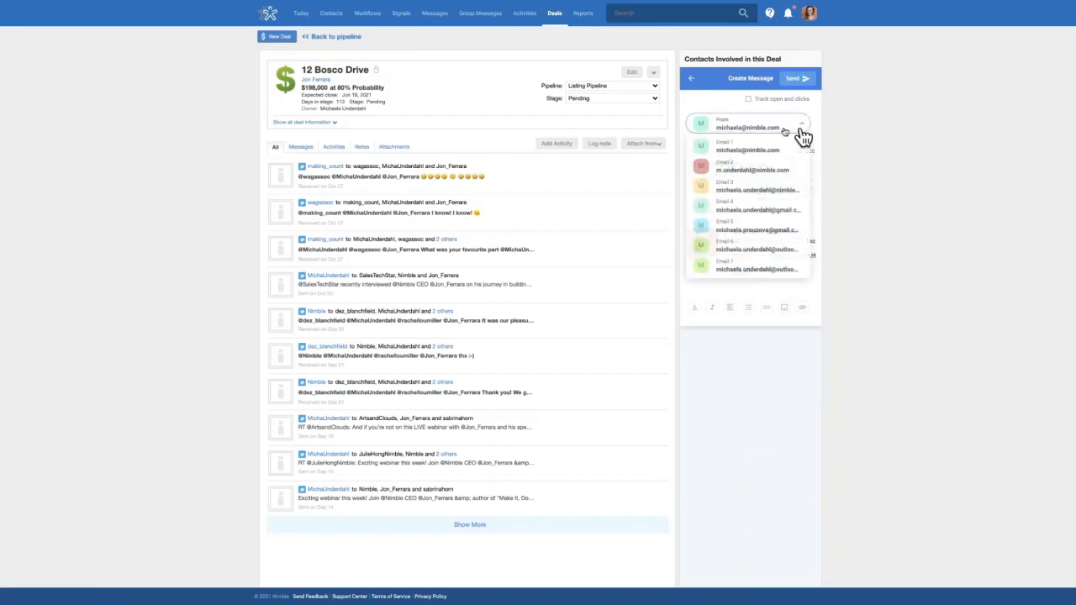
left_click(760, 157)
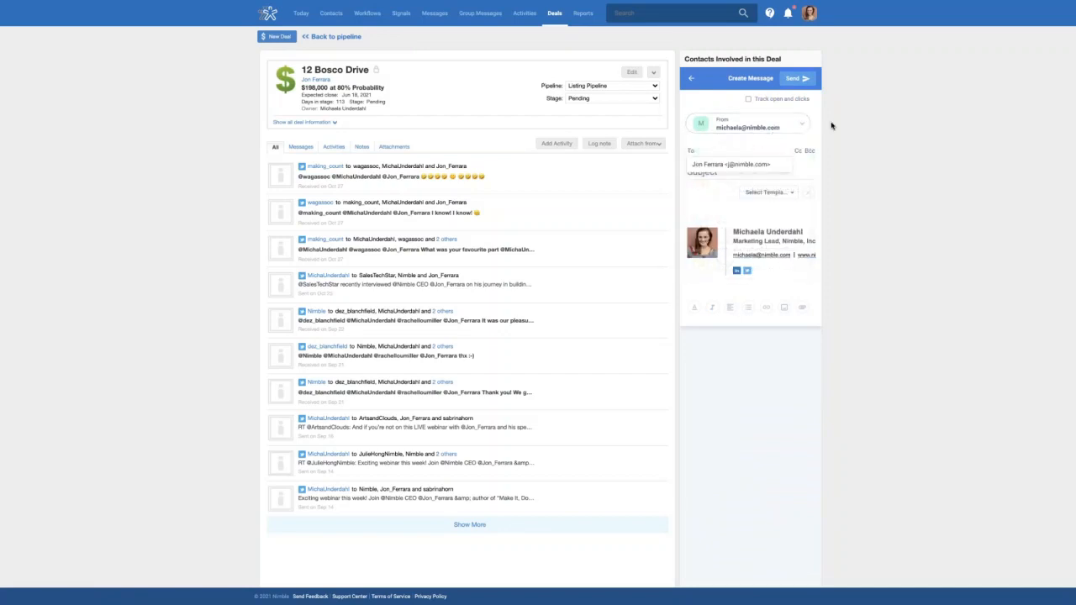
left_click(711, 152)
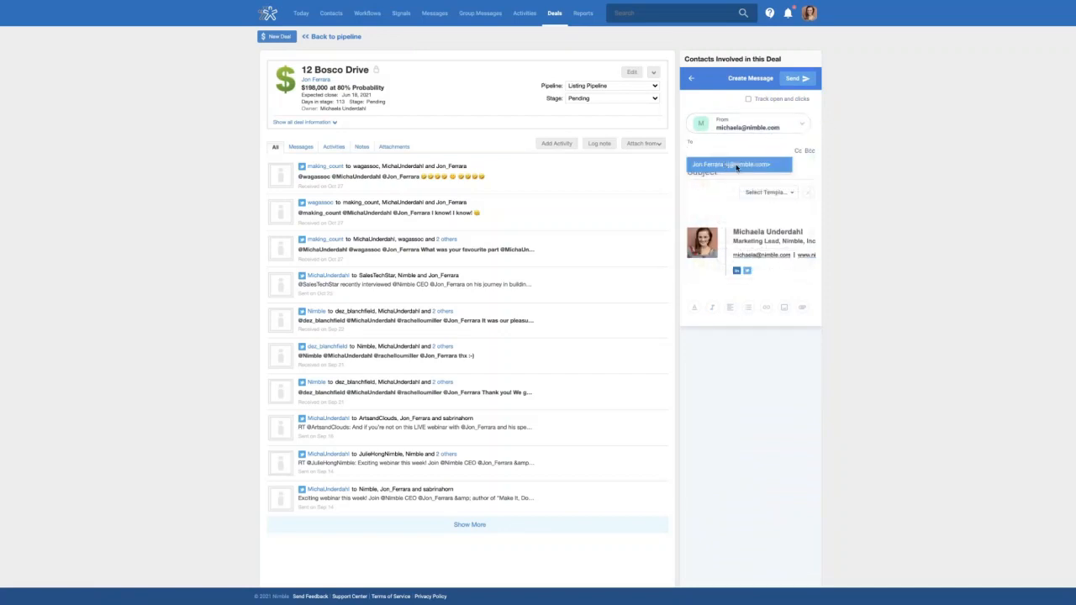
left_click(736, 165)
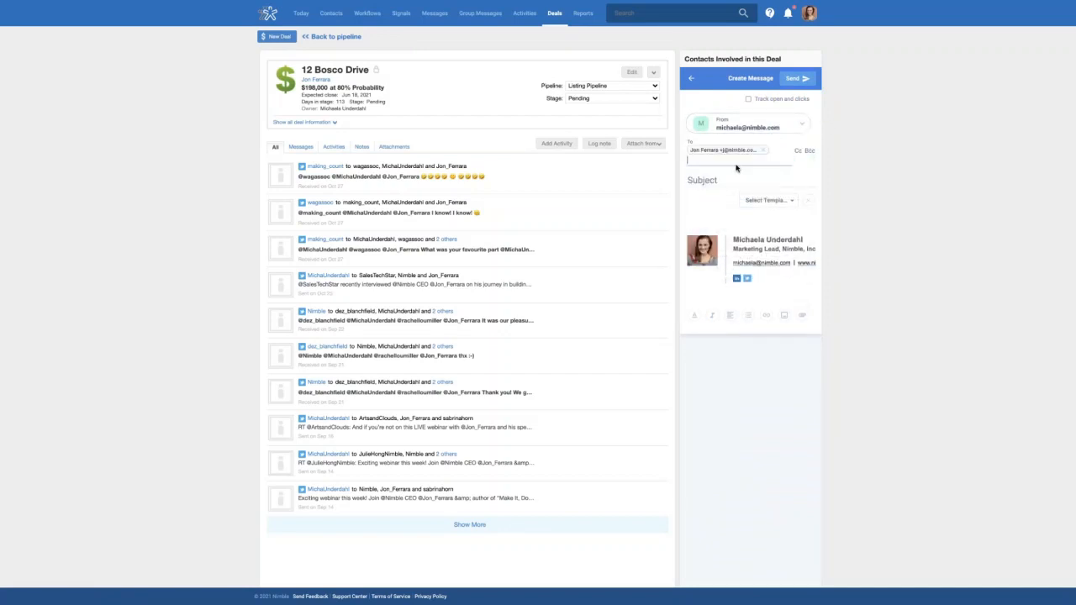
left_click(783, 203)
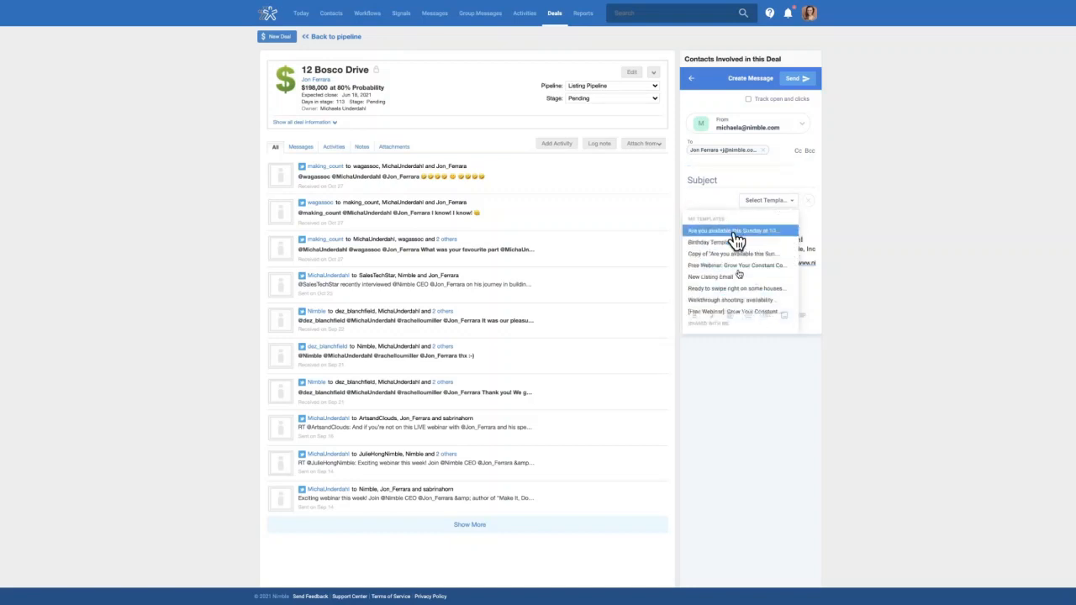
left_click(719, 202)
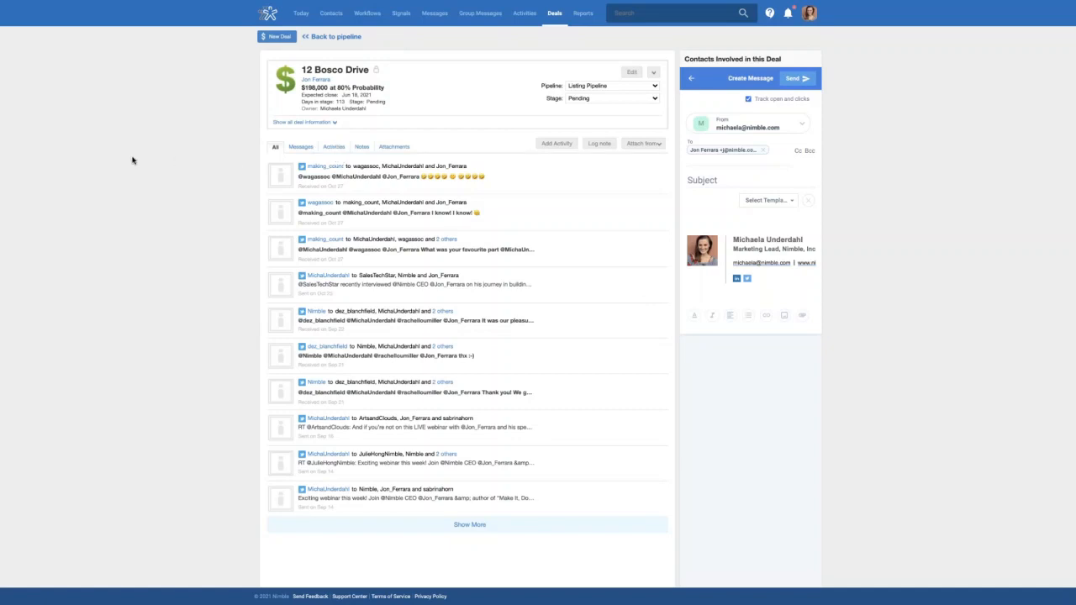
Check the deal's Messages, Activities, Notes and Attachments tabs, then return to the Buyer deals board
left_click(305, 148)
left_click(336, 150)
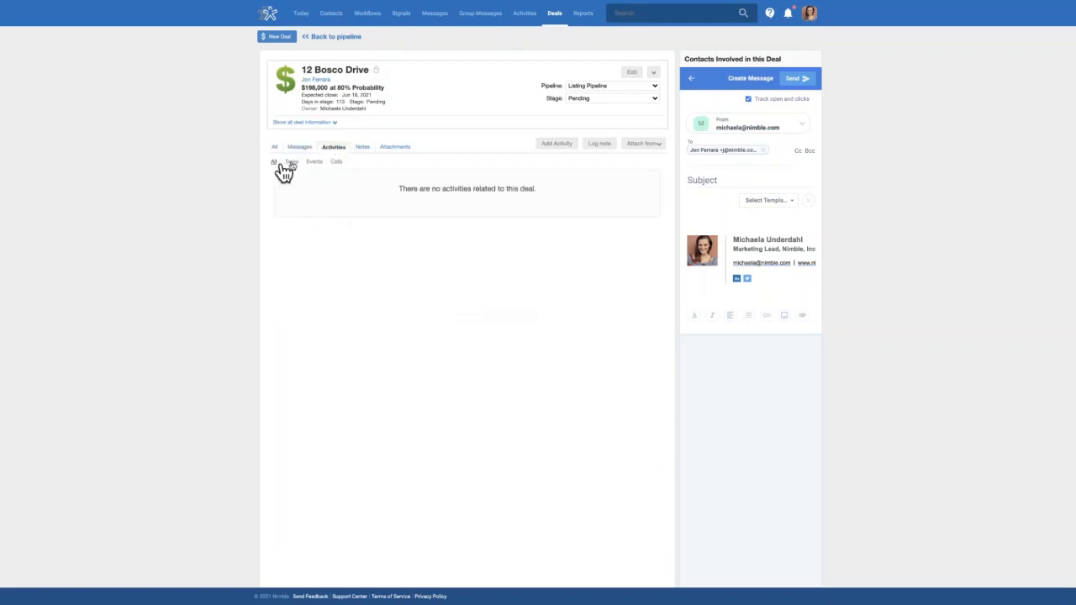
left_click(362, 152)
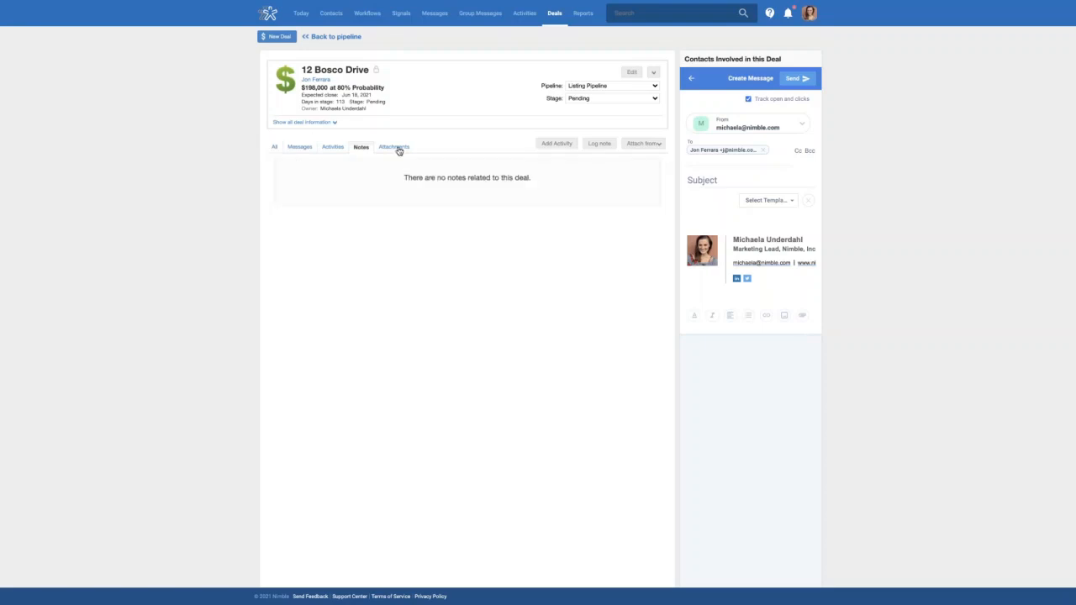
left_click(402, 152)
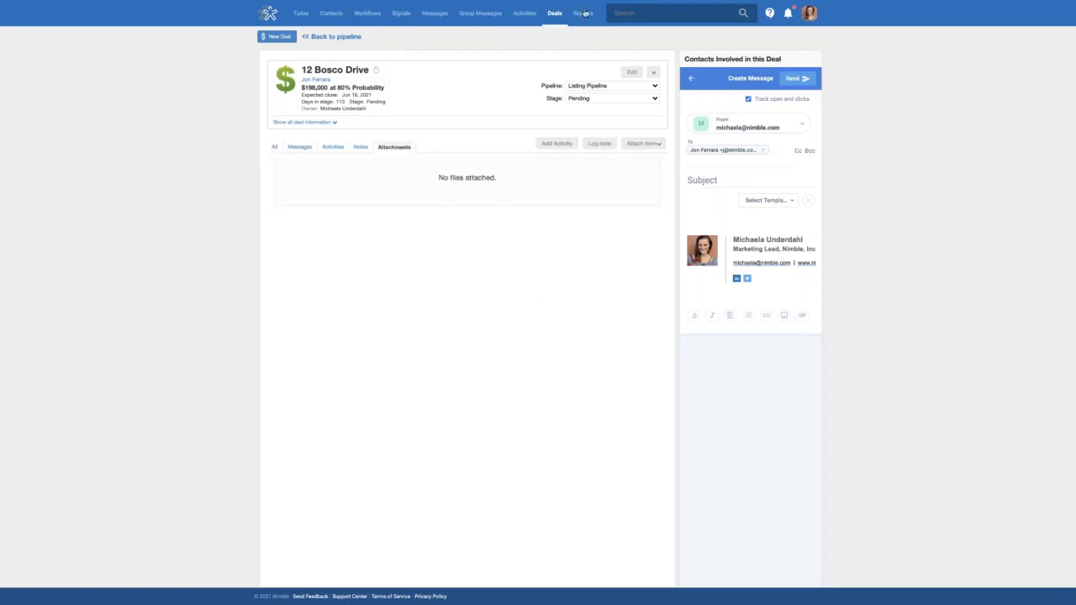
left_click(557, 18)
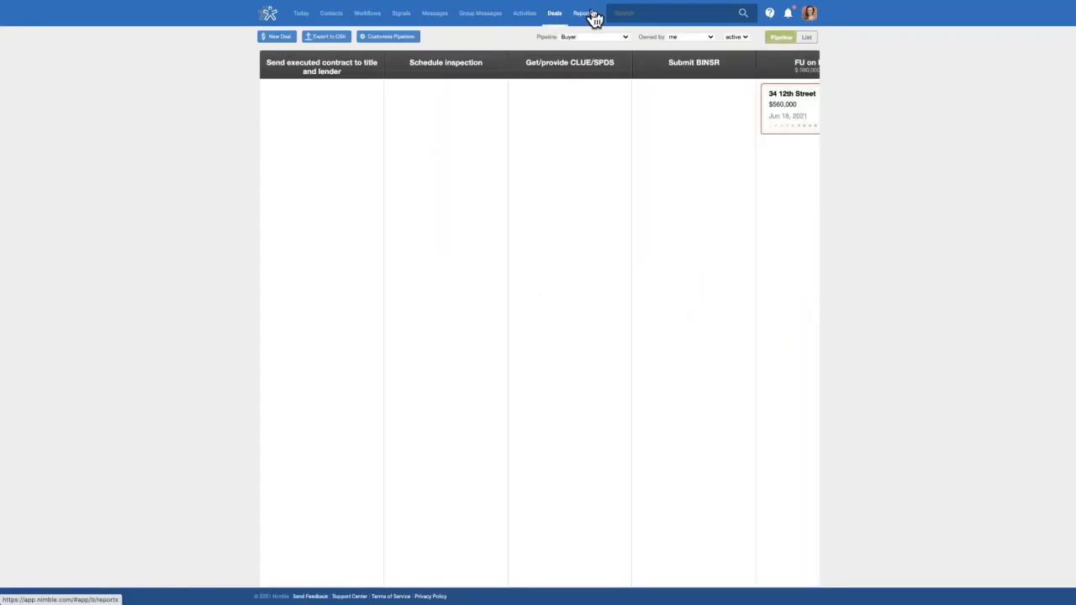
left_click(807, 38)
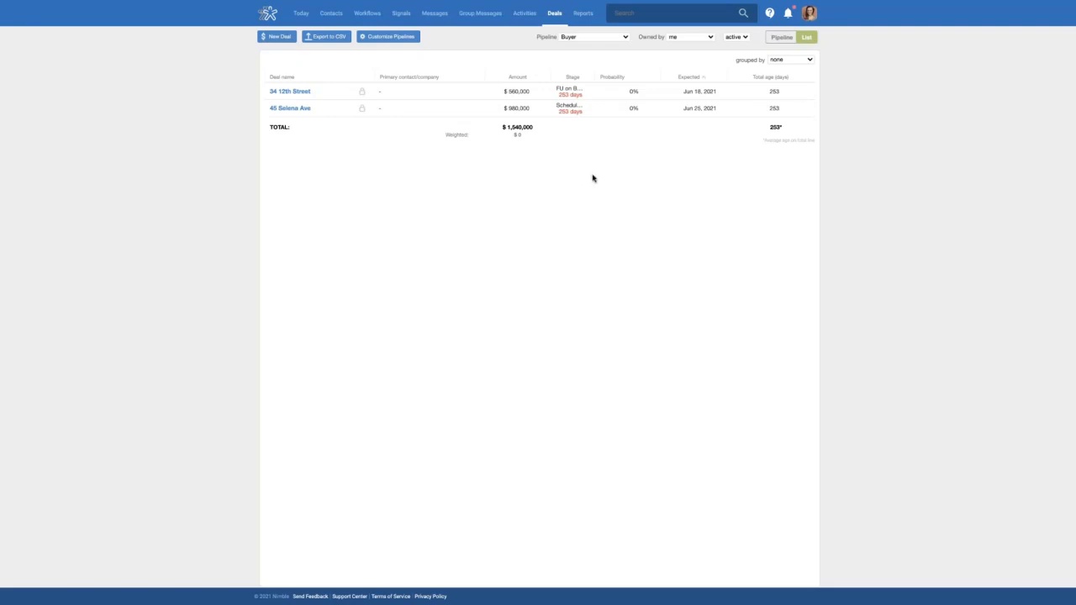
left_click(781, 38)
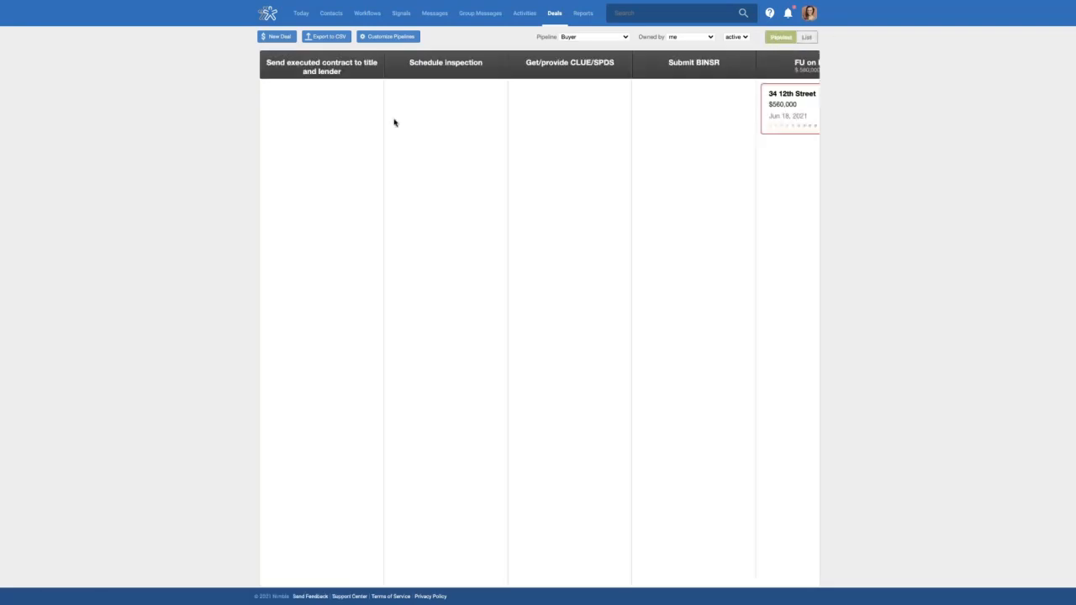
scroll(570, 148, "right", 5)
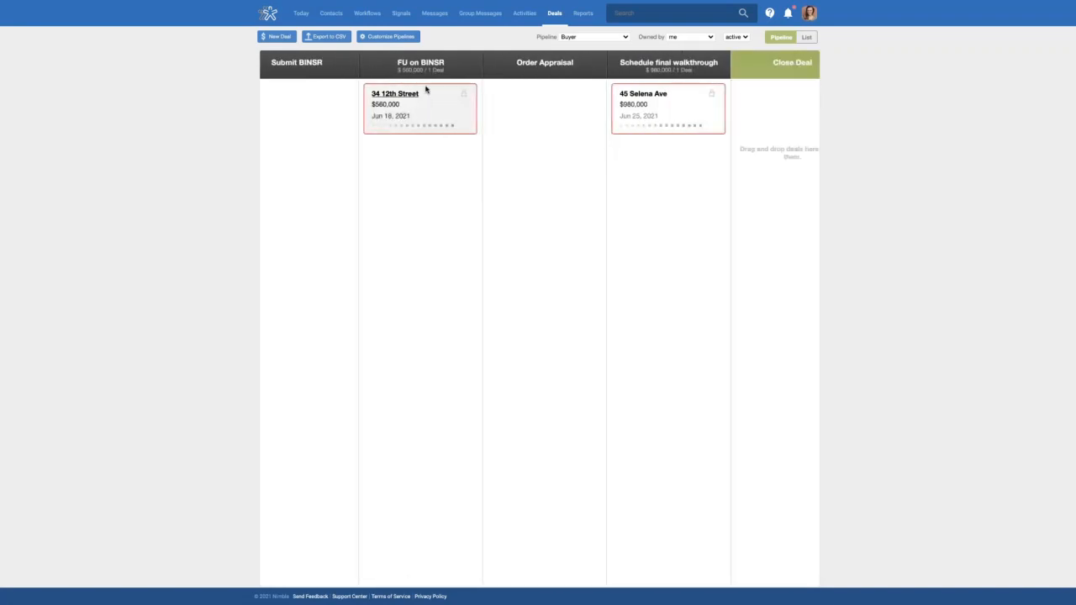
left_click_drag(426, 88, 547, 129)
left_click_drag(440, 118, 548, 143)
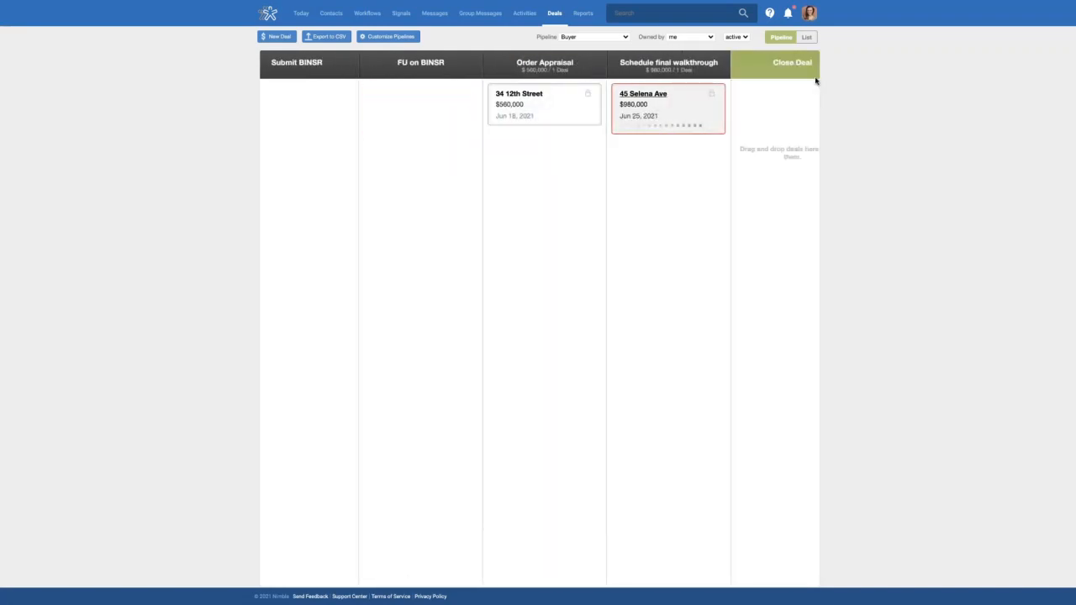
left_click(805, 39)
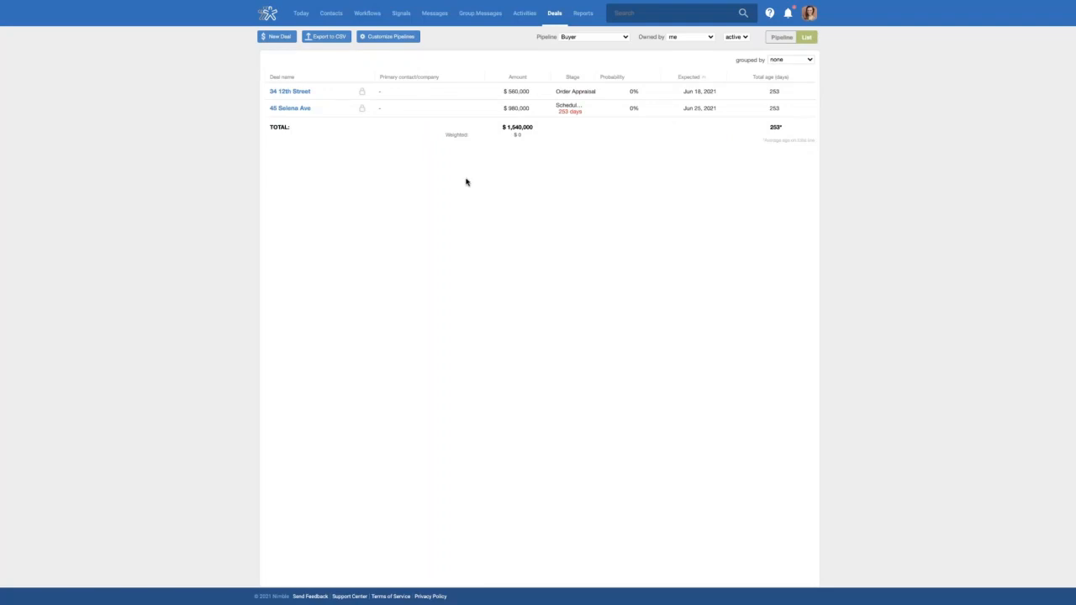
left_click(782, 38)
scroll(608, 149, "right", 5)
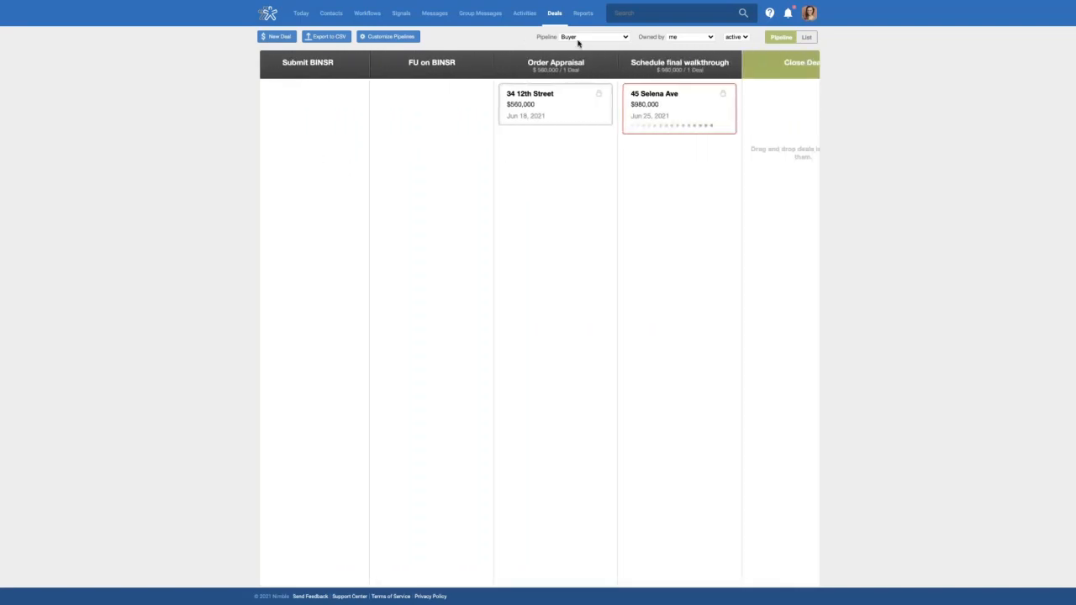
left_click(625, 40)
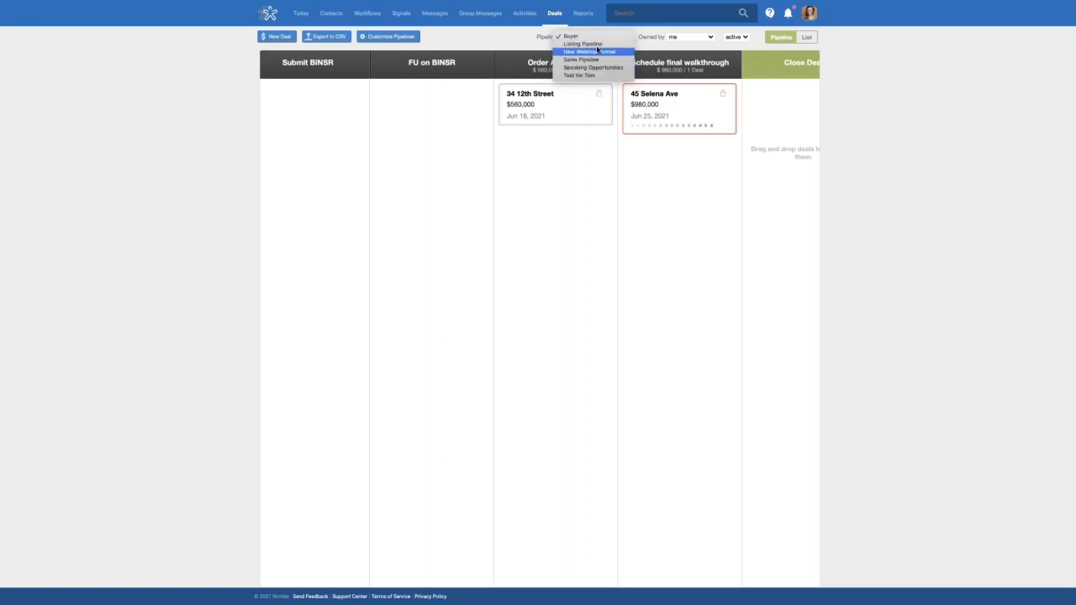
left_click(687, 39)
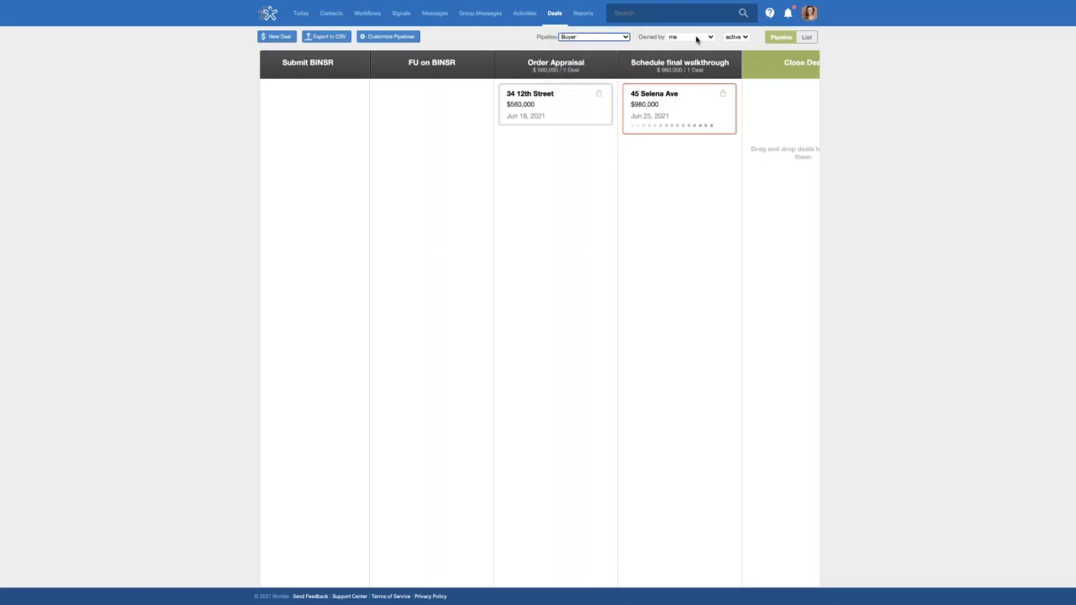
left_click(697, 39)
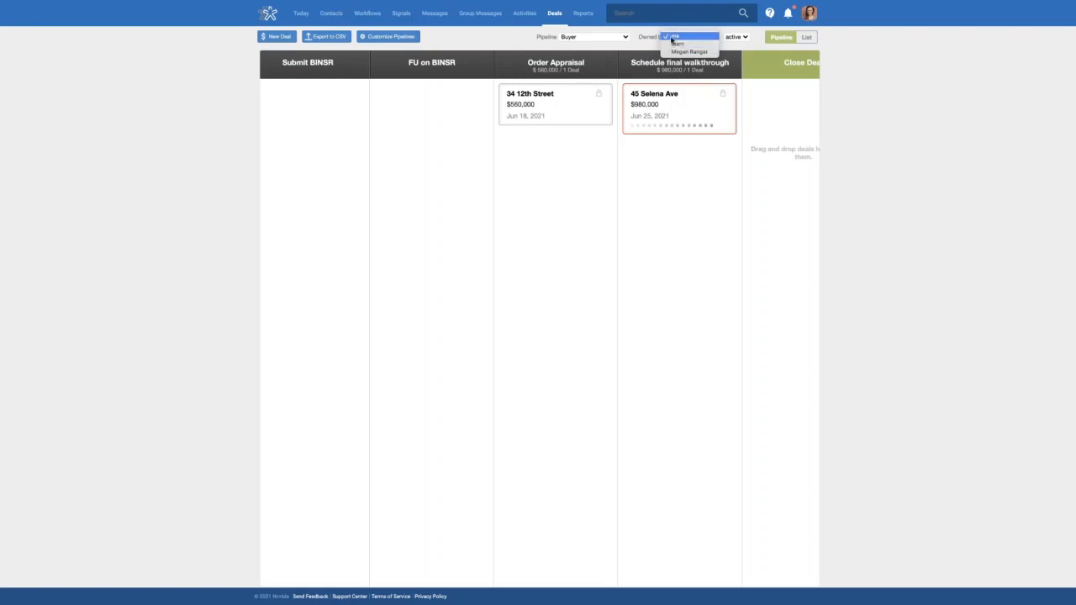
left_click(688, 38)
left_click(688, 38)
left_click(740, 38)
left_click(743, 38)
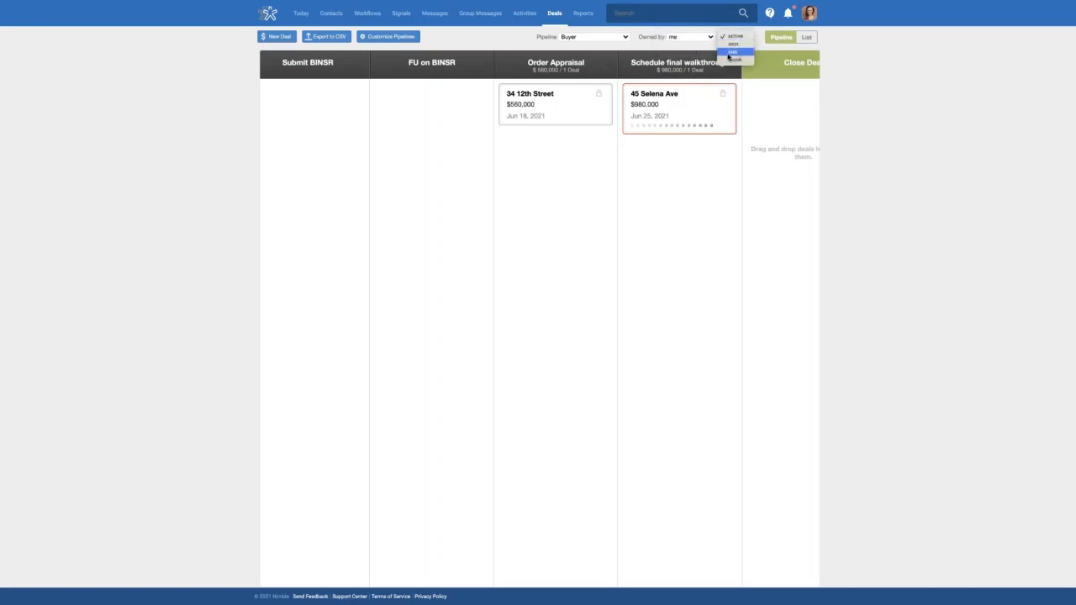
left_click(737, 60)
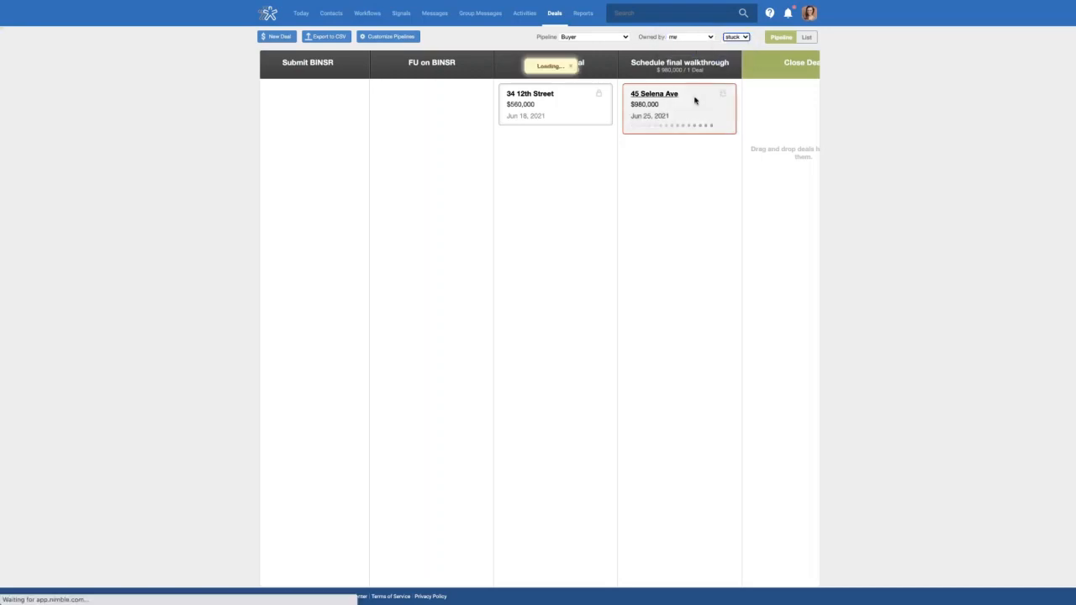
left_click(732, 38)
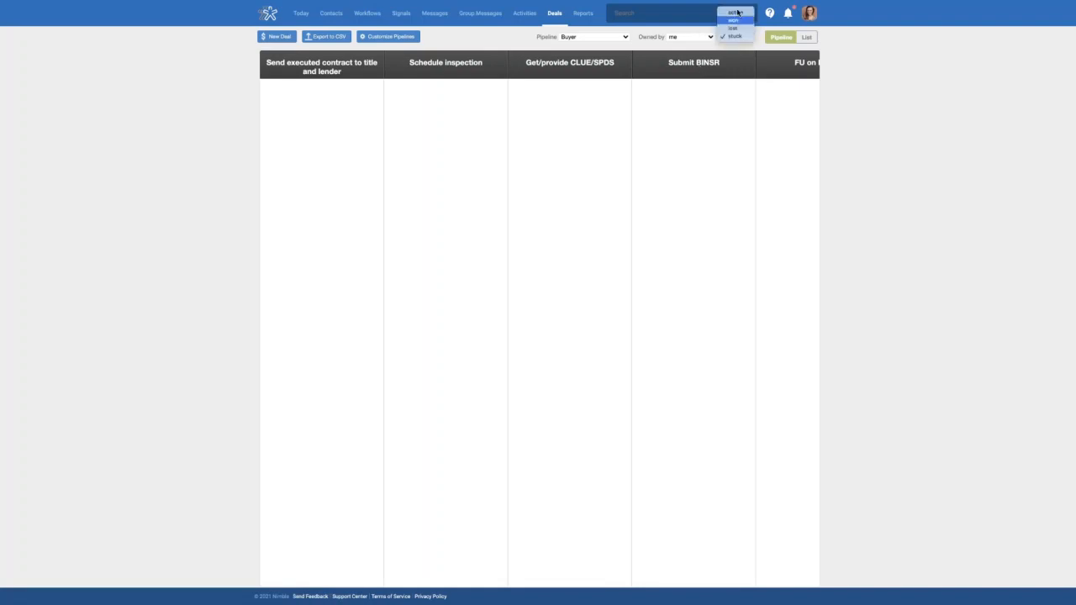
left_click(736, 15)
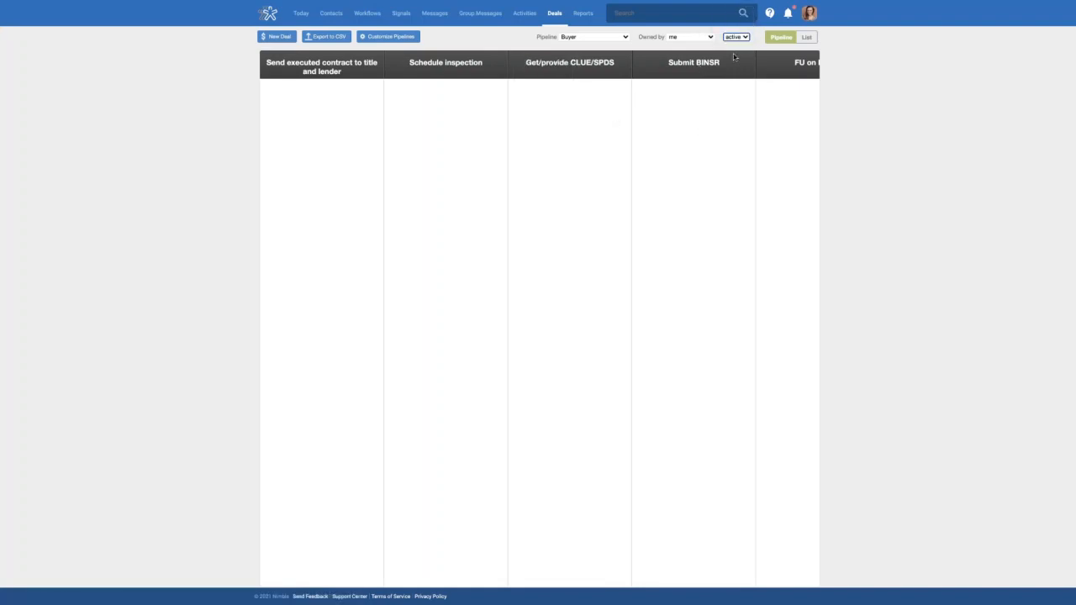
scroll(675, 82, "right", 3)
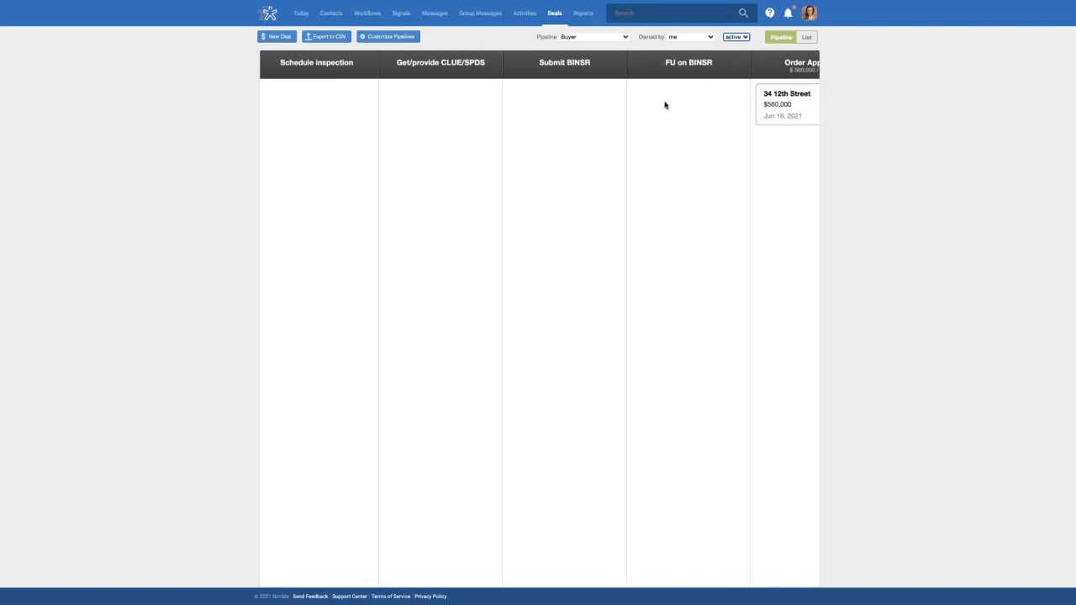
scroll(666, 104, "right", 5)
scroll(569, 103, "right", 1)
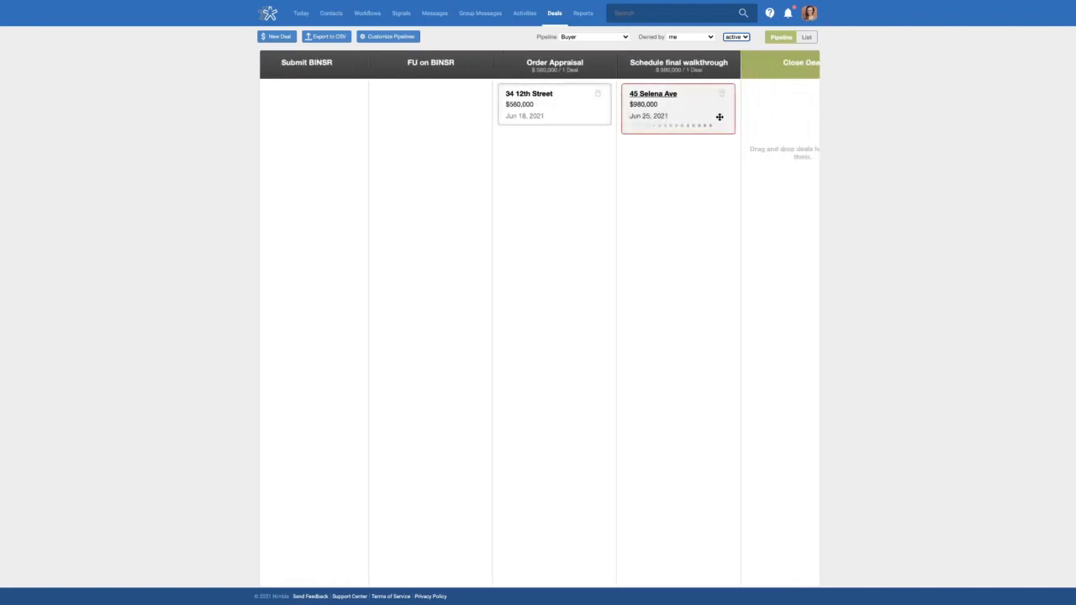
left_click(662, 95)
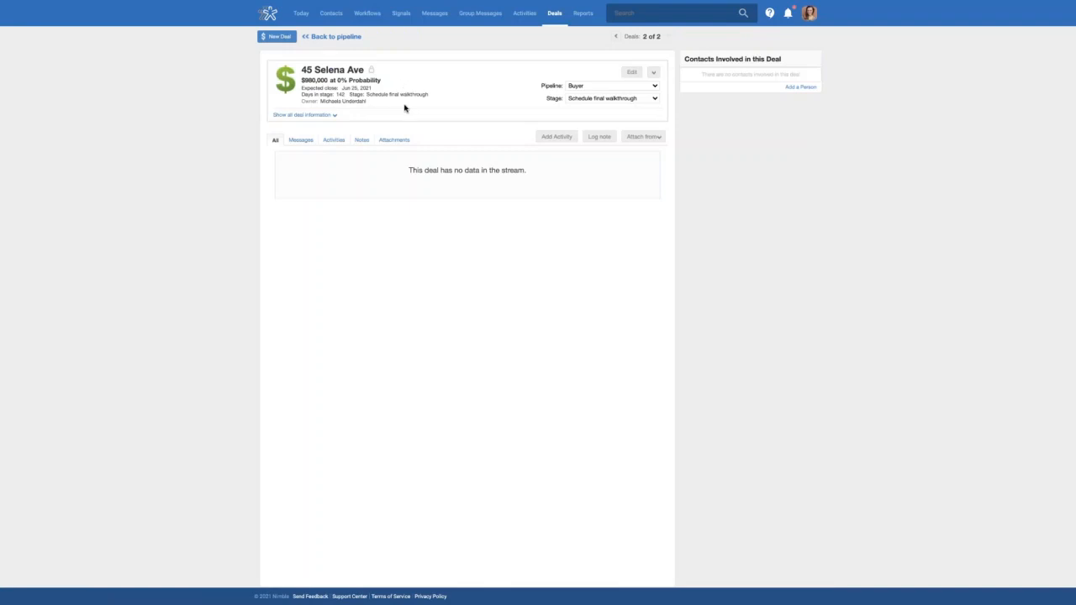
left_click(656, 74)
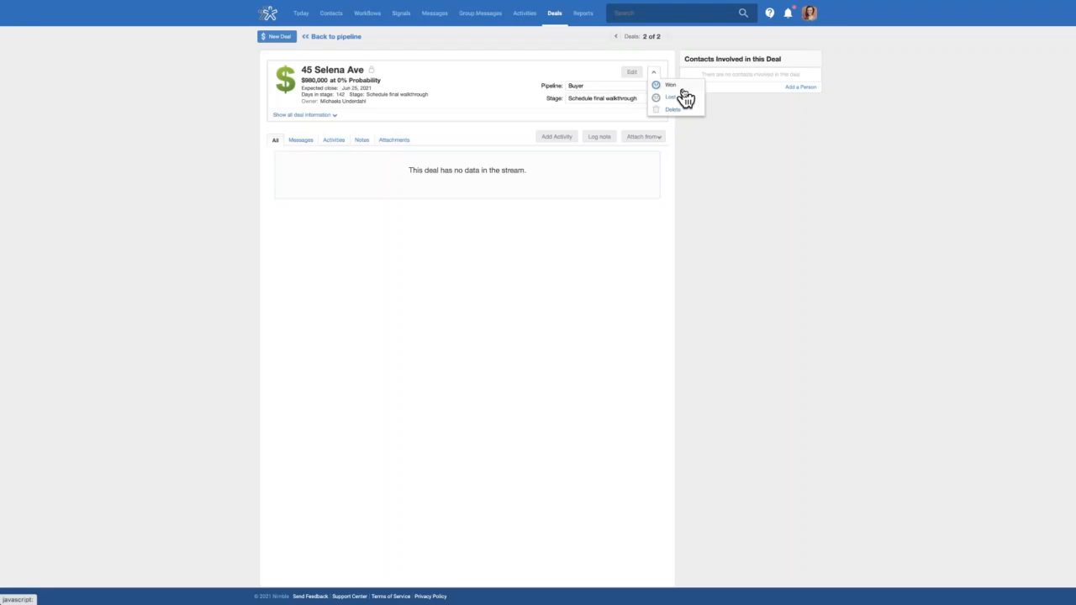
left_click(673, 85)
left_click(524, 330)
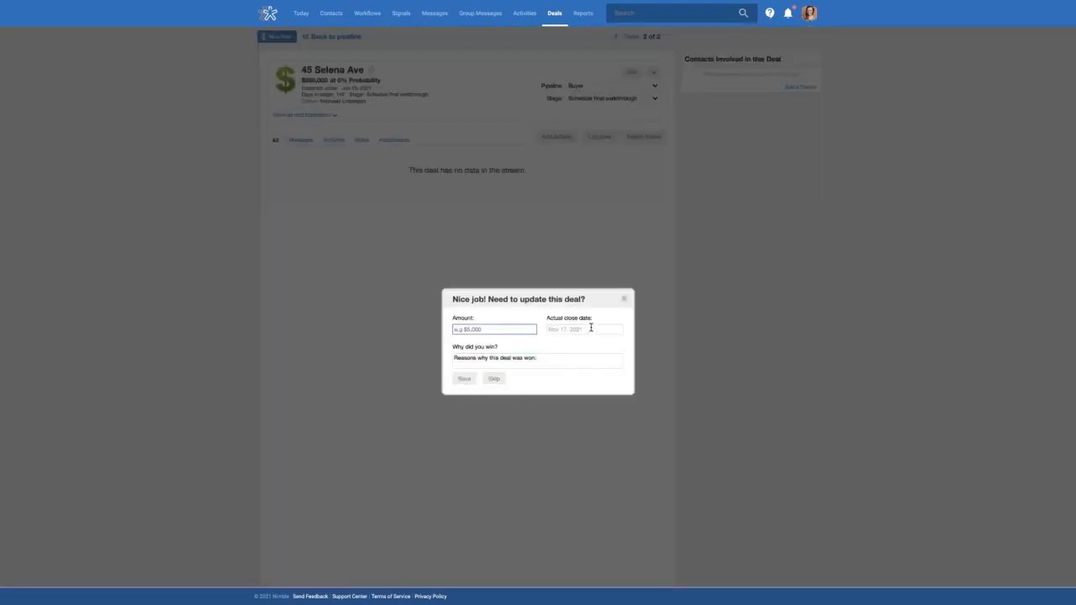
left_click(551, 359)
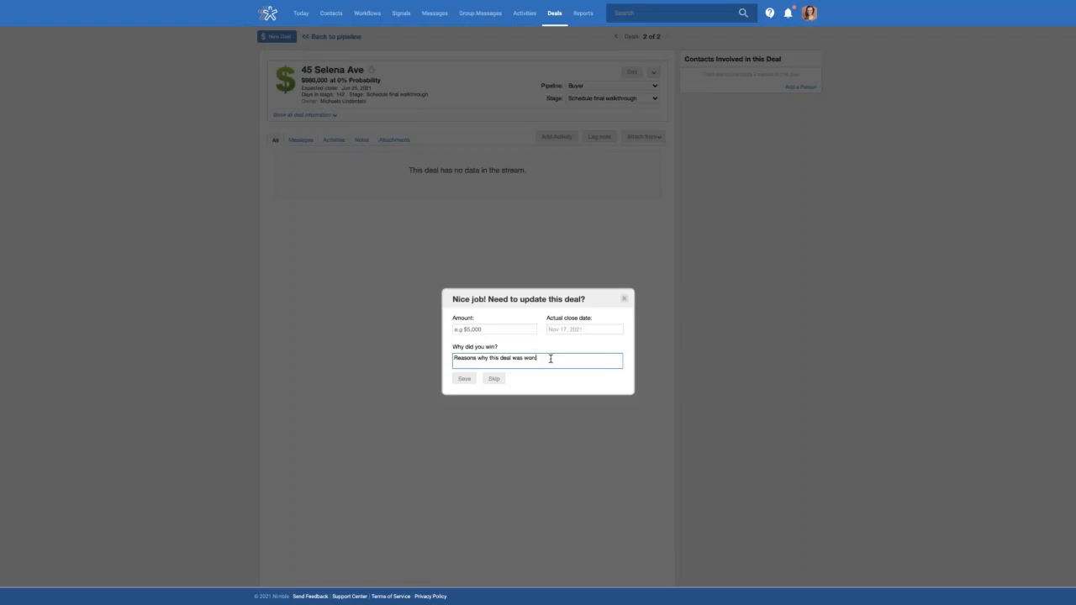
left_click(624, 301)
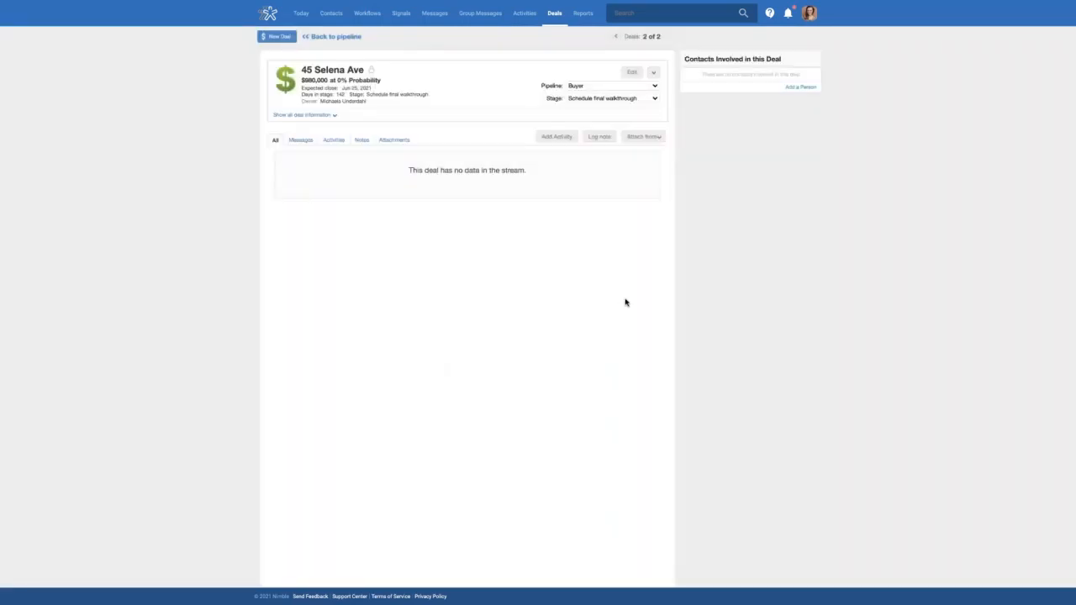
left_click(586, 22)
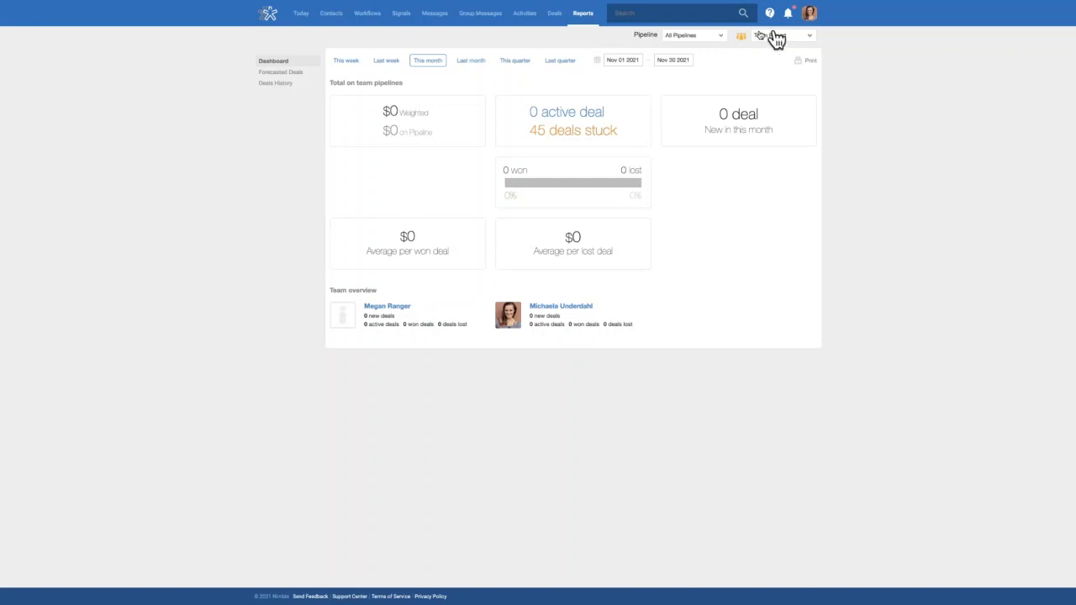
Keep All Pipelines and set the Team Report filter to Me on the reports dashboard
left_click(714, 41)
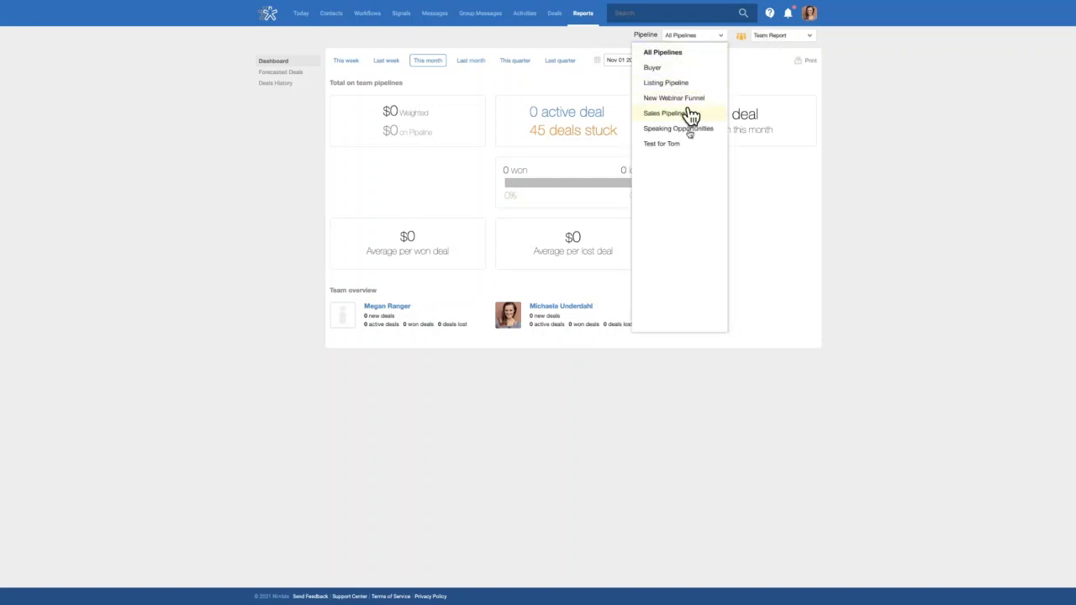
left_click(791, 42)
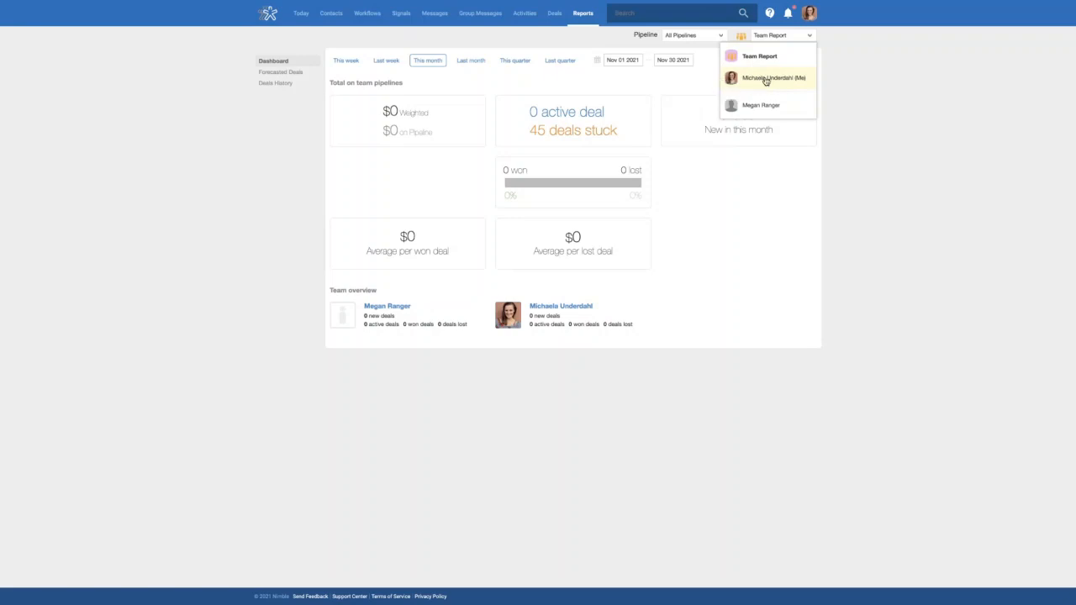
left_click(782, 77)
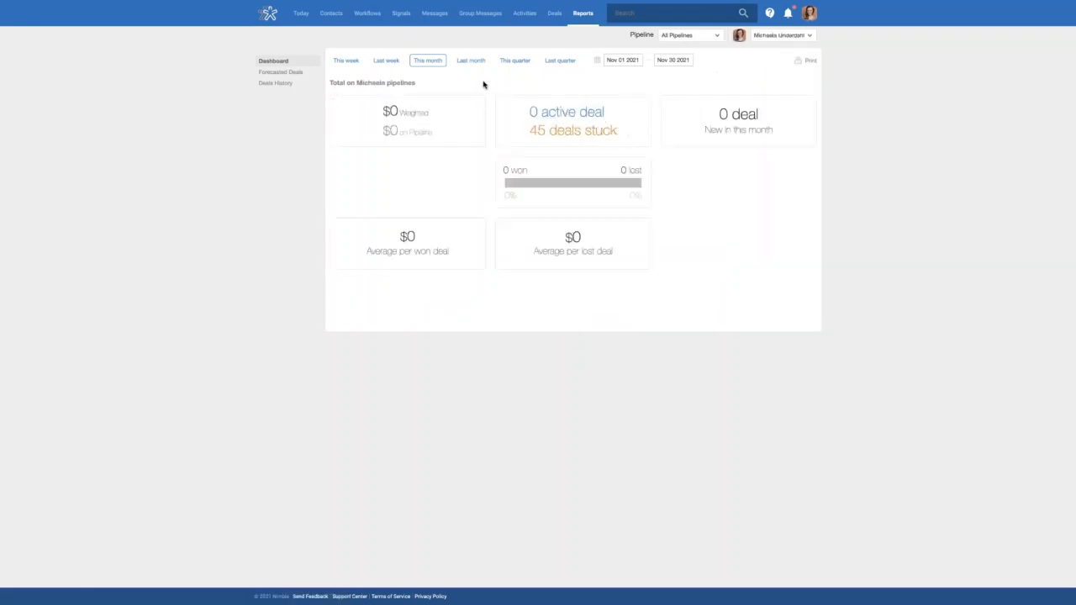
Review the team's Forecasted Deals and Deals History reports, then return to the Deals pipeline
left_click(286, 74)
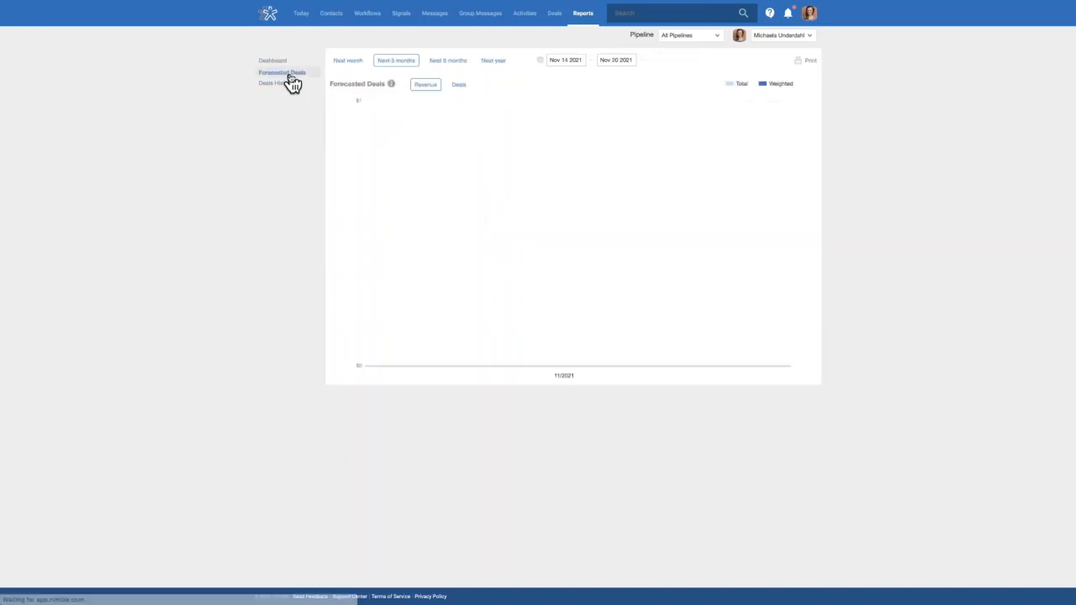
left_click(768, 38)
left_click(761, 55)
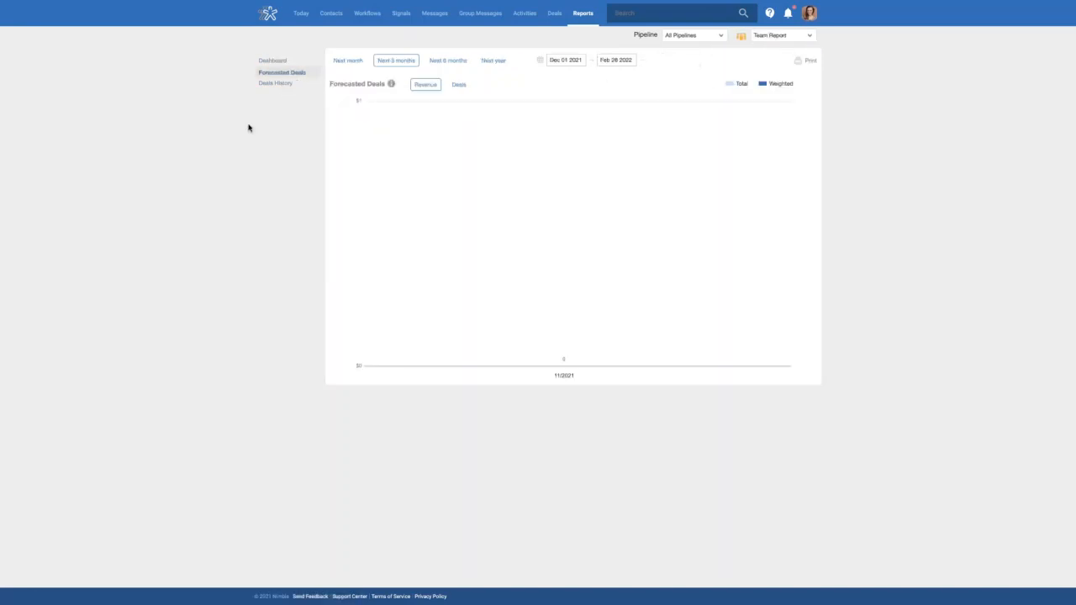
left_click(278, 85)
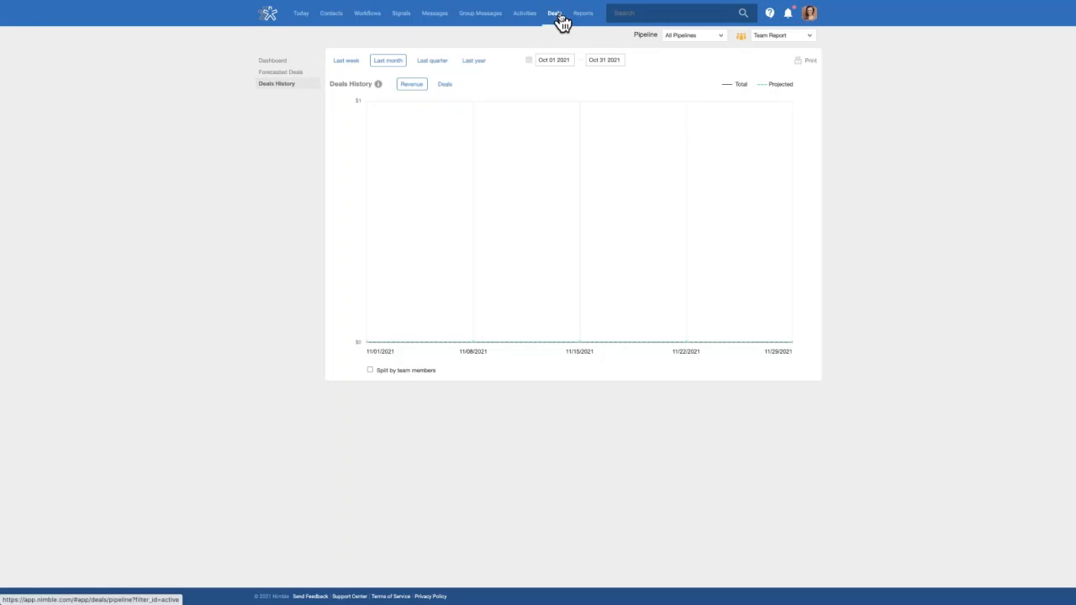
left_click(555, 14)
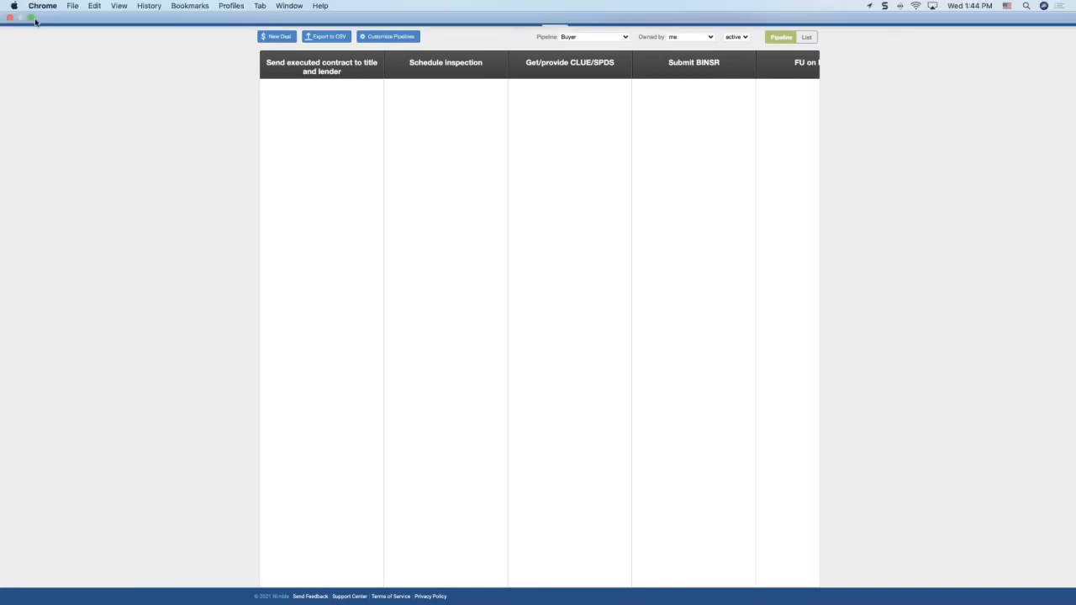
Present the webinar deck's 'Upcoming Nimble Webinars' slide full screen in Google Slides
left_click(31, 17)
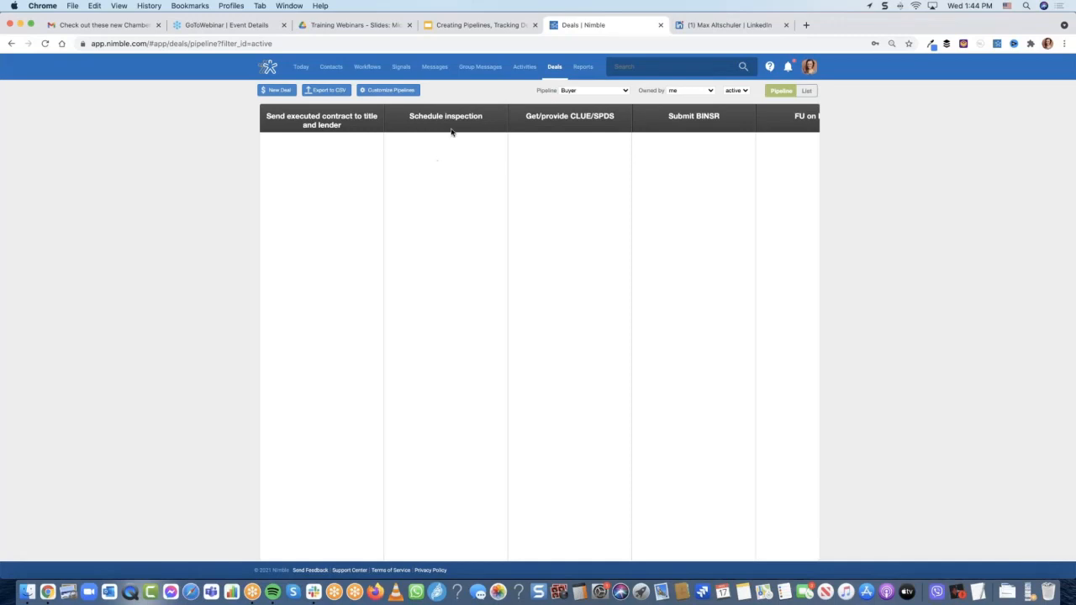
left_click(464, 25)
key("Down")
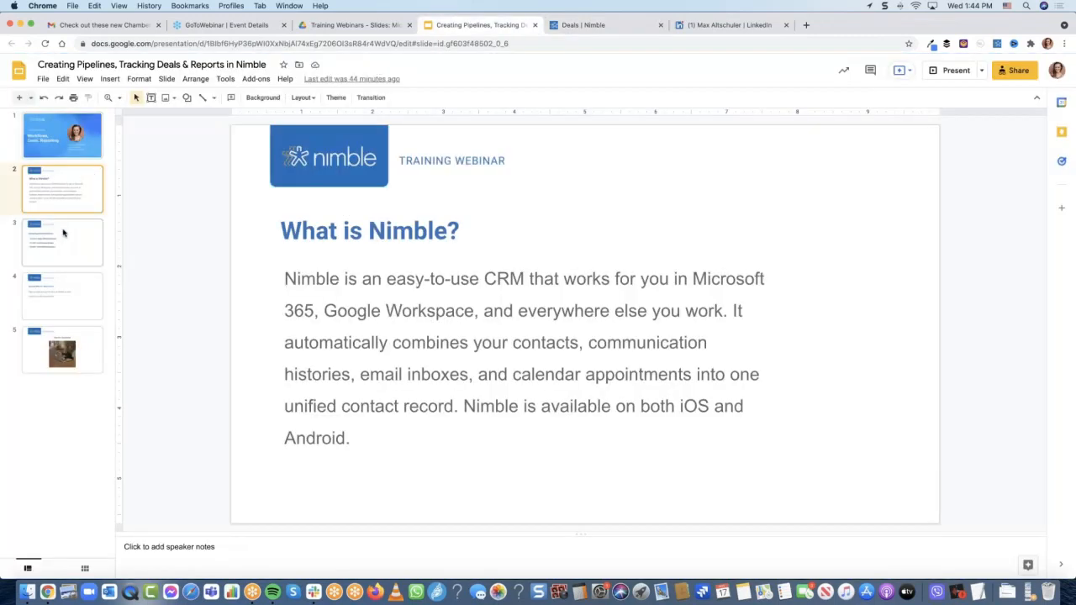
left_click(31, 25)
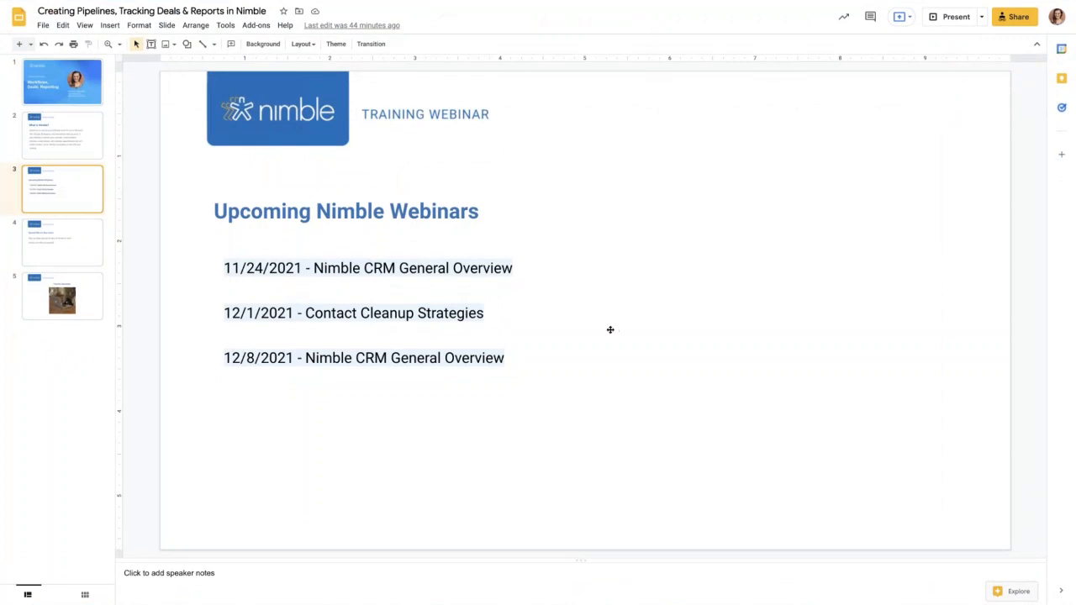
left_click(954, 18)
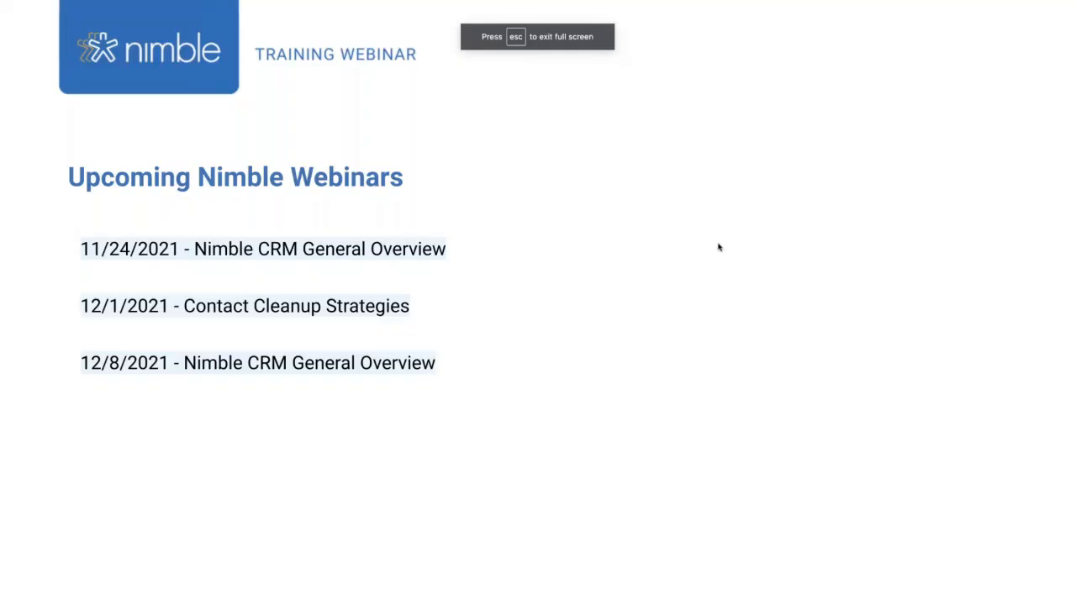
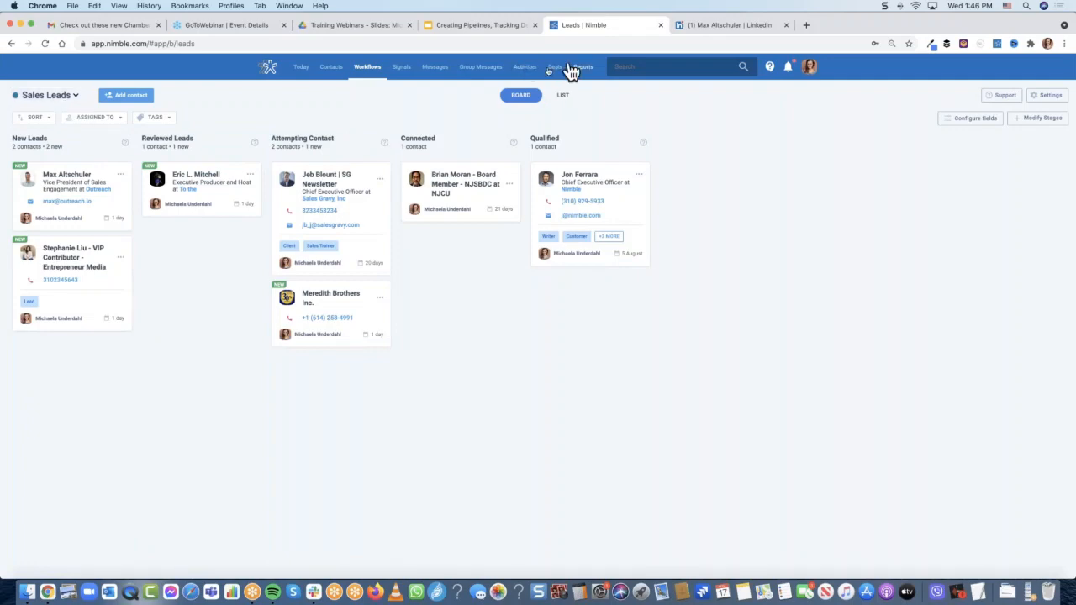
Make the browser full screen and briefly check the Qualified lead card's actions menu
key("ctrl+super+f")
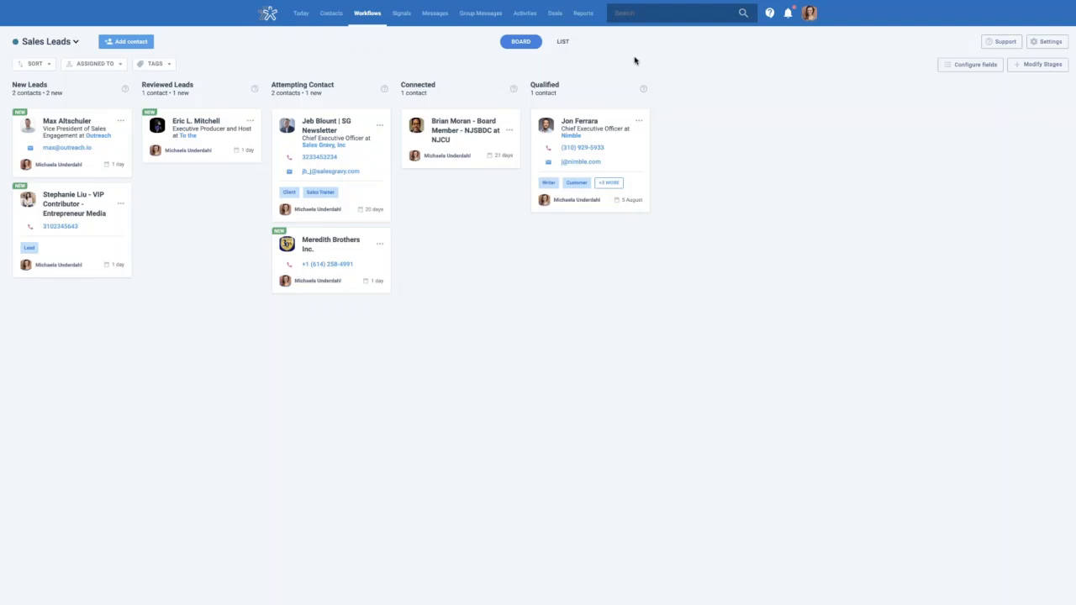
left_click(639, 121)
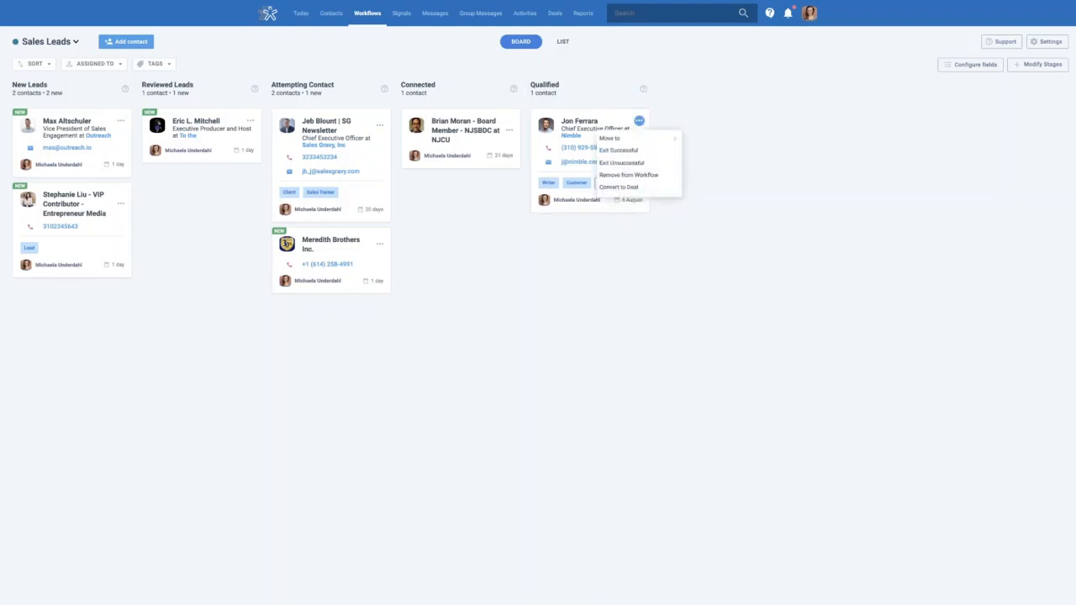
left_click(731, 180)
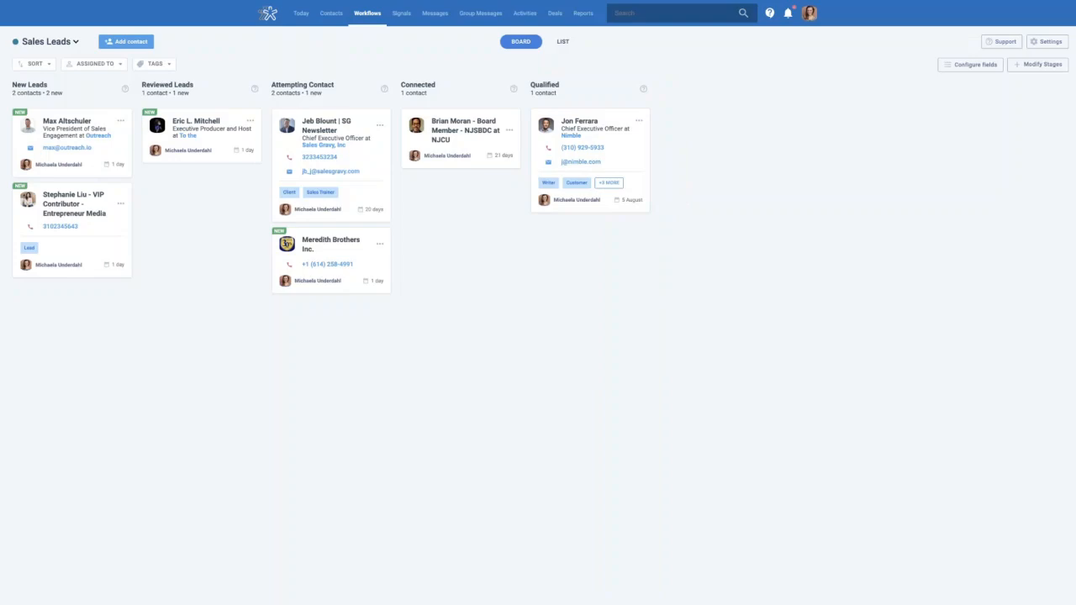
Glance at the workflow chooser without switching workflows, then go to the Contacts list
left_click(80, 46)
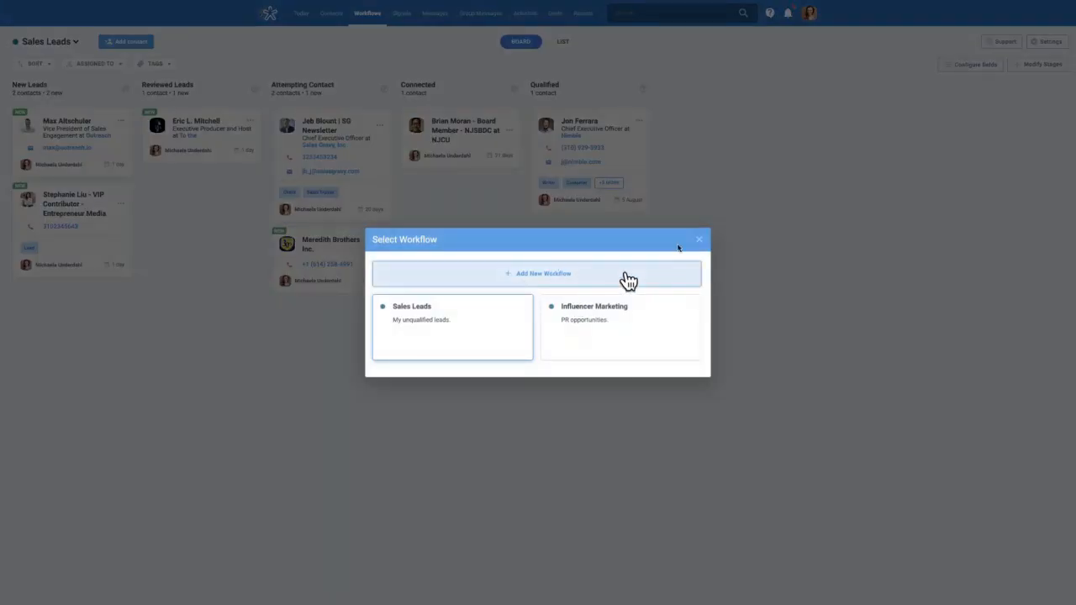
left_click(699, 244)
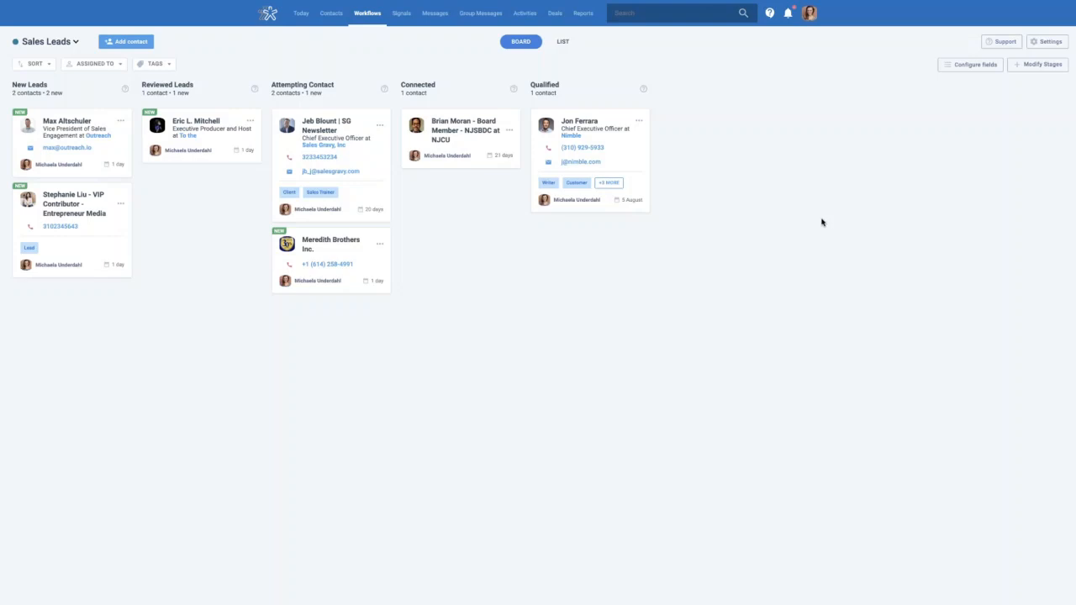
left_click(332, 14)
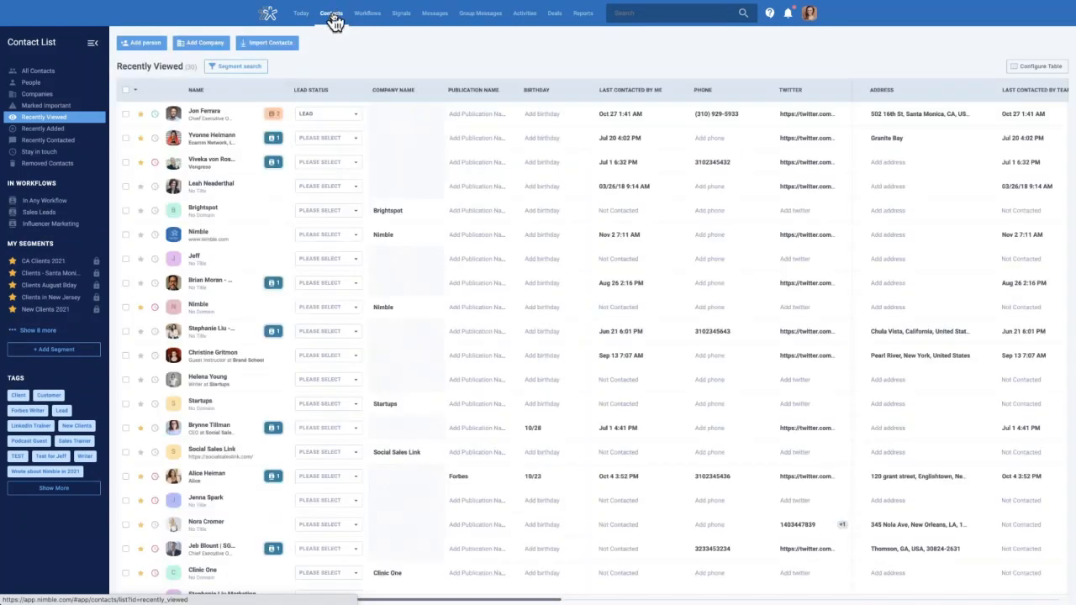
Filter contacts to the Influencer Marketing workflow, match with OR, and select all 8 results
left_click(239, 68)
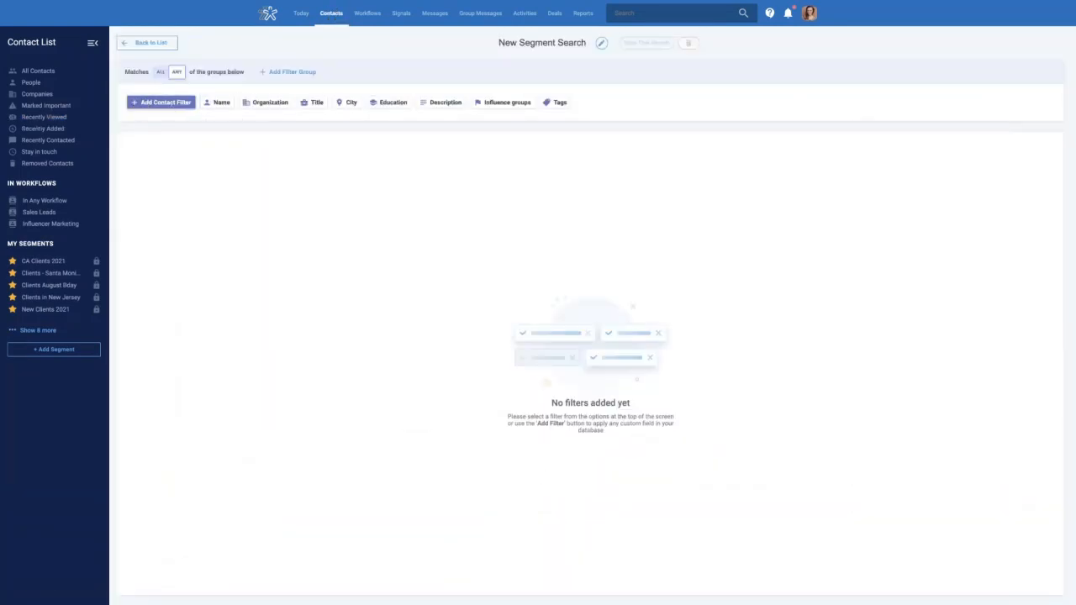
left_click(170, 108)
type("wor")
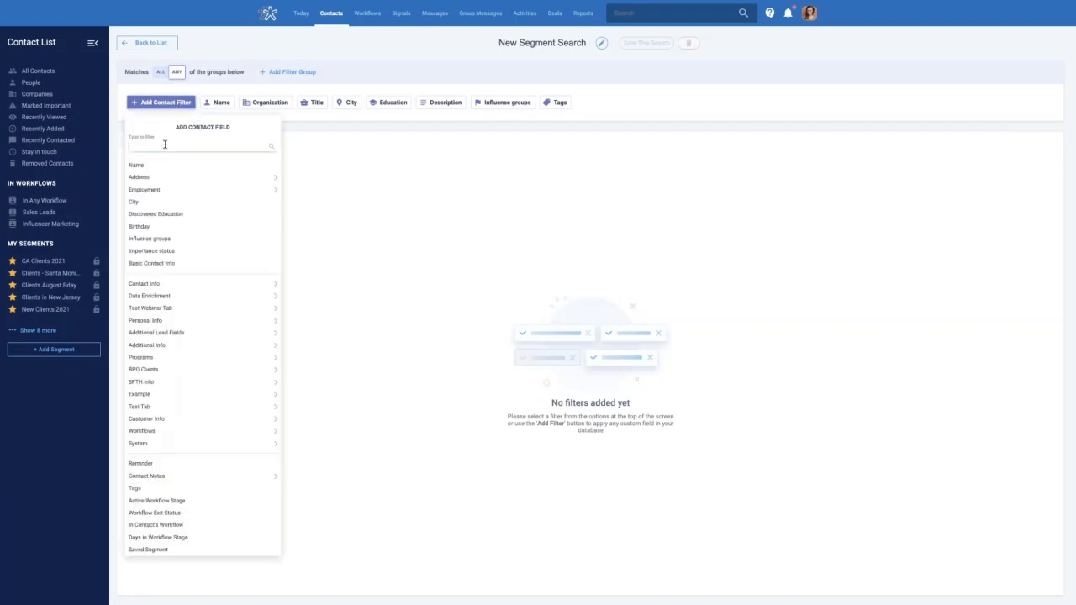
type("kflow")
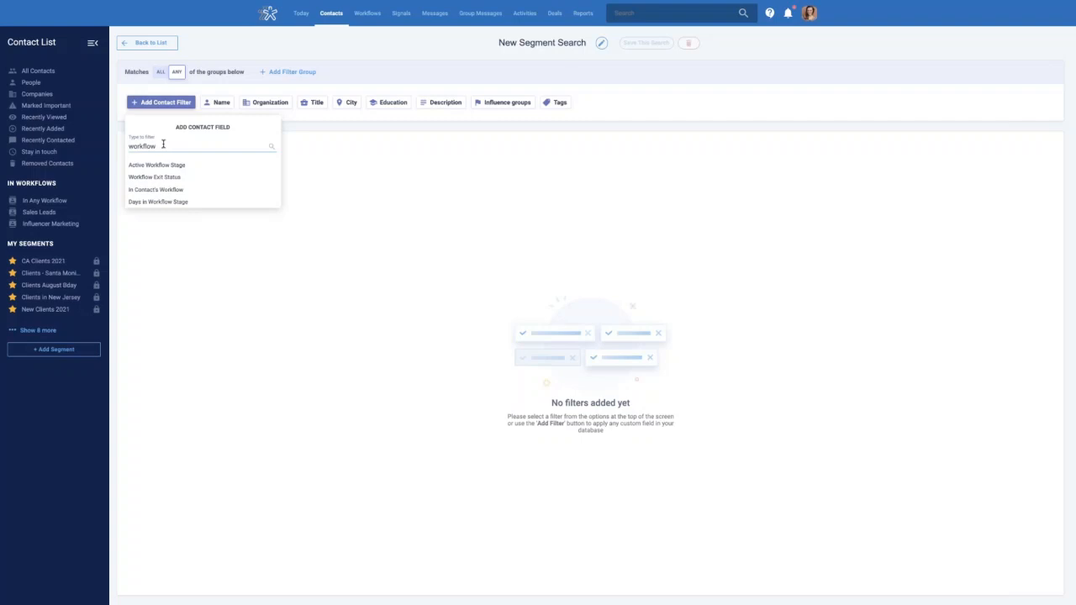
left_click(180, 192)
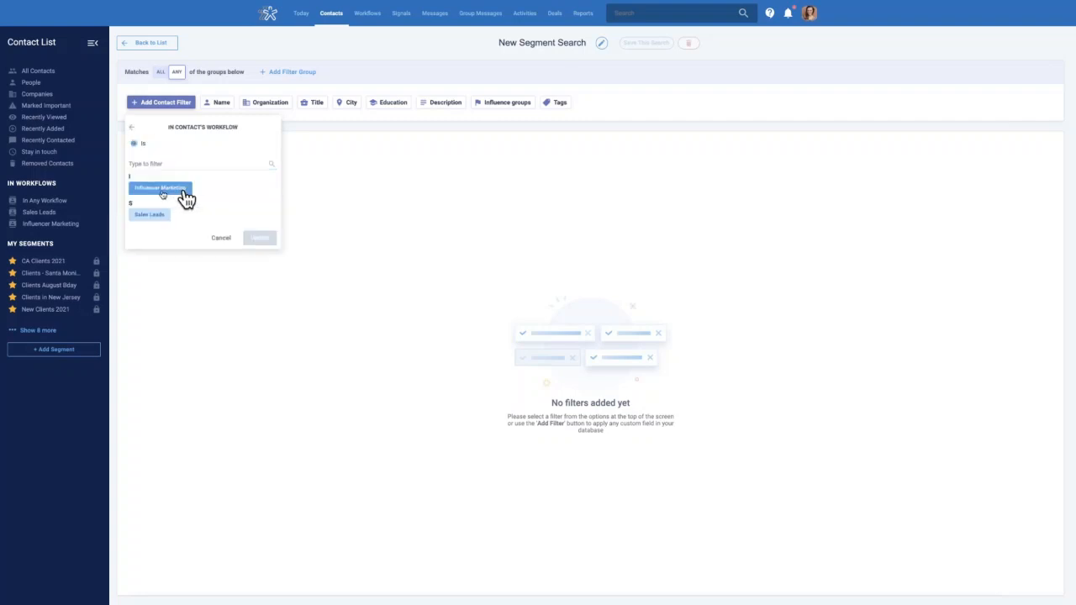
left_click(156, 192)
left_click(262, 241)
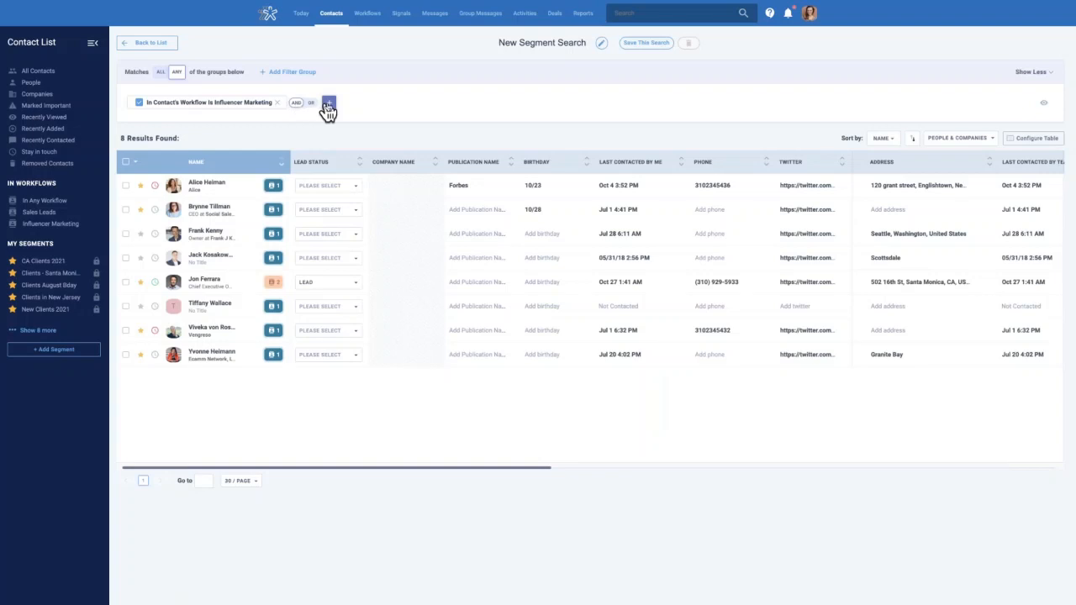
left_click(311, 102)
left_click(128, 163)
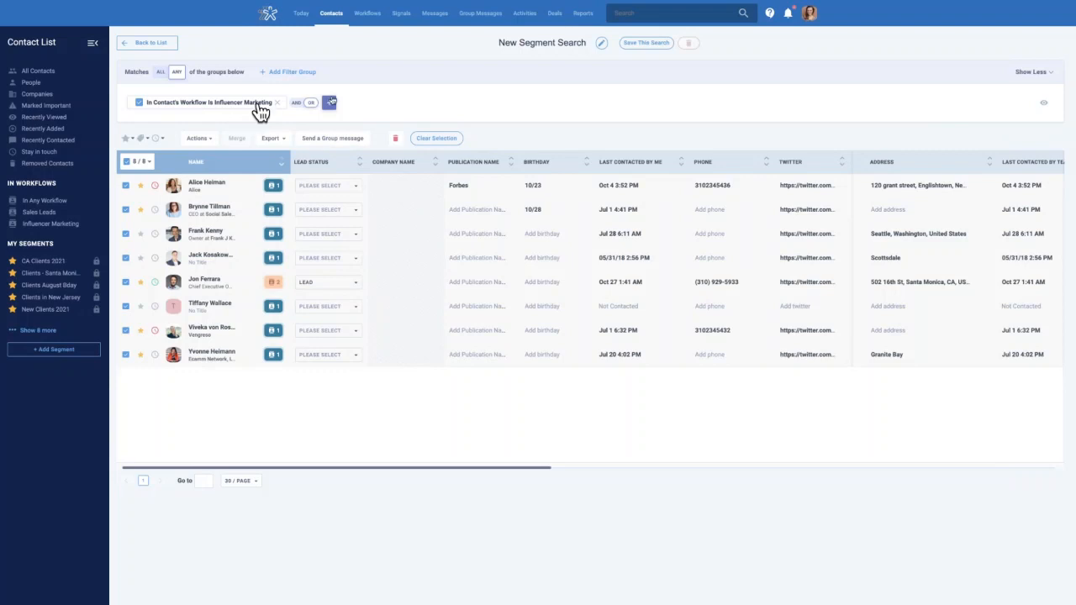
Add an Active Workflow Stage is 1st Appointment condition, then return to the Sales Leads board
left_click(330, 105)
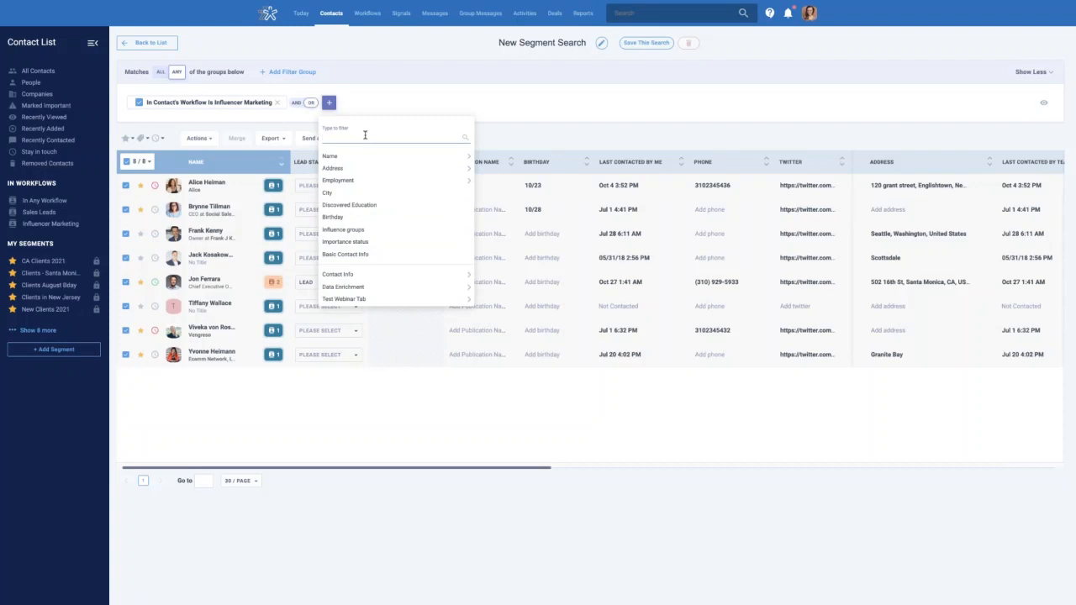
type("workflo")
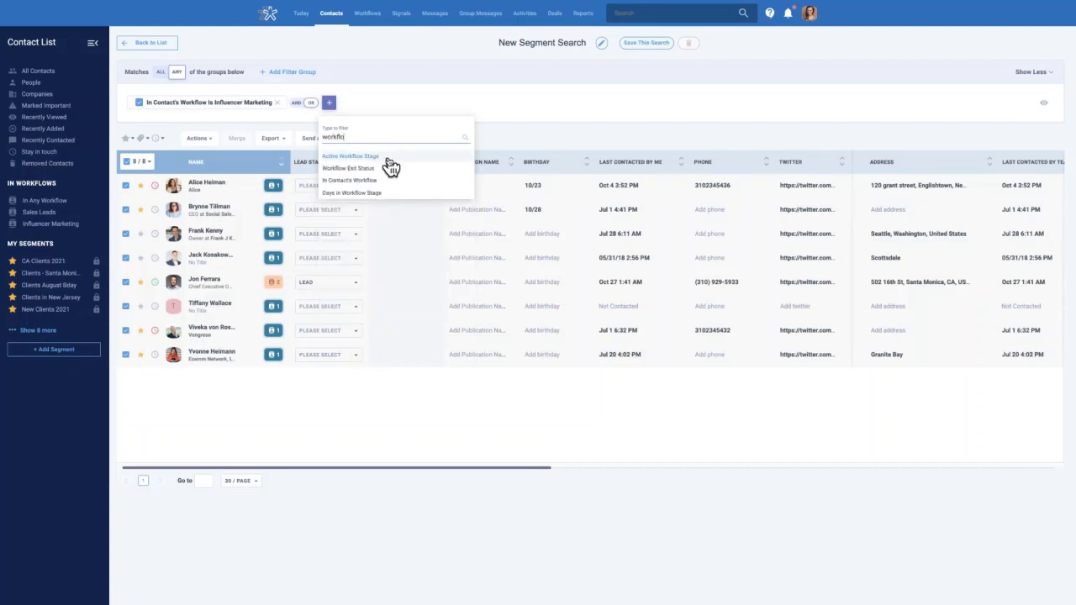
left_click(350, 156)
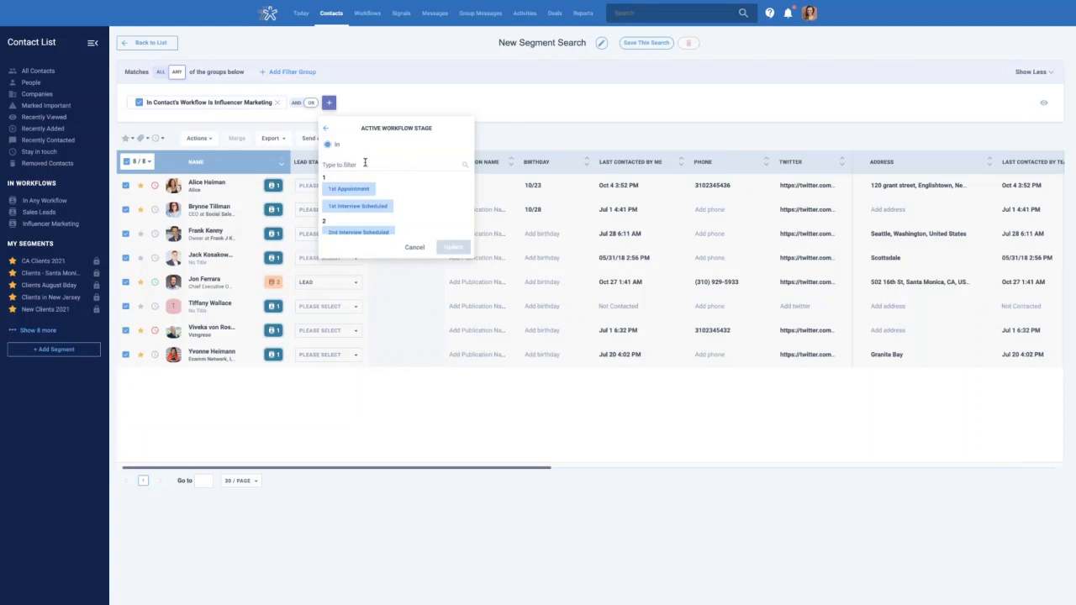
scroll(413, 192, "down", 2)
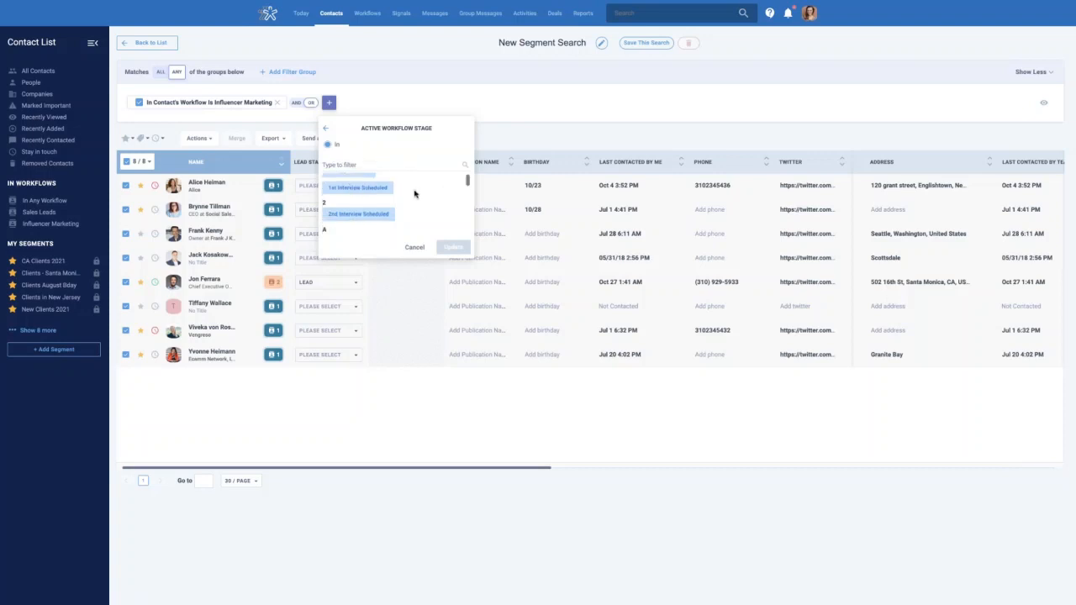
scroll(374, 195, "up", 1)
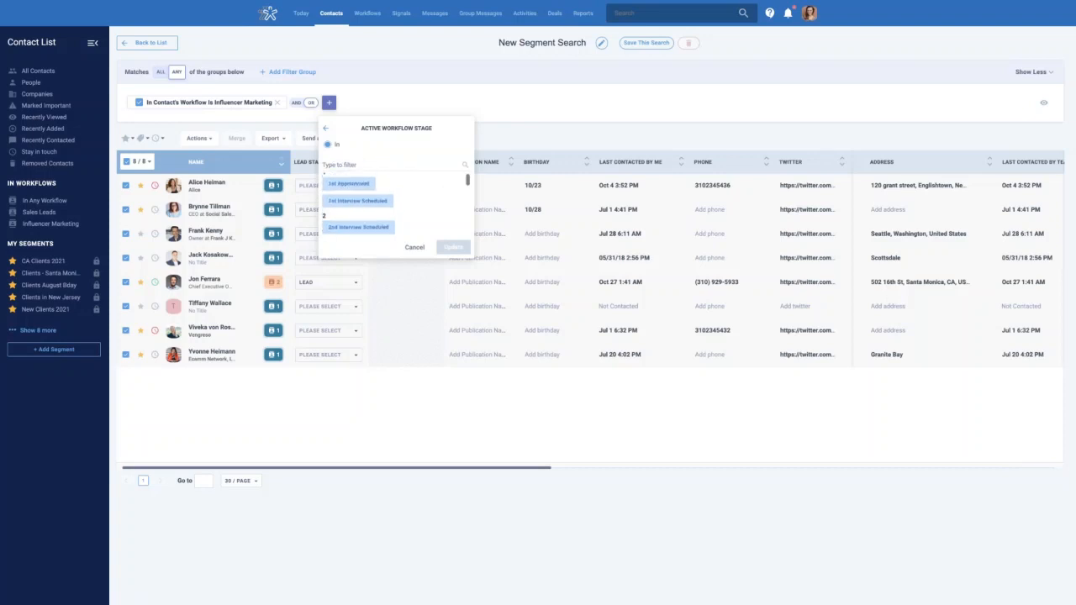
left_click(358, 186)
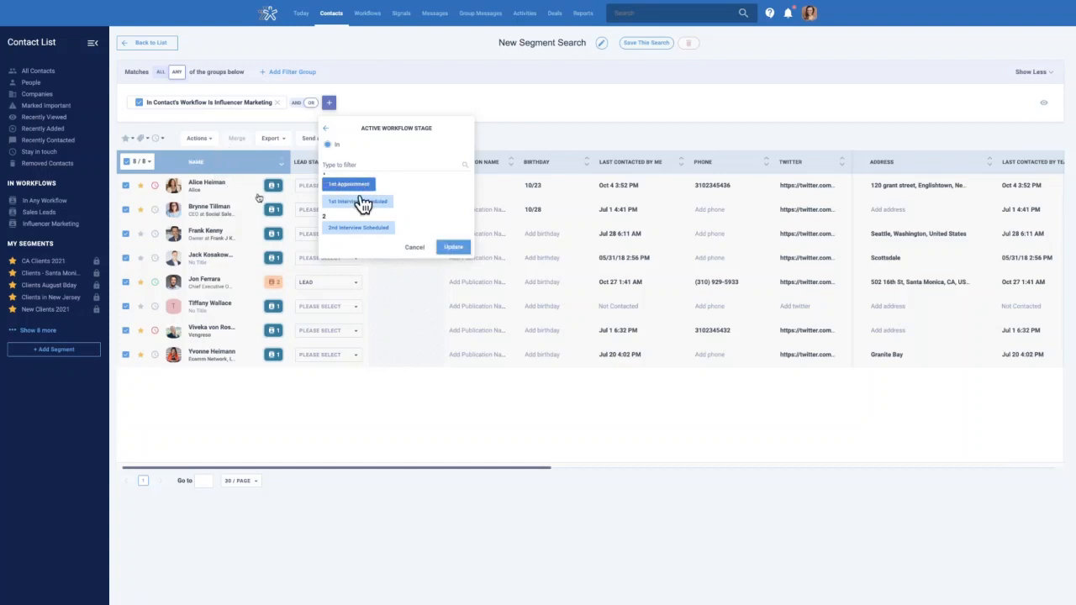
left_click(454, 247)
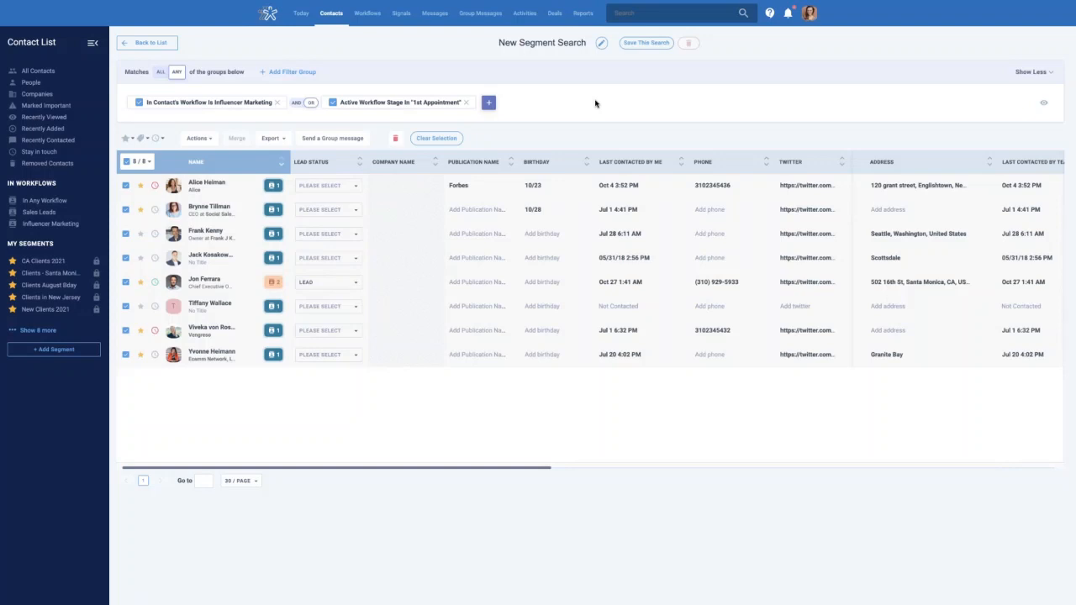
left_click(367, 14)
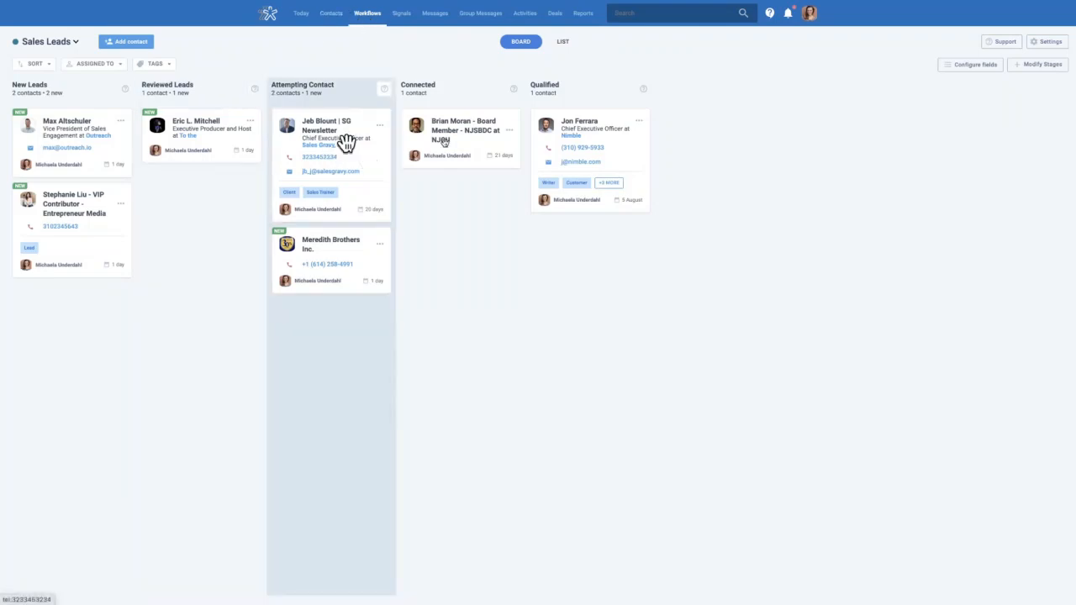
Add Last Contacted By Me and Last Contacted By Team to the cards, placed just under Phone
left_click(962, 67)
left_click(940, 160)
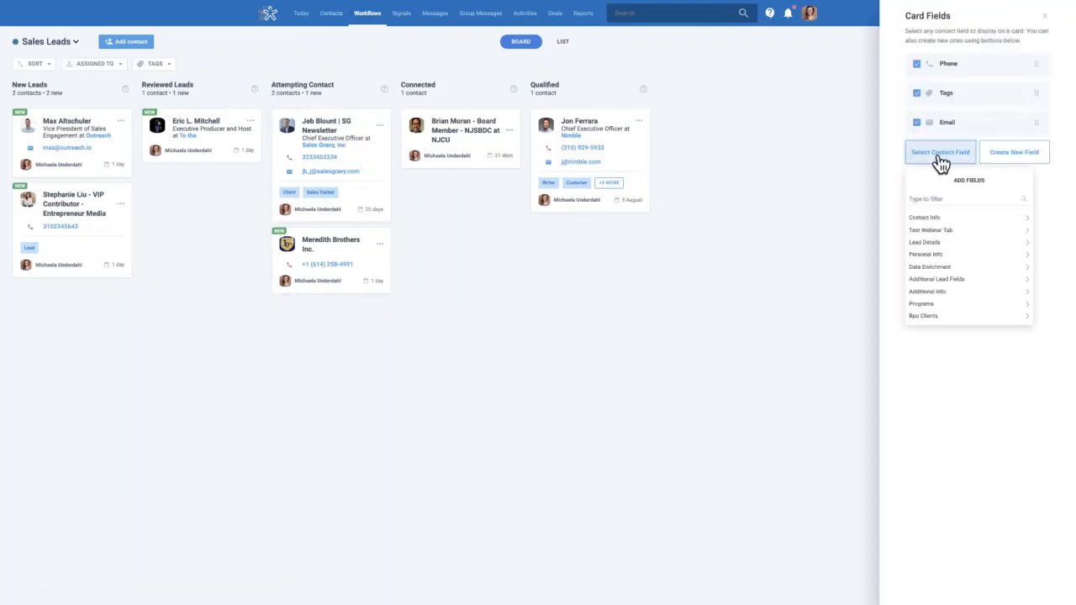
type("last con")
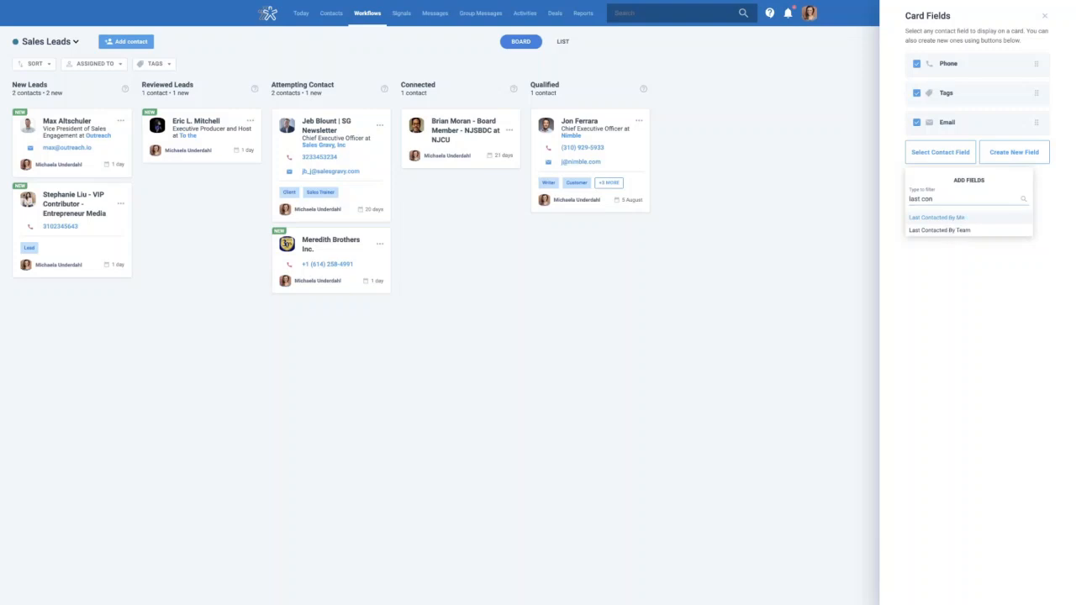
left_click(950, 217)
left_click(941, 192)
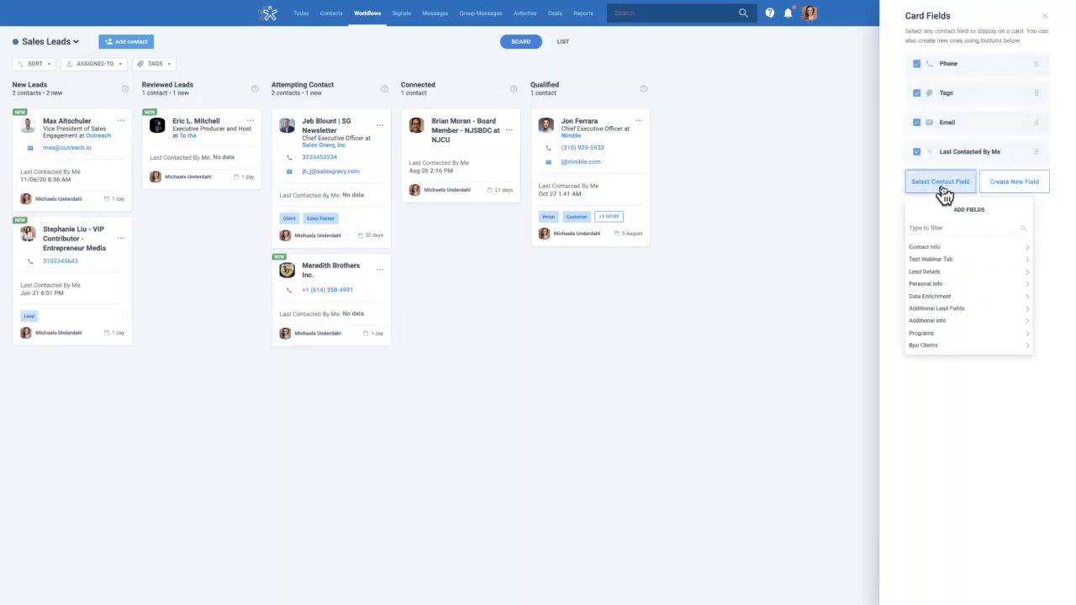
left_click(933, 227)
type("lat")
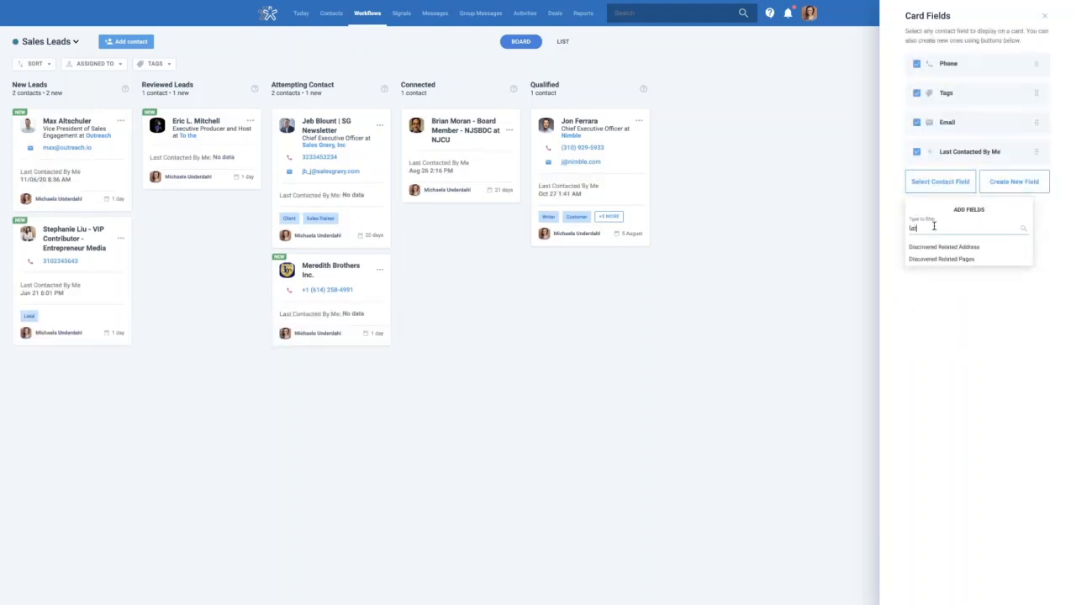
type("t cont")
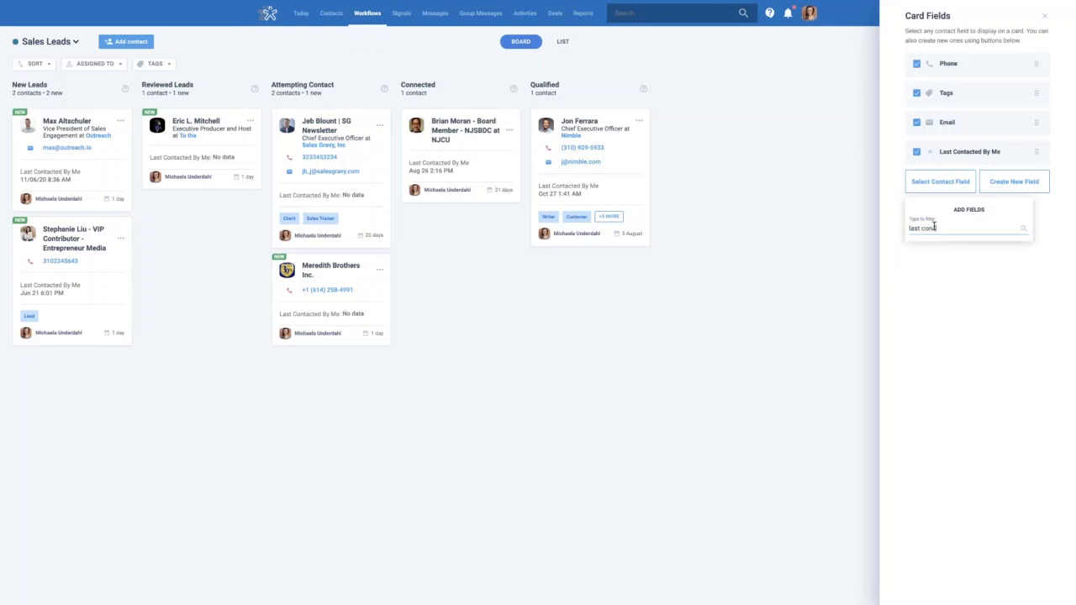
type("a")
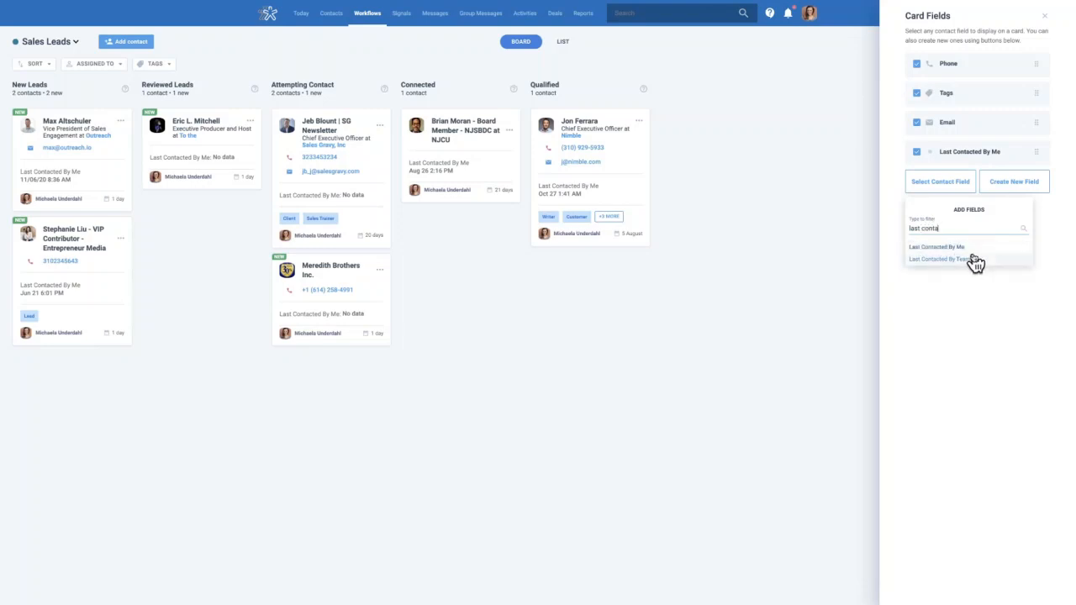
left_click(976, 261)
left_click_drag(1033, 152, 1033, 82)
left_click_drag(1037, 179, 1037, 118)
left_click(801, 150)
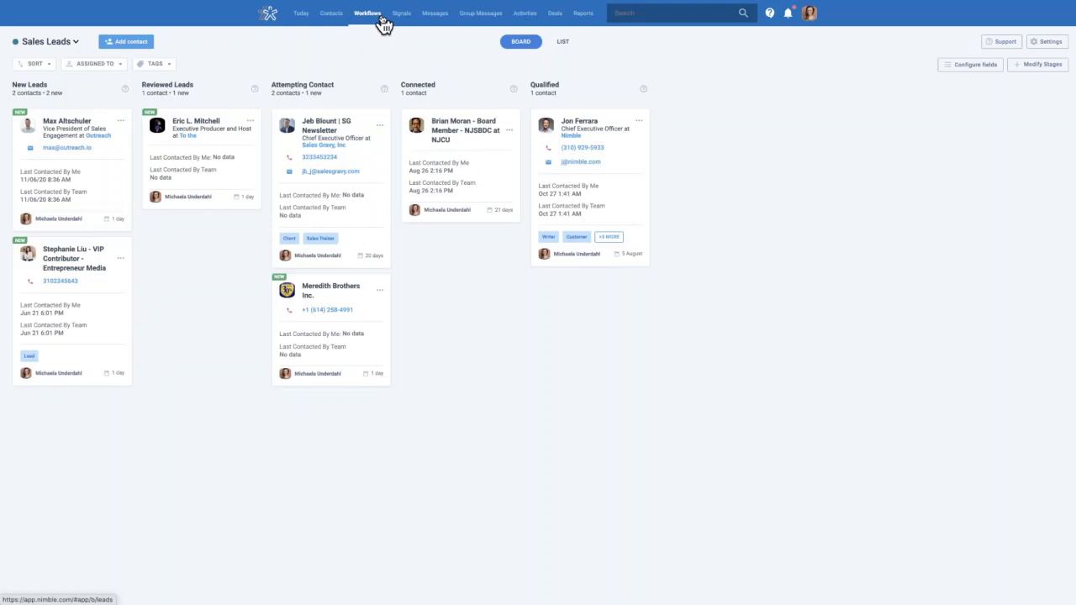
left_click(332, 18)
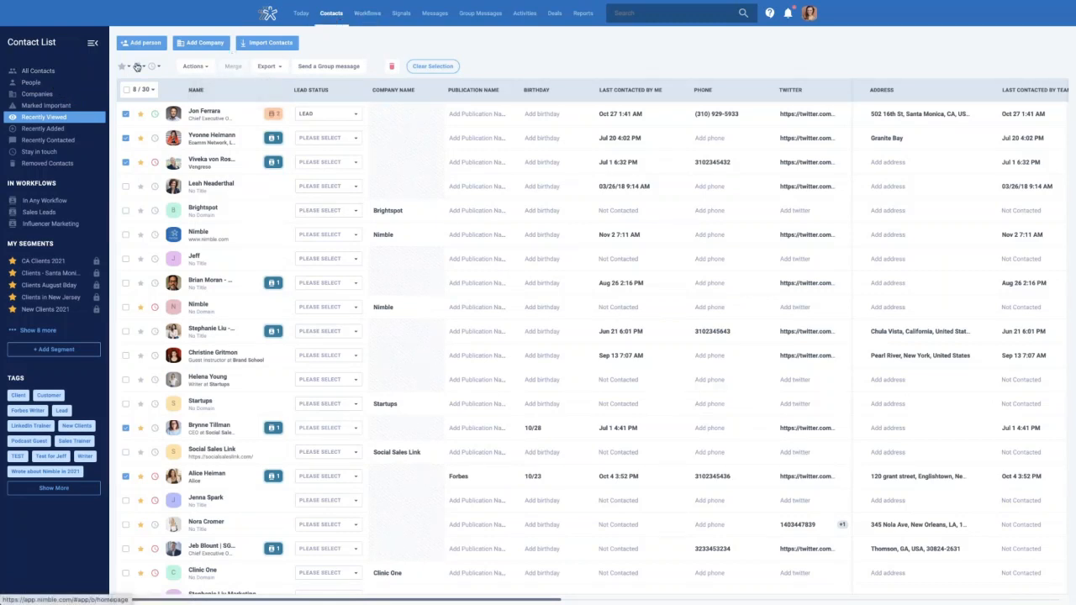
left_click(52, 71)
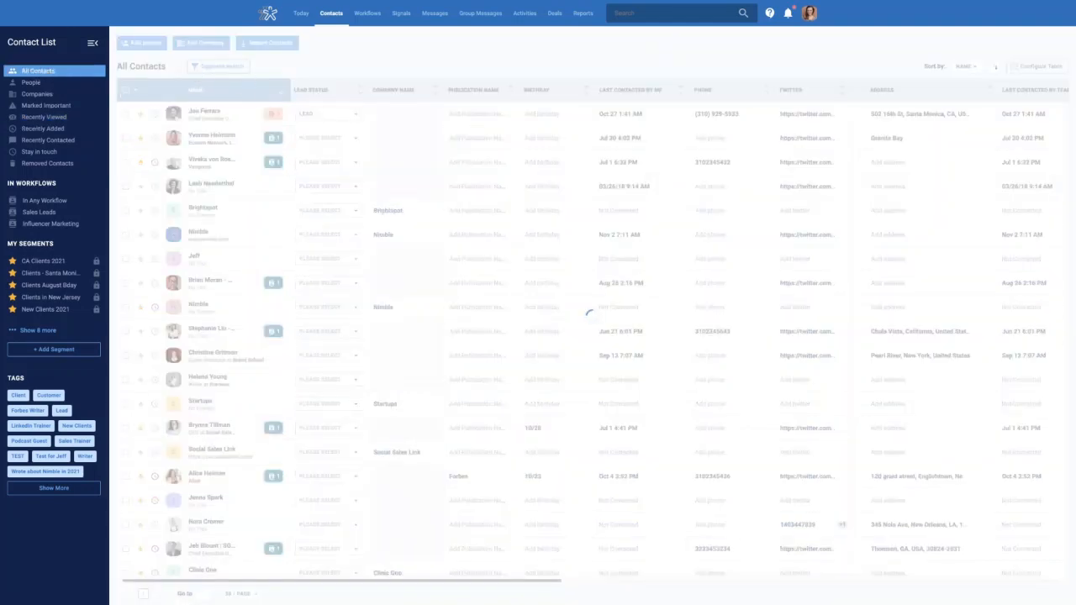
left_click(221, 71)
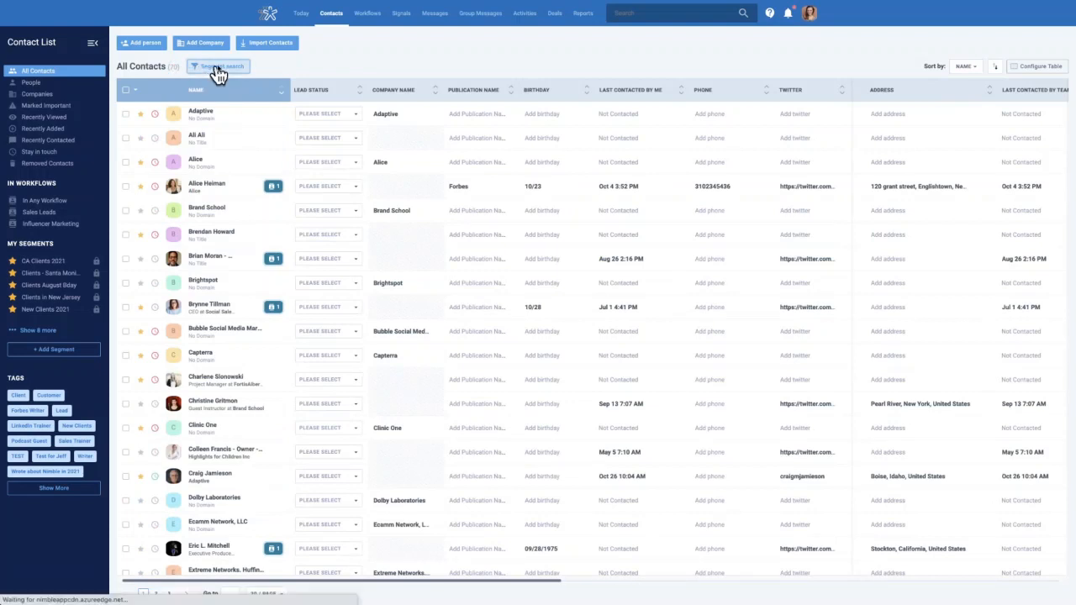
left_click(165, 106)
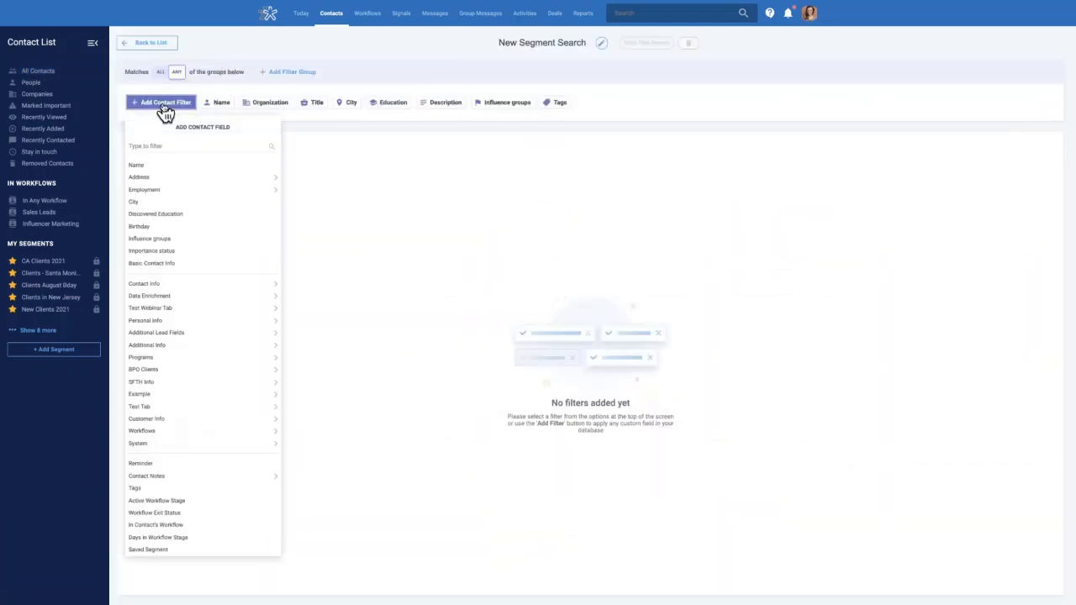
type("Fa")
key("BackSpace")
key("BackSpace")
type("Tag")
left_click(139, 178)
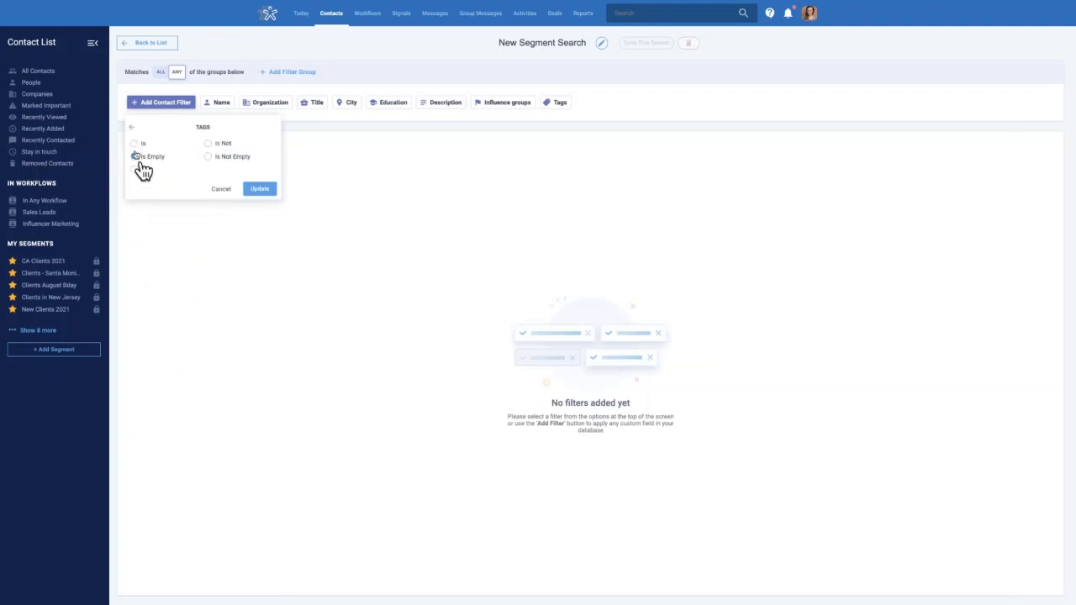
left_click(134, 143)
left_click(162, 220)
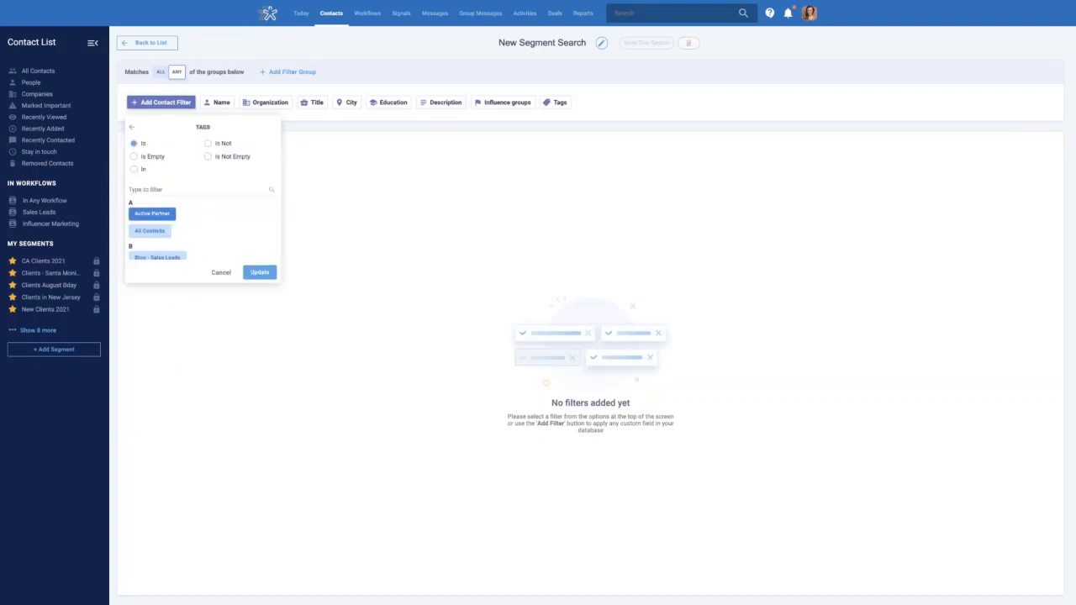
left_click(264, 276)
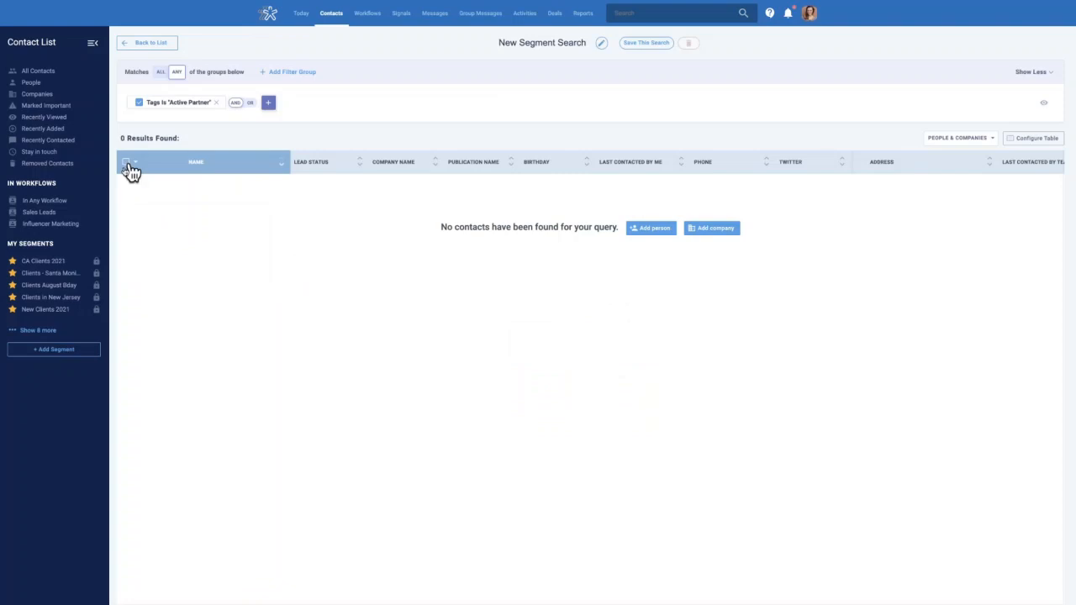
left_click(215, 102)
left_click(158, 104)
type("ra")
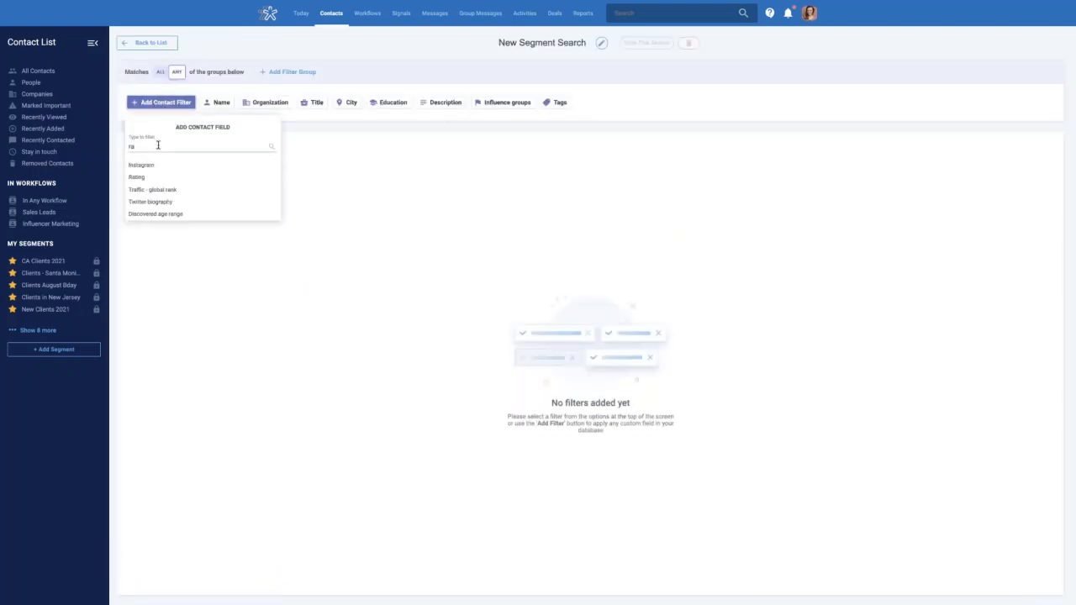
key("BackSpace")
key("BackSpace")
type("tag")
left_click(151, 176)
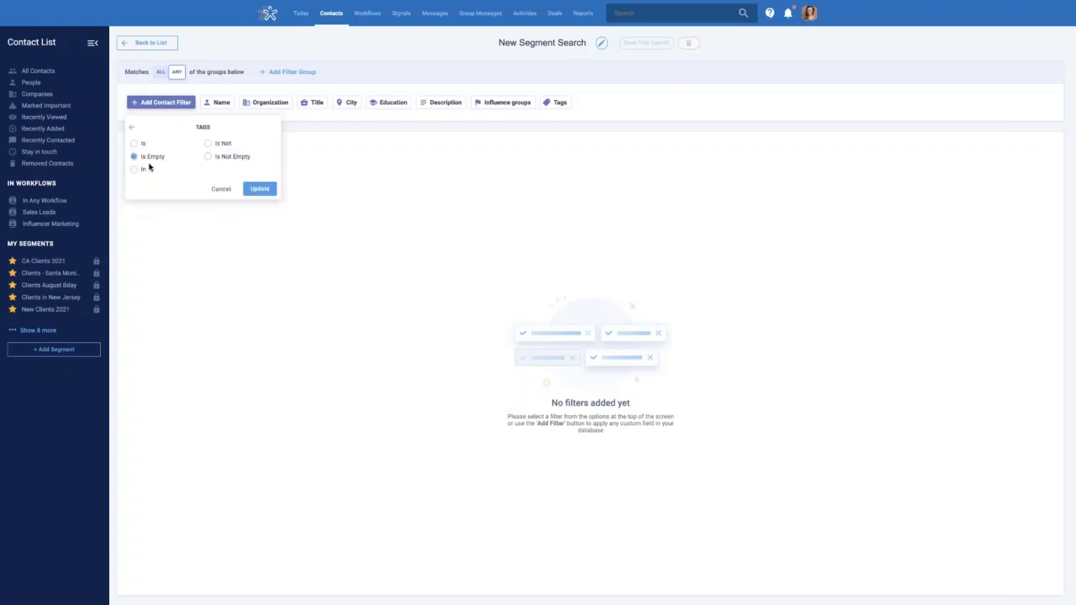
left_click(135, 144)
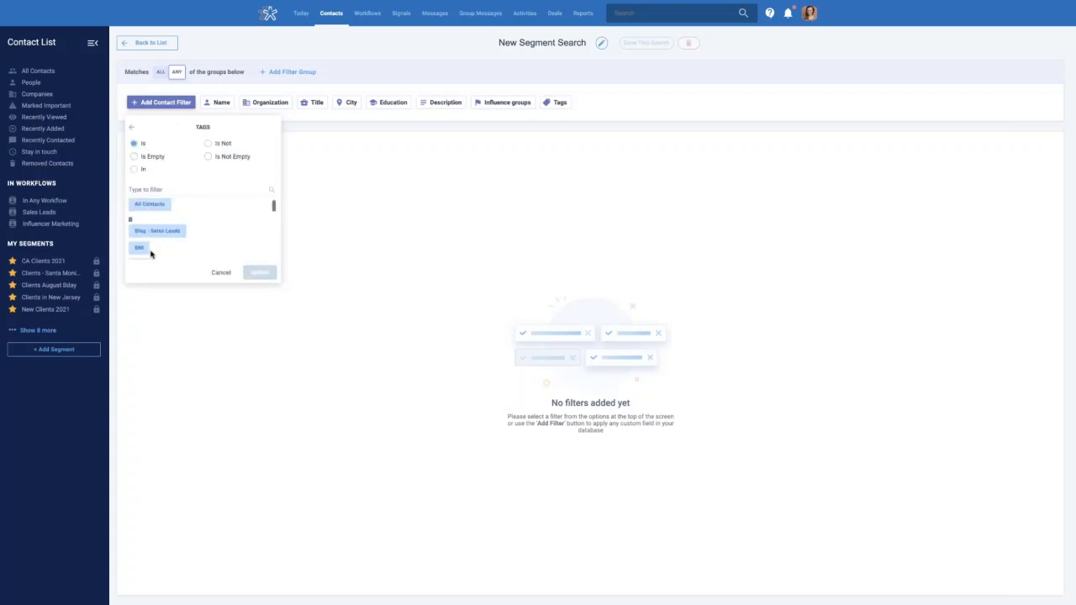
left_click(153, 232)
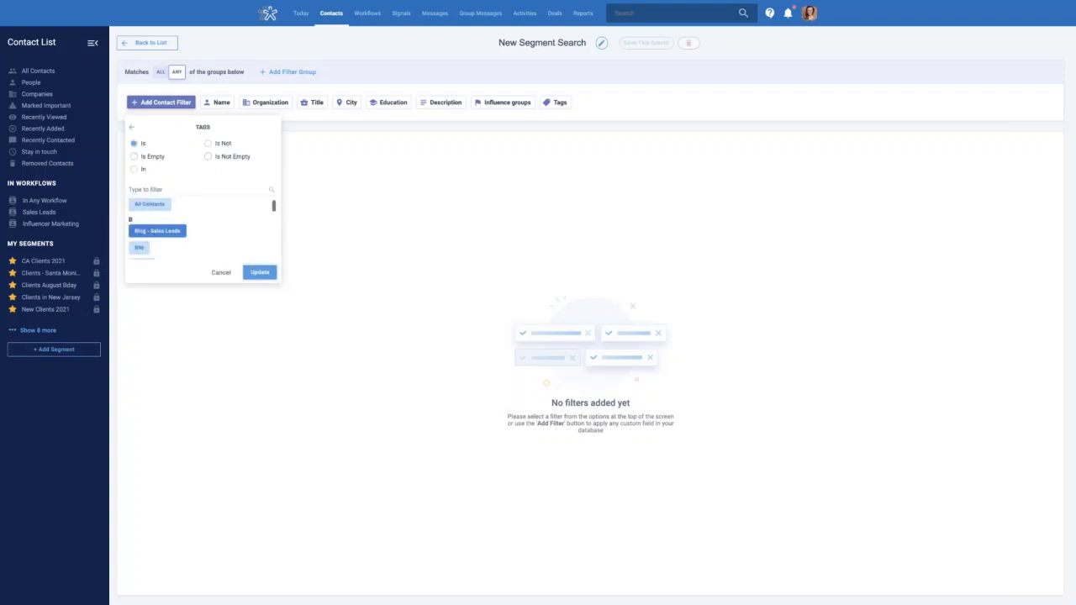
left_click(252, 272)
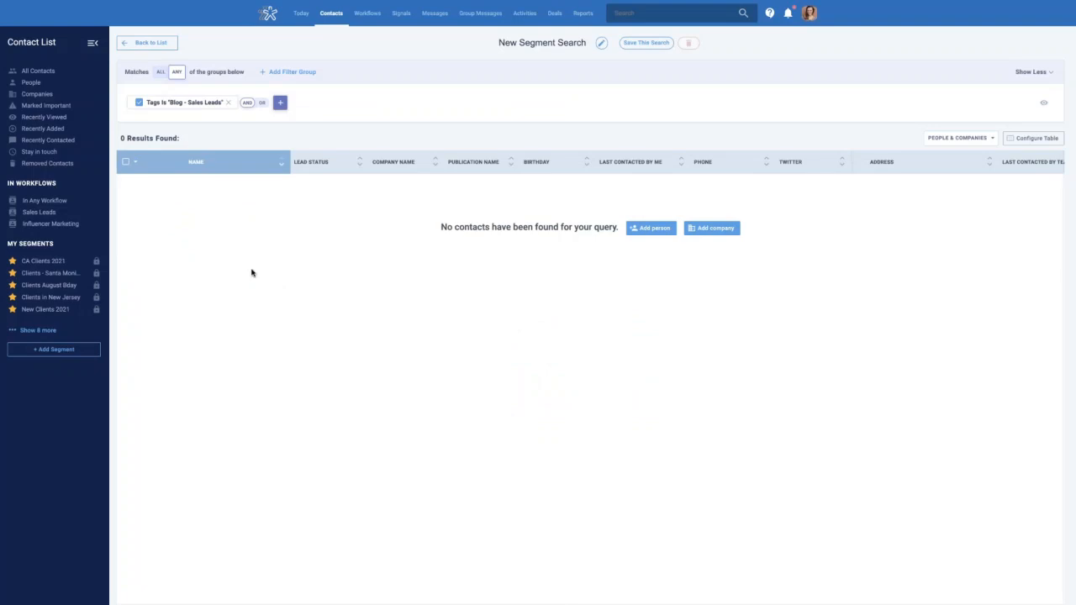
left_click(226, 103)
left_click(163, 104)
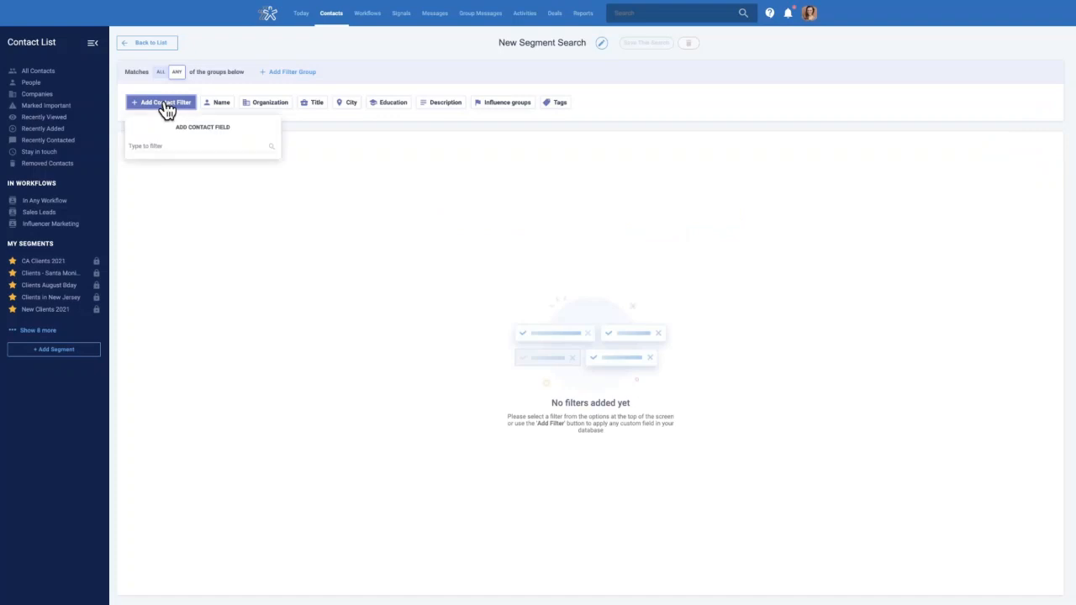
left_click(170, 147)
type("tag")
left_click(147, 177)
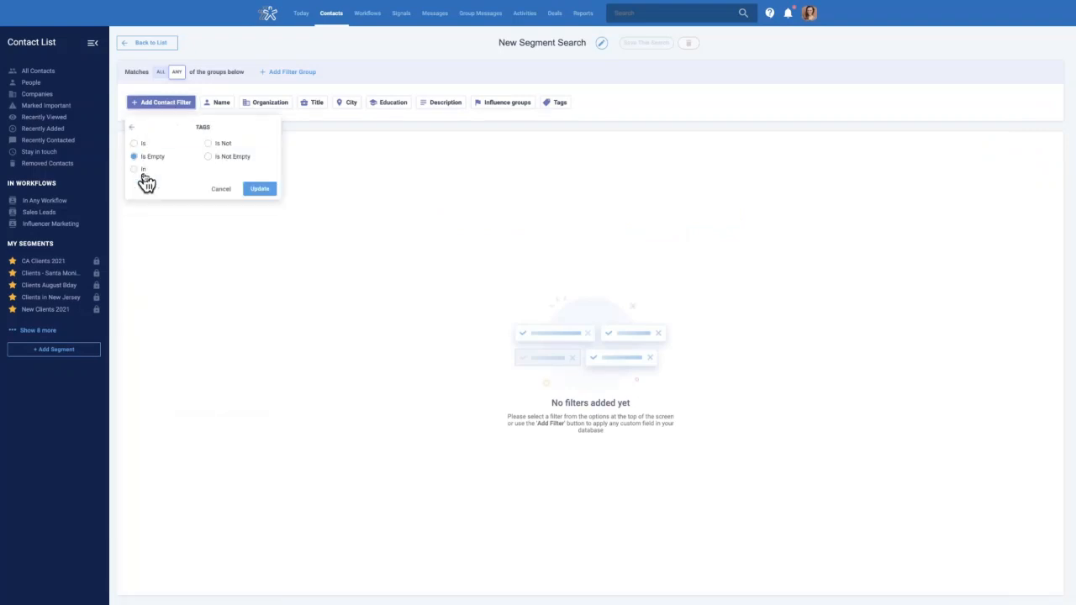
left_click(143, 144)
scroll(226, 233, "down", 3)
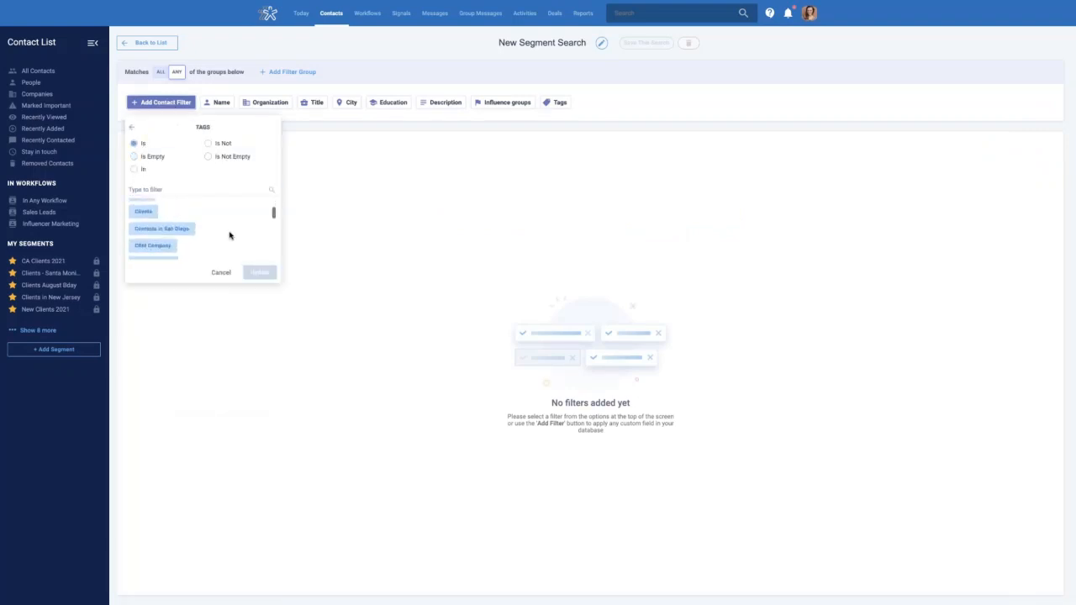
scroll(224, 233, "down", 2)
left_click(143, 215)
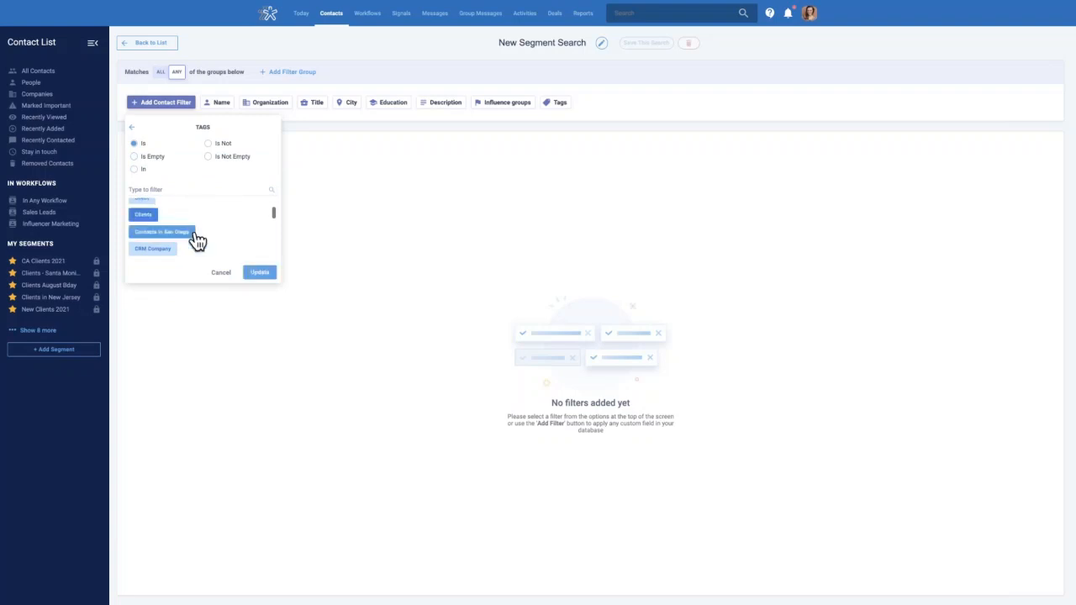
left_click(260, 274)
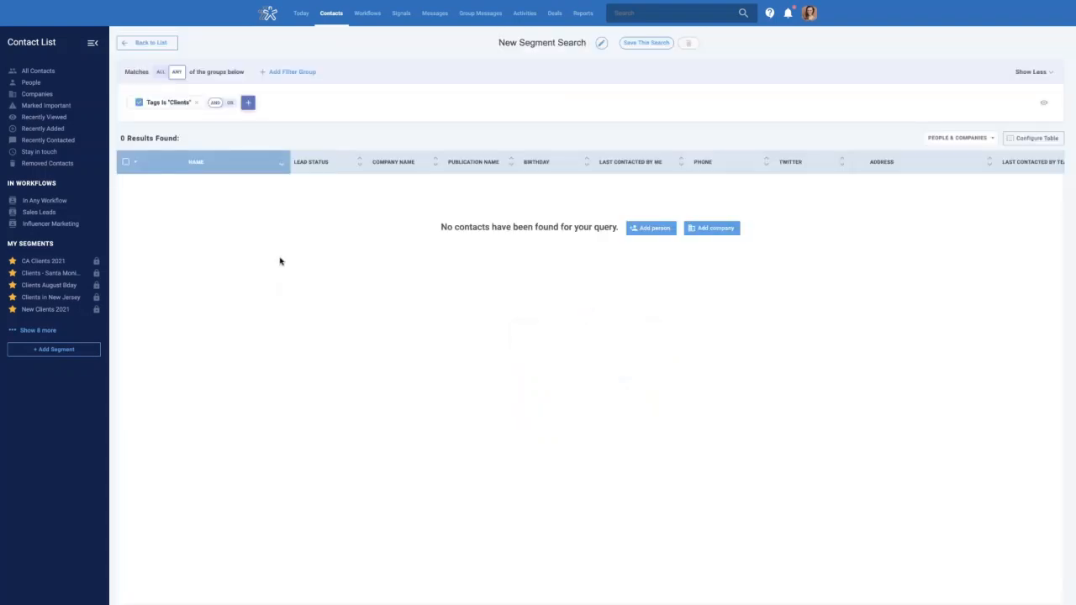
left_click(196, 102)
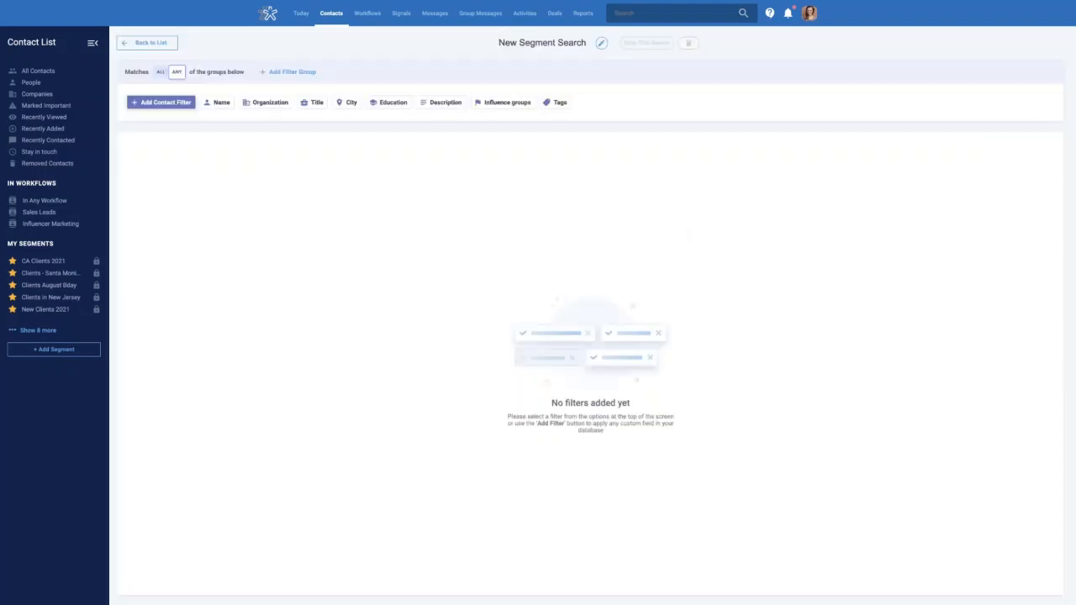
Select all 30 contacts on the All Contacts page and apply a newly created 'Customers' tag
left_click(49, 74)
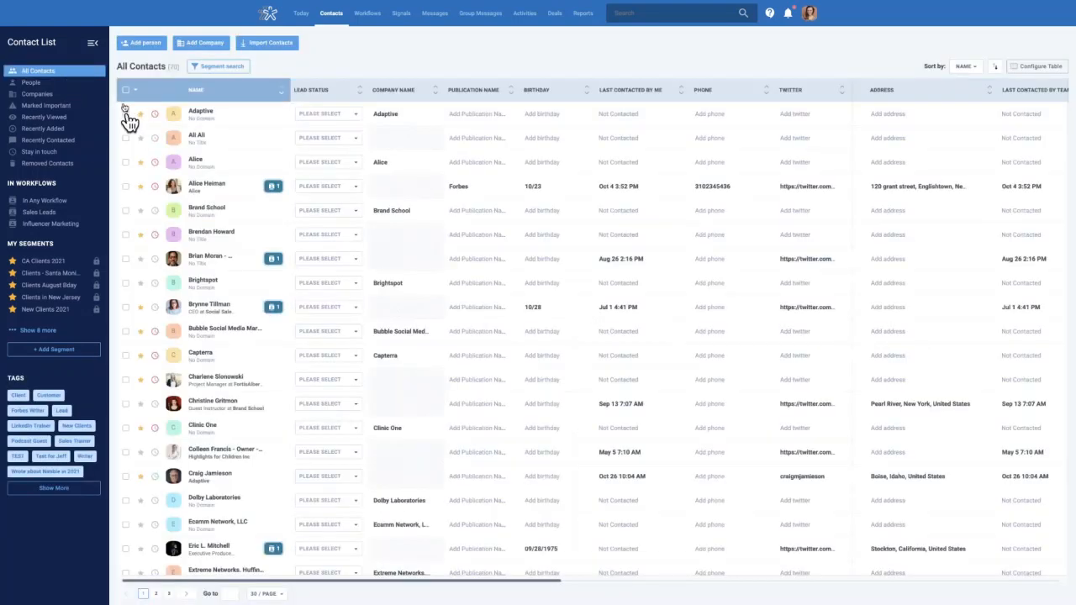
left_click(125, 92)
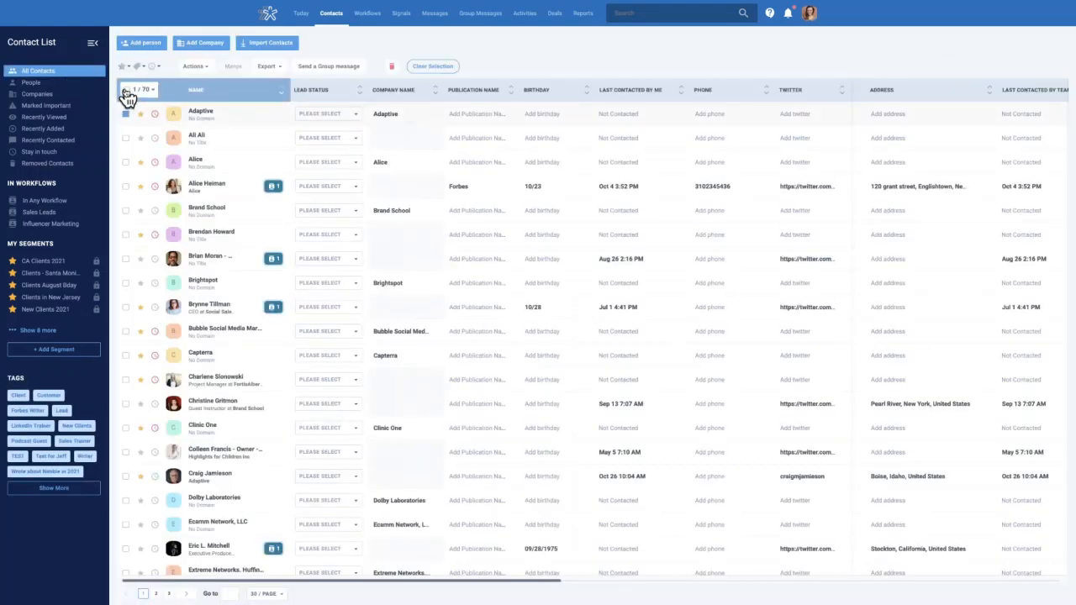
left_click(195, 67)
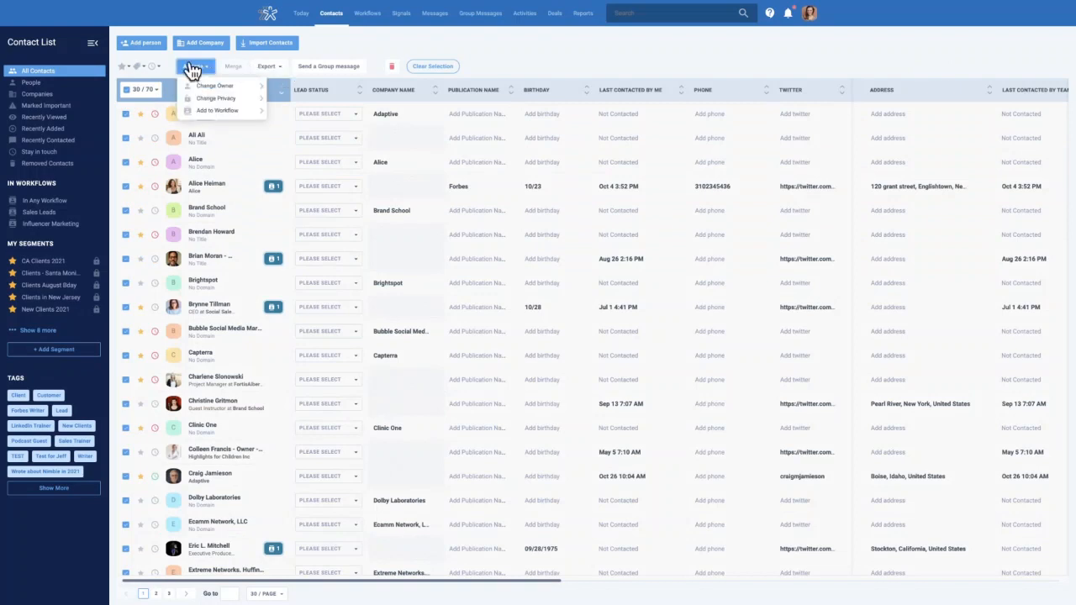
left_click(140, 67)
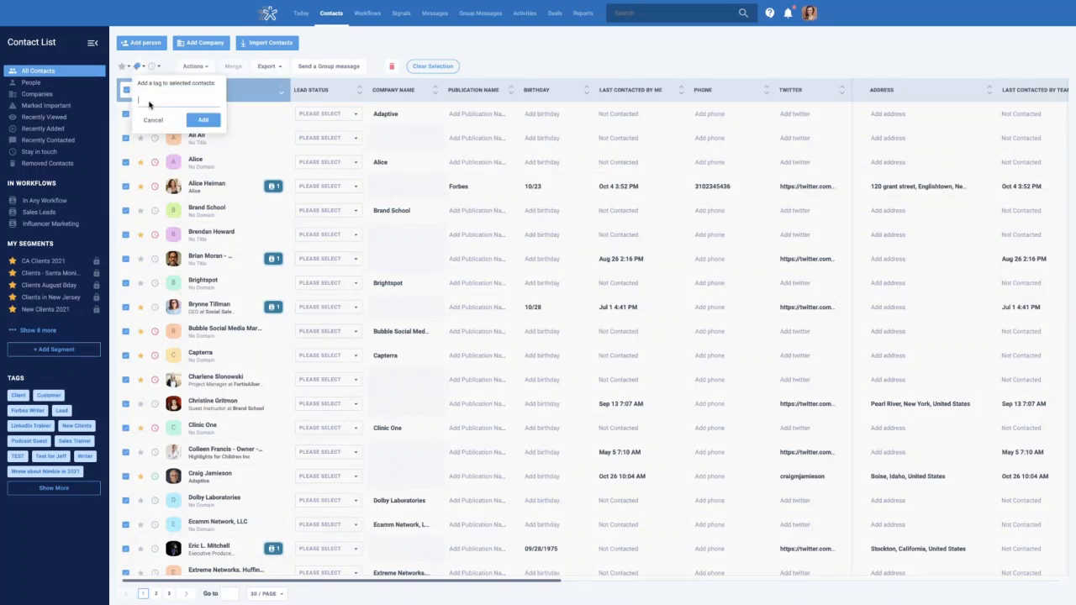
type("Custoemrs")
key("BackSpace")
key("BackSpace")
type("mers")
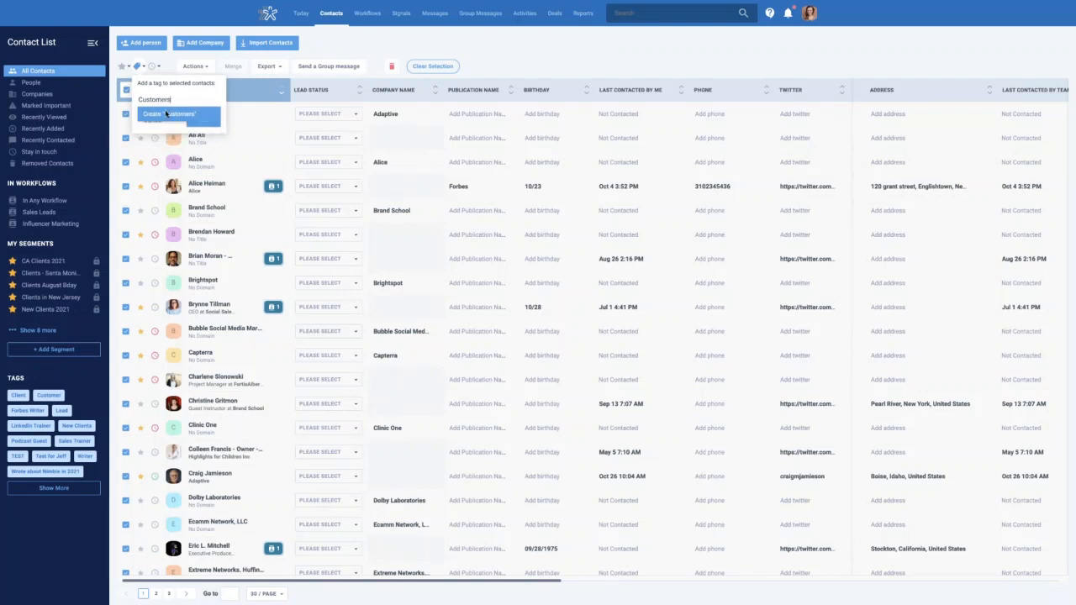
left_click(165, 114)
left_click(202, 125)
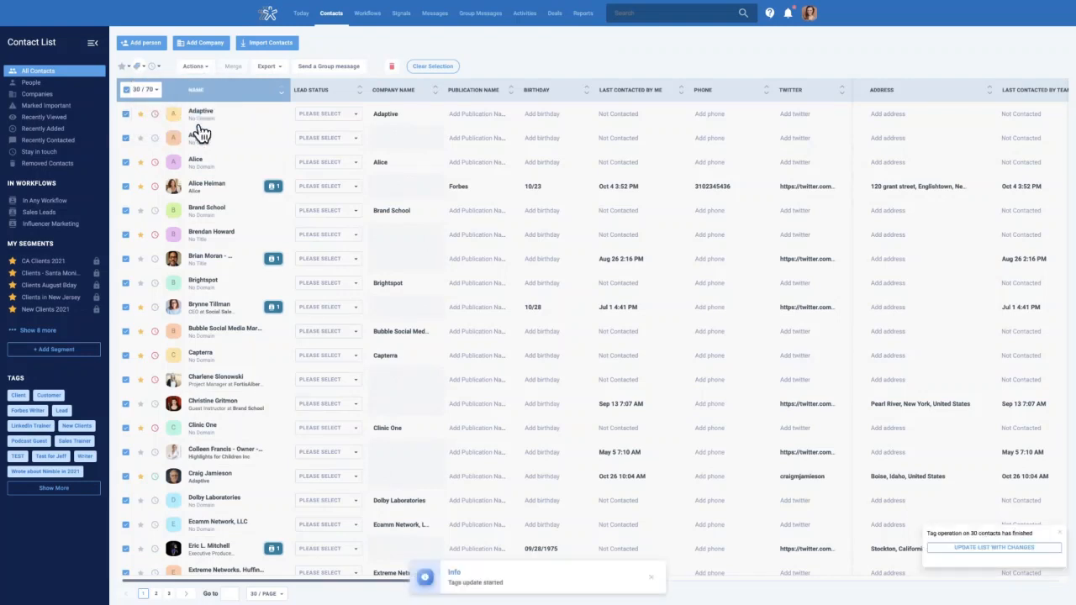
left_click(38, 80)
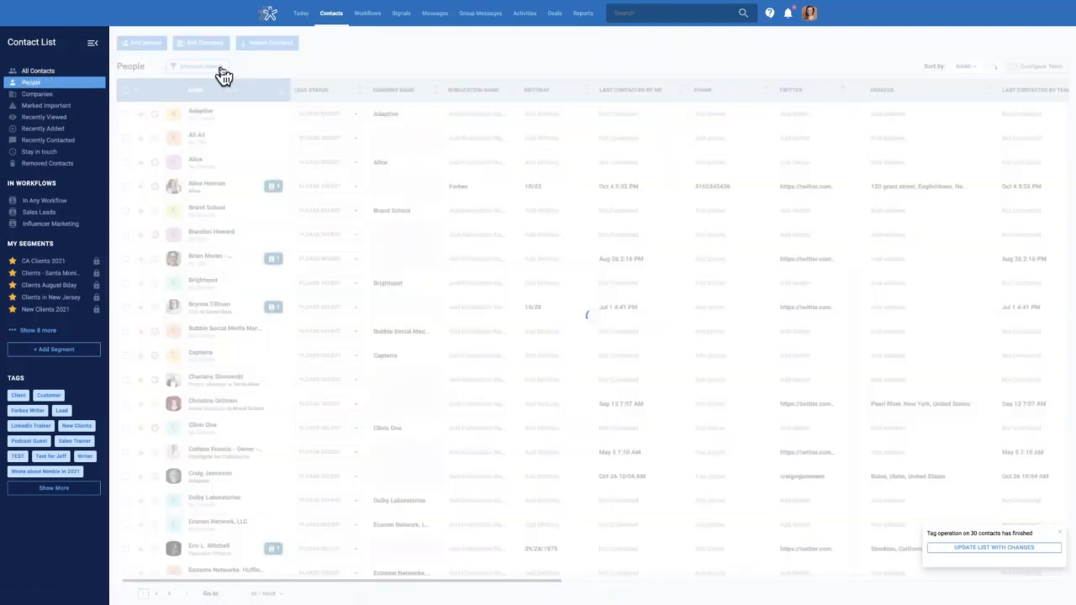
Run a segment search for contacts where Tags is Customers
left_click(217, 73)
left_click(173, 105)
left_click(164, 145)
type("tag")
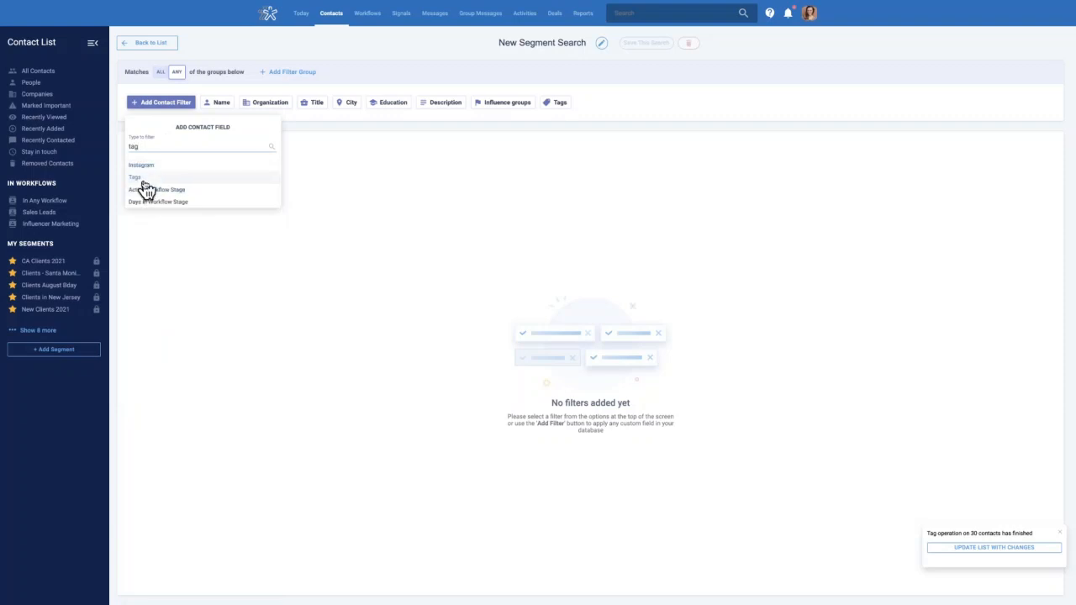
left_click(145, 176)
left_click(135, 144)
left_click(160, 188)
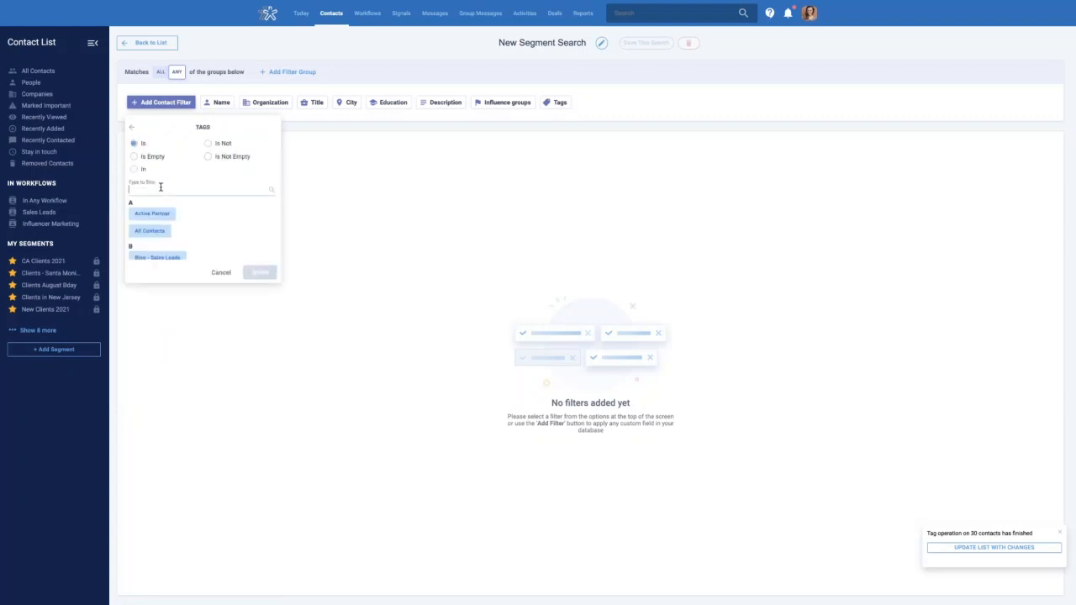
type("customer")
left_click(157, 239)
left_click(260, 272)
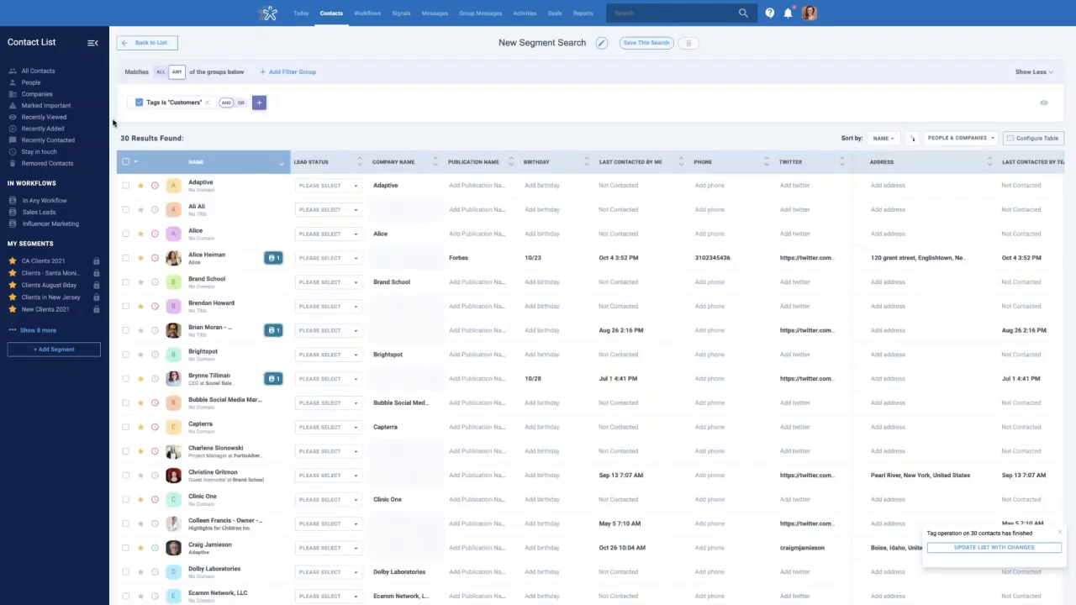
Select all 30 Customers-tagged contacts and add them to the Influencer Marketing workflow
left_click(126, 164)
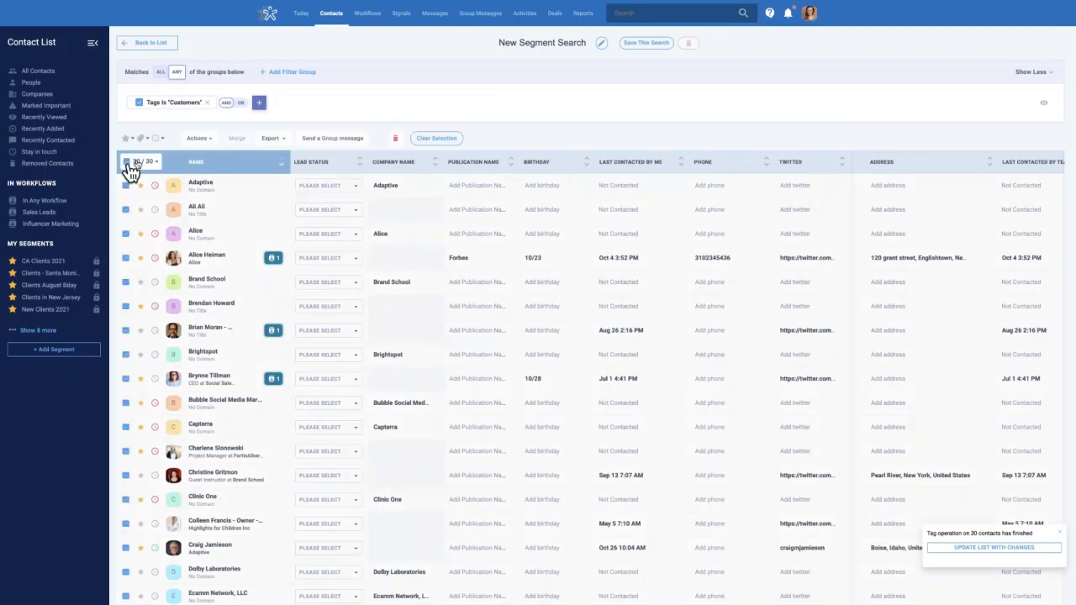
left_click(212, 141)
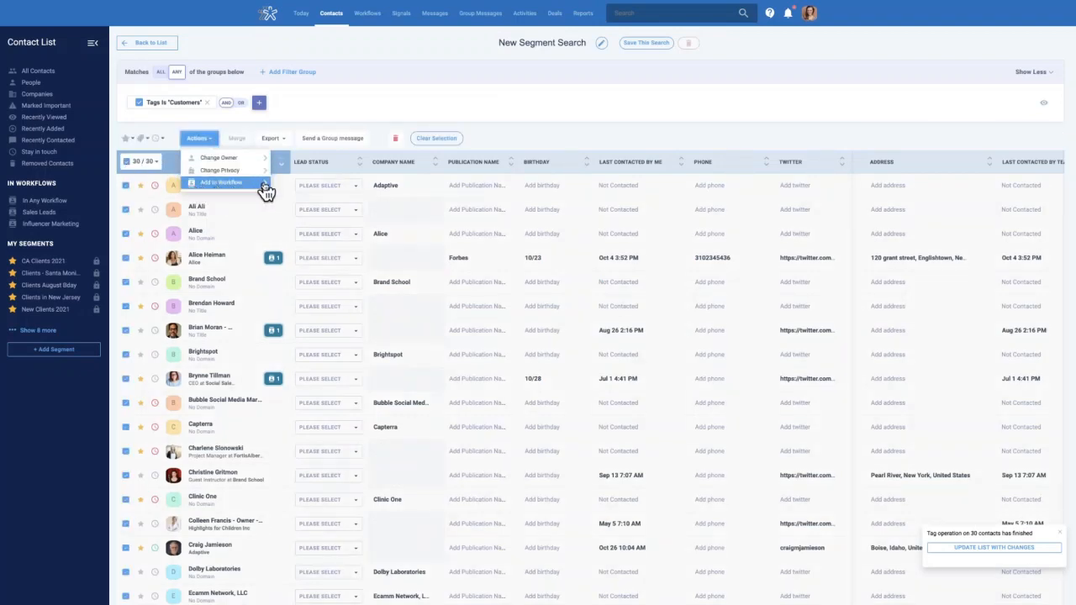
left_click(264, 183)
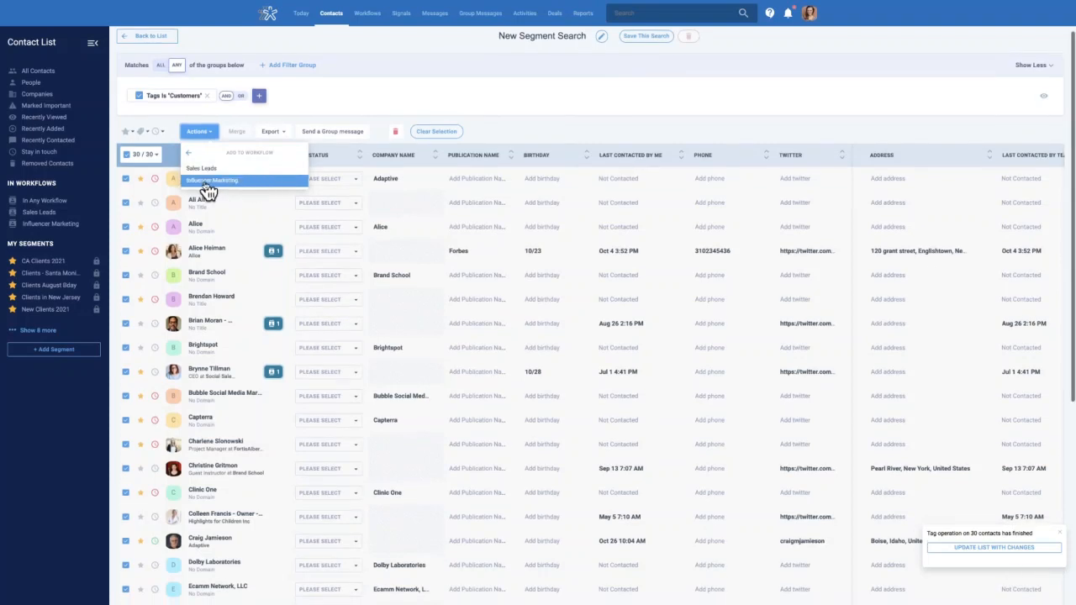
left_click(206, 187)
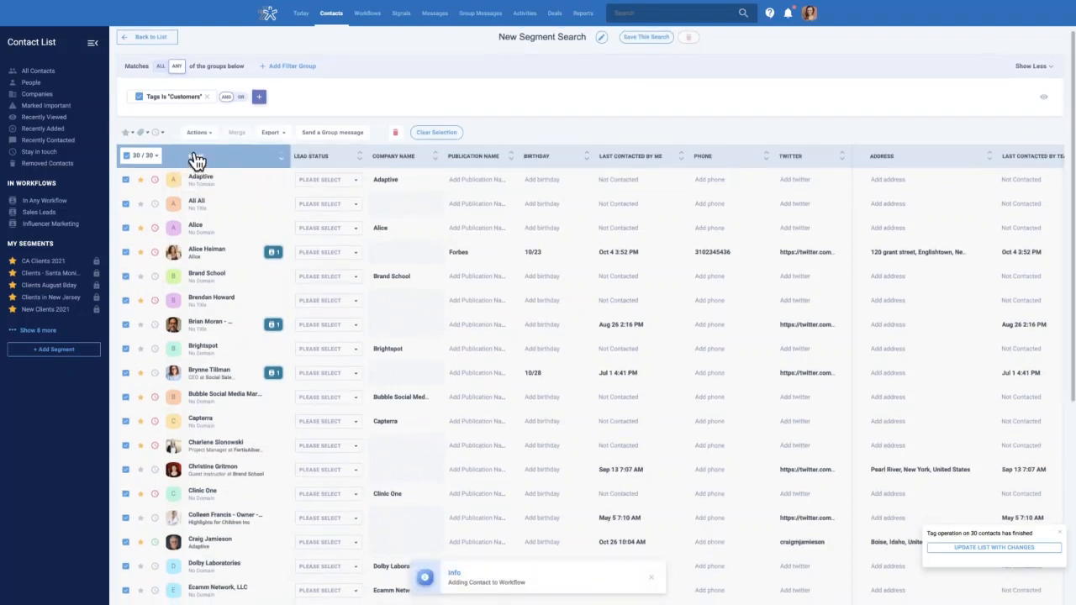
Switch to the Influencer Marketing board, scroll its stages, then go to Recently Viewed contacts
left_click(366, 14)
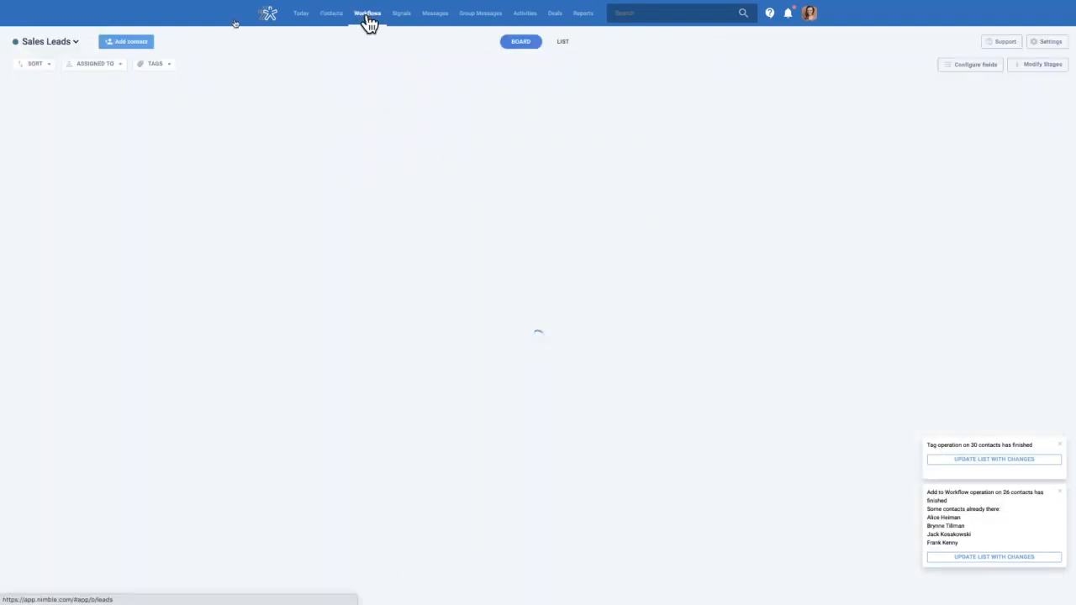
left_click(77, 45)
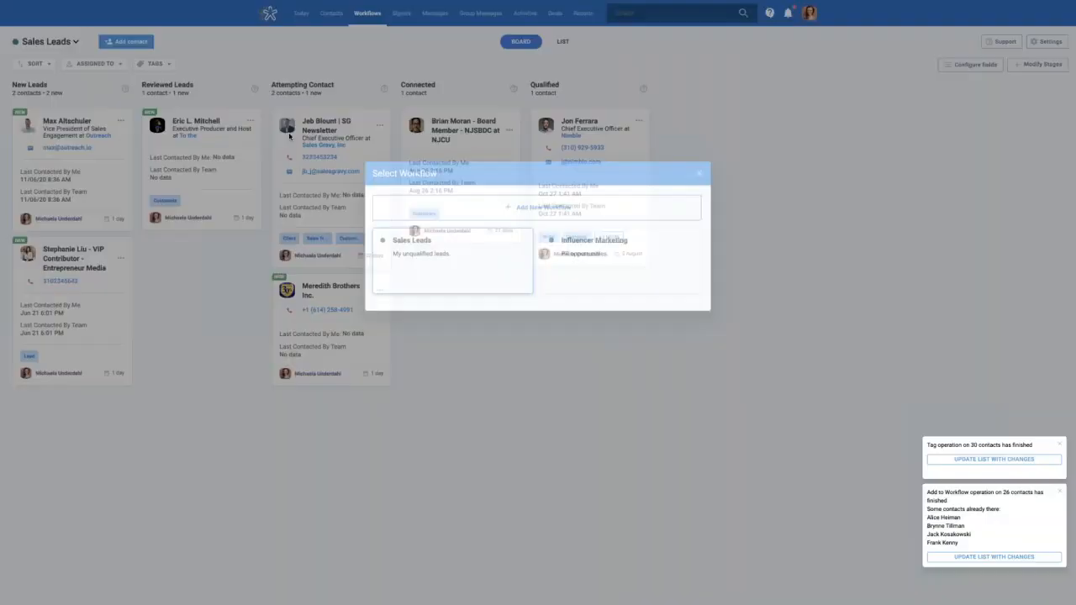
left_click(571, 313)
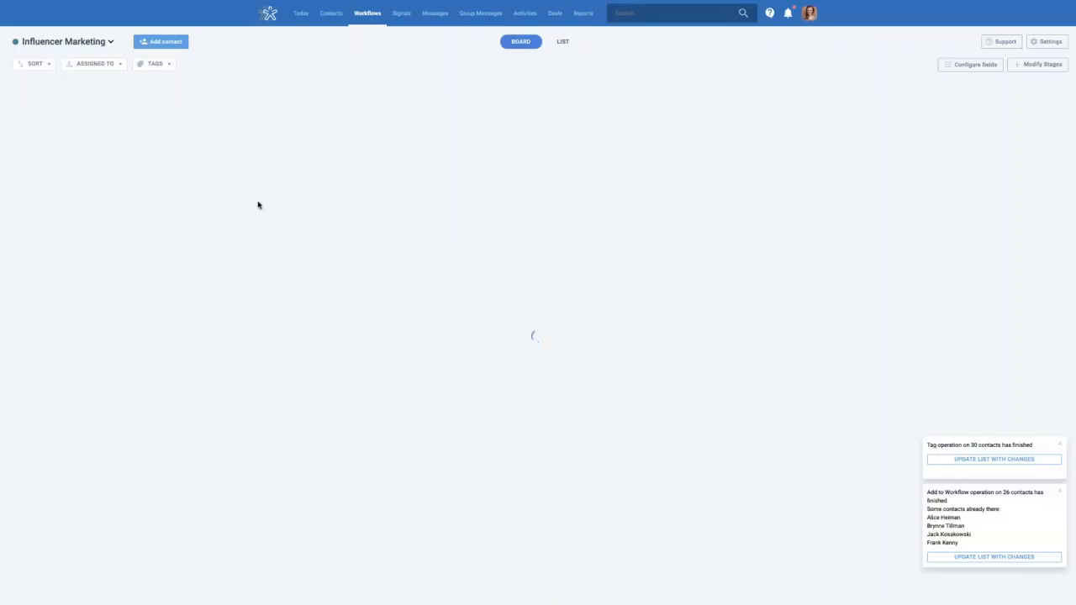
scroll(158, 216, "down", 4)
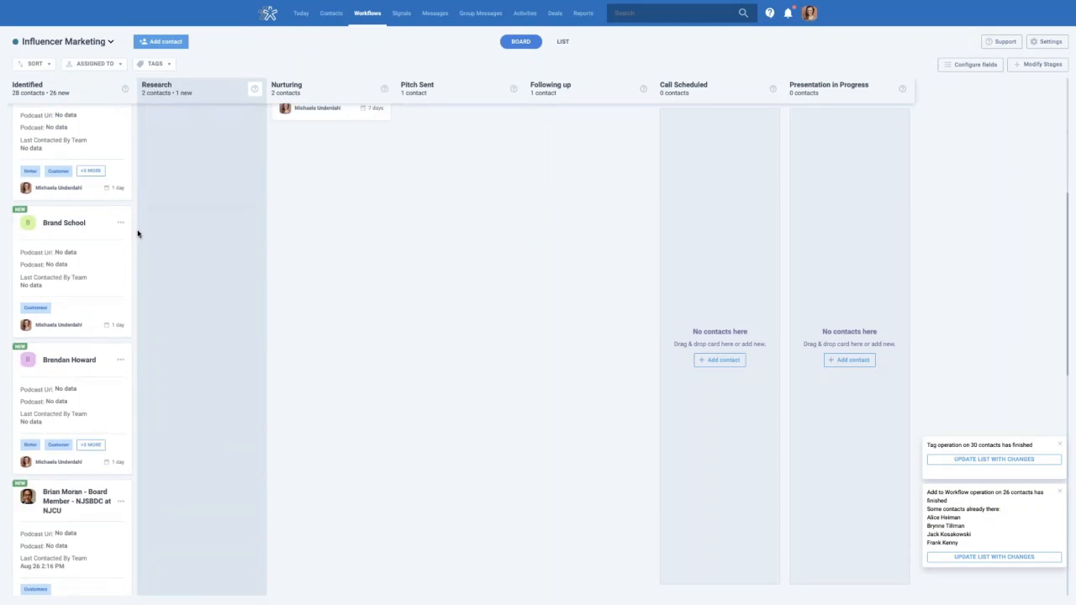
scroll(112, 258, "down", 2)
scroll(115, 256, "up", 6)
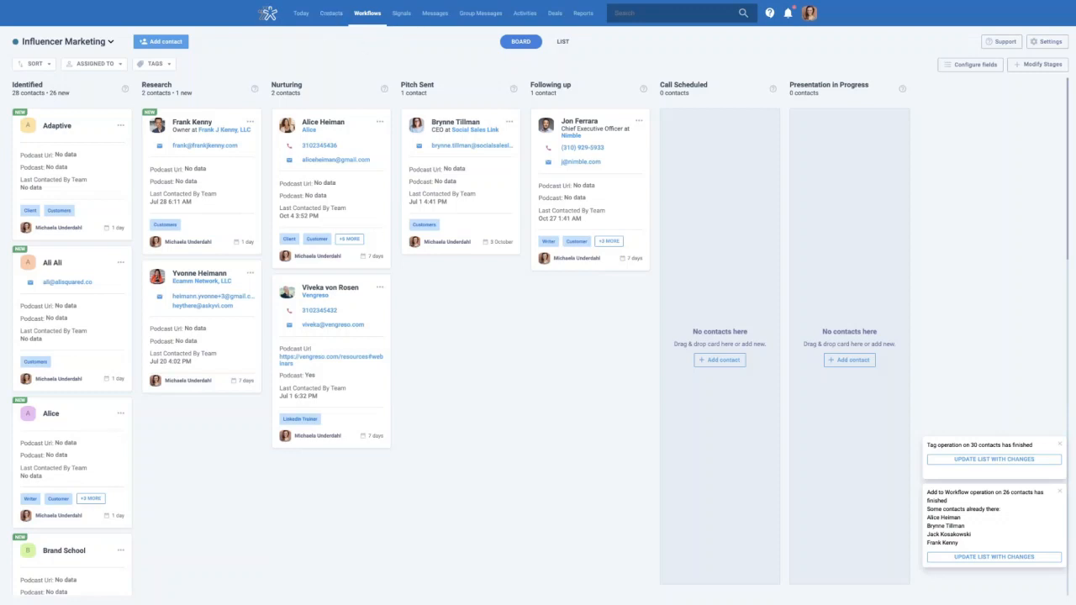
left_click(333, 14)
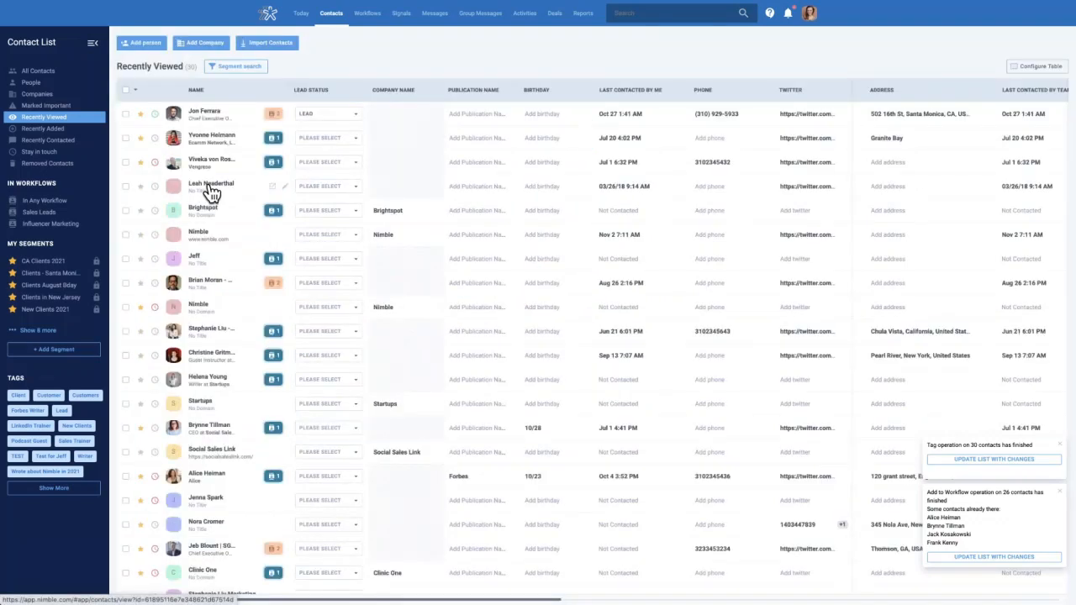
Open a contact's Data Fields, viewing the Test Webinar Tab and then the Programs section
left_click(211, 190)
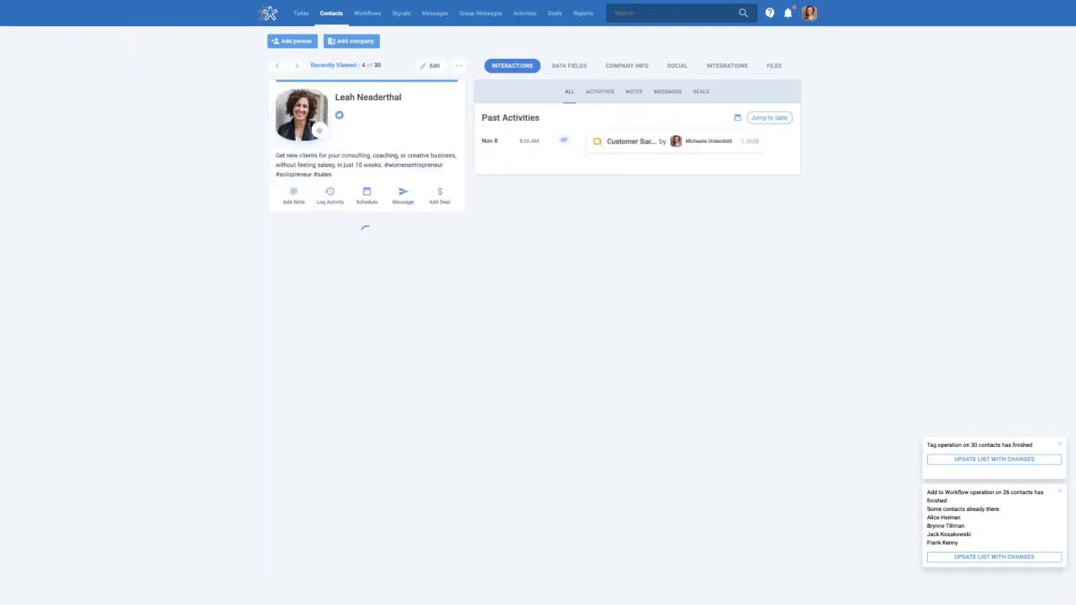
left_click(571, 77)
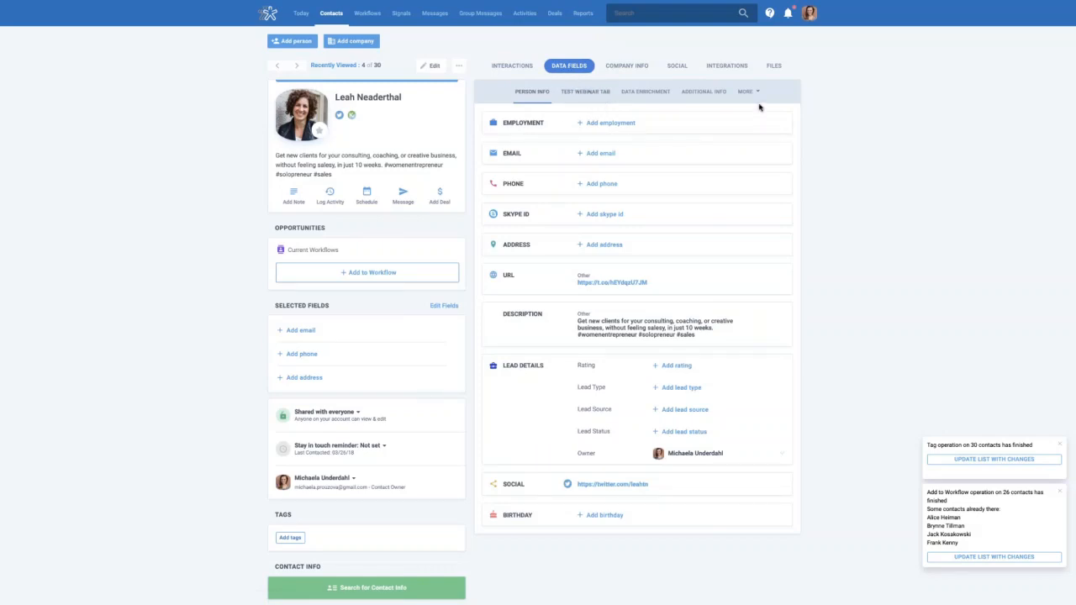
left_click(607, 97)
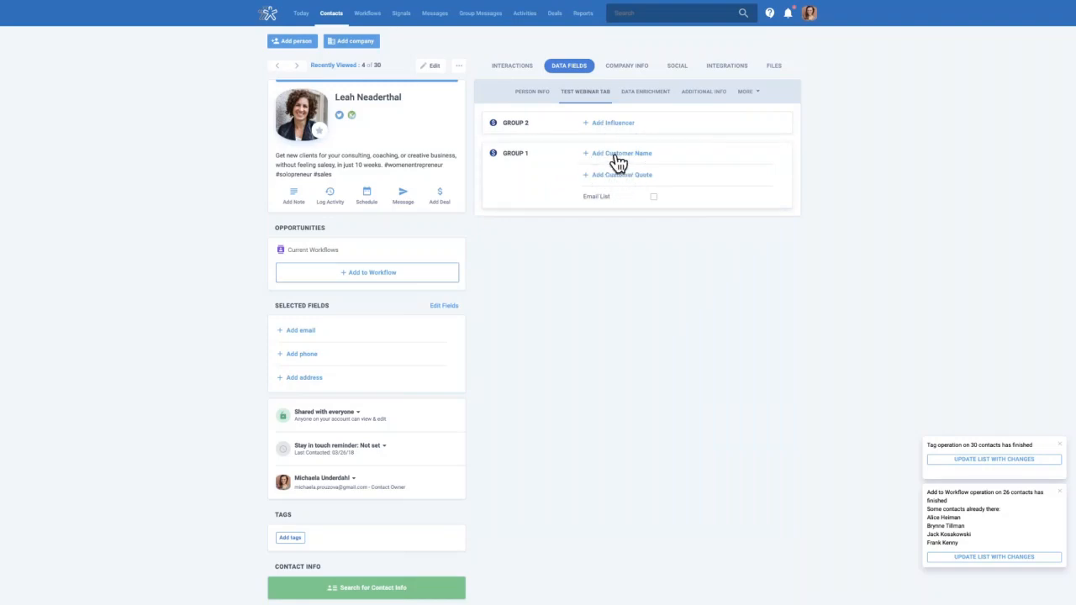
left_click(751, 96)
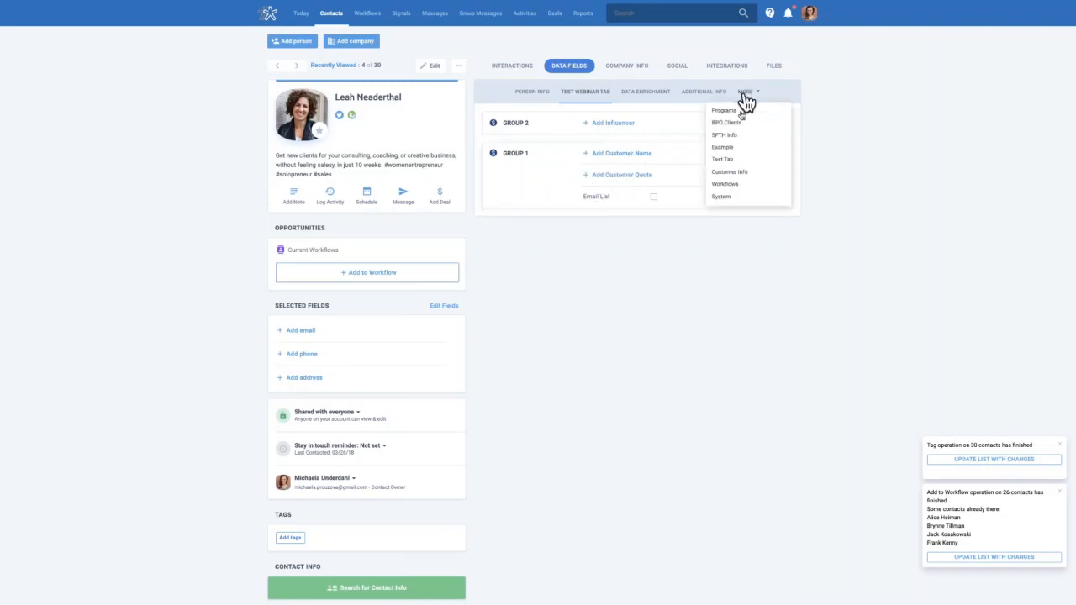
left_click(740, 112)
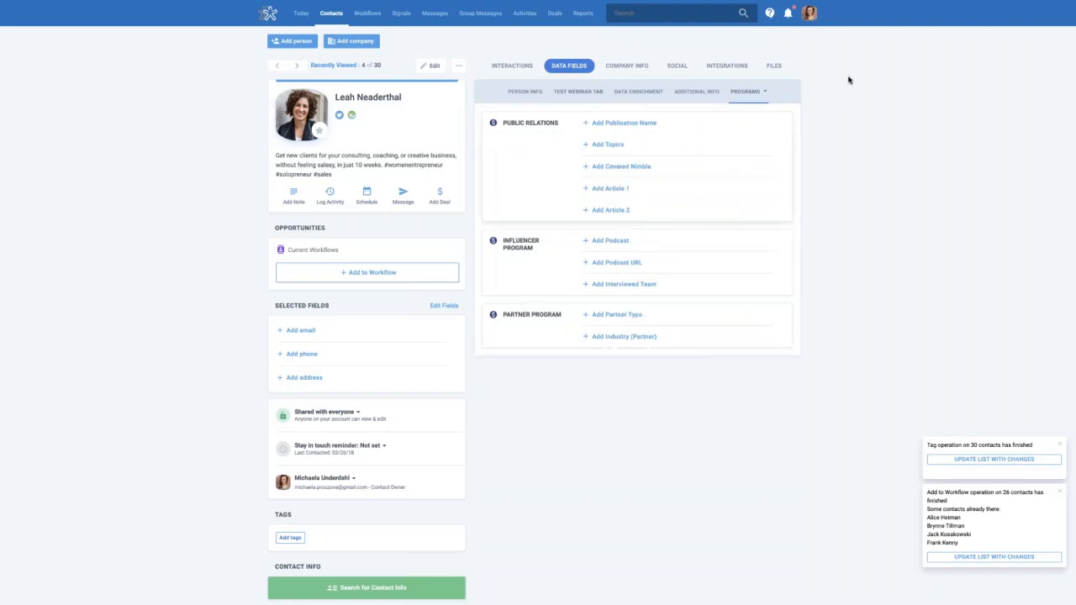
left_click(810, 17)
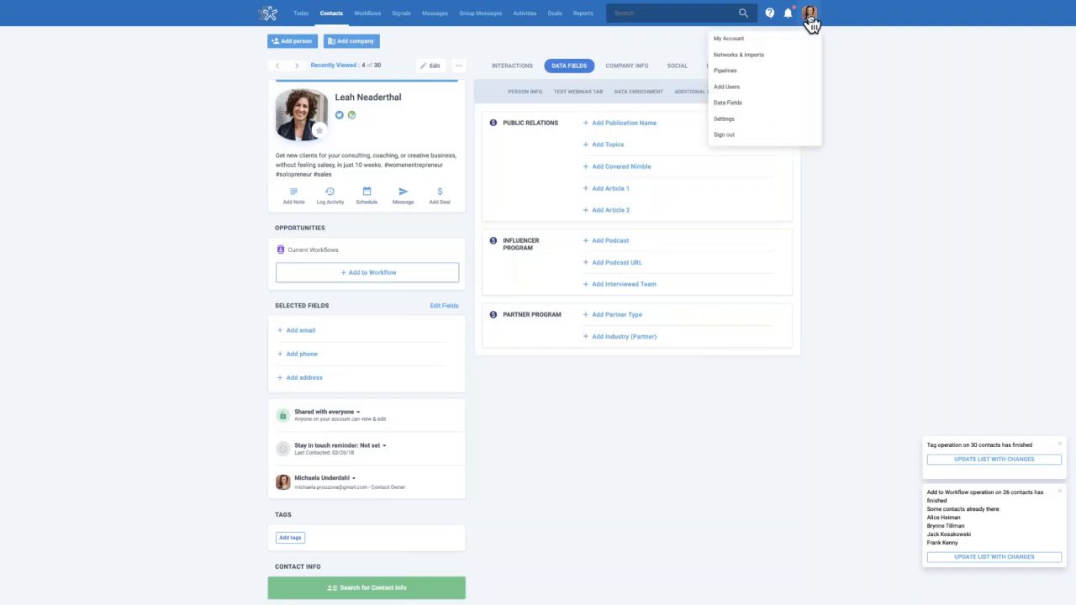
In Data Fields settings, start a new Date Field under Programs > Partner Program
left_click(738, 102)
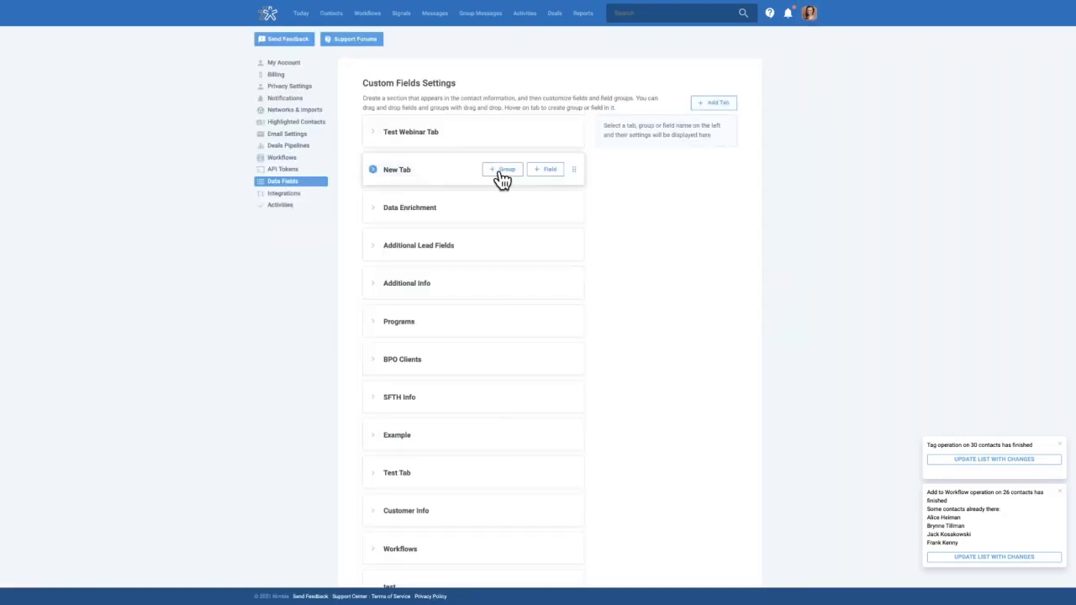
left_click(423, 328)
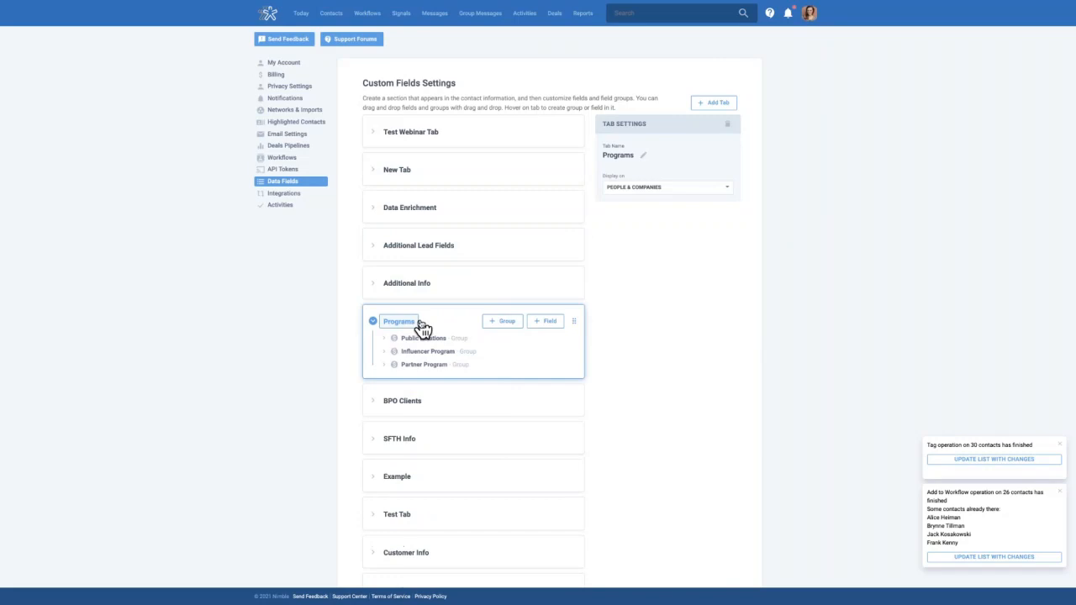
left_click(437, 368)
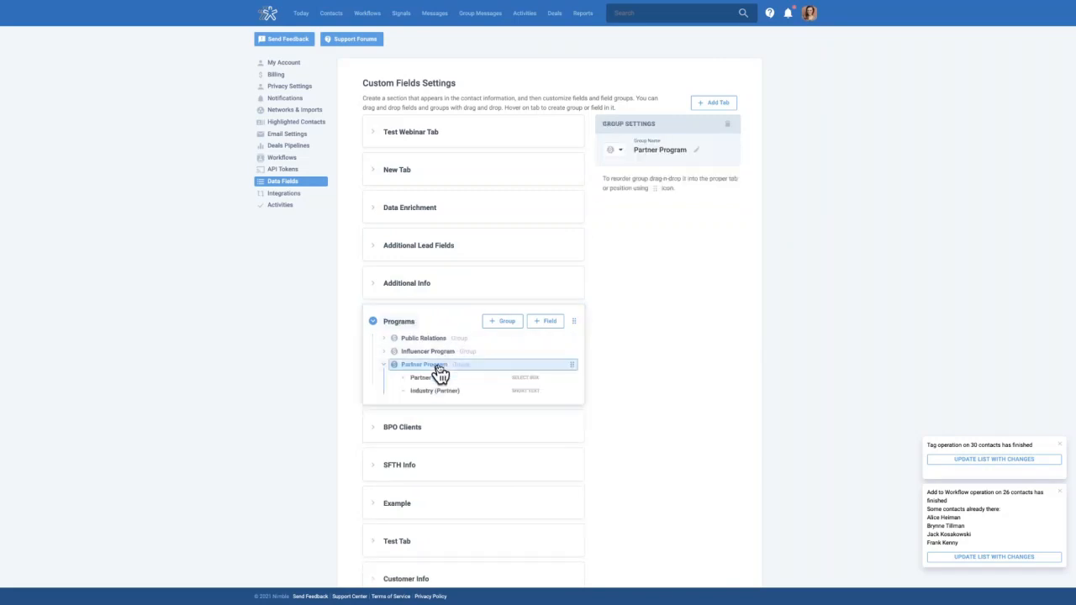
left_click(556, 323)
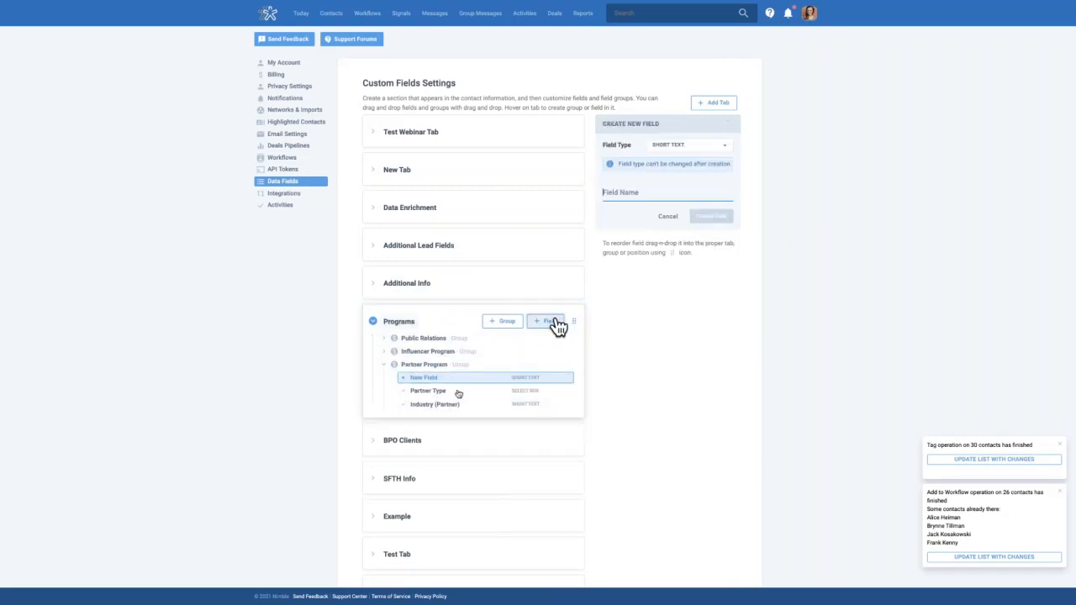
left_click(667, 149)
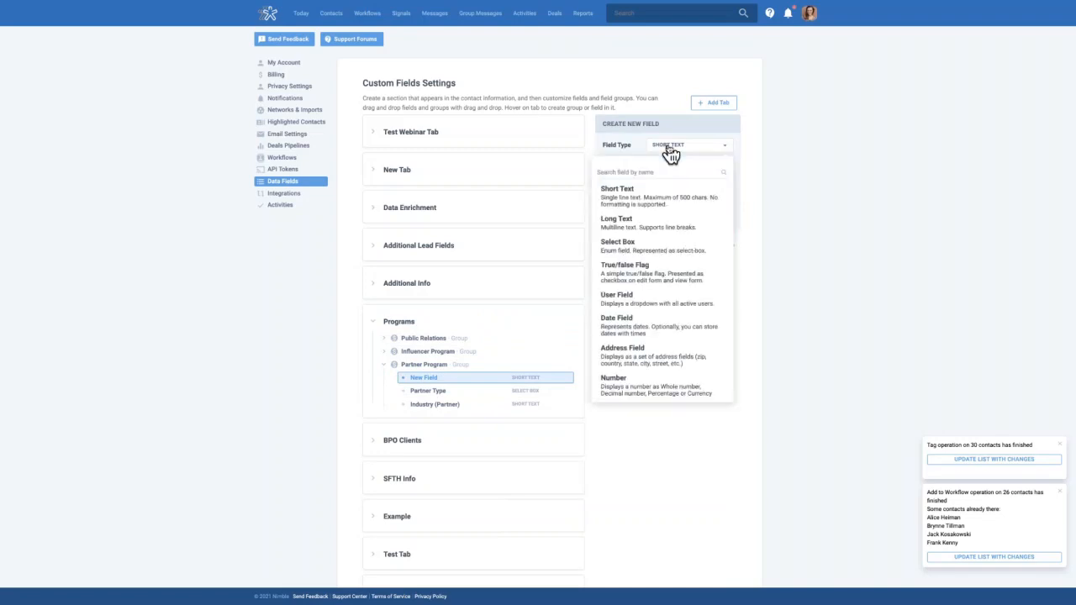
scroll(664, 286, "down", 1)
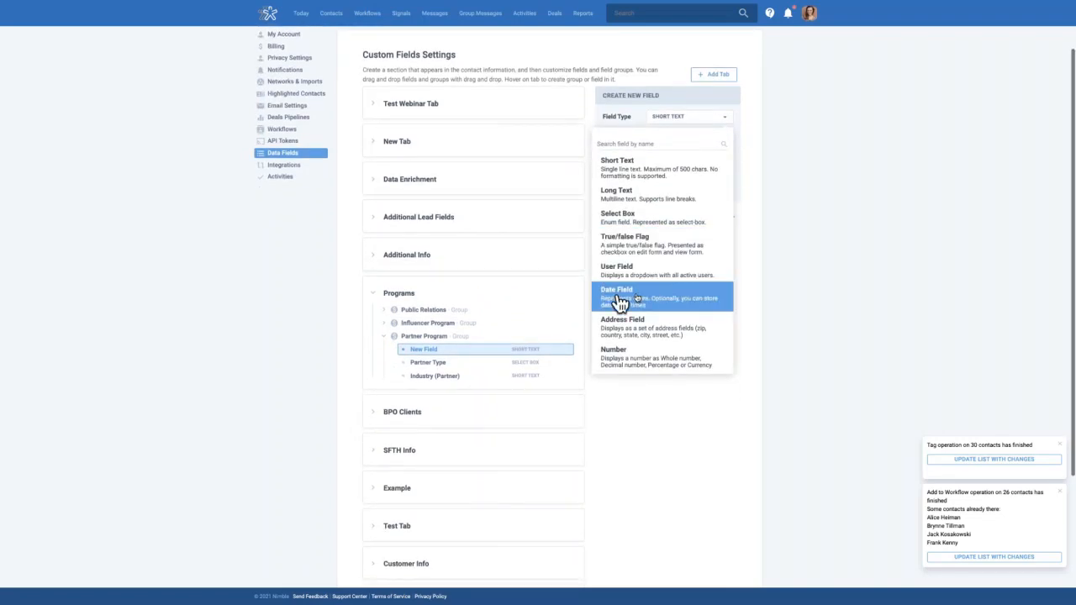
left_click(631, 304)
Name the new field 'Partner Webinar Date' and create it
left_click(644, 167)
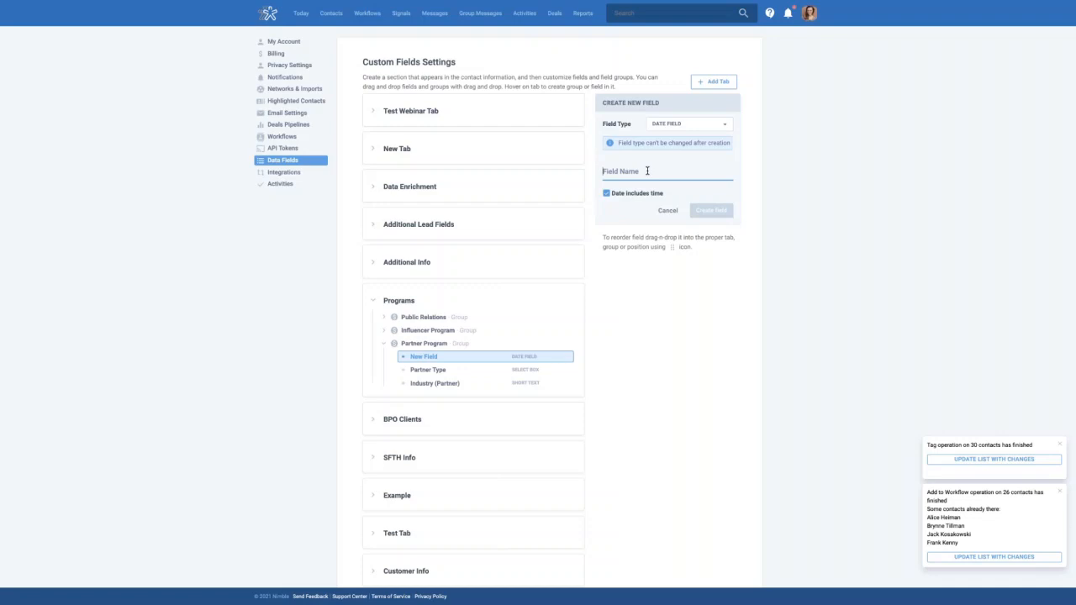
type("P")
key("BackSpace")
type("Partner Webinar Date")
left_click(716, 211)
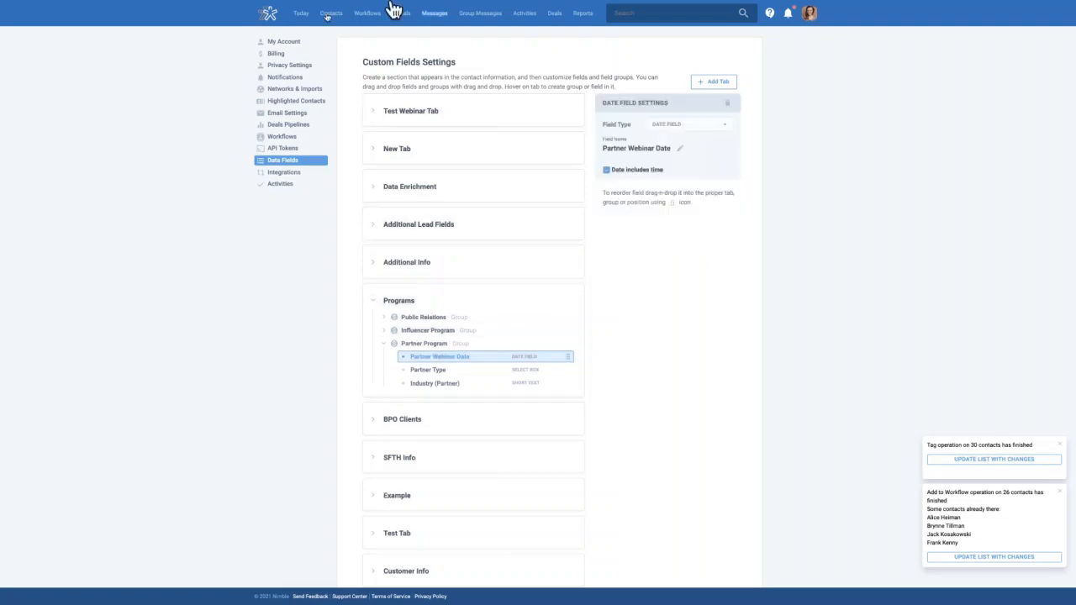
Add Partner Webinar Date to the Influencer Marketing workflow cards, then switch to list view
left_click(366, 17)
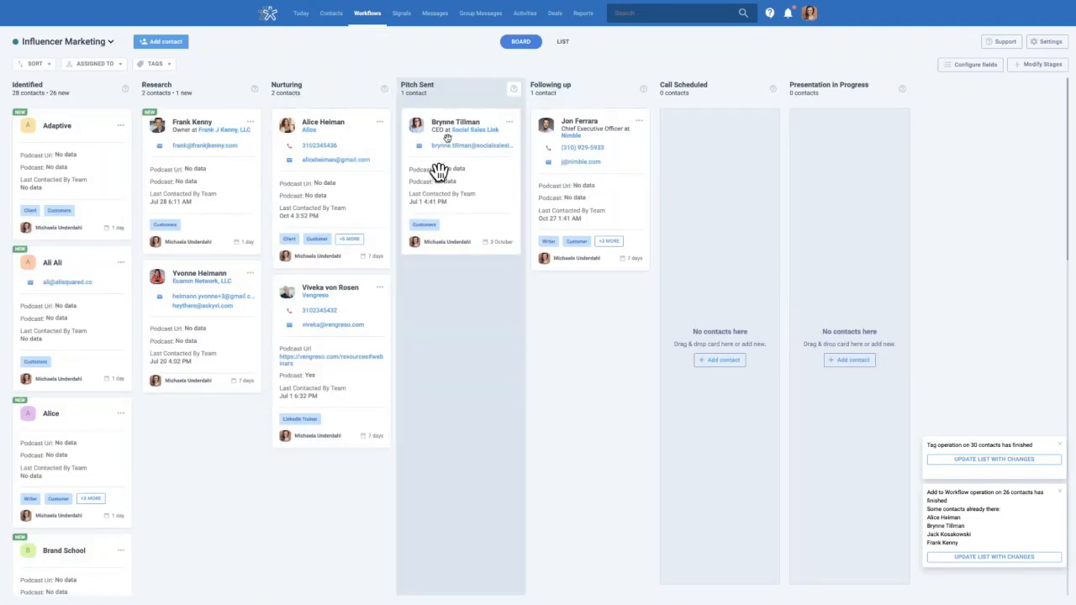
left_click(975, 65)
left_click(937, 244)
type("webinar")
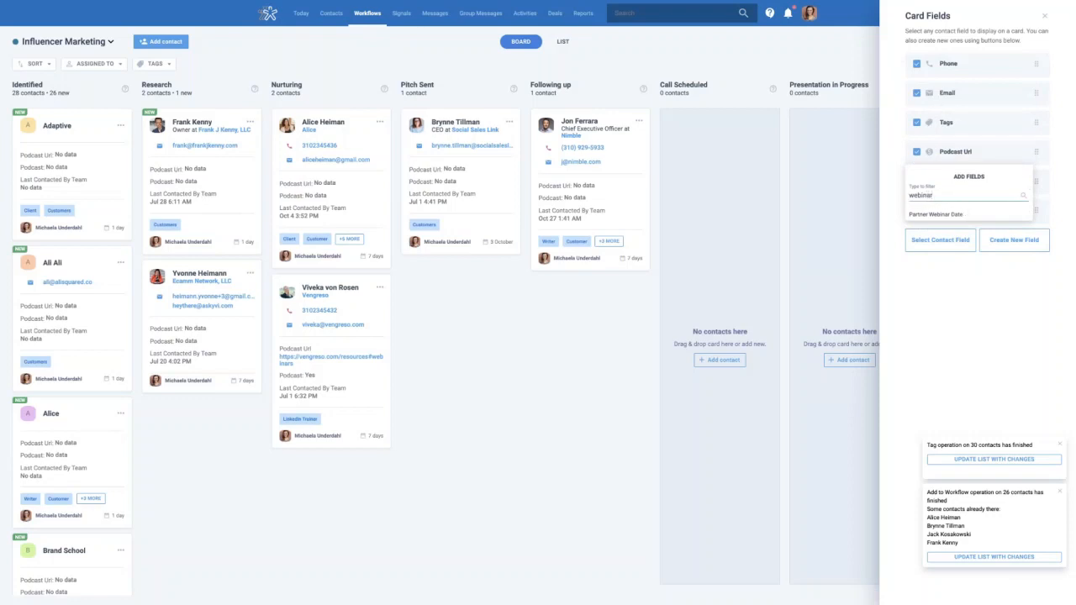
left_click(959, 215)
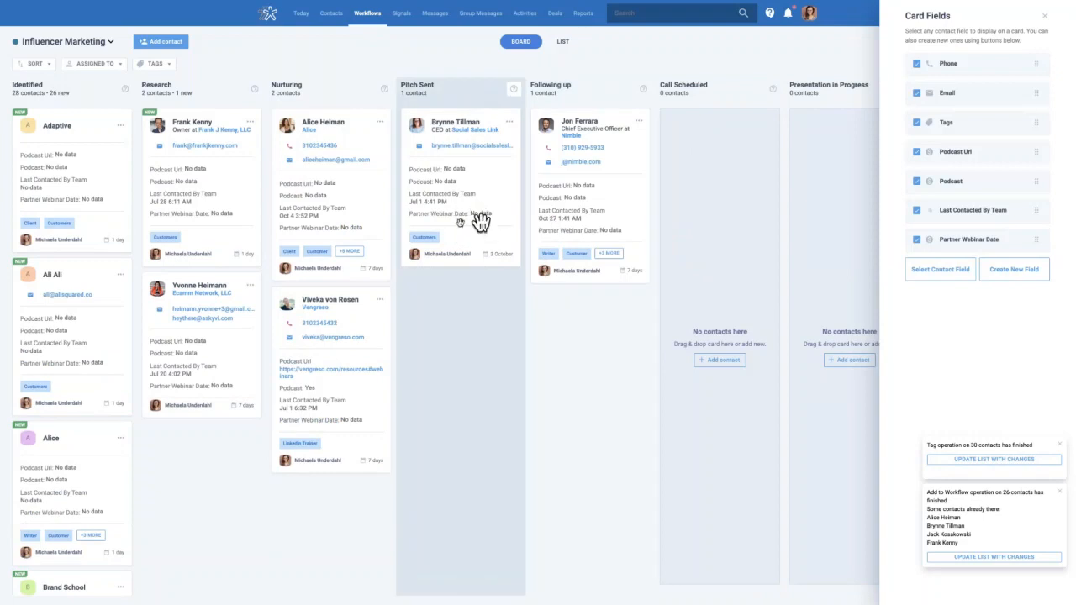
left_click(458, 223)
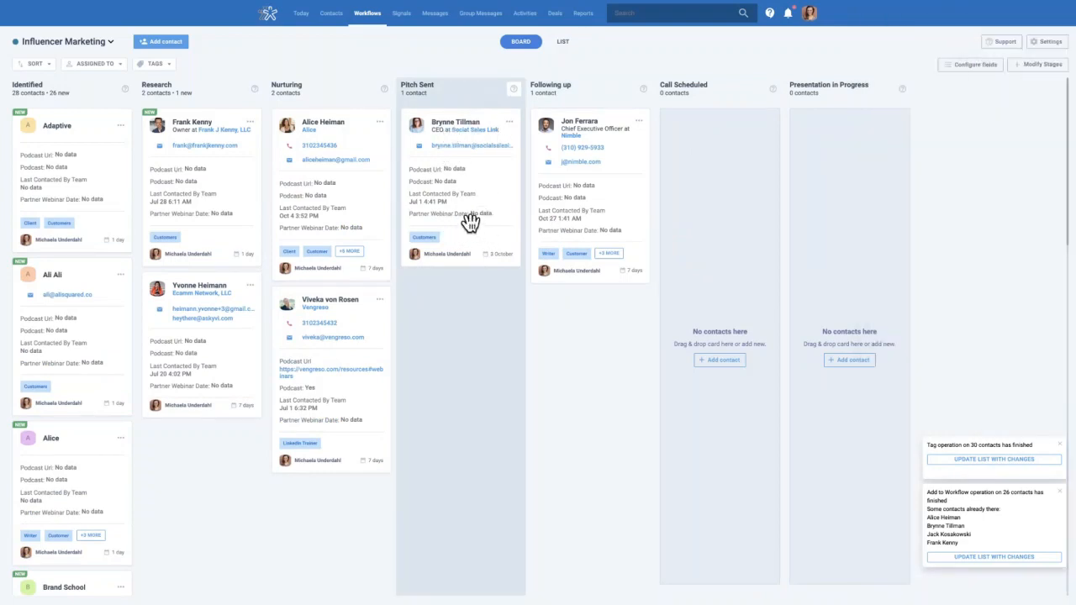
left_click(564, 43)
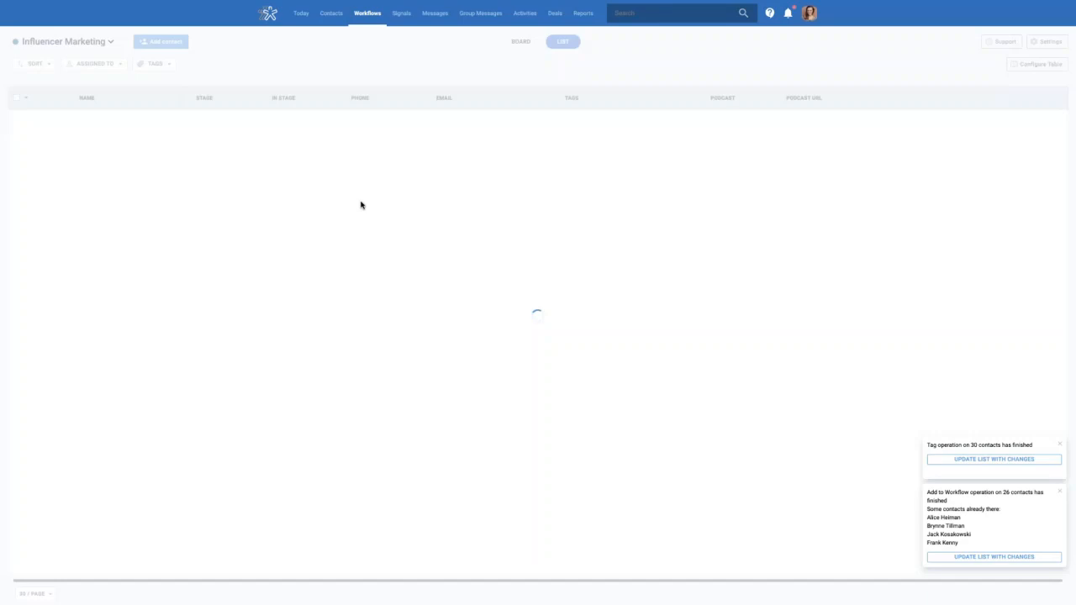
Clear the notifications, add Partner Webinar Date as a list column, and pin it beside Name
left_click(1061, 444)
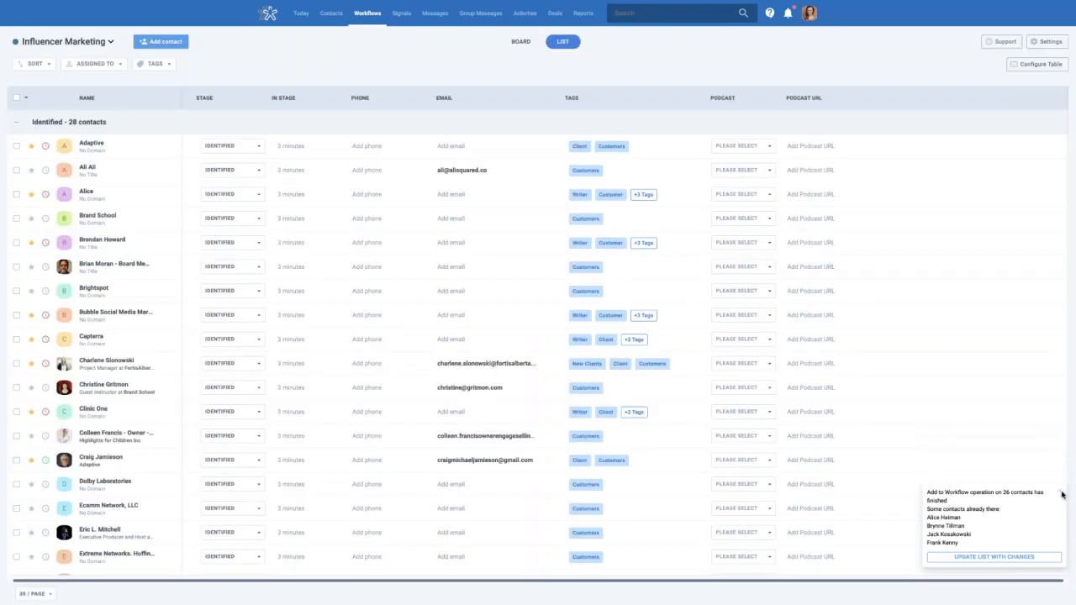
left_click(1060, 492)
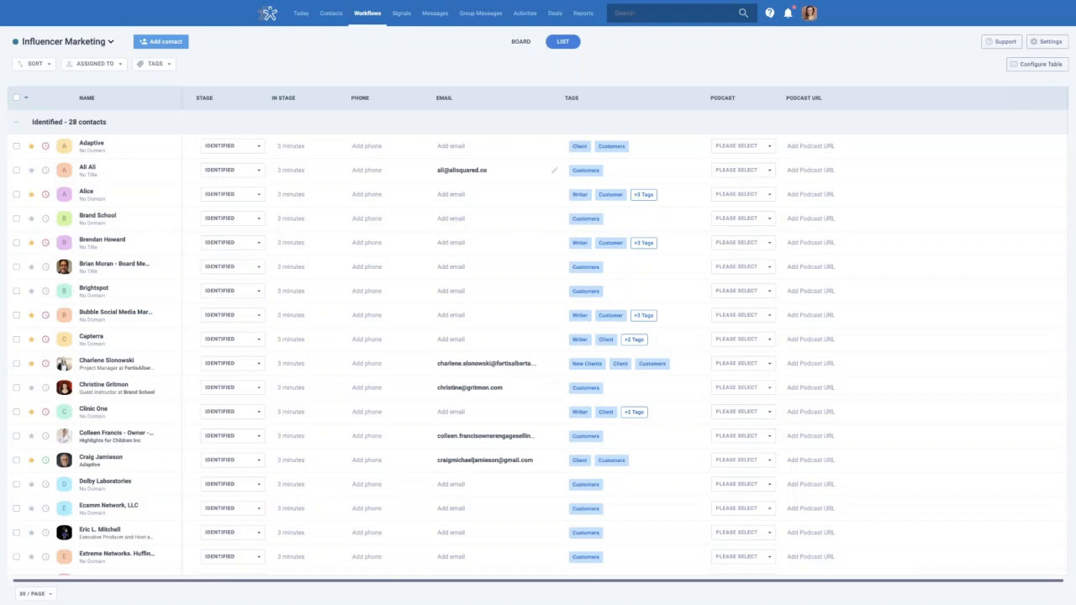
left_click(1045, 67)
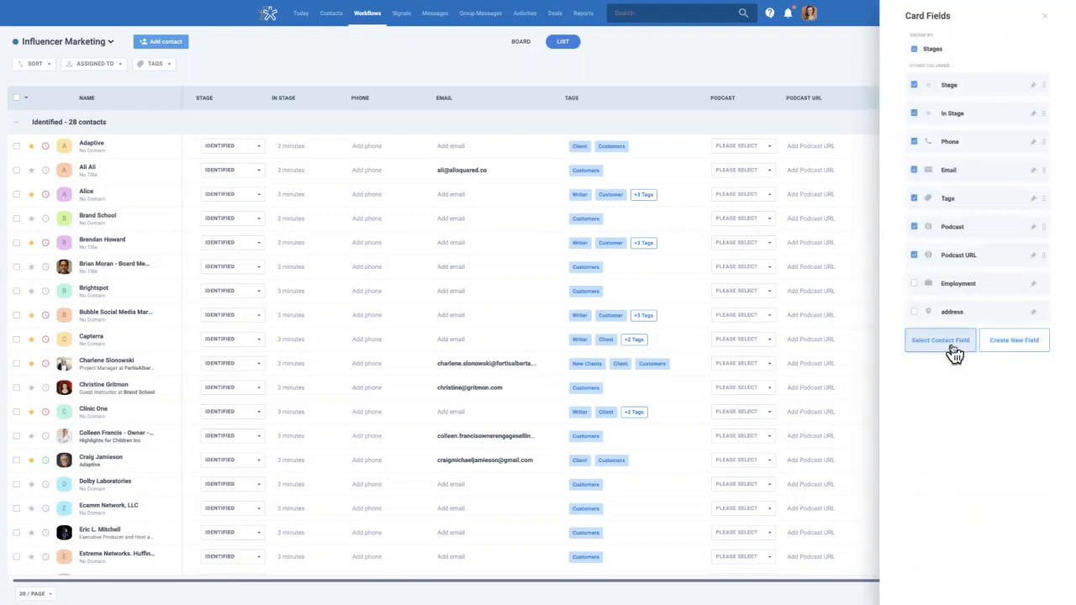
left_click(952, 346)
left_click(934, 195)
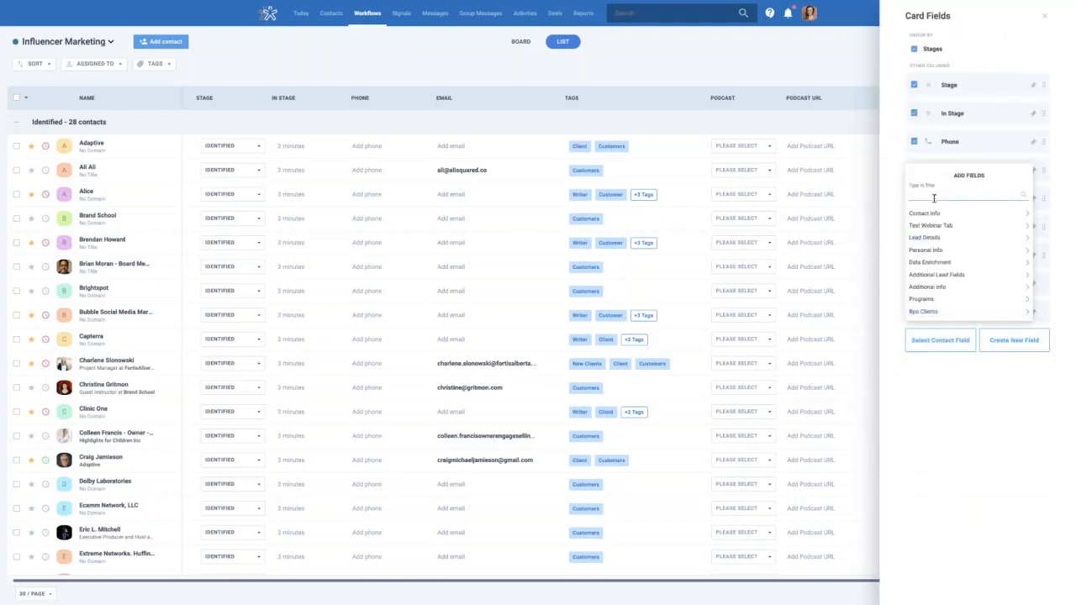
type("web")
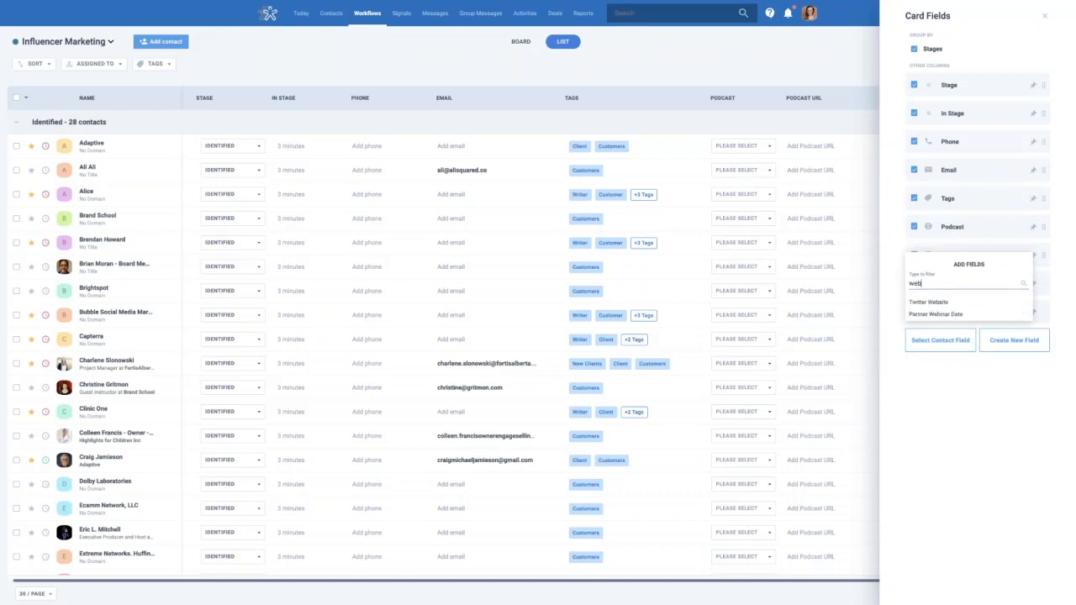
type("inar")
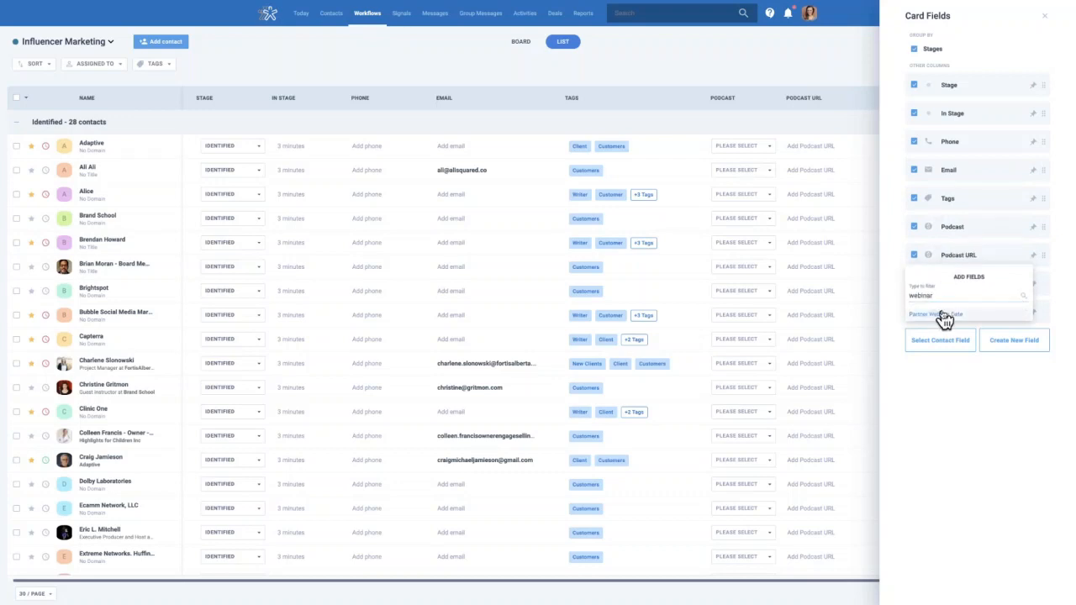
left_click(940, 315)
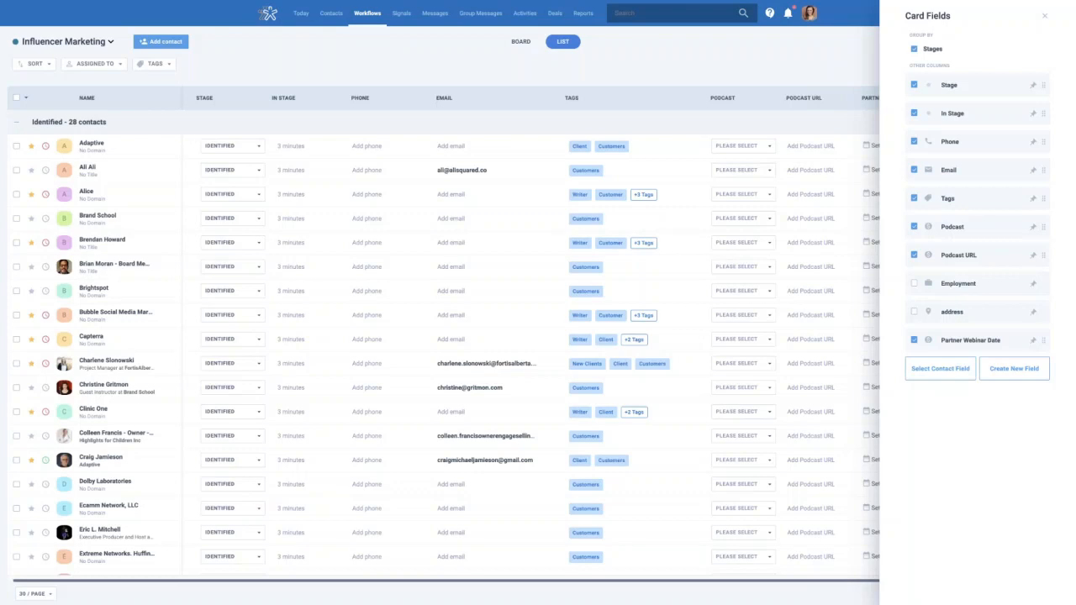
left_click(1034, 341)
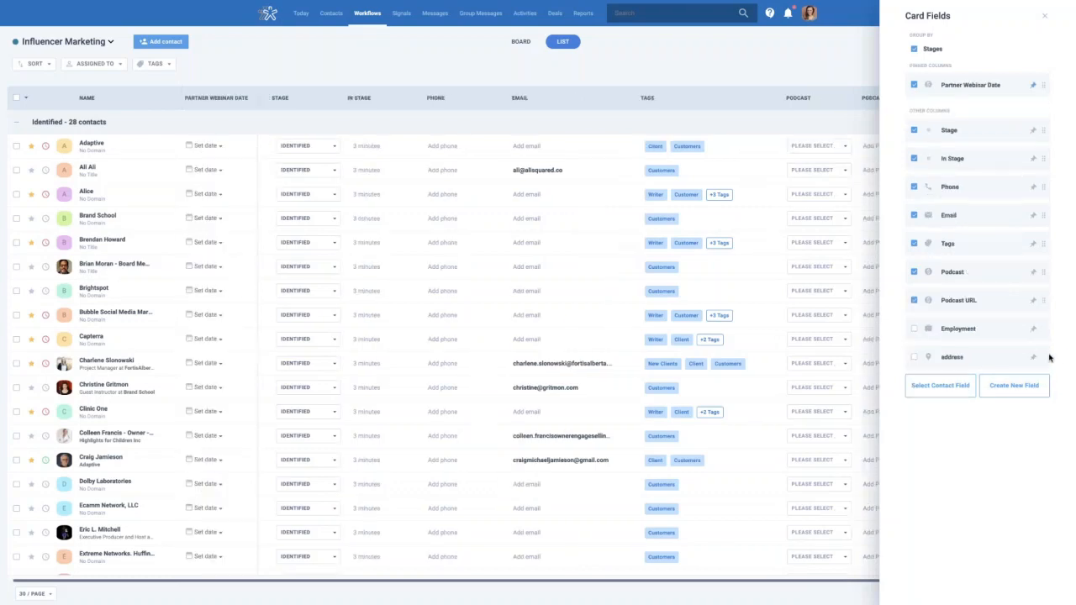
left_click(793, 65)
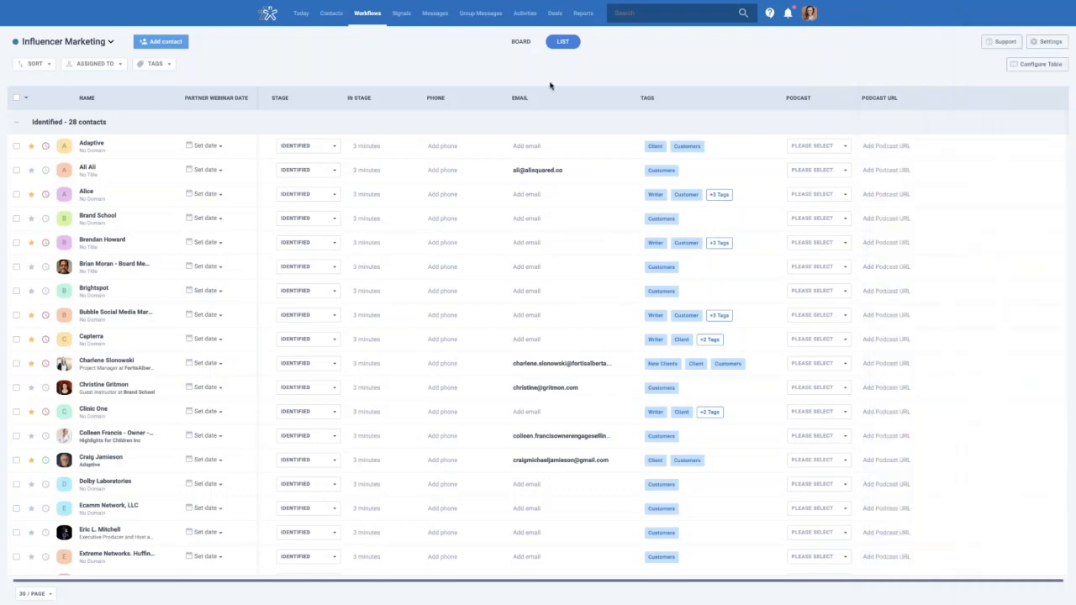
Set Adaptive's Partner Webinar Date to Nov 18, 10:54 AM and show Influencer Marketing as a stage board
left_click(217, 150)
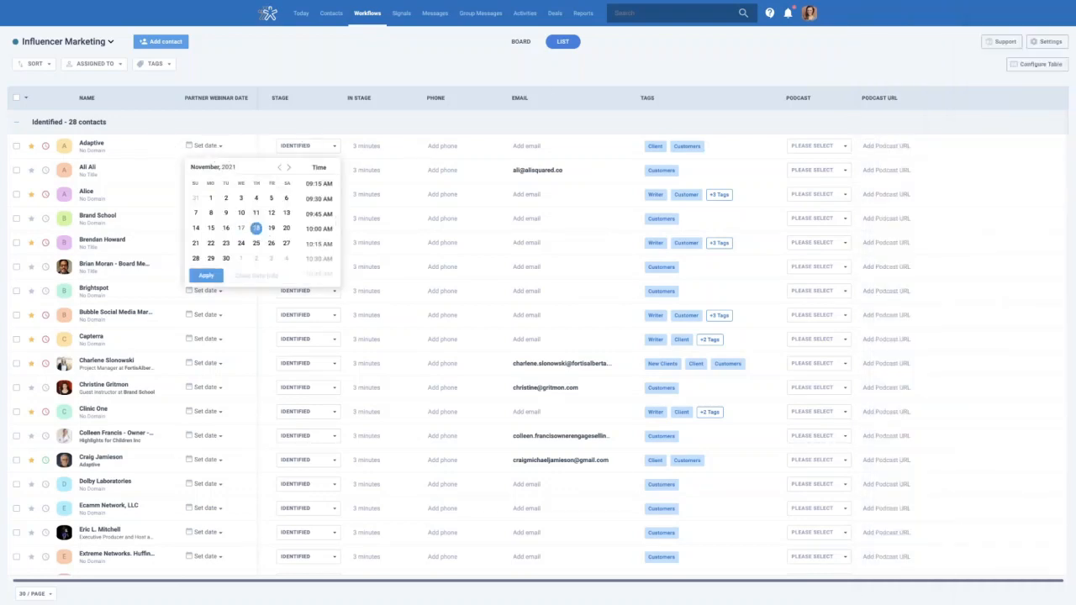
left_click(206, 278)
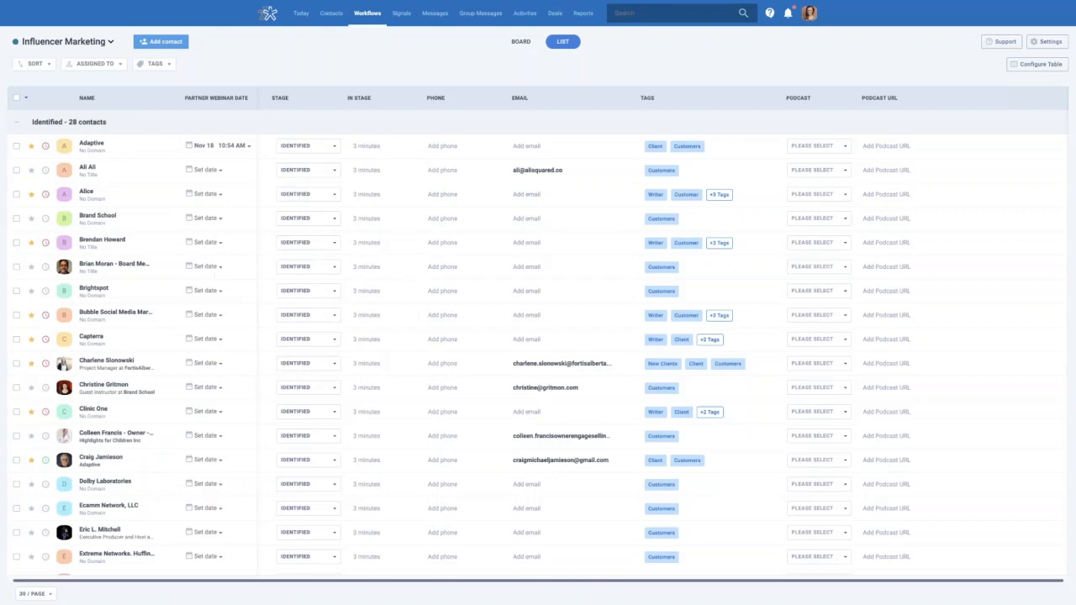
left_click(367, 19)
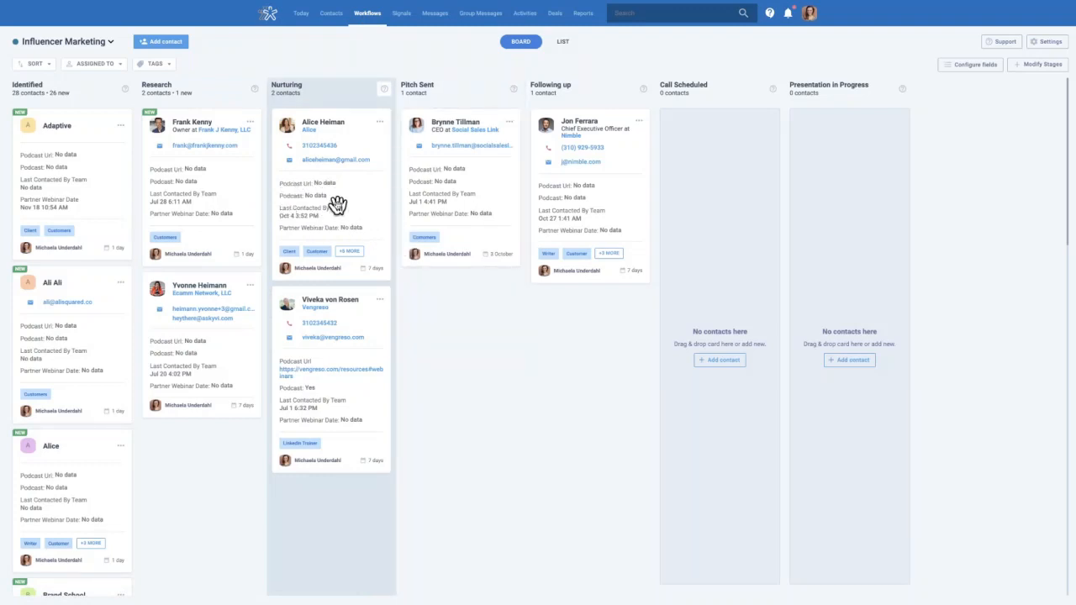
Open the first Nurturing contact's record and view its Files section, which has no attachments
left_click(334, 132)
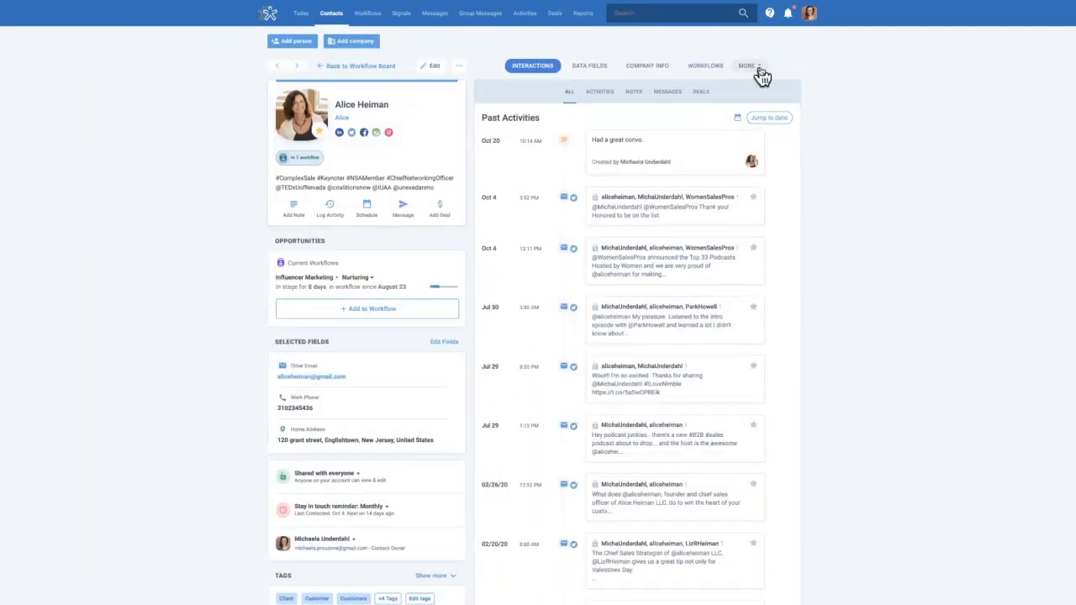
left_click(761, 74)
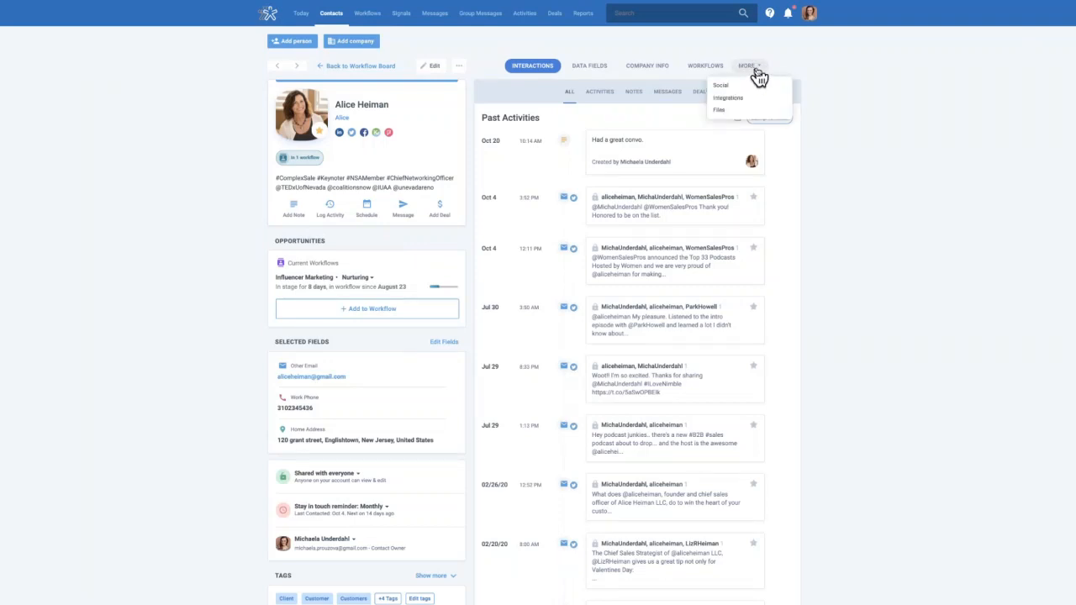
left_click(727, 113)
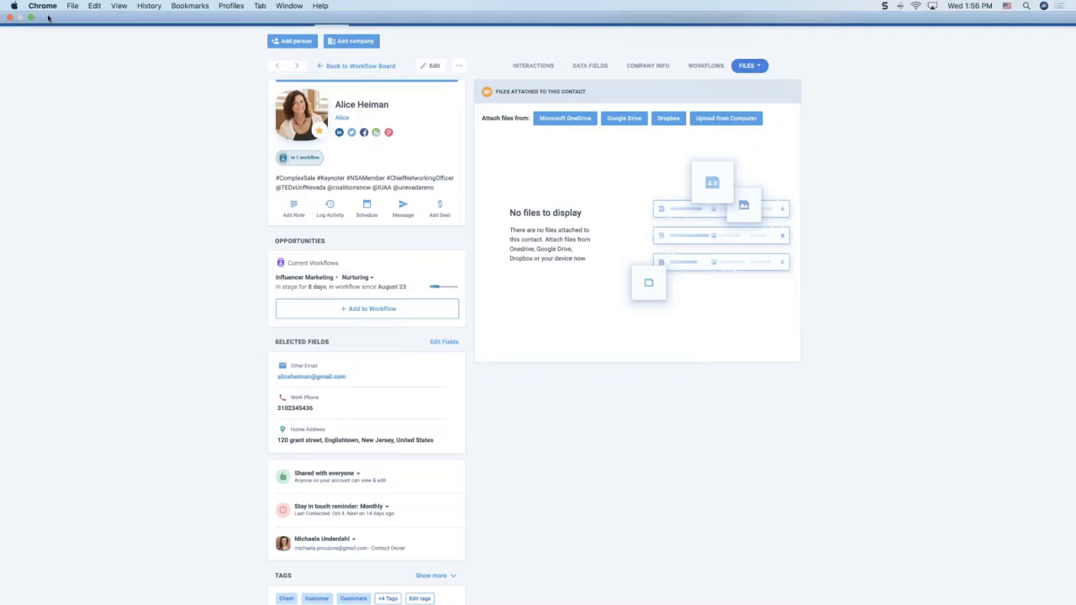
Leave full screen and load the Nimble website in a new browser tab
left_click(29, 16)
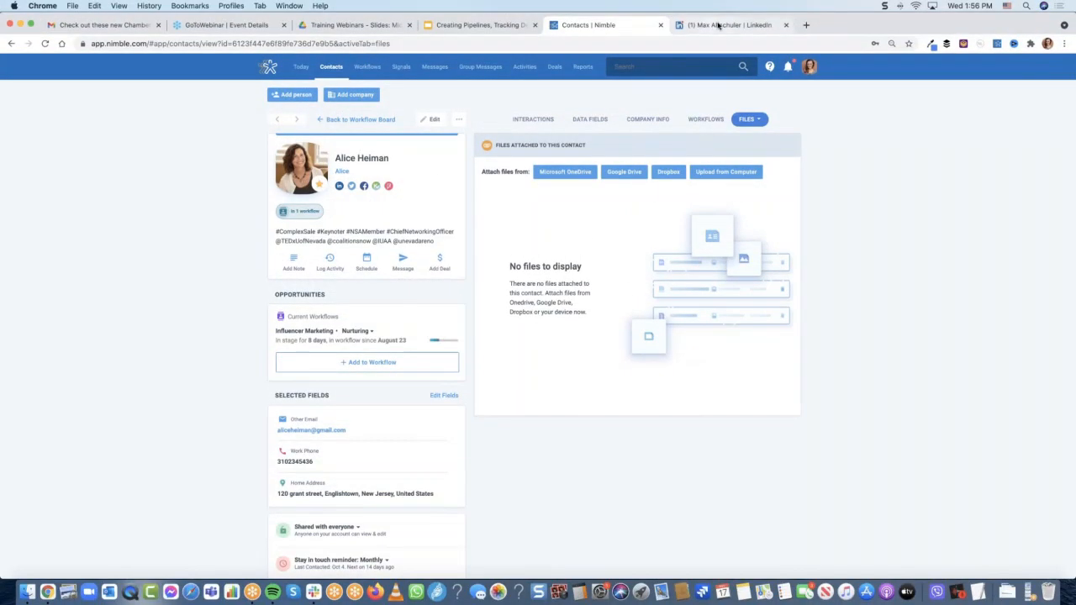
left_click(805, 27)
type("nimble.com")
key("Return")
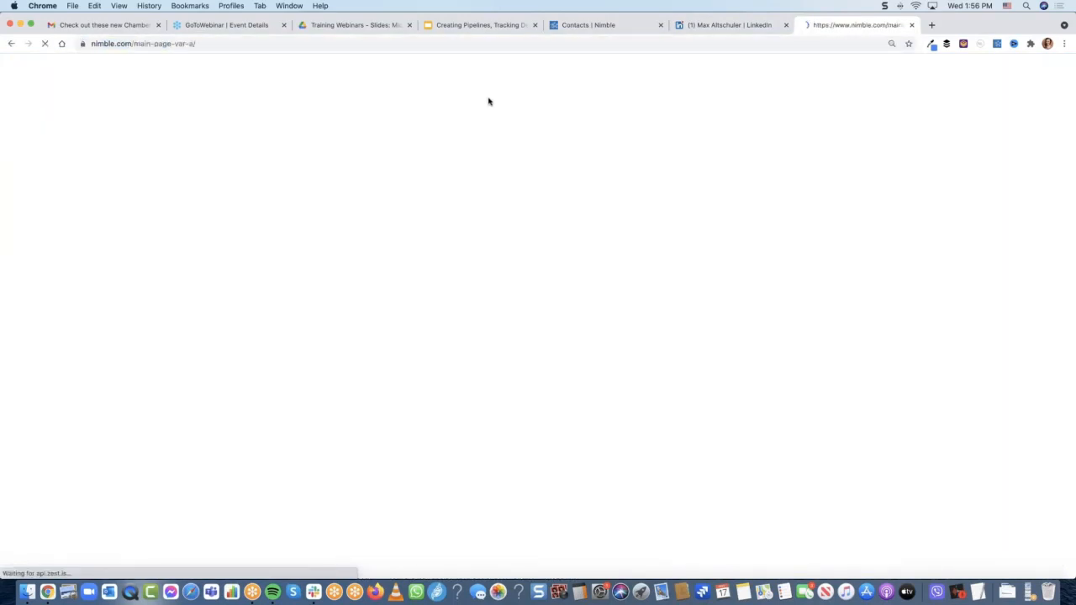
Go to Resources > Webinars and browse the November 2021 onboarding sessions
mouse_move(408, 74)
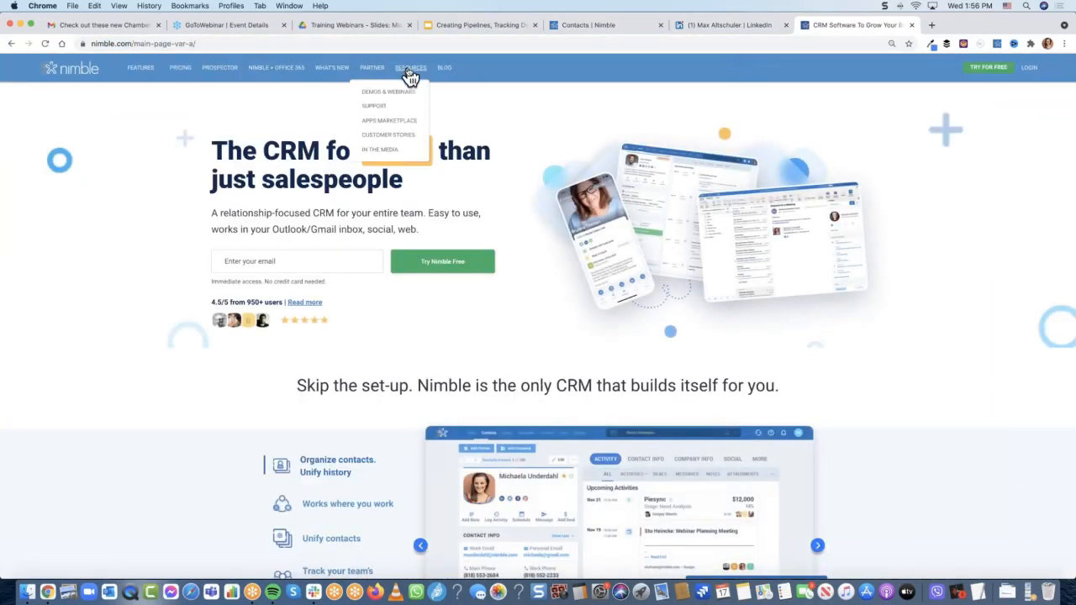
left_click(391, 94)
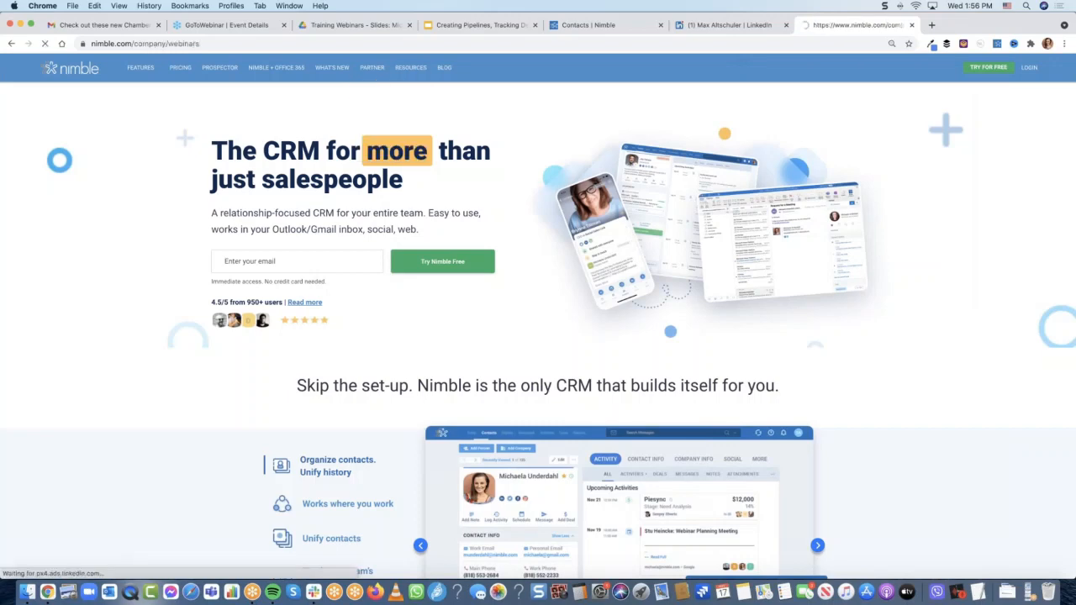
scroll(454, 370, "down", 2)
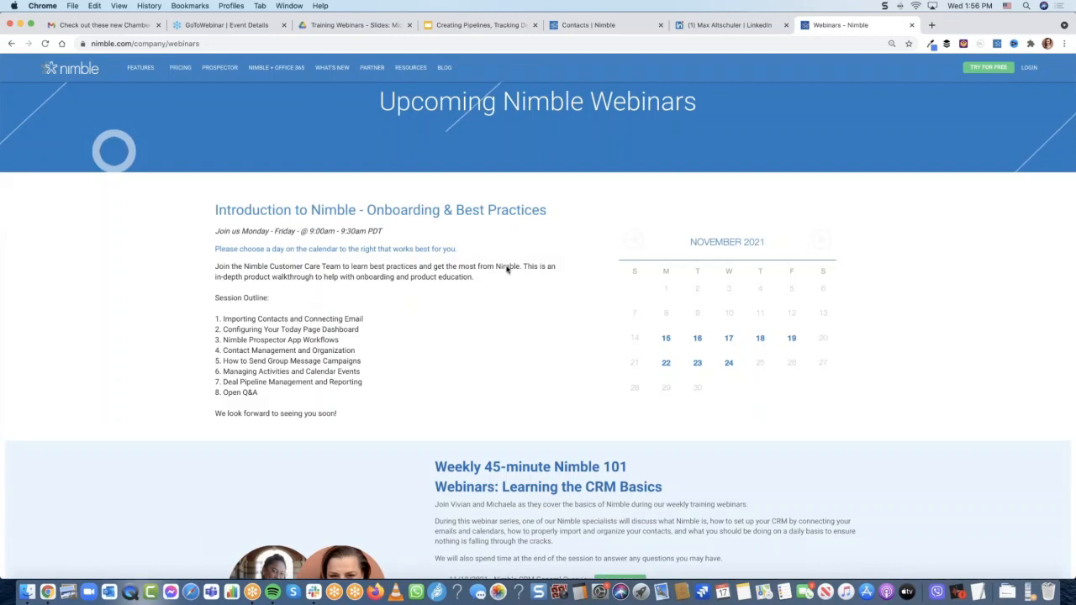
scroll(491, 318, "down", 2)
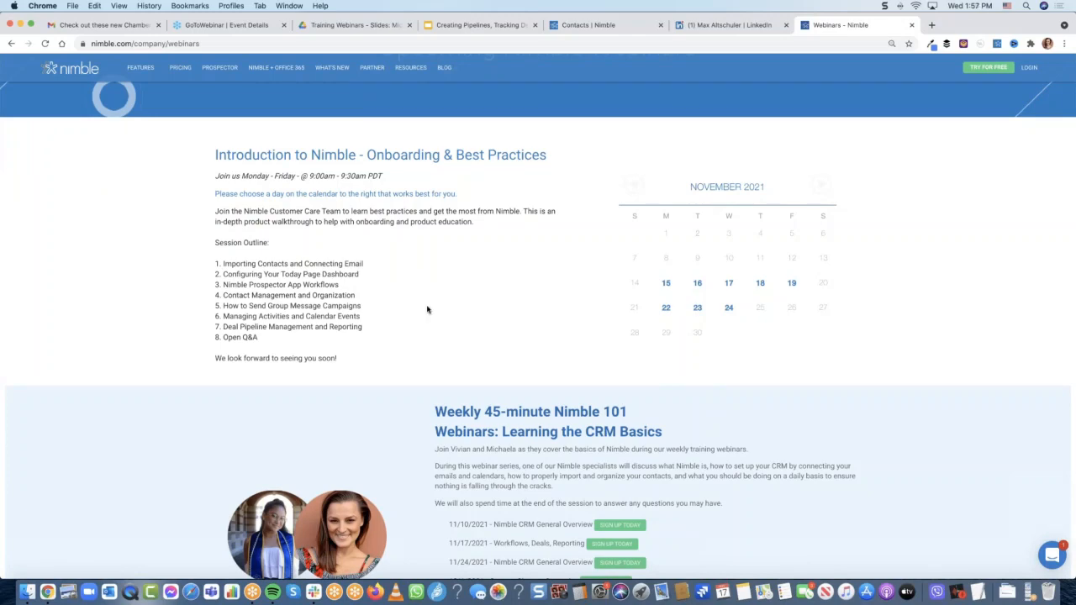
scroll(428, 309, "down", 5)
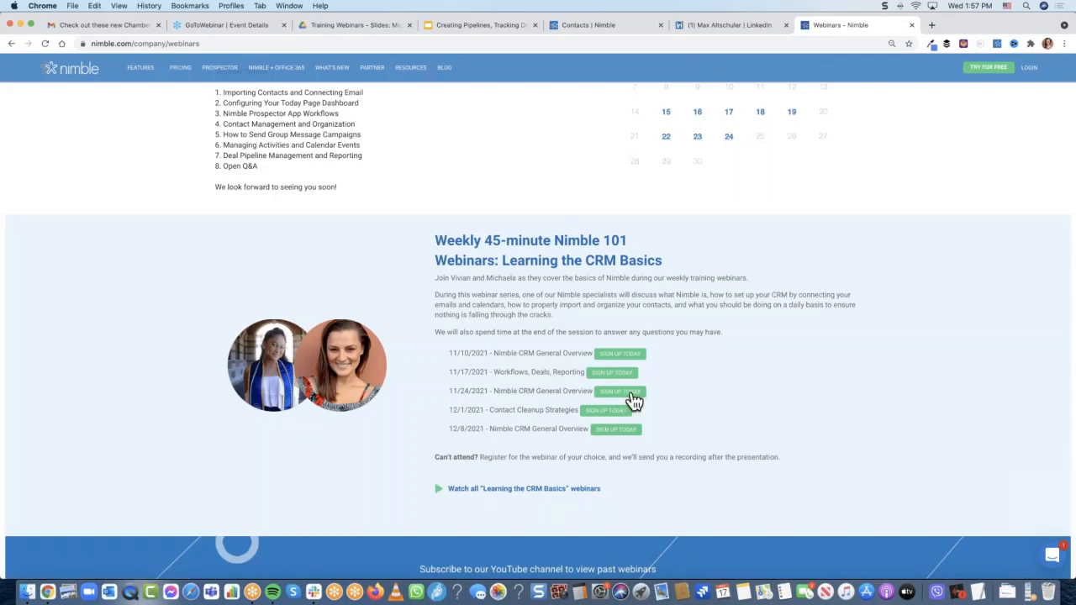
scroll(550, 396, "up", 4)
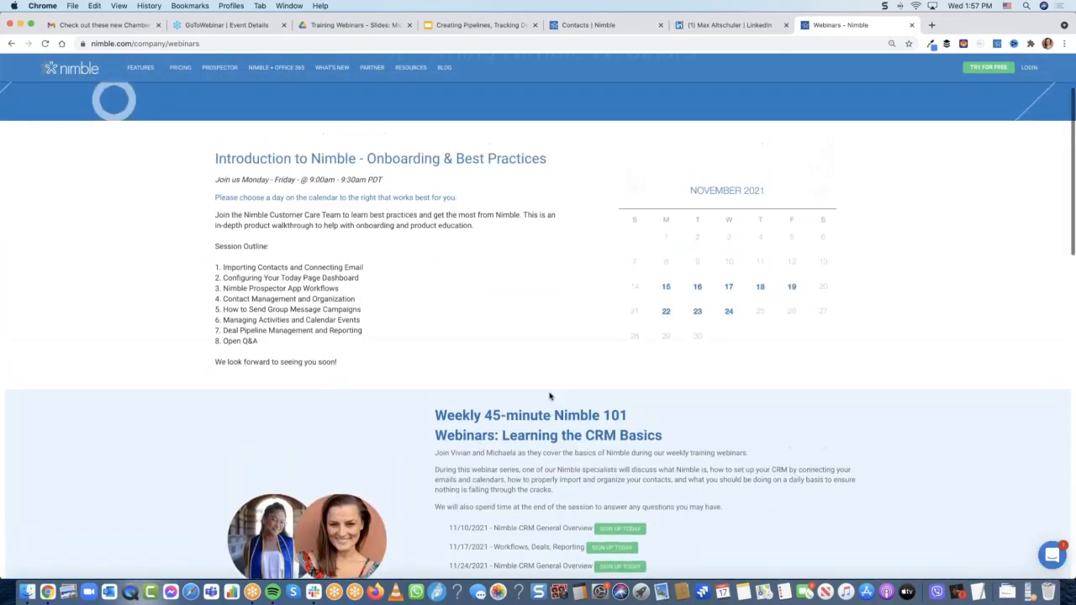
scroll(550, 397, "up", 1)
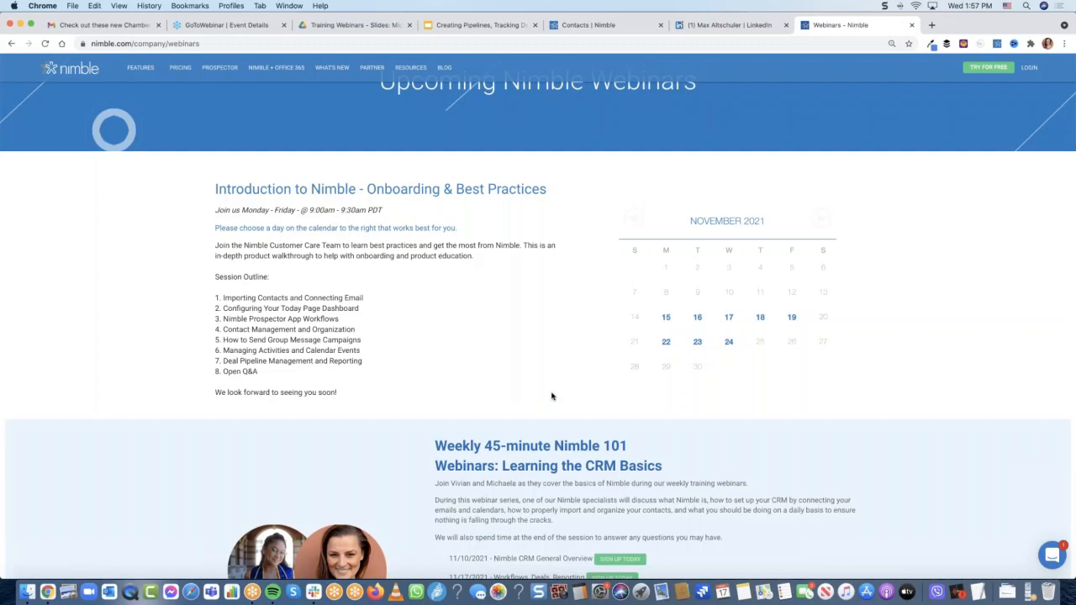
scroll(547, 363, "up", 2)
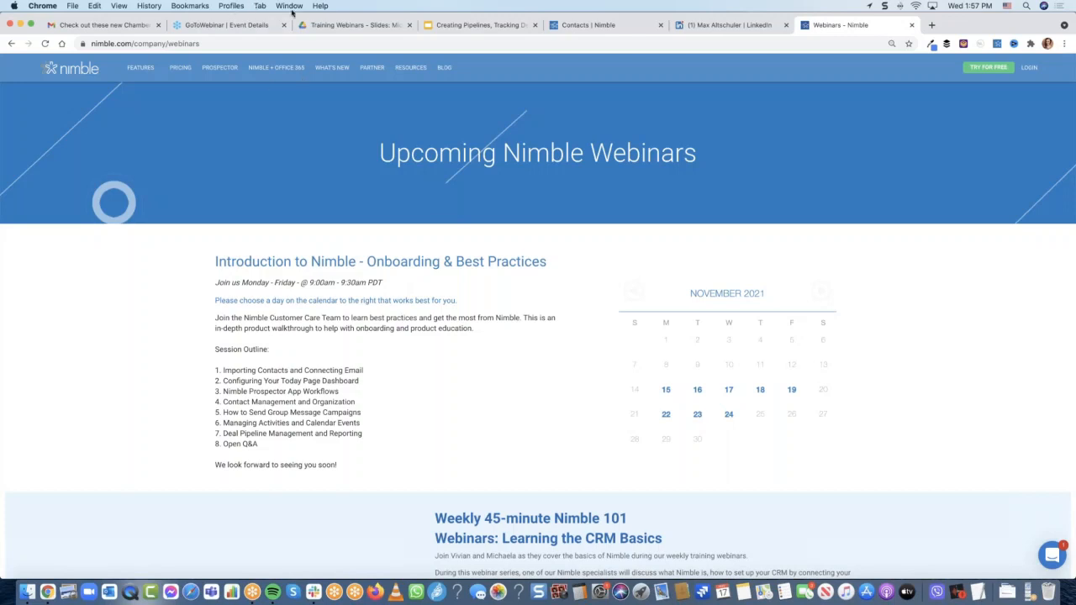
Return to Nimble CRM's Workflows and choose Add New Workflow to show the template gallery
left_click(586, 26)
left_click(370, 72)
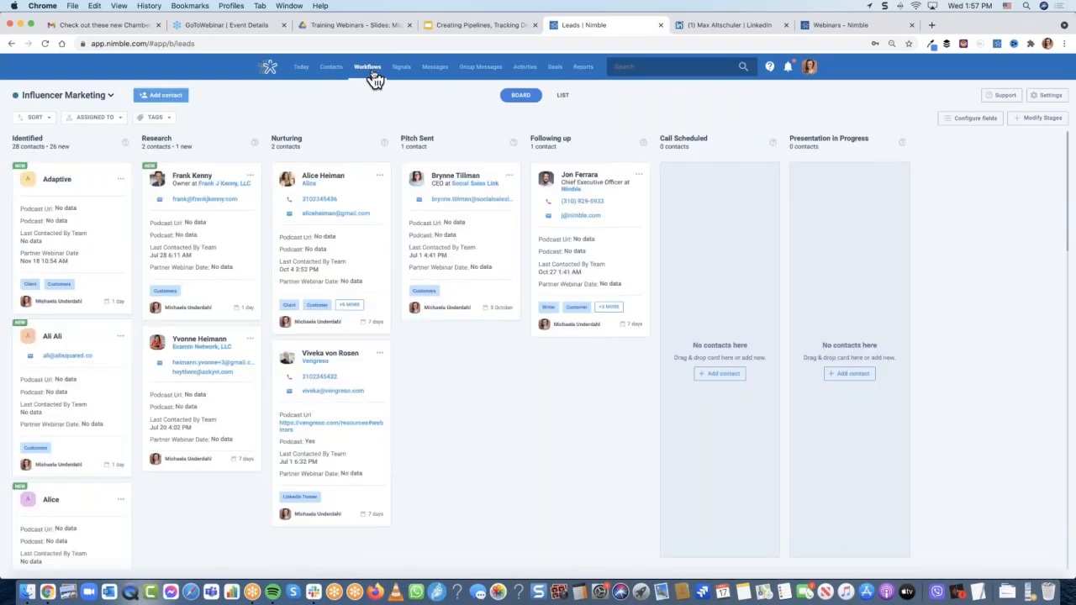
left_click(112, 97)
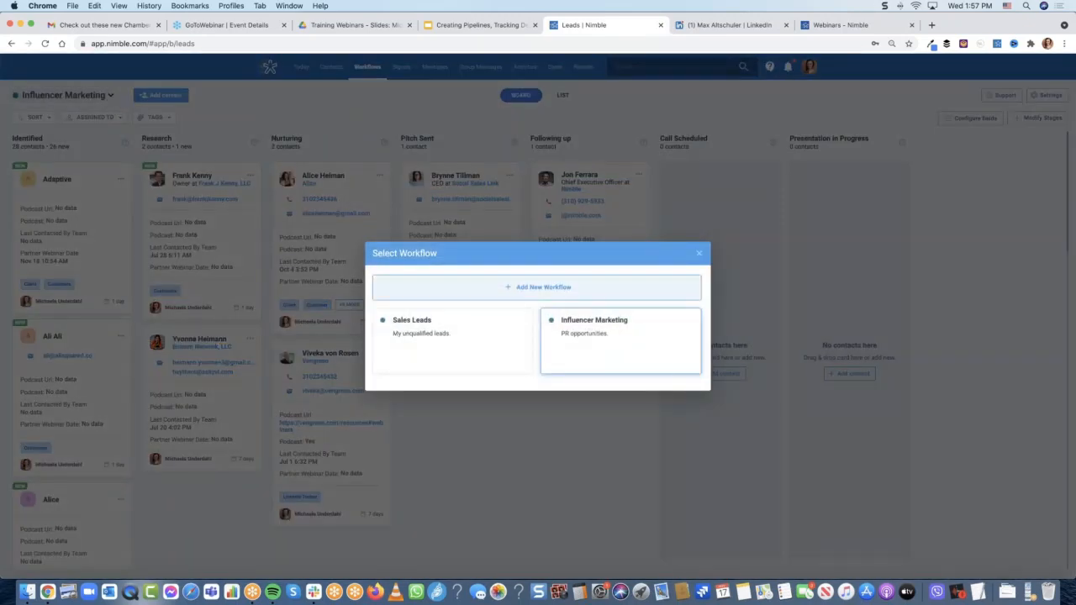
left_click(577, 292)
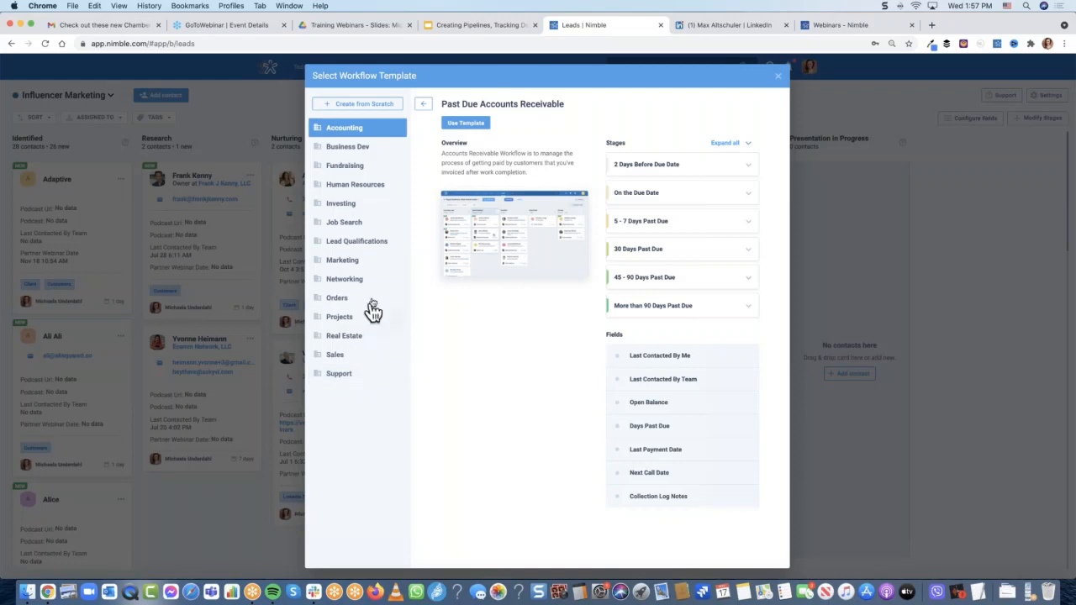
Preview the Human Resources Hiring Workflow template, then return to the Human Resources list
left_click(354, 187)
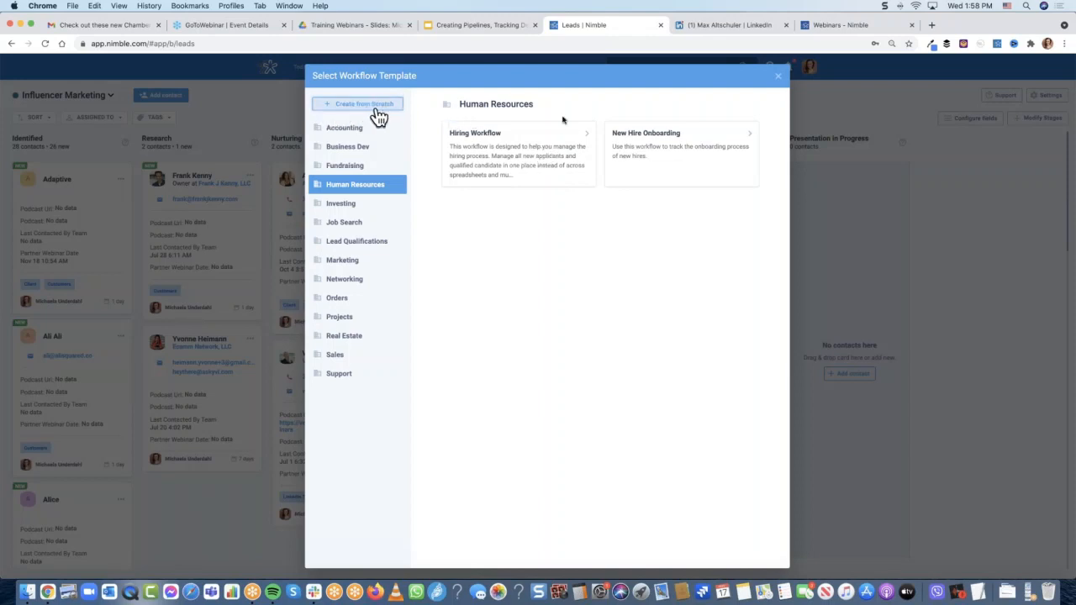
left_click(532, 148)
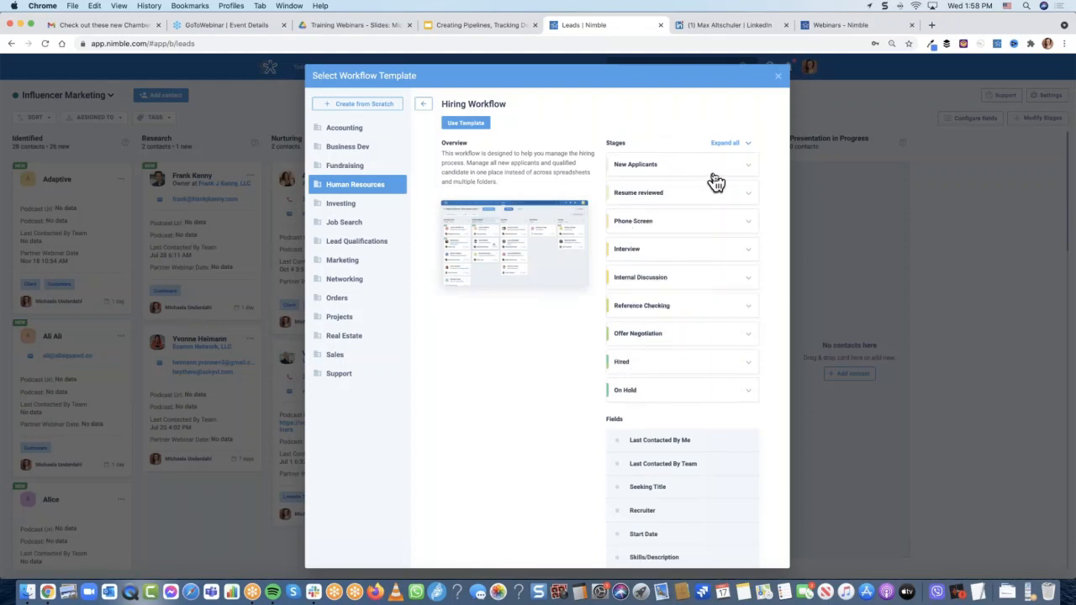
left_click(423, 104)
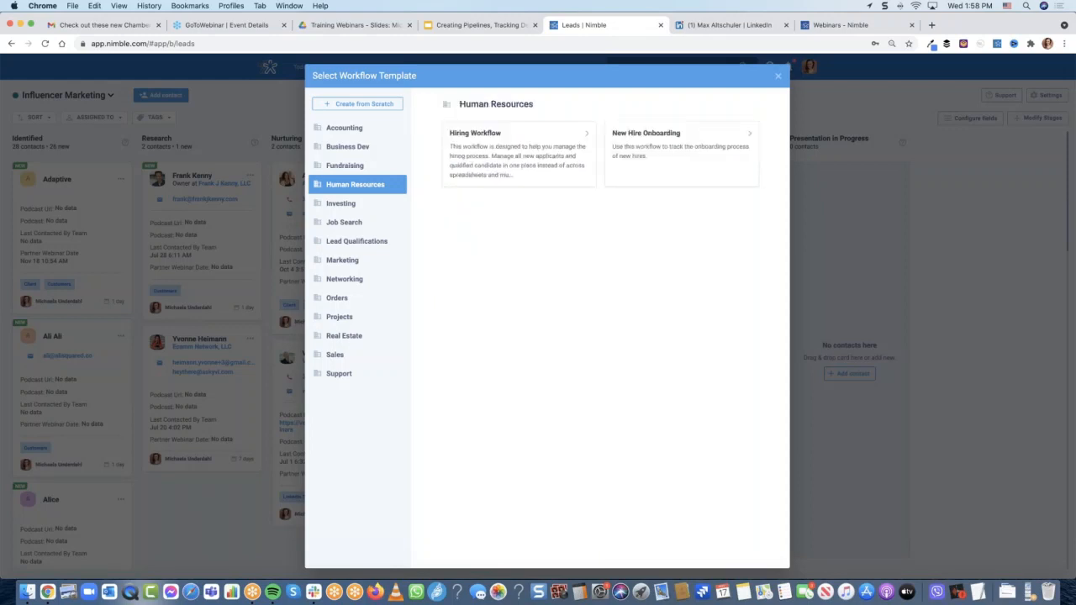
Preview New Hire Onboarding's stages and fields, then leave the gallery for the Deals pipeline
left_click(655, 159)
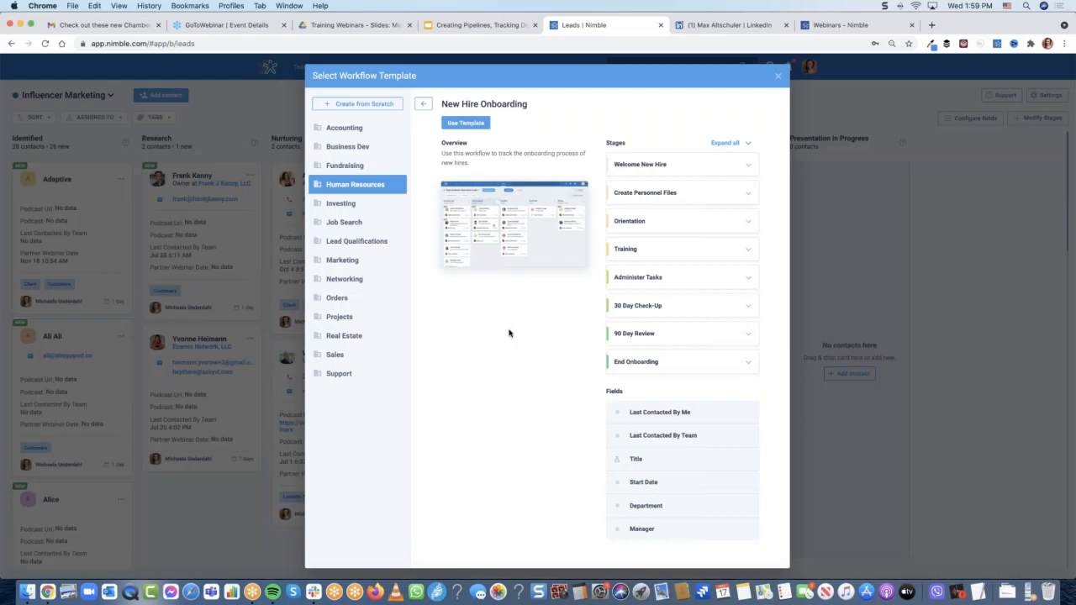
left_click(779, 79)
left_click(562, 71)
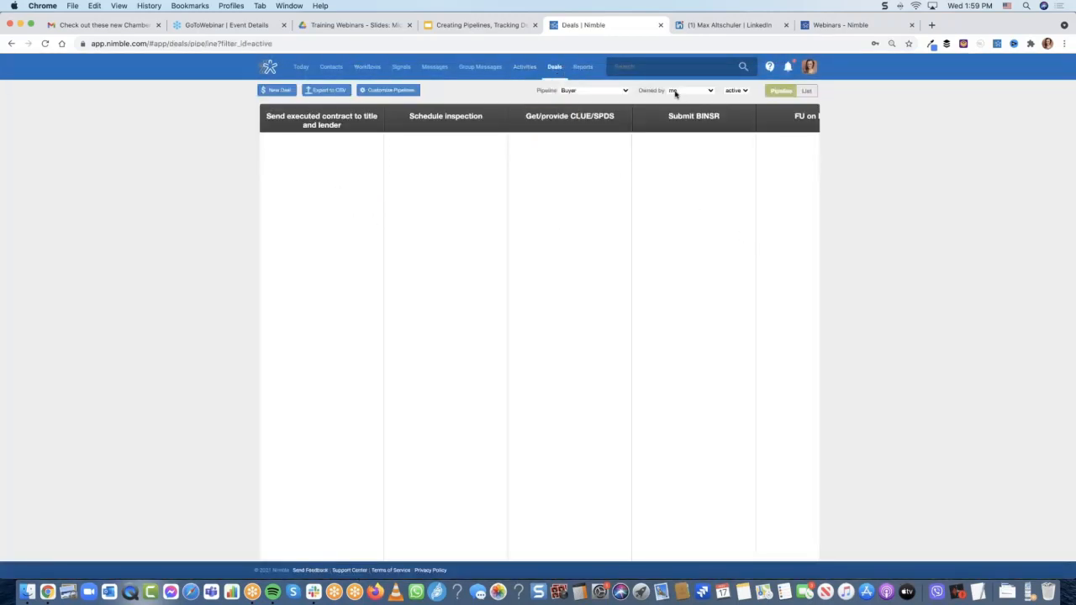
Switch the Deals board to Sales Pipeline and scroll sideways to the Commitment stage
left_click(587, 91)
left_click(592, 266)
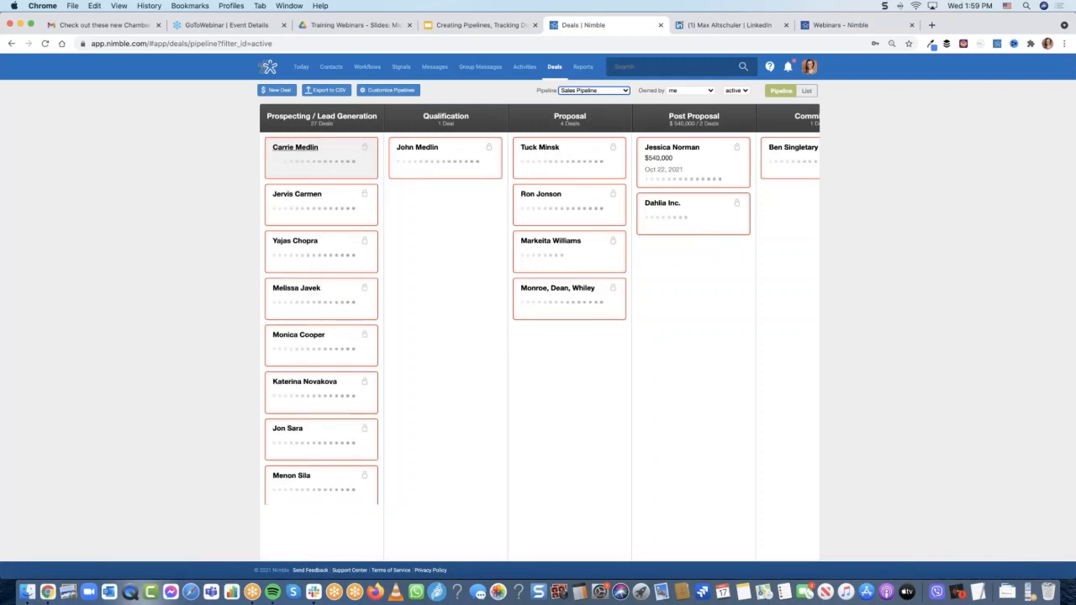
scroll(580, 153, "right", 5)
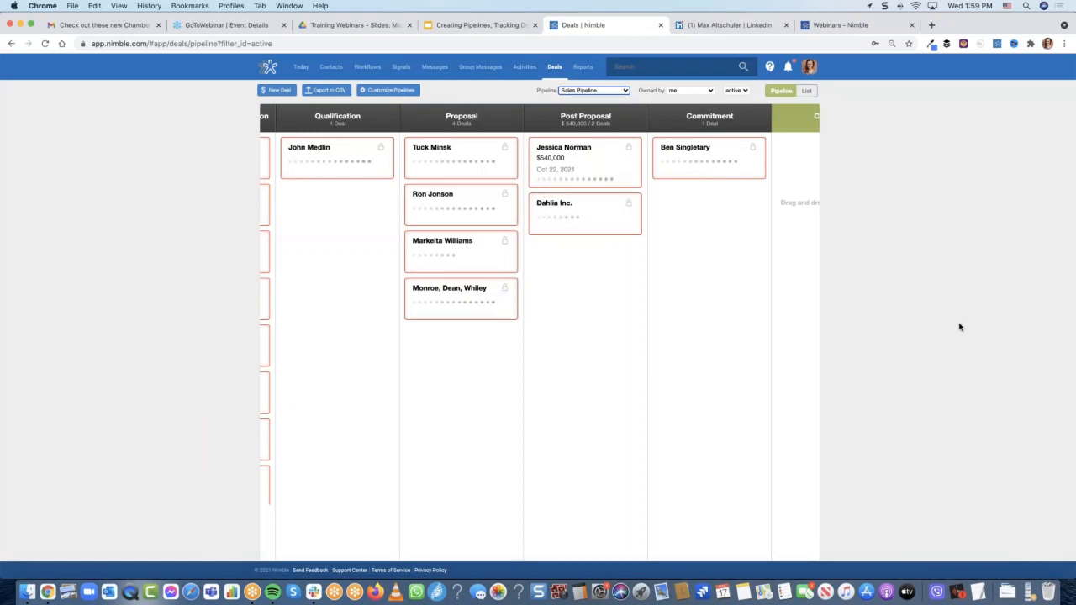
left_click(844, 162)
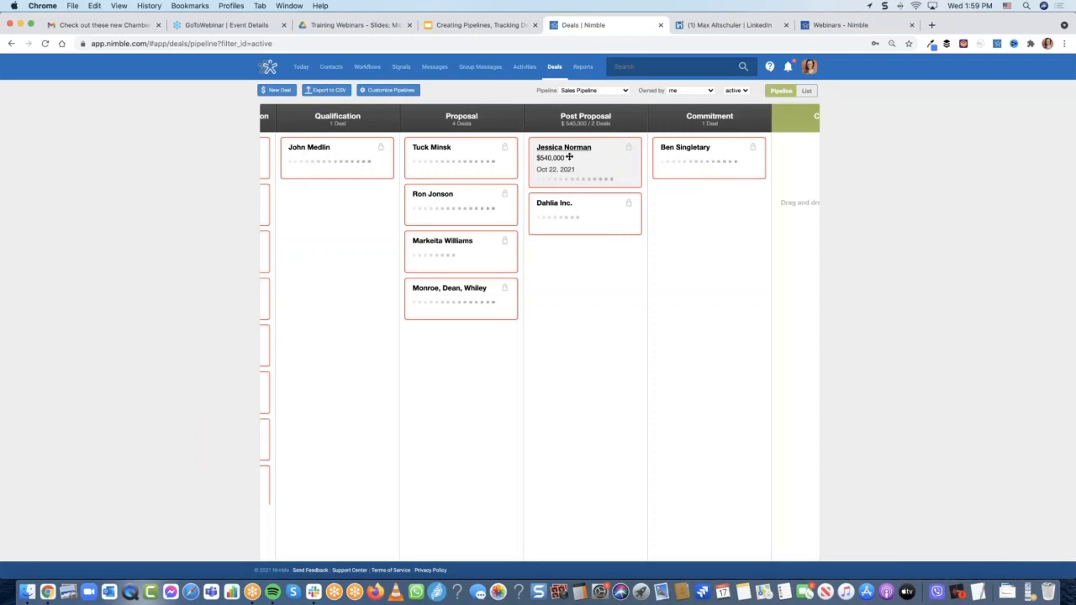